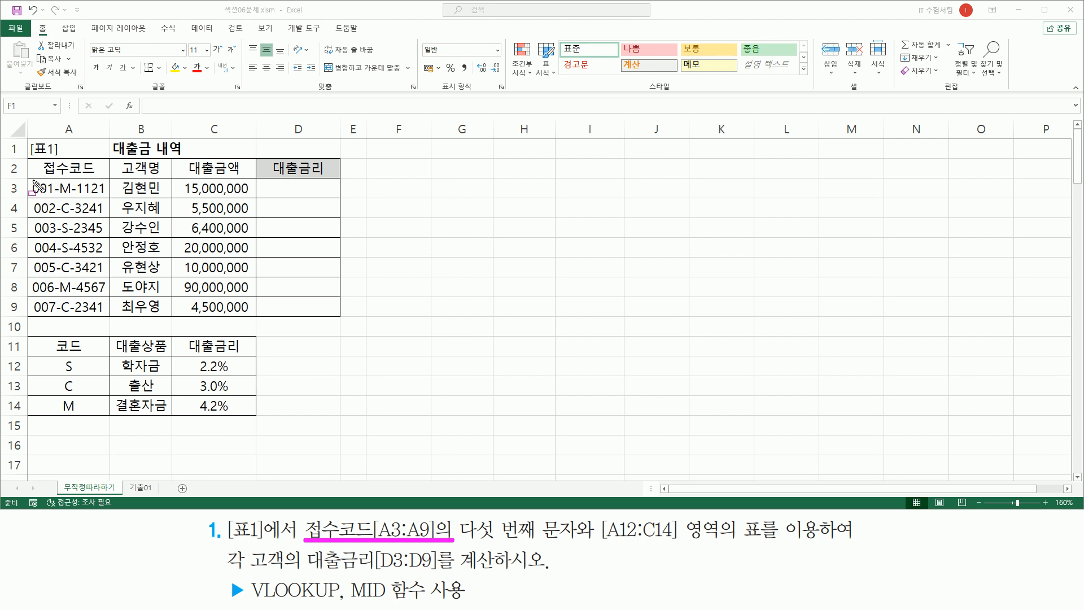
Step: Examine the task's reception codes in A3:A9, the rate table A12:C14 and the loan-rate target cells D3:D9
mouse_move(23, 178)
mouse_down()
mouse_move(68, 292)
mouse_move(114, 317)
mouse_up()
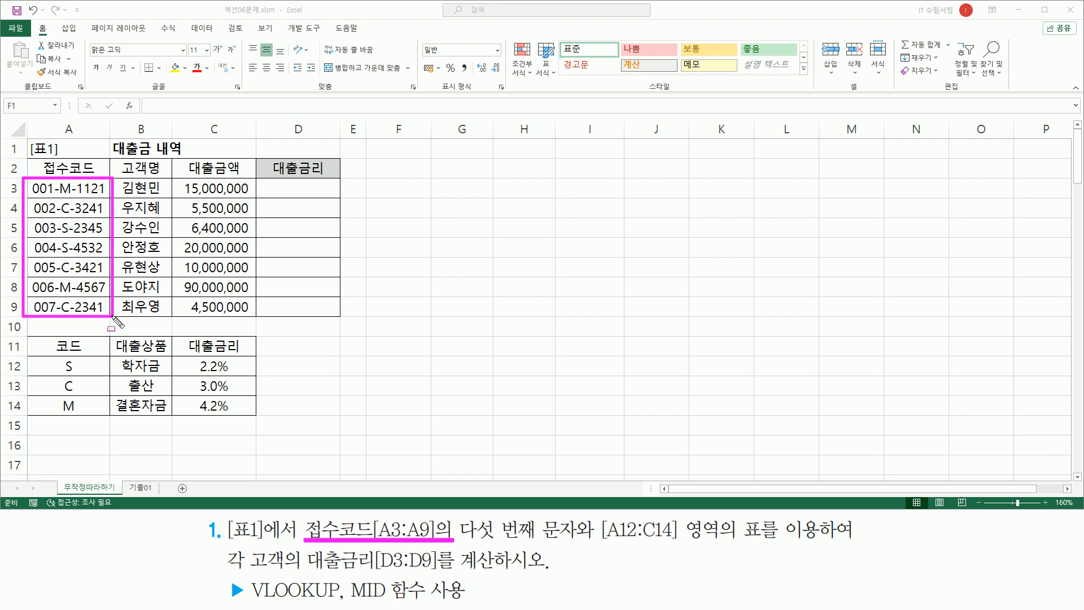
drag(458, 516, 577, 544)
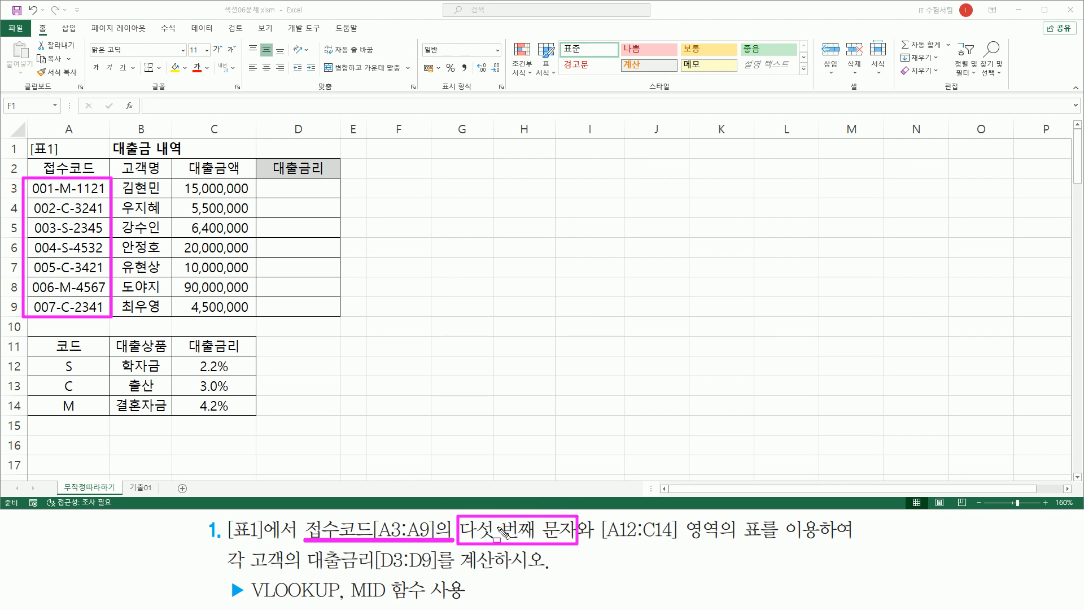
mouse_move(58, 179)
mouse_down()
mouse_move(58, 195)
mouse_move(73, 197)
mouse_move(72, 320)
mouse_up()
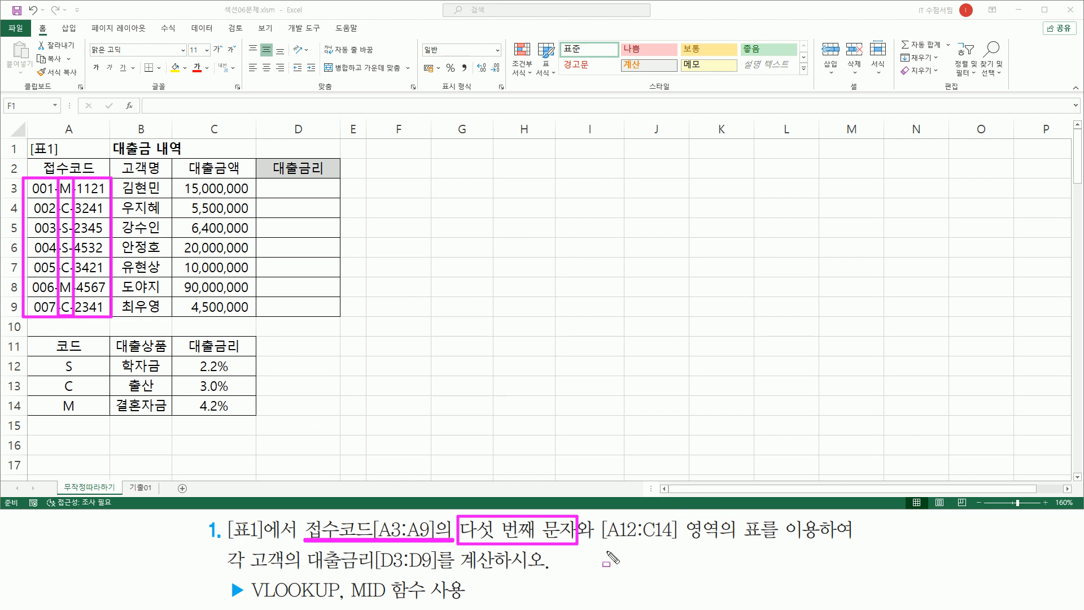
drag(602, 544, 822, 544)
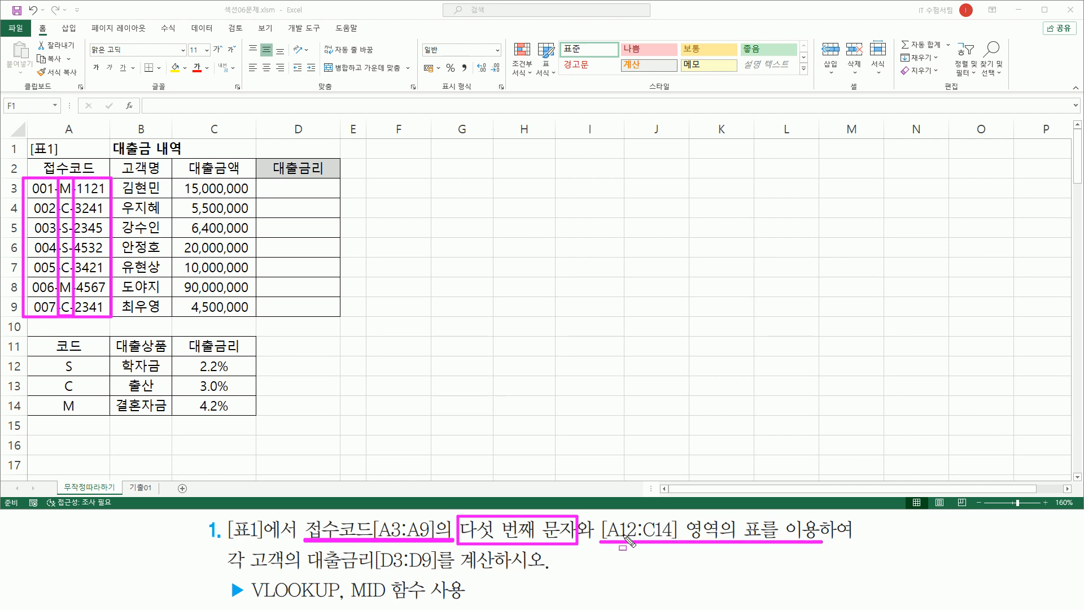
mouse_move(26, 357)
mouse_down()
mouse_move(27, 367)
mouse_move(255, 419)
mouse_up()
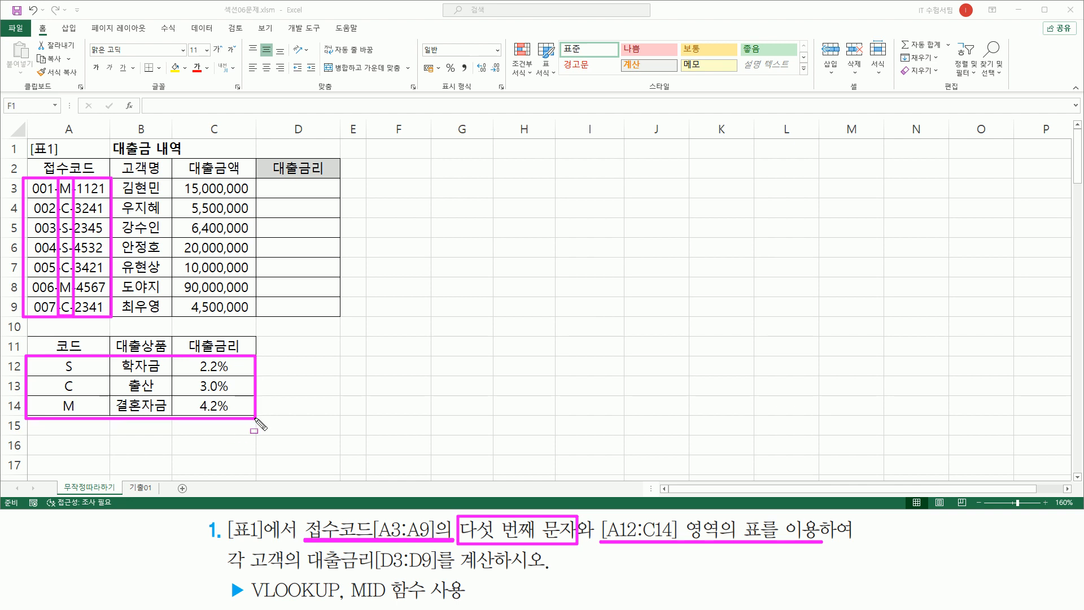
drag(306, 572, 439, 572)
drag(263, 182, 333, 311)
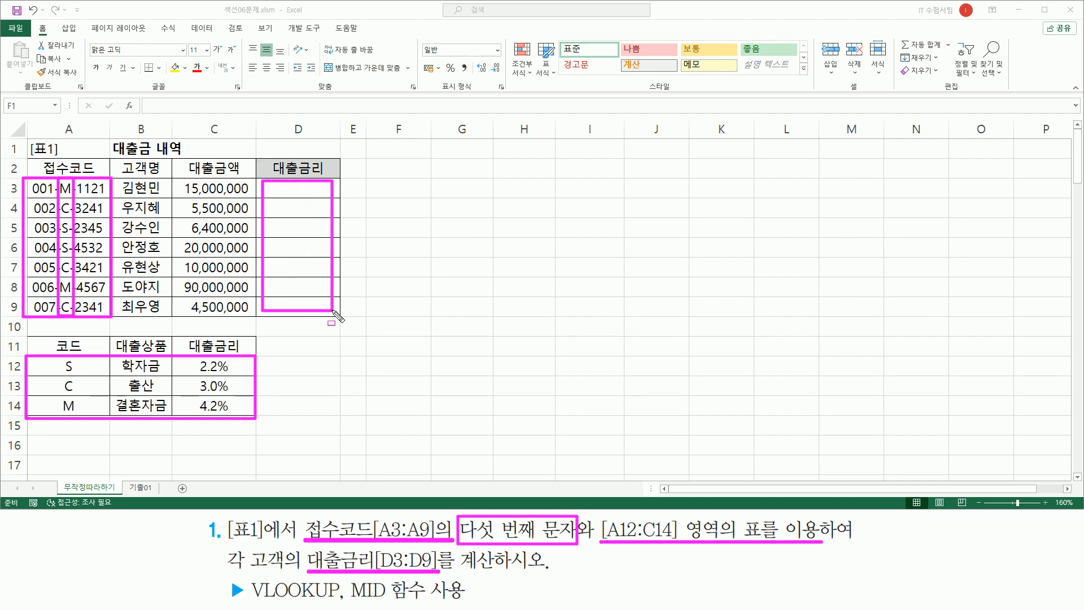
mouse_move(249, 577)
mouse_down()
mouse_move(345, 605)
mouse_move(467, 600)
mouse_up()
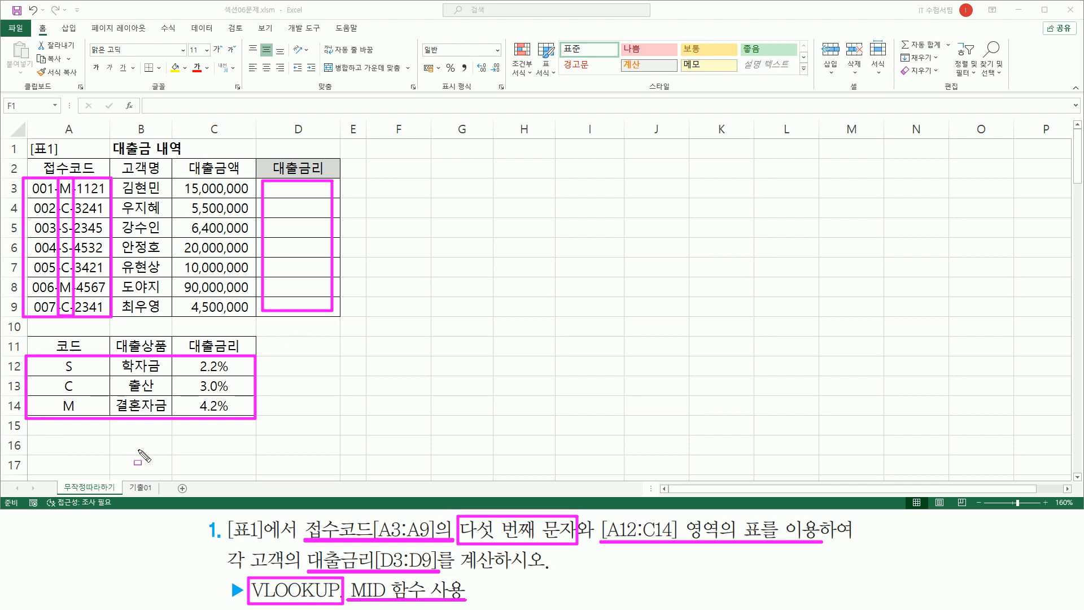
key(Escape)
key(ctrl+shift+d)
mouse_move(26, 157)
mouse_down()
mouse_move(232, 274)
mouse_move(343, 319)
mouse_up()
mouse_move(280, 179)
mouse_down()
mouse_move(296, 313)
mouse_move(320, 314)
mouse_up()
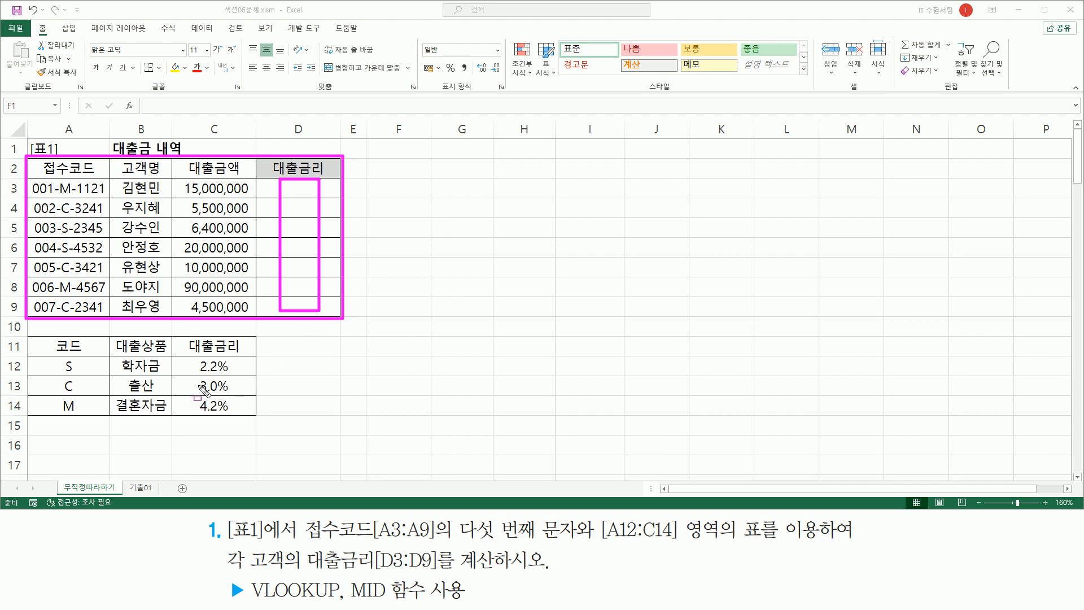
drag(187, 355, 243, 413)
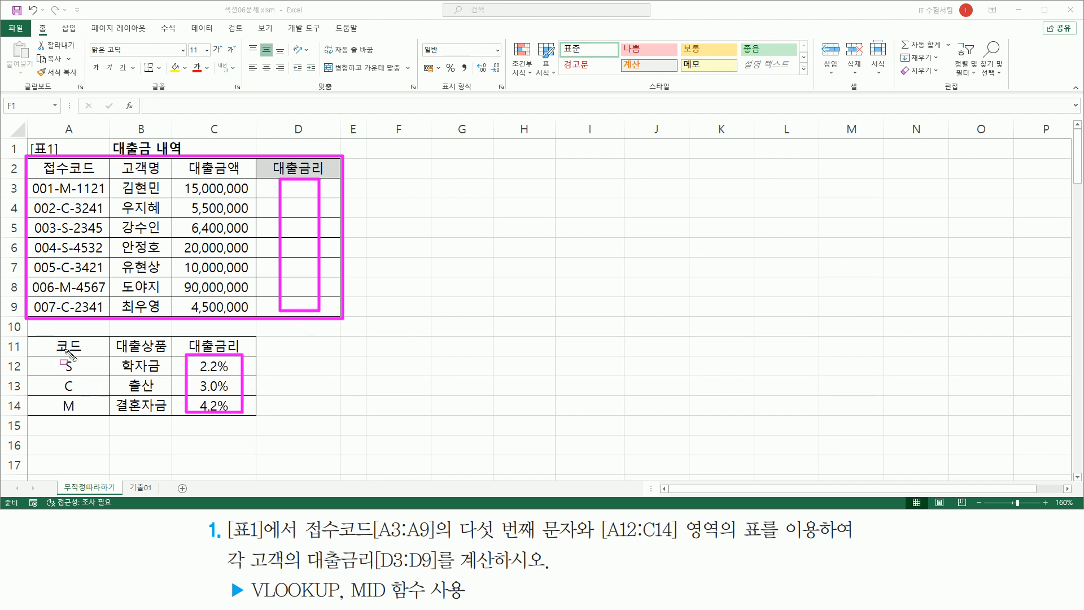
drag(23, 355, 260, 419)
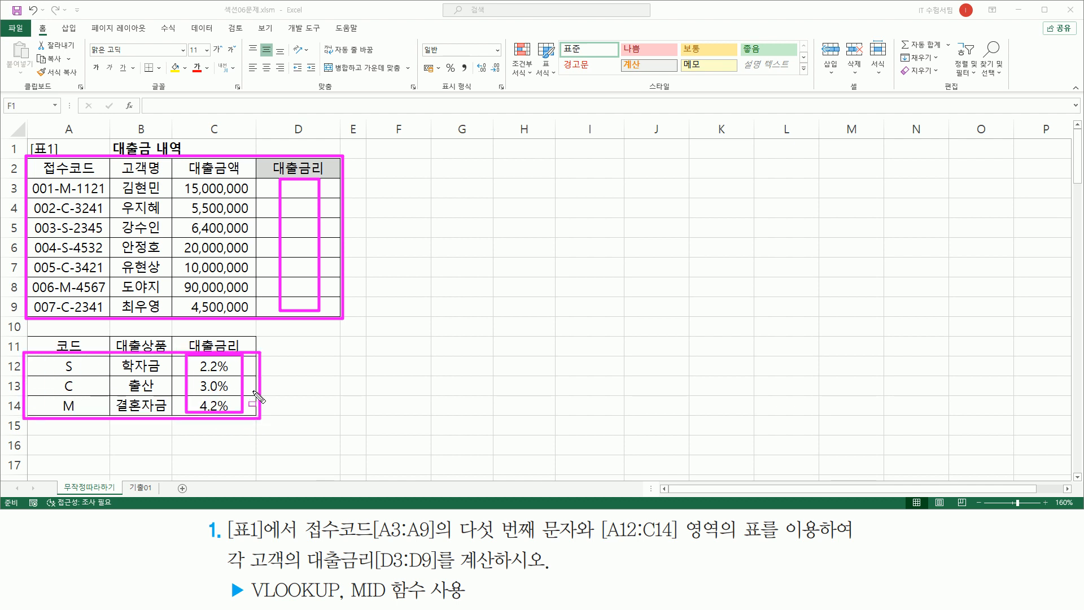
key(Escape)
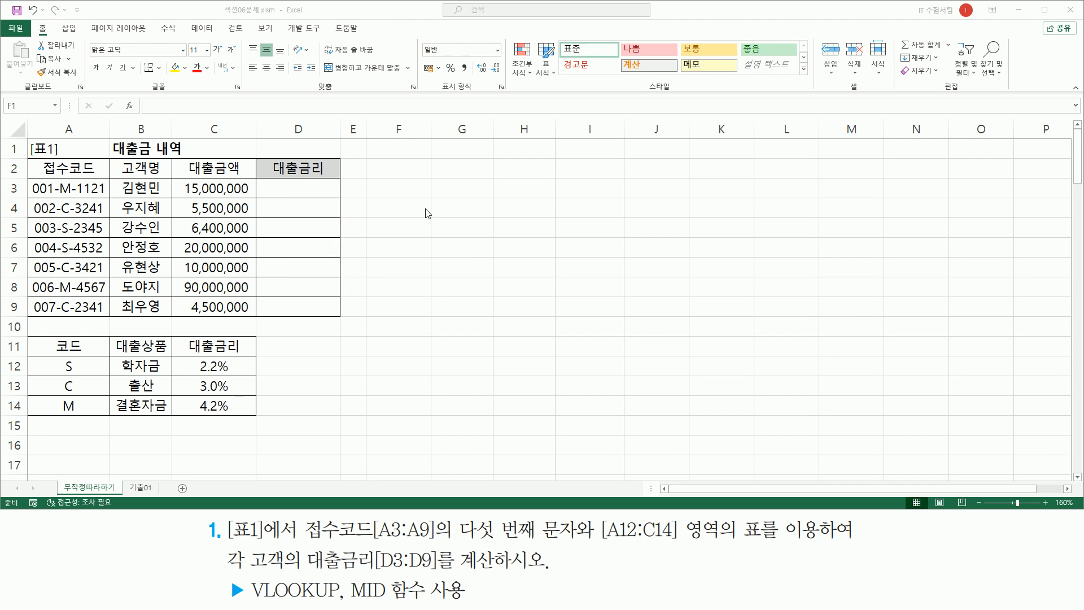
Step: Enter the text "hlookup" in cell G7, beside the loan table, as a function note
click(438, 201)
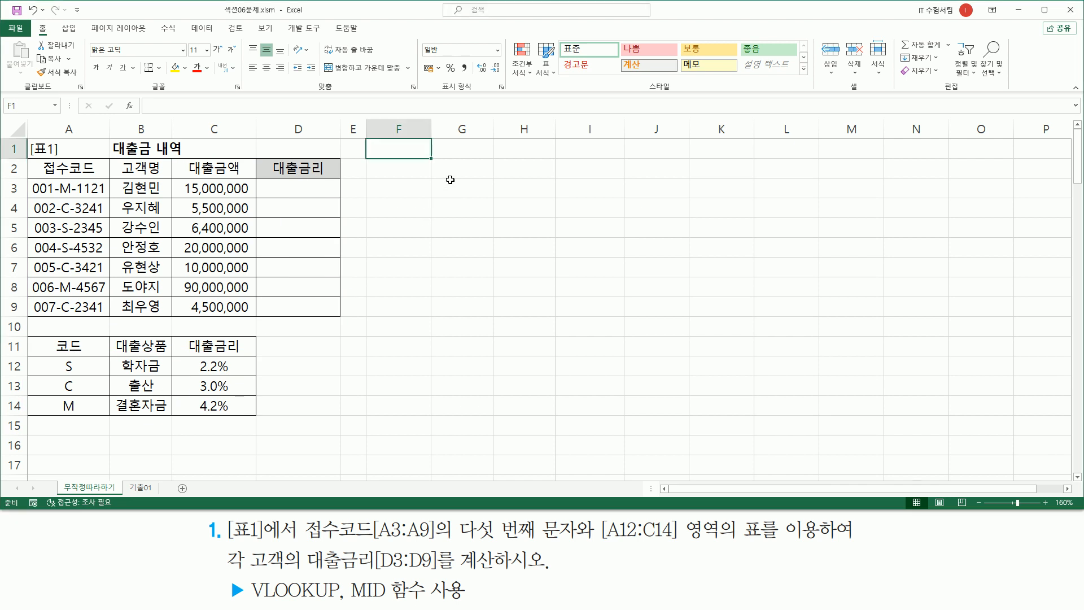
click(446, 269)
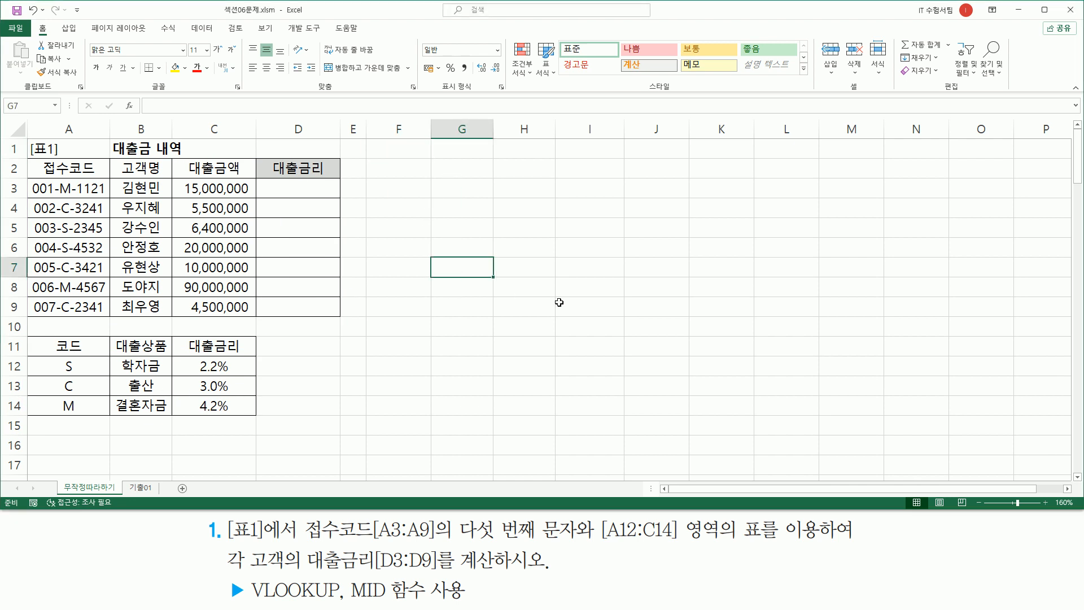
text(hlookup)
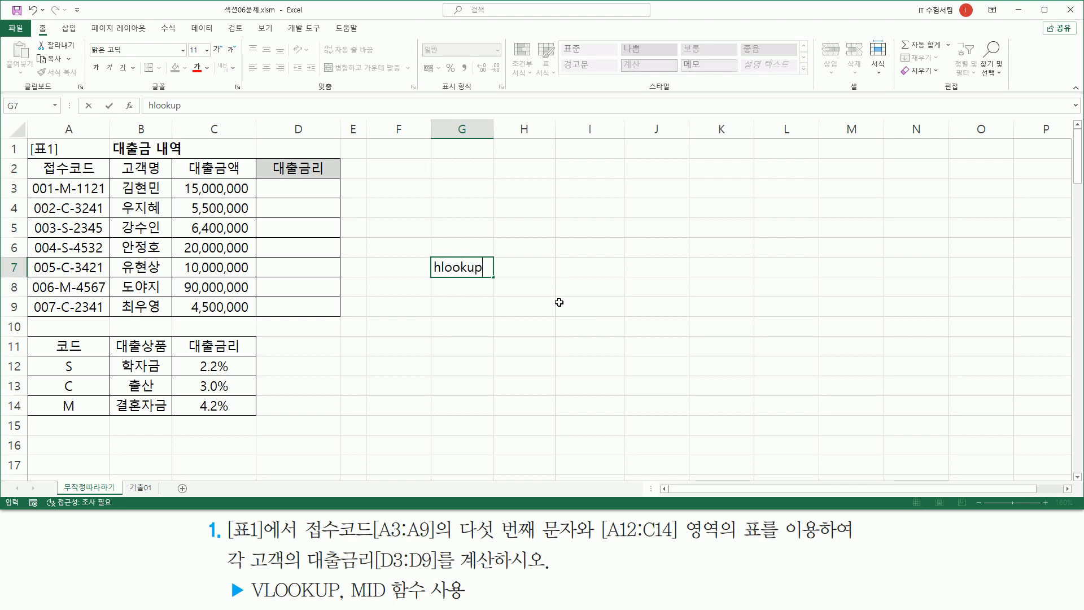
key(Return)
Step: Enter the text "vlookup" in cell G8, without a space between the v and "lookup"
text(v look)
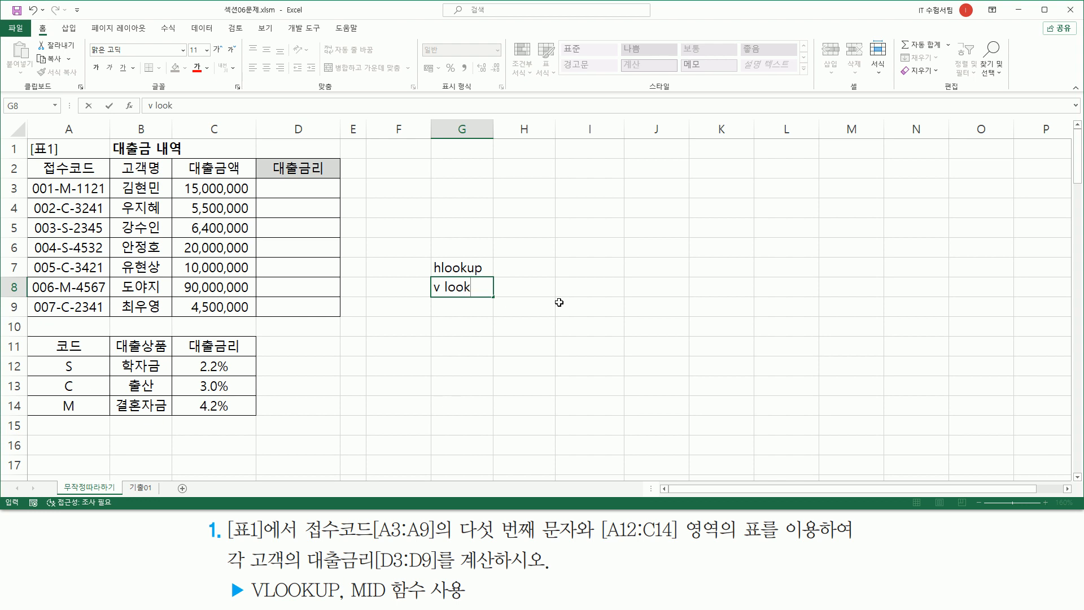
key(Home)
key(Right)
key(Right)
key(Right)
key(Right)
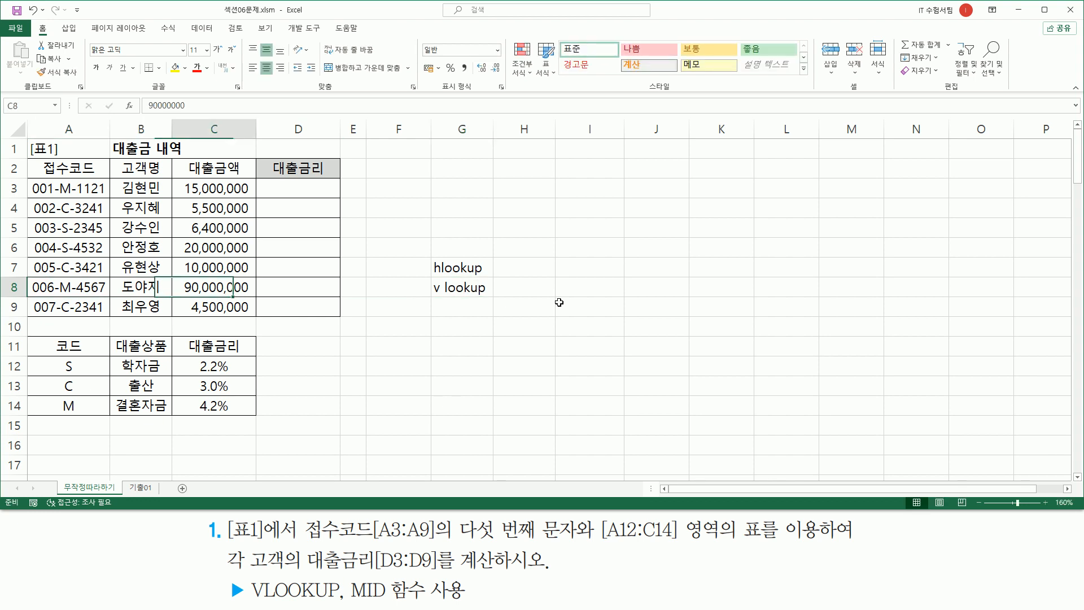
double_click(444, 287)
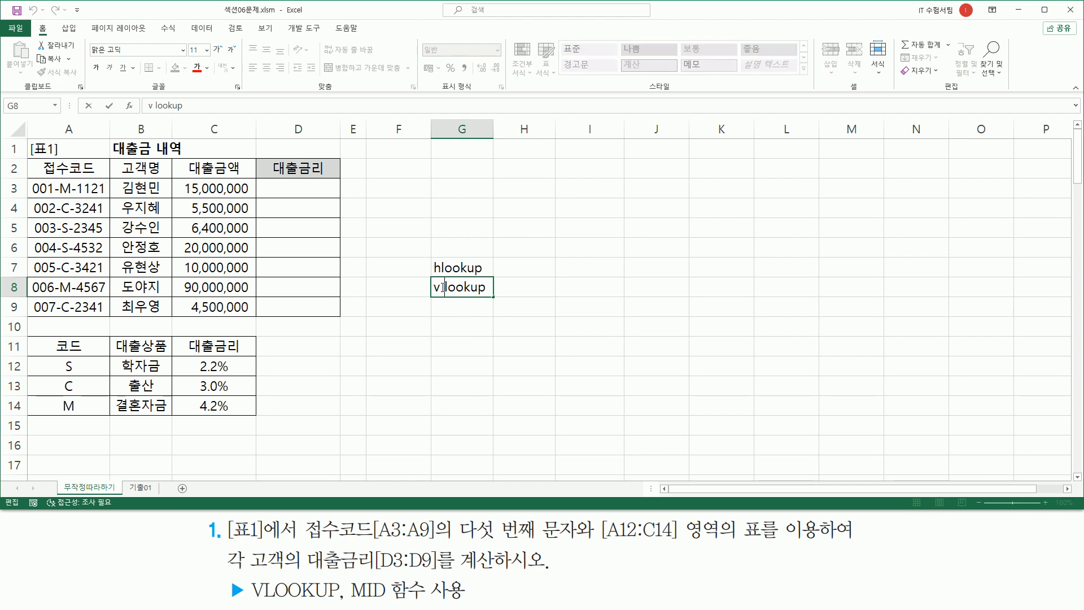
key(Delete)
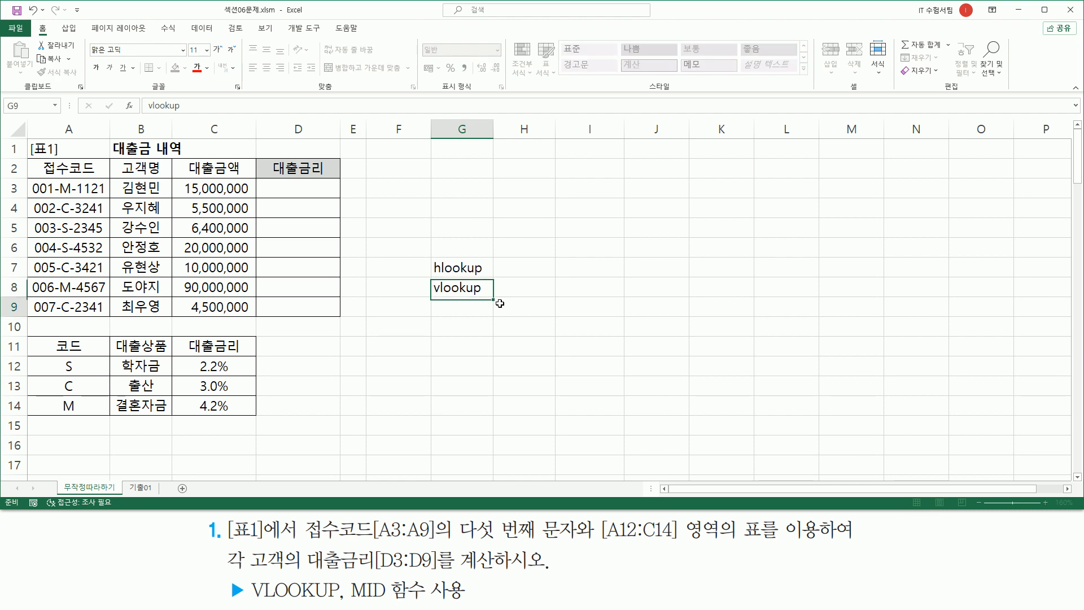
key(Return)
Step: Extend the note in G7 with its argument list so it reads "hlookup( 찾을값, 범위, 행번호, 옵션 )"
key(Up)
key(Up)
key(F2)
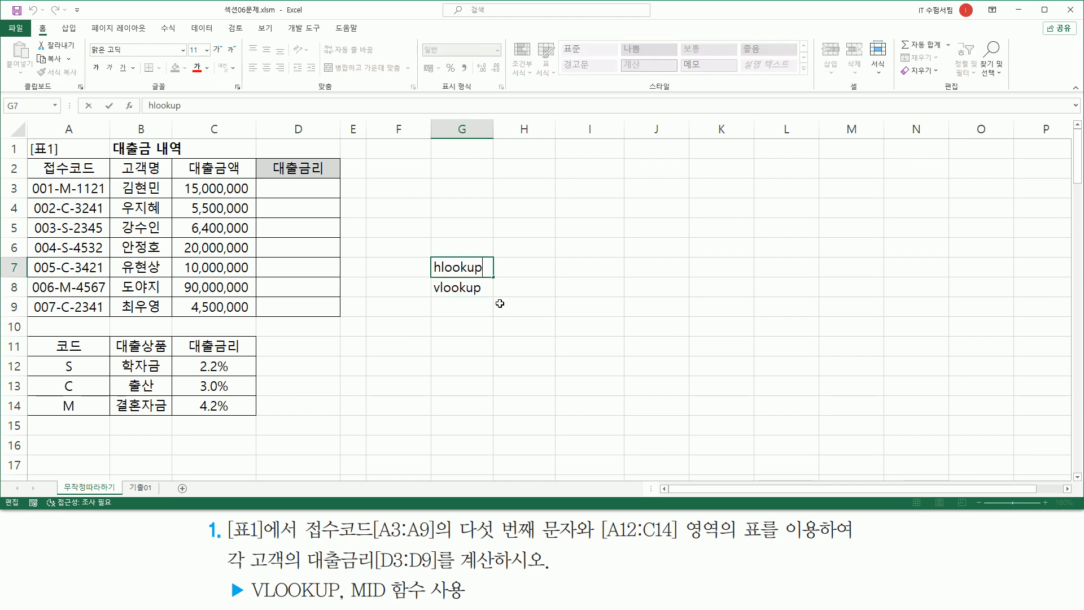
text(( 찬을값)
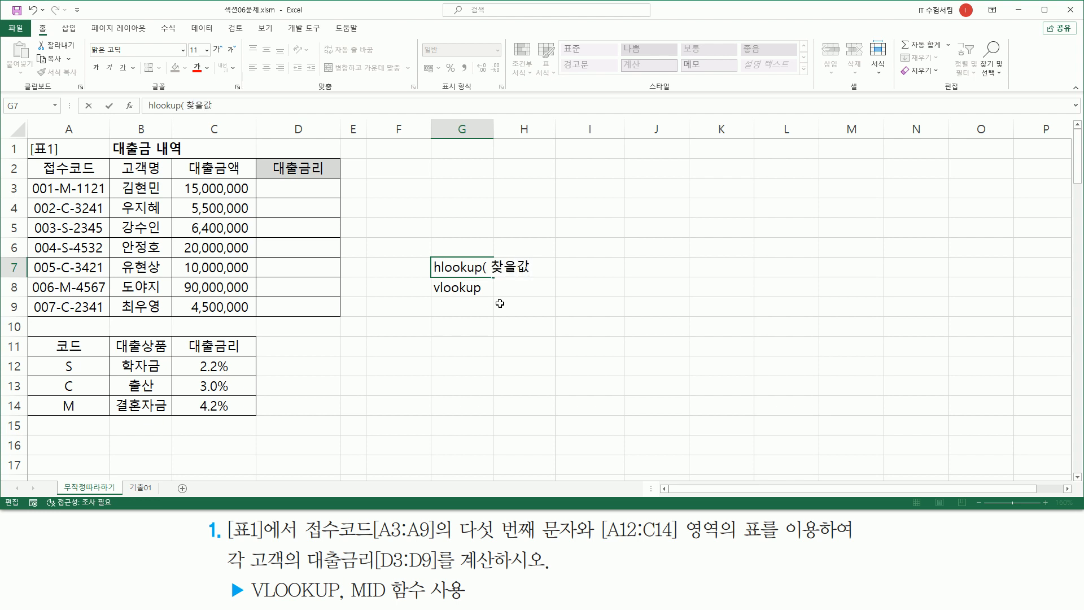
text(, 범)
key(BackSpace)
key(BackSpace)
text(범위, 행번호,)
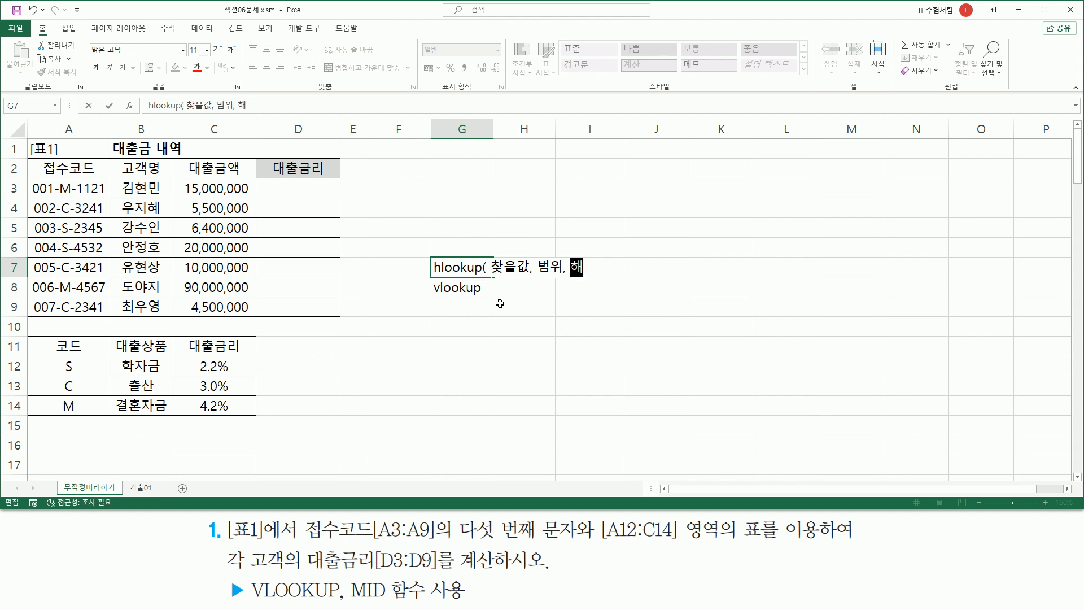
text( 옵션 ))
key(Return)
Step: Copy the parenthesised argument list from the G7 note and append it to "vlookup" in G8
key(Up)
key(F2)
key(shift+Home)
key(shift+Right)
key(shift+Right)
key(shift+Right)
key(shift+Right)
key(shift+Right)
key(shift+Right)
key(shift+Right)
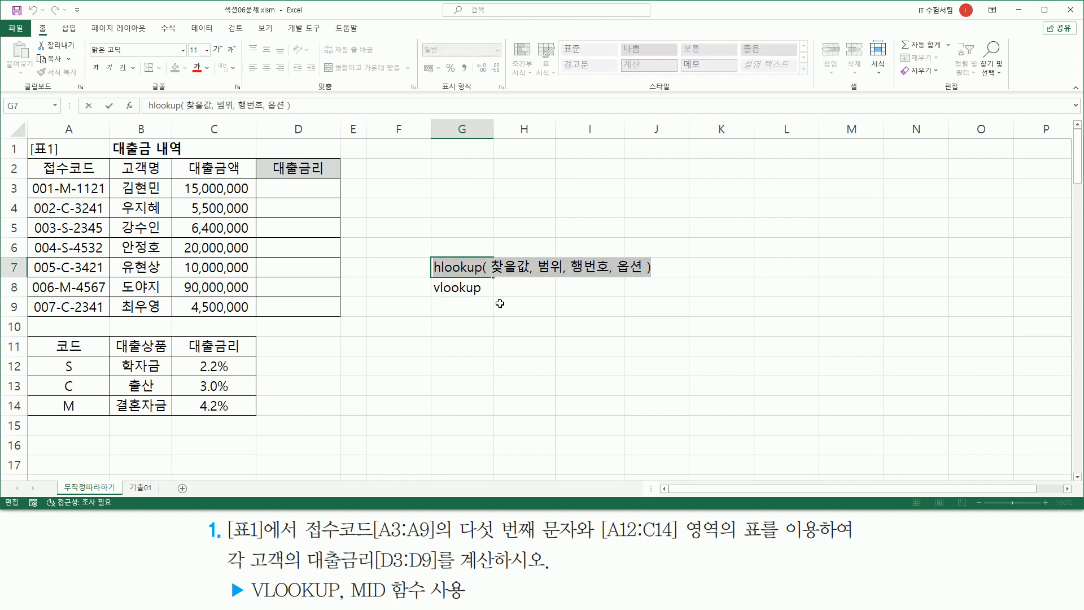
key(ctrl+c)
key(Return)
key(F2)
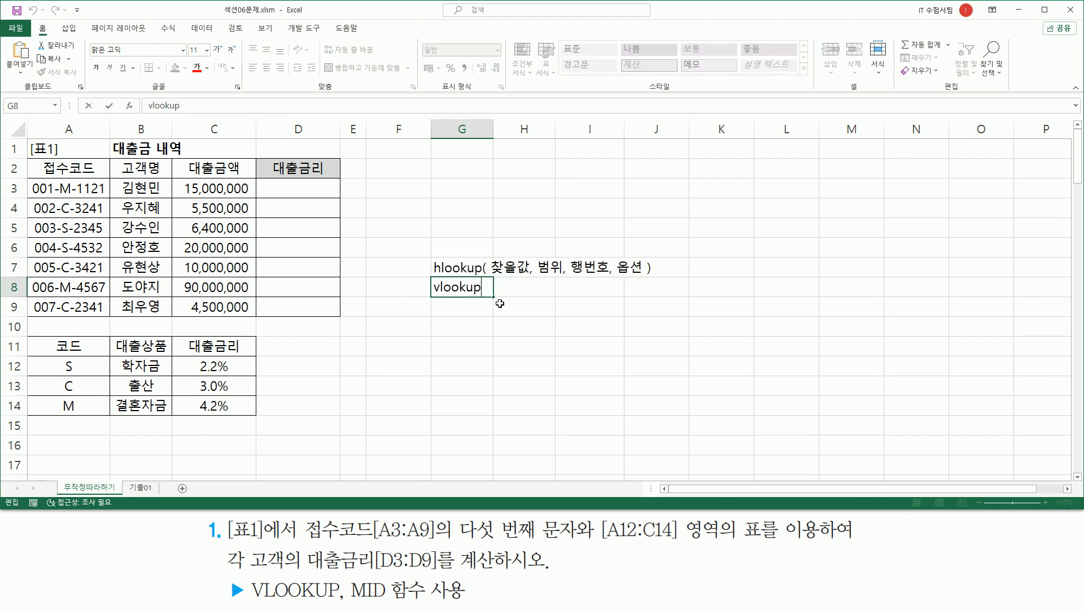
key(ctrl+v)
key(Return)
Step: Replace 행 with 열 in the G8 note so its third argument reads 열번호
key(Up)
key(F2)
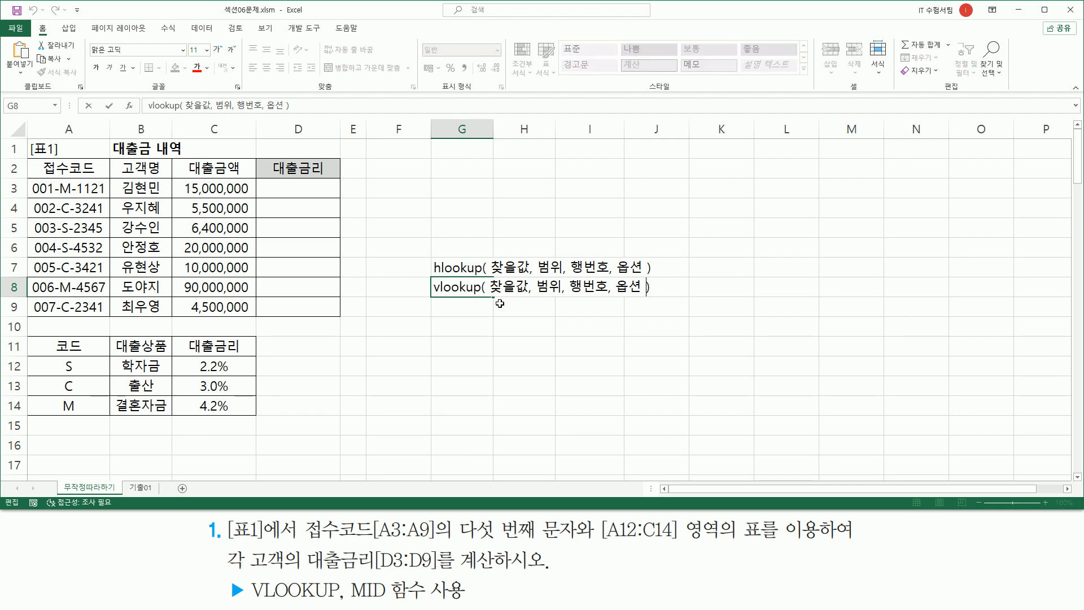
key(Delete)
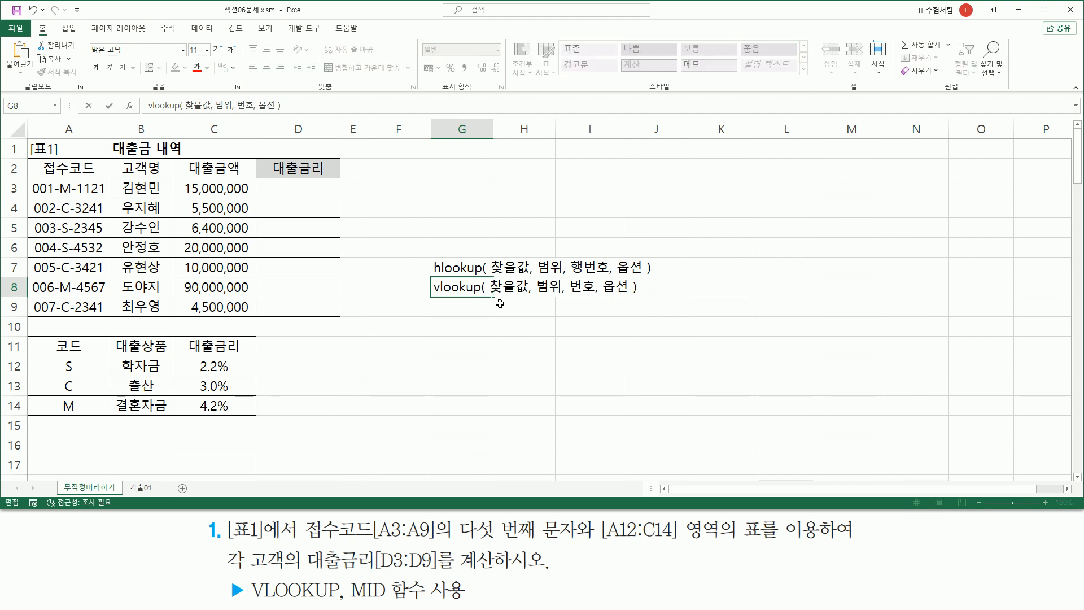
text(ㅇ)
key(Return)
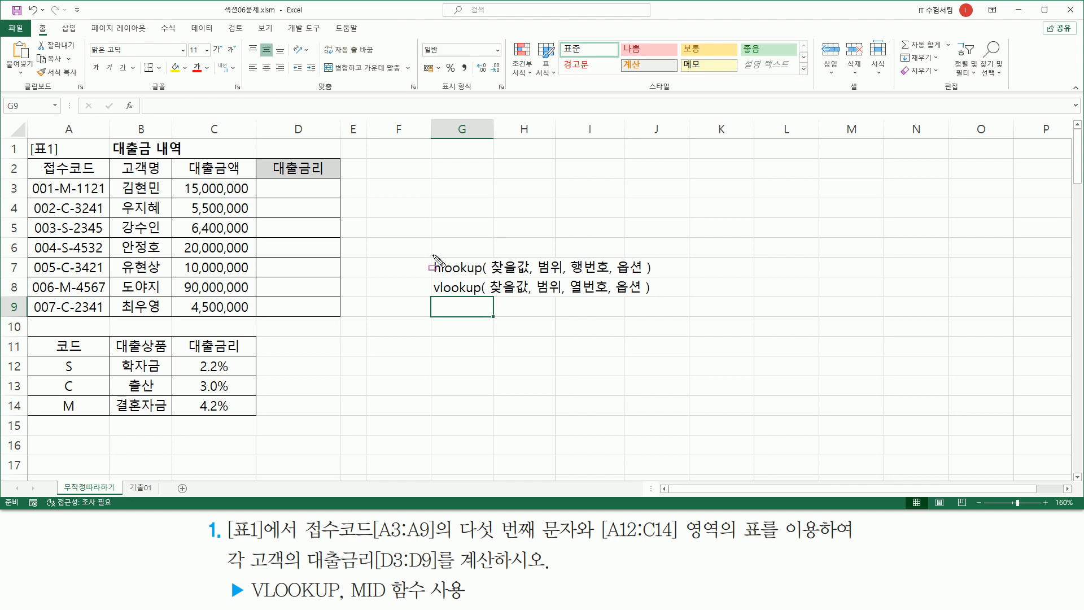
Step: Compare the hlookup and vlookup syntax notes in G7:G8, including 옵션, against the column layout of lookup table A12:C14
mouse_move(428, 254)
mouse_down()
mouse_move(724, 315)
mouse_move(703, 303)
mouse_up()
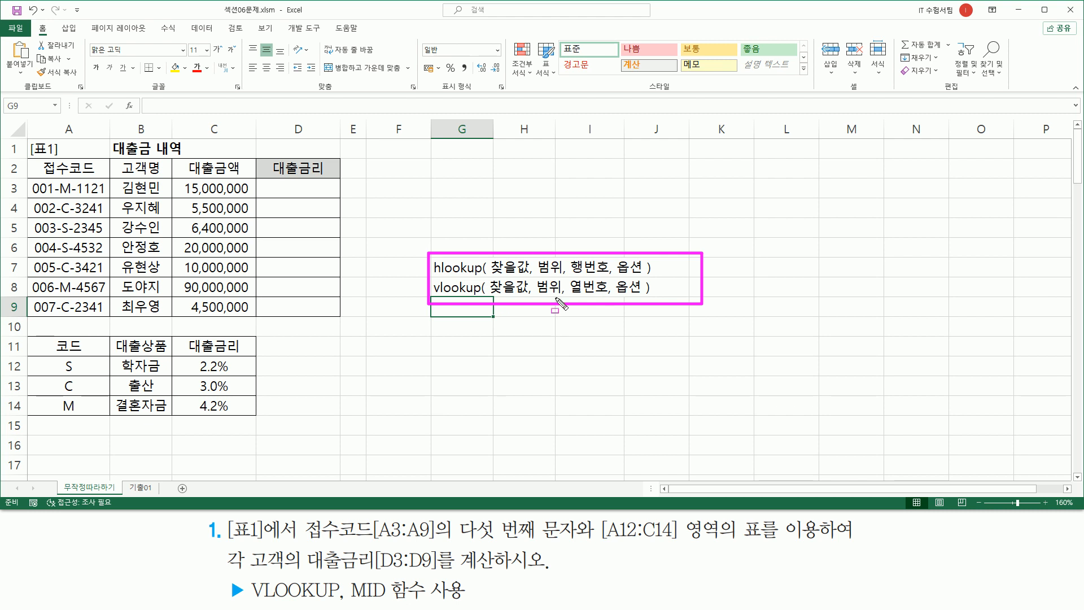
key(Escape)
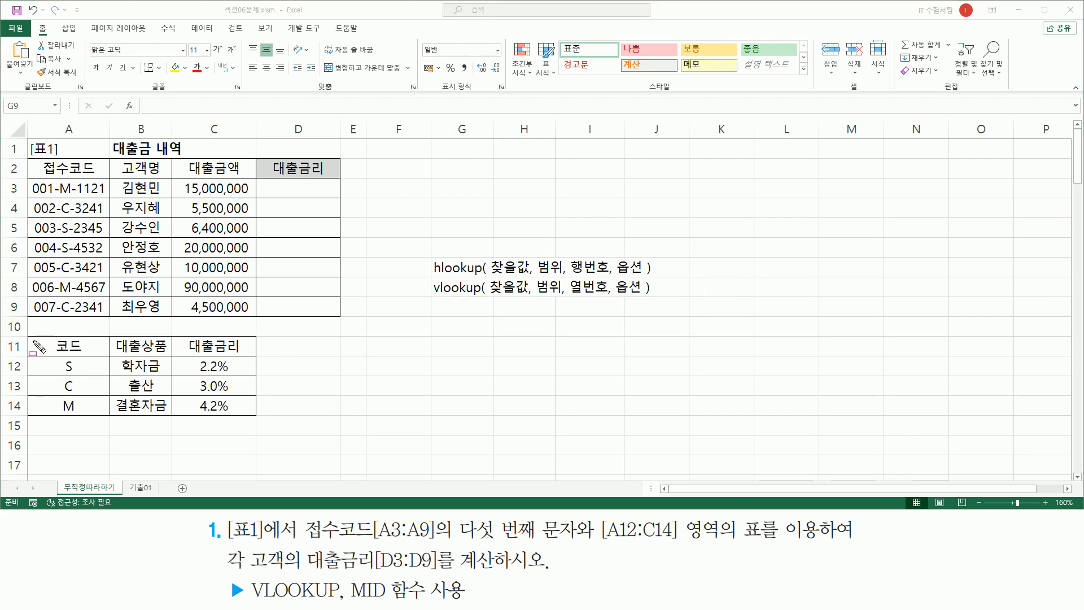
mouse_move(25, 356)
mouse_down()
mouse_move(196, 423)
mouse_move(255, 418)
mouse_up()
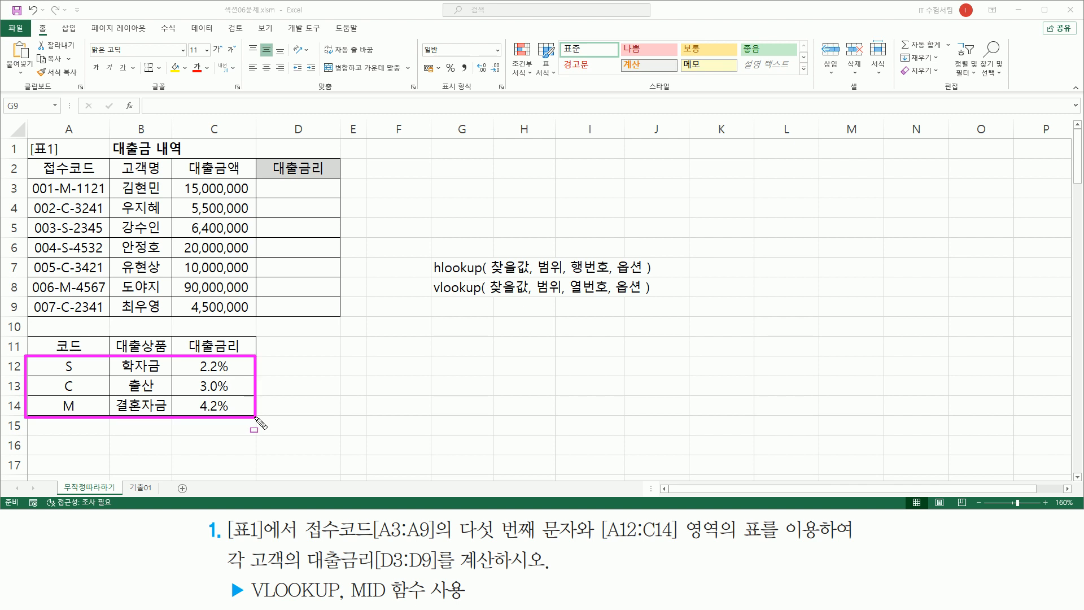
key(Escape)
drag(60, 354, 85, 419)
mouse_move(120, 356)
mouse_down()
mouse_move(126, 405)
mouse_move(166, 416)
mouse_up()
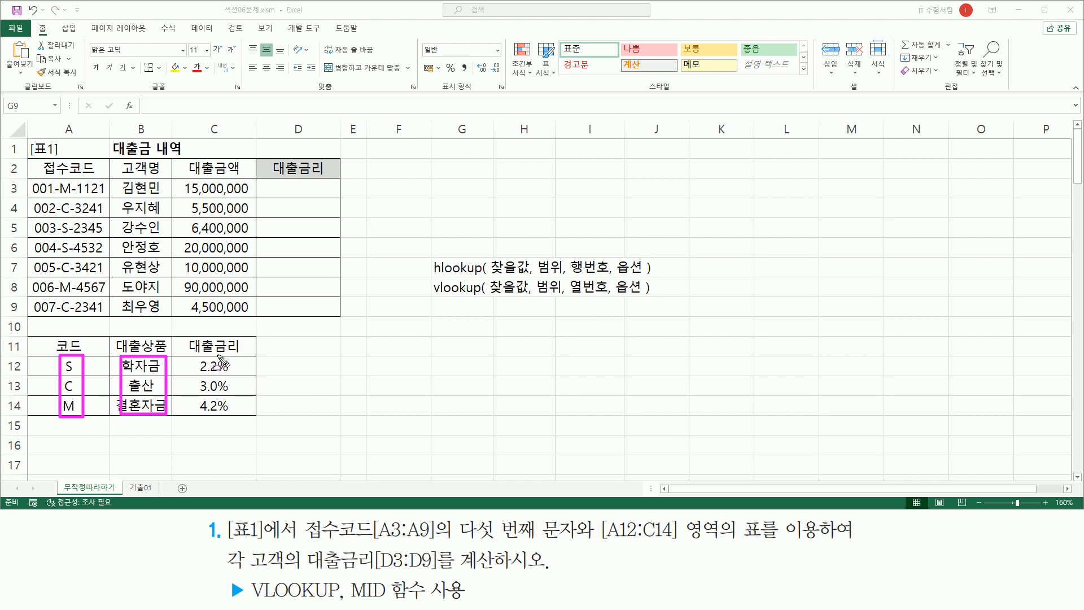
mouse_move(194, 355)
mouse_down()
mouse_move(218, 416)
mouse_move(239, 417)
mouse_up()
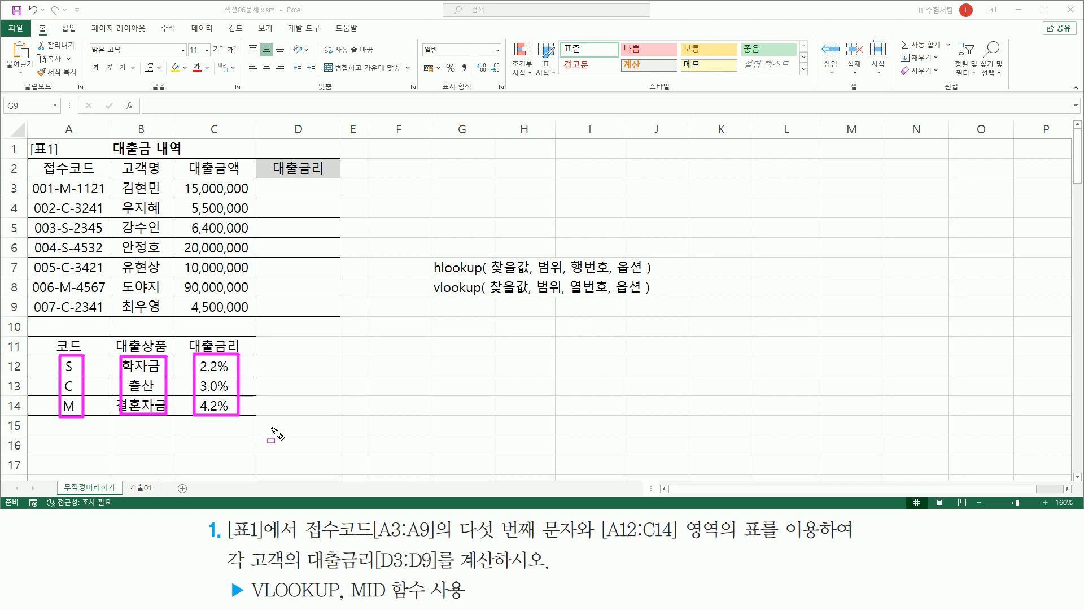
mouse_move(433, 299)
mouse_down()
mouse_move(655, 303)
mouse_move(660, 278)
mouse_up()
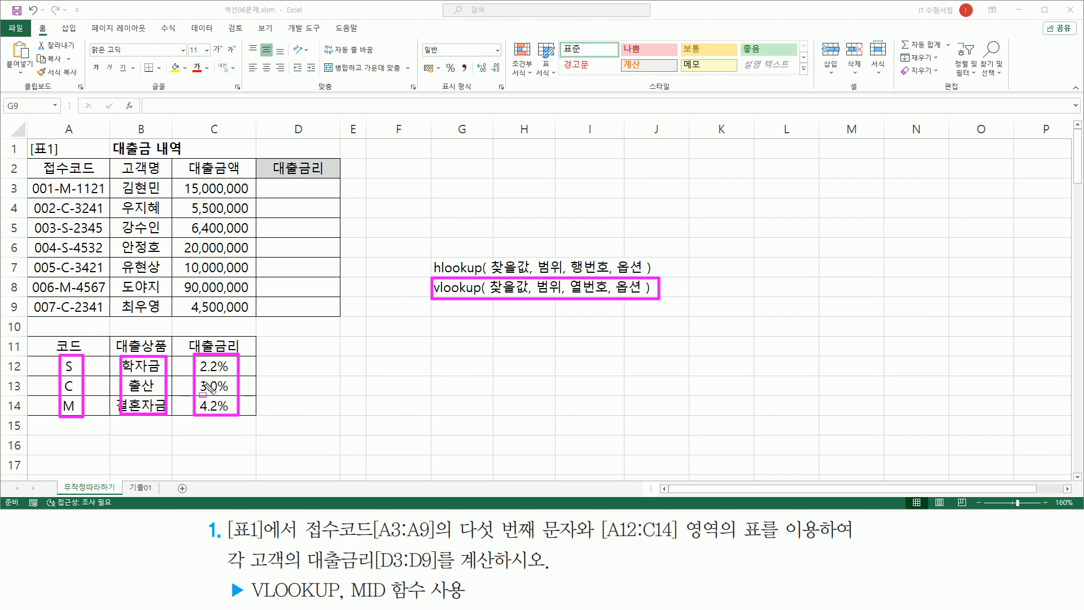
key(Escape)
mouse_move(431, 253)
mouse_down()
mouse_move(446, 274)
mouse_move(662, 276)
mouse_up()
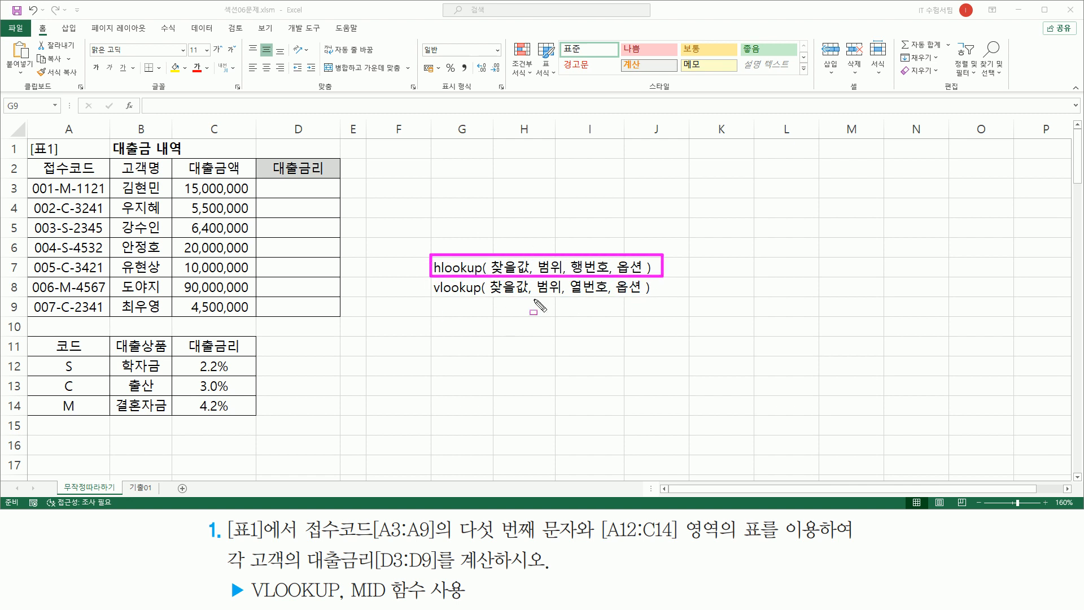
key(Escape)
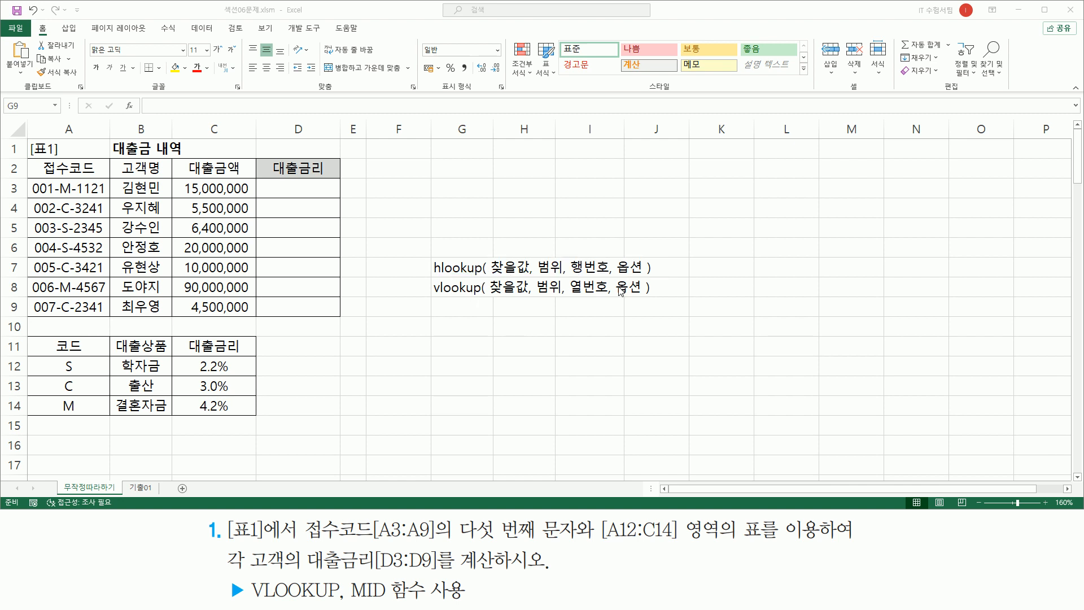
drag(615, 255, 646, 298)
key(Escape)
click(475, 326)
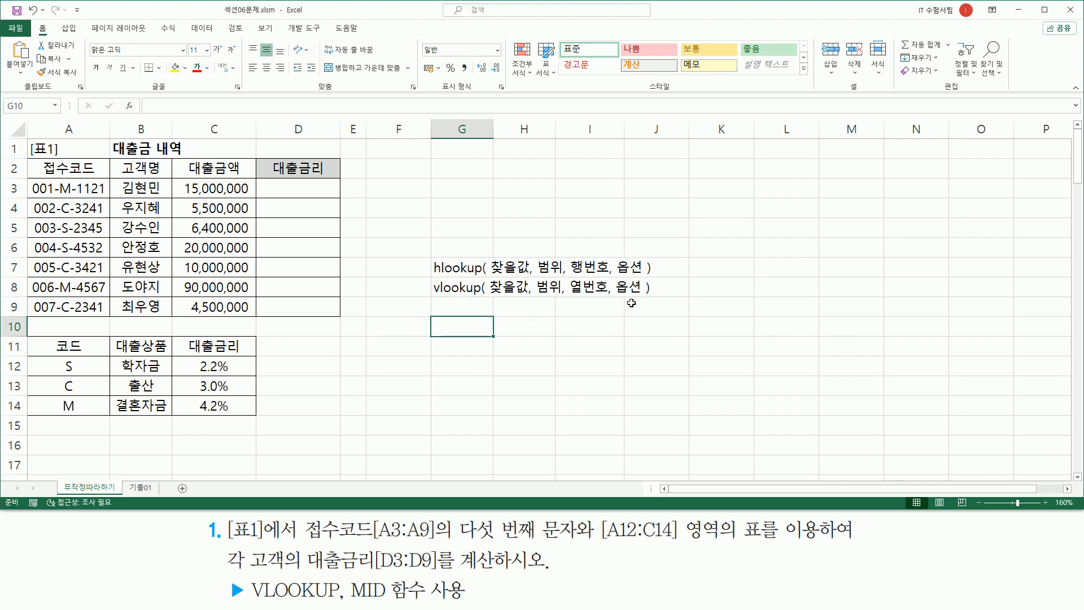
Step: Enter TRUE in G10 and FALSE in G11 as the two lookup option values
text(ㅅ)
key(BackSpace)
text(true)
key(Return)
text(false)
key(Return)
Step: Extend the TRUE note in G10 so it reads "TRUE(생략)"
key(Up)
key(Up)
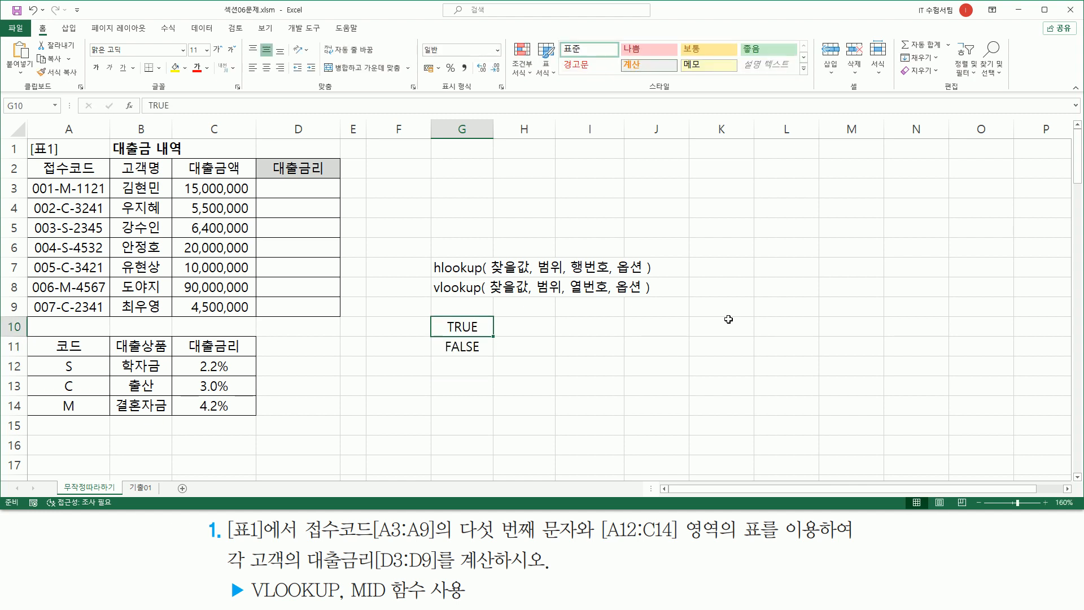
key(F2)
text((생)
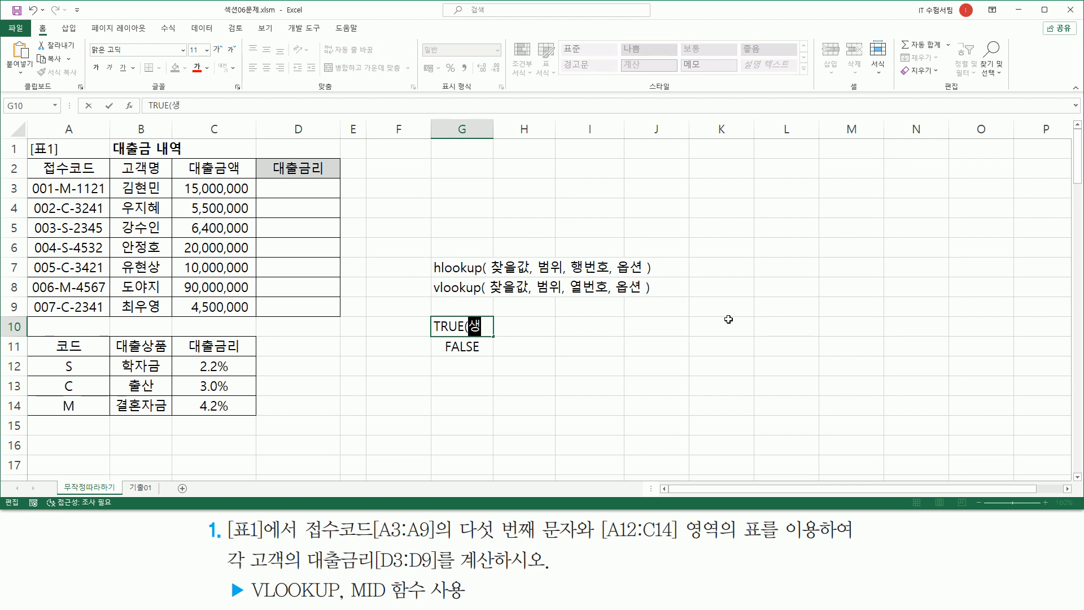
text(략))
key(Return)
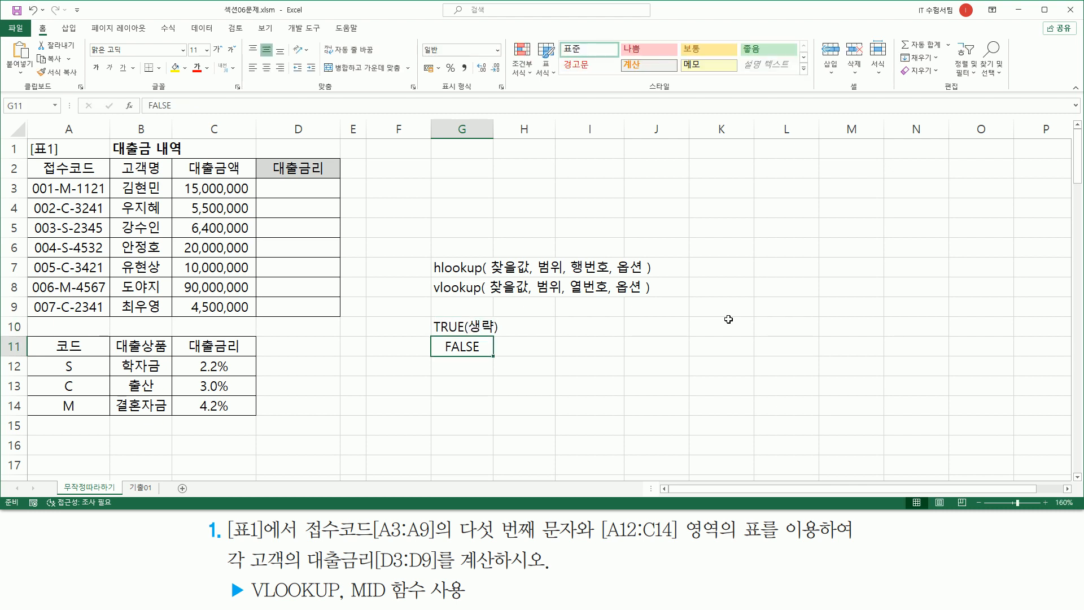
Step: Append the explanation "- 근사값( 찾을값보다 작은값중 가장큰값 )" to the TRUE(생략) note in G10
key(Right)
key(Left)
key(Up)
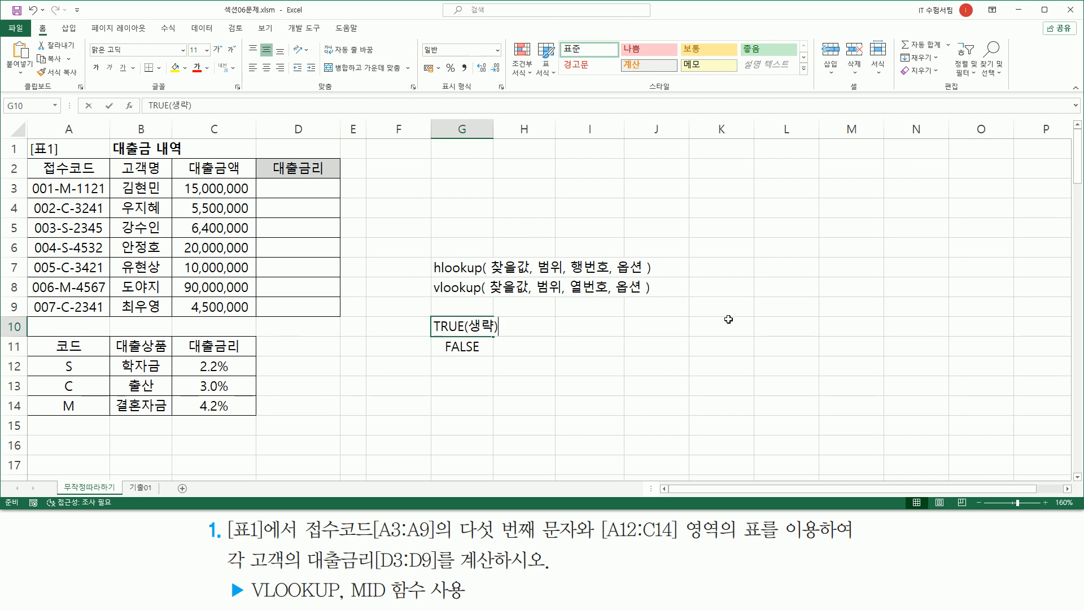
key(F2)
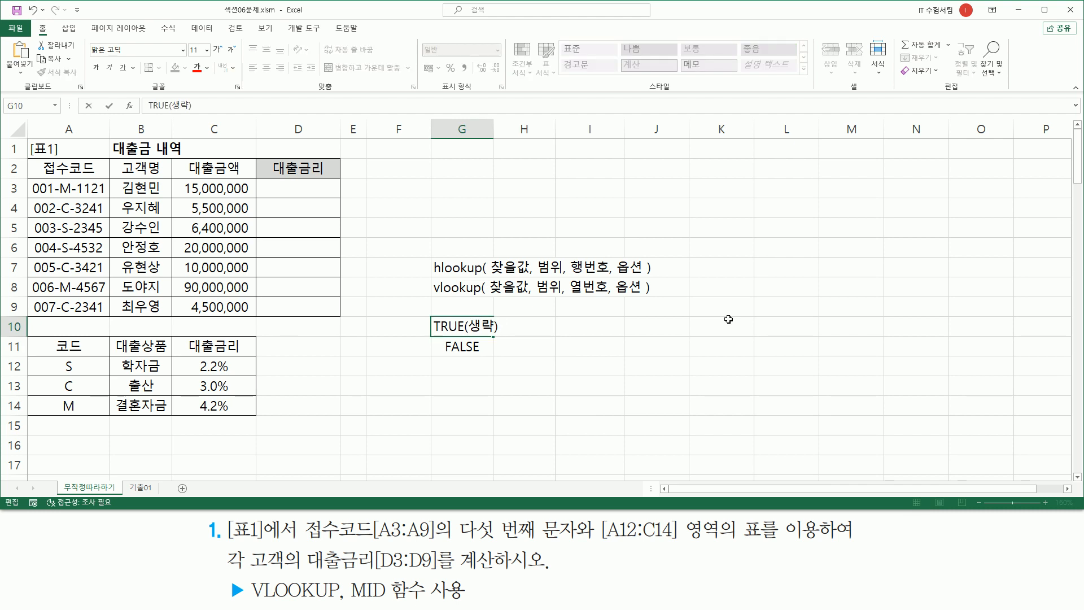
text(- 근ㅅ)
text(사값()
text( 찾을)
text(값보다 작)
text(은가)
text(중)
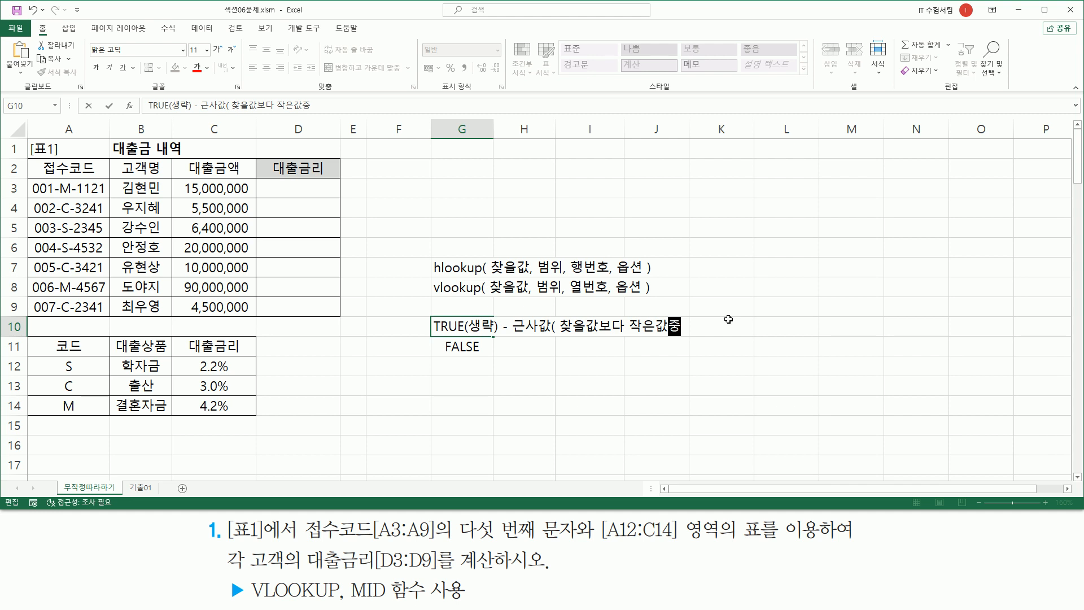
text( 가장ㄱ큰)
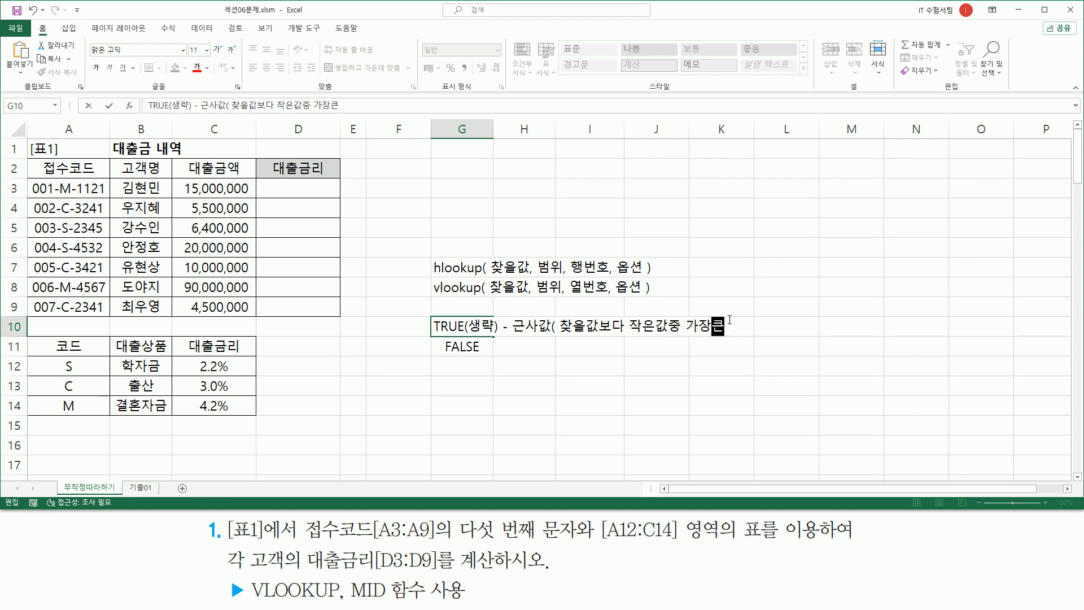
text(값 ))
key(Return)
Step: Extend the note in G11 so it reads "FALSE - 정확하게 일치하는 값"
key(F2)
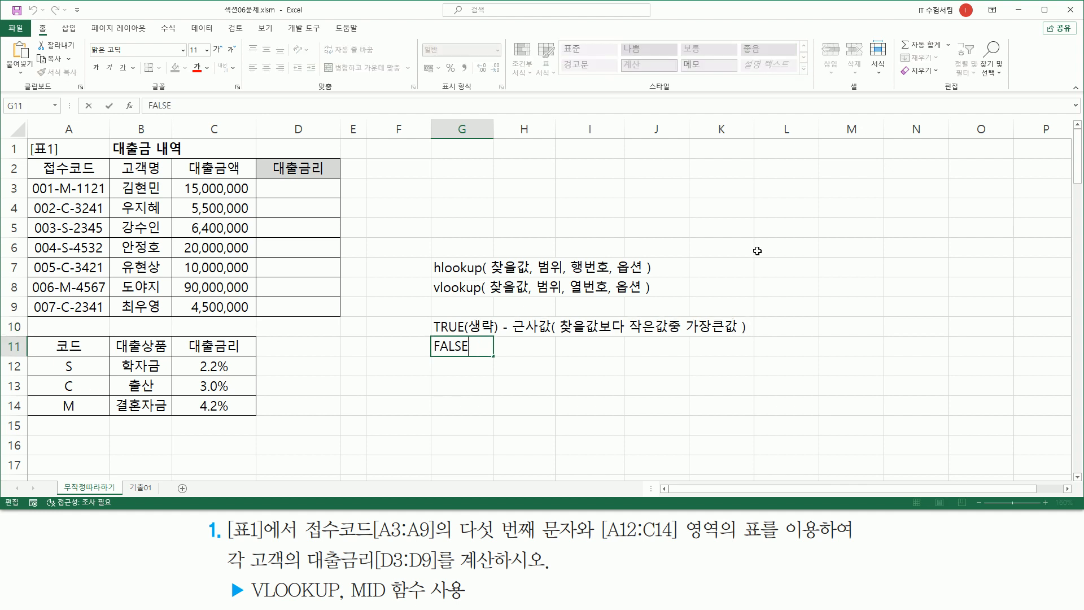
text(- 정확하게 입)
text(치하는 값)
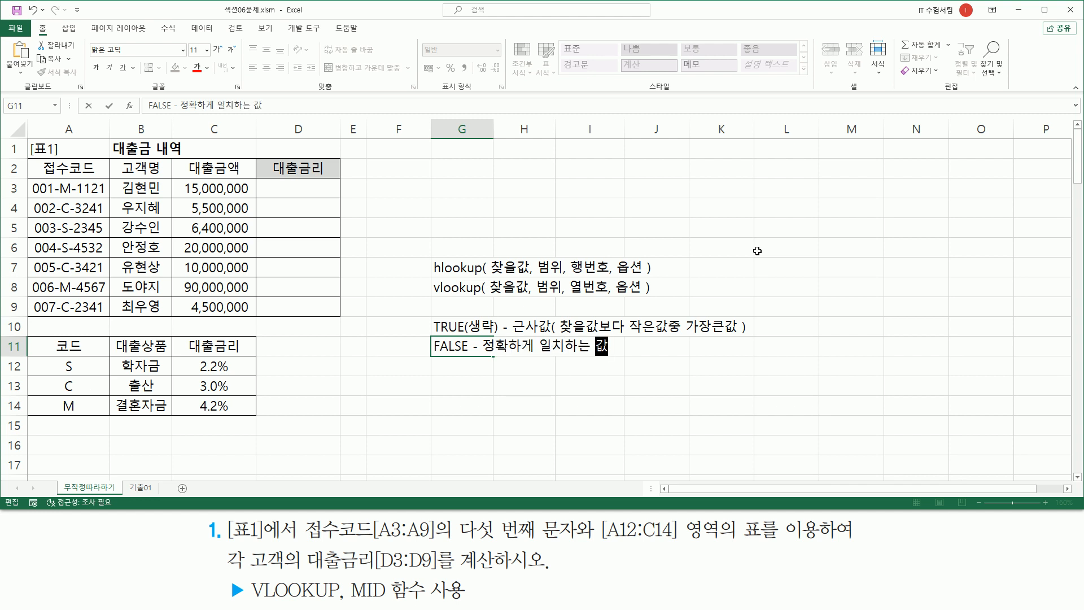
key(Return)
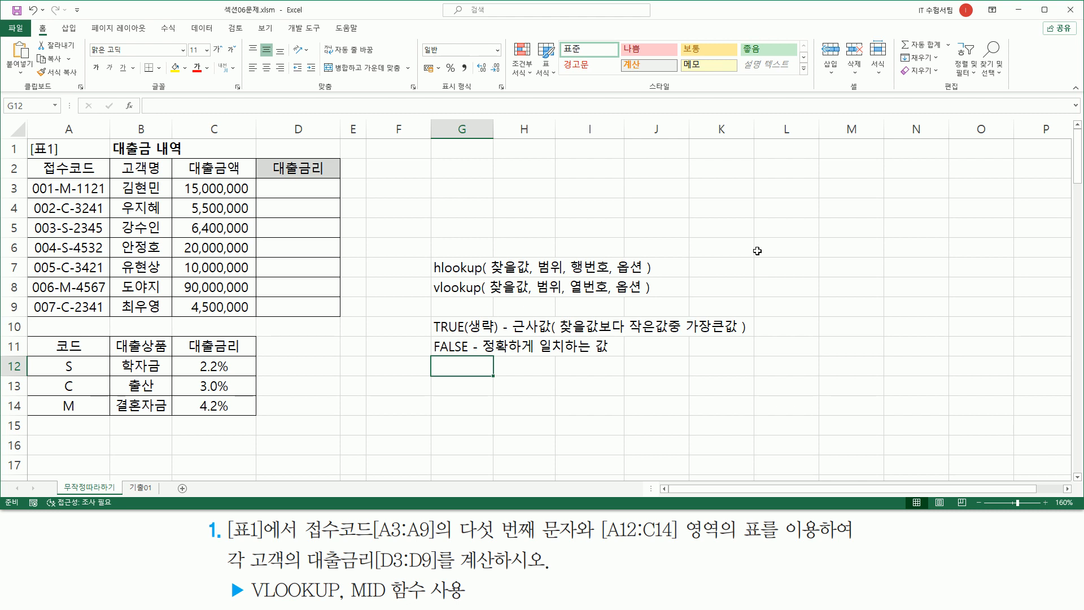
Step: Compare the 옵션 argument in G7:G8 with the TRUE and FALSE explanations in G10:G11
key(ctrl+2)
mouse_move(613, 252)
mouse_down()
mouse_move(614, 284)
mouse_move(646, 297)
mouse_up()
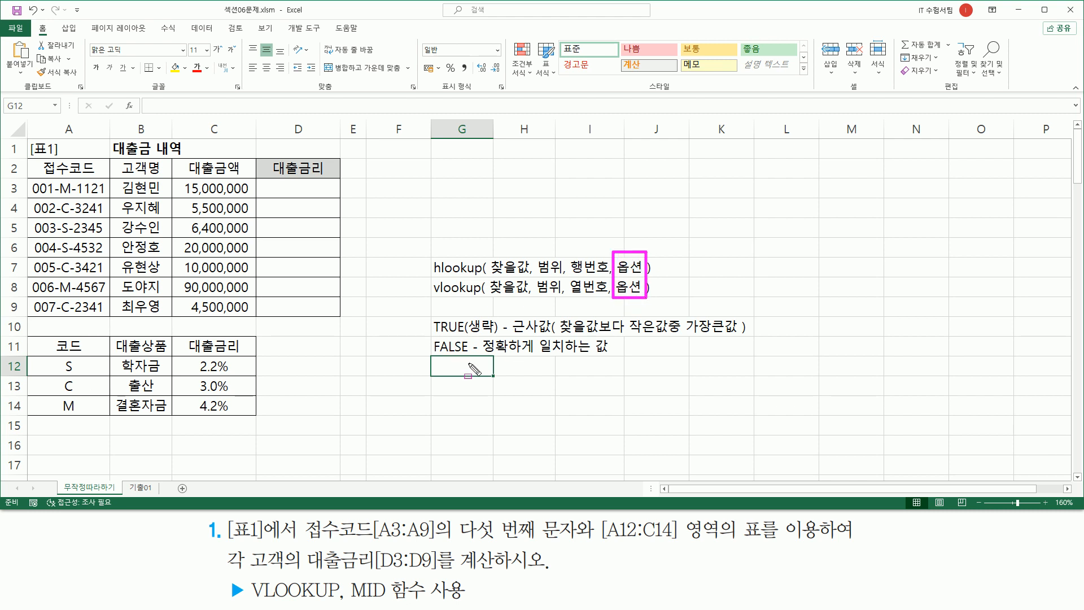
drag(510, 334, 550, 334)
drag(483, 355, 610, 356)
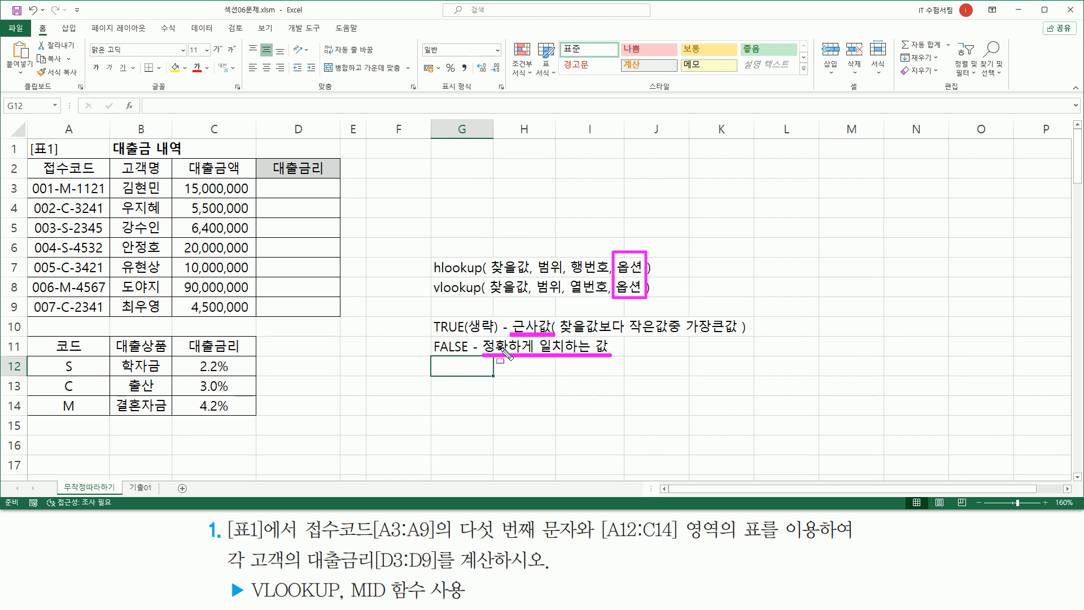
key(Escape)
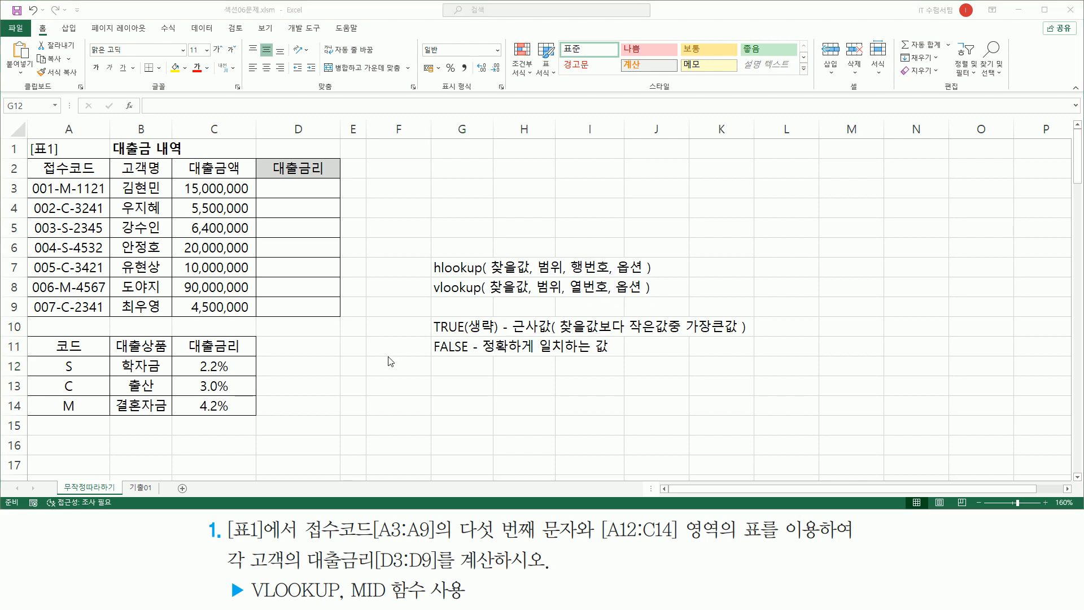
Step: Label the option notes by entering 문자 in F11 beside FALSE and 숫자 in F10 beside TRUE
click(389, 355)
text(문자)
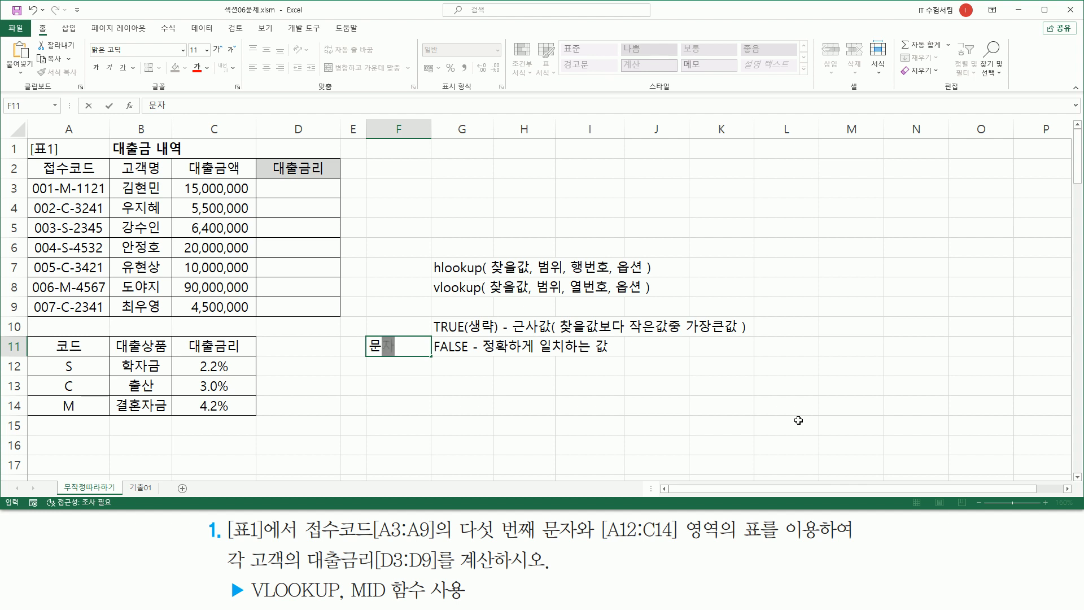
key(Return)
key(Up)
key(Up)
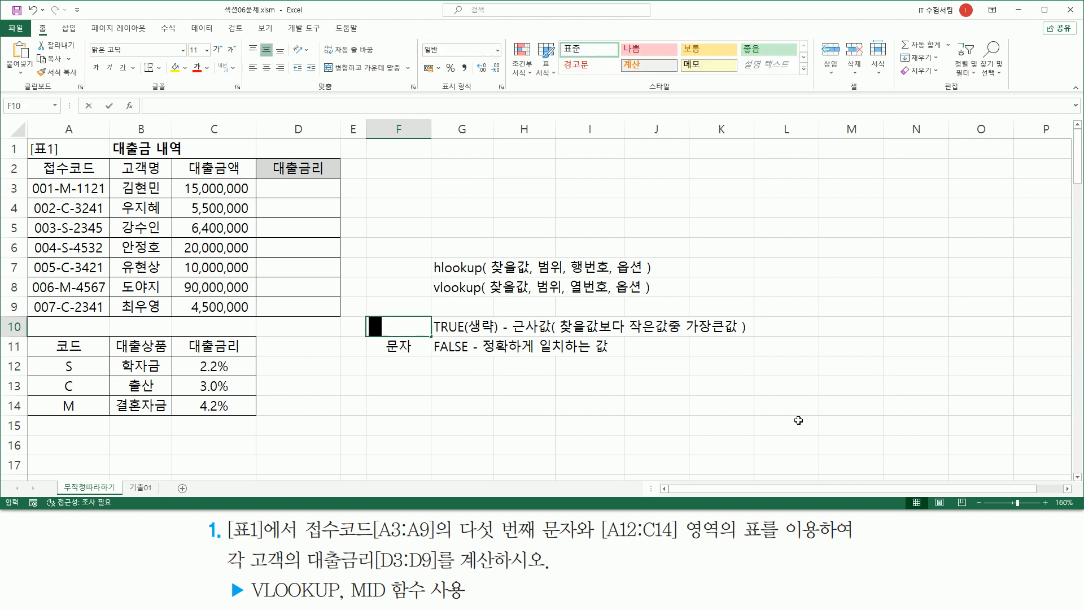
text(숫자)
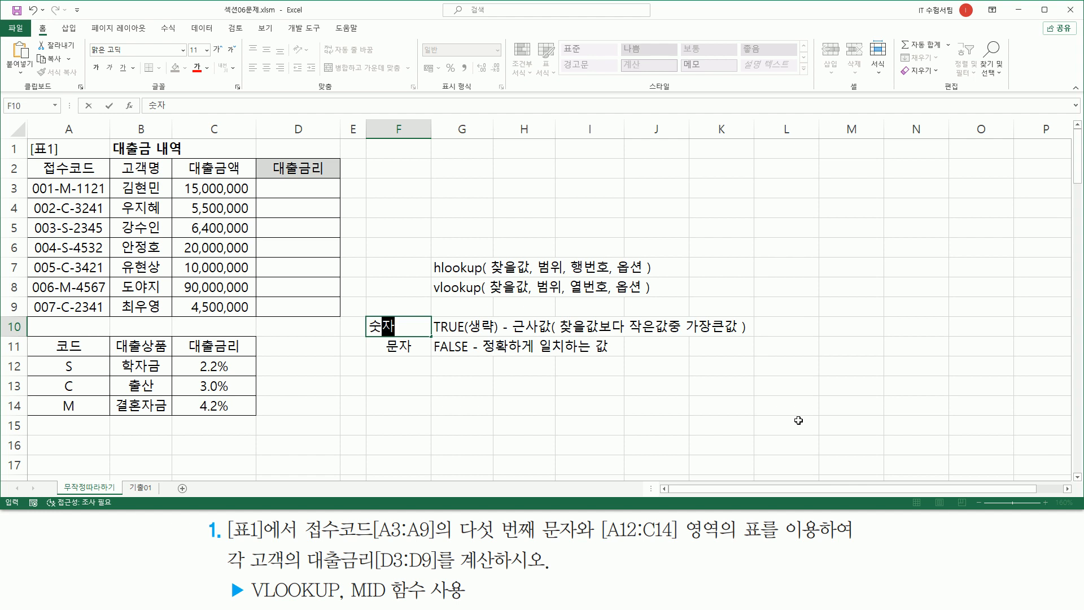
key(Return)
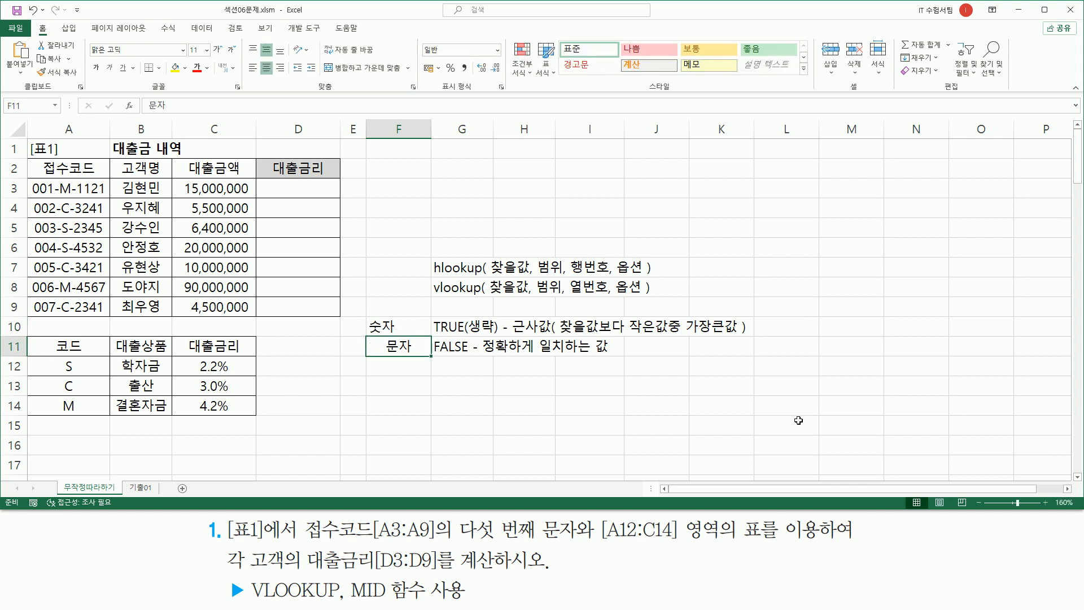
Step: Center the 숫자 label horizontally in F10
click(413, 329)
click(266, 67)
click(421, 381)
Step: Examine the codes and rates in A12:C14 against the fifth character of the codes in A3:A9, and the MID requirement in the task
mouse_move(377, 319)
mouse_down()
mouse_move(403, 359)
mouse_move(476, 355)
mouse_up()
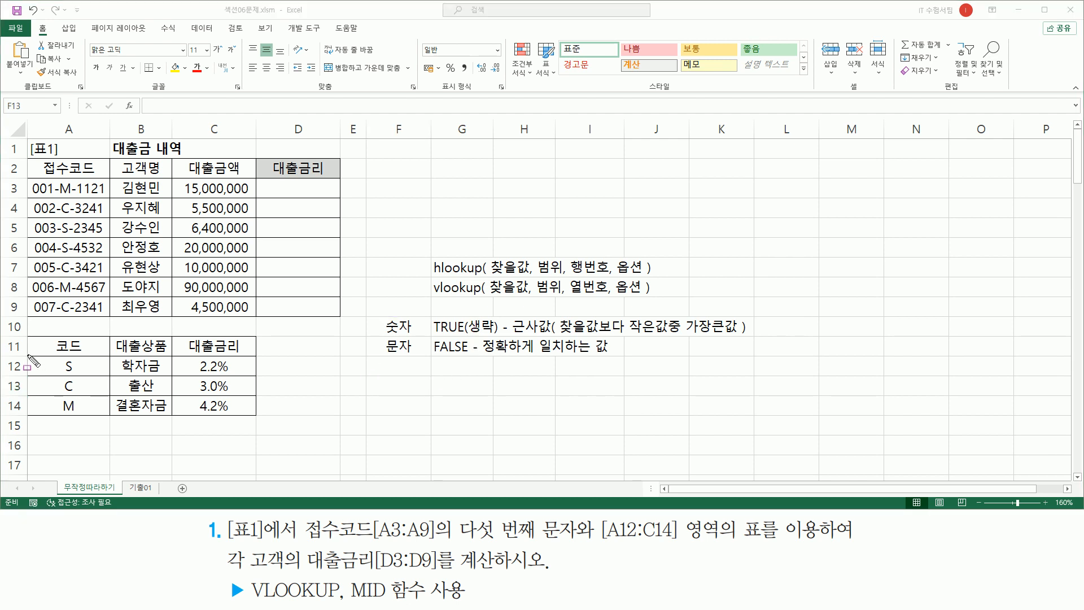
drag(28, 357, 261, 418)
mouse_move(193, 356)
mouse_down()
mouse_move(210, 412)
mouse_move(237, 416)
mouse_up()
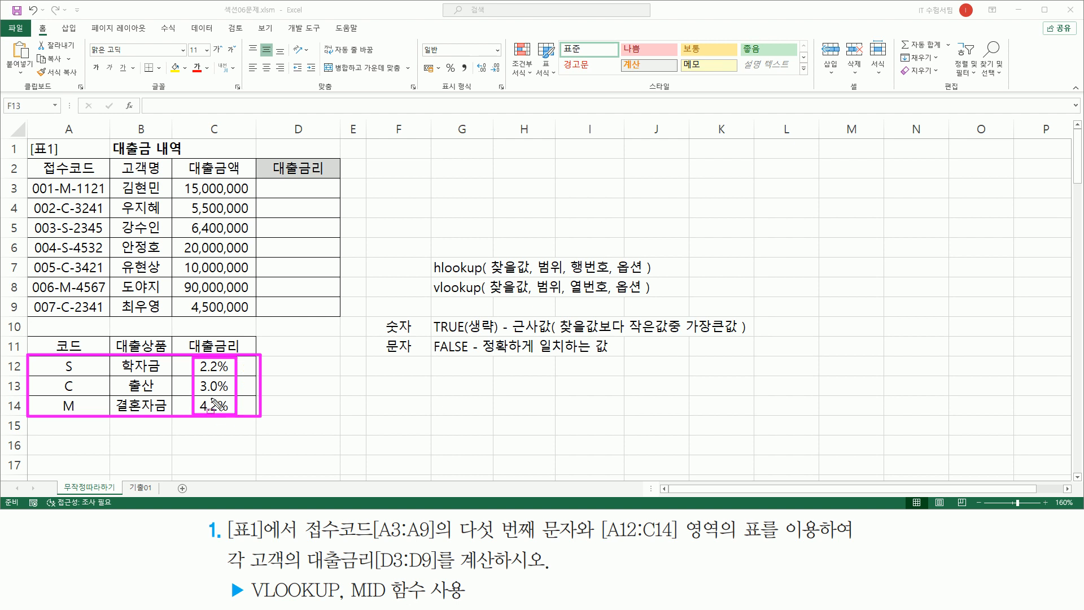
drag(61, 358, 79, 417)
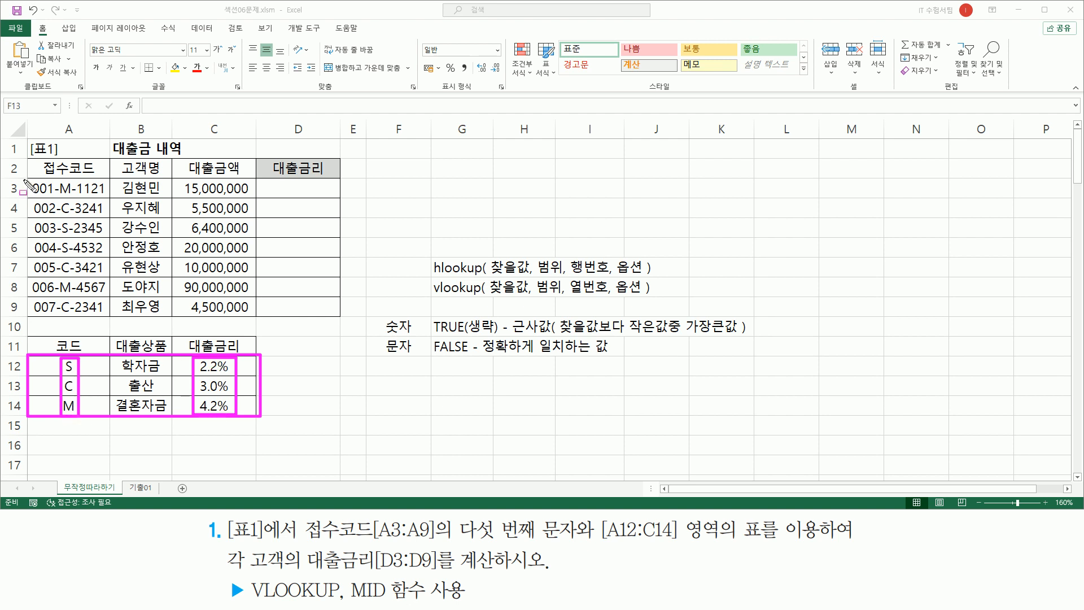
drag(29, 177, 29, 179)
drag(81, 288, 112, 320)
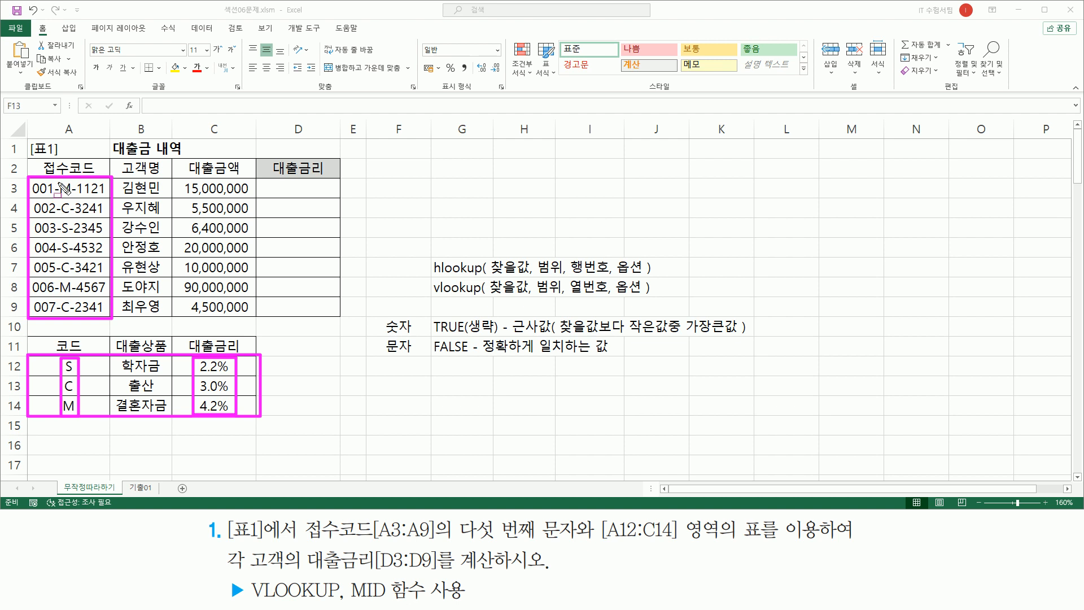
drag(60, 180, 75, 319)
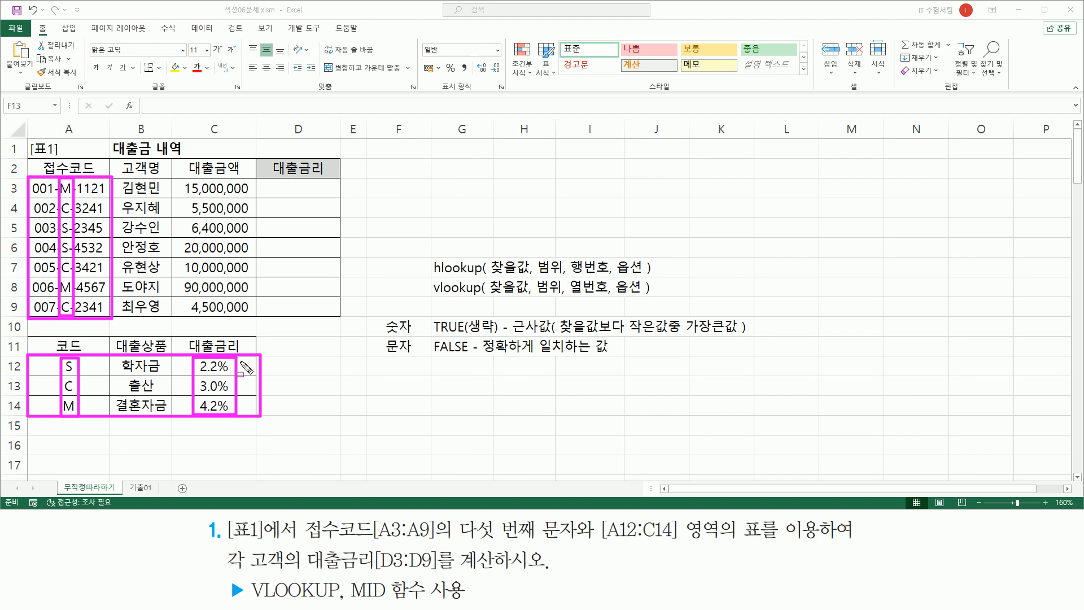
key(Escape)
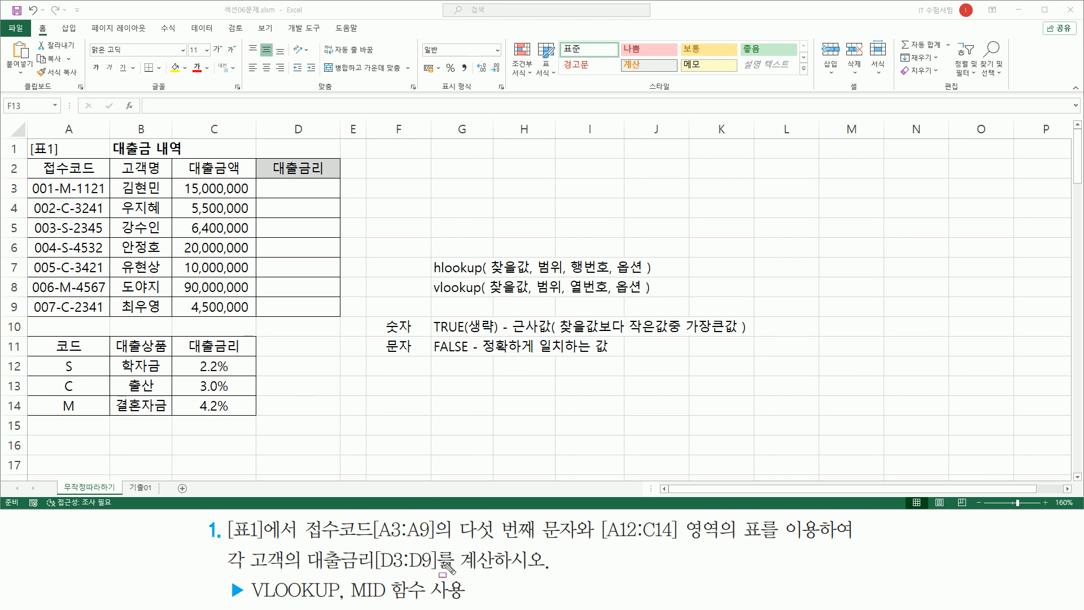
drag(455, 541, 577, 541)
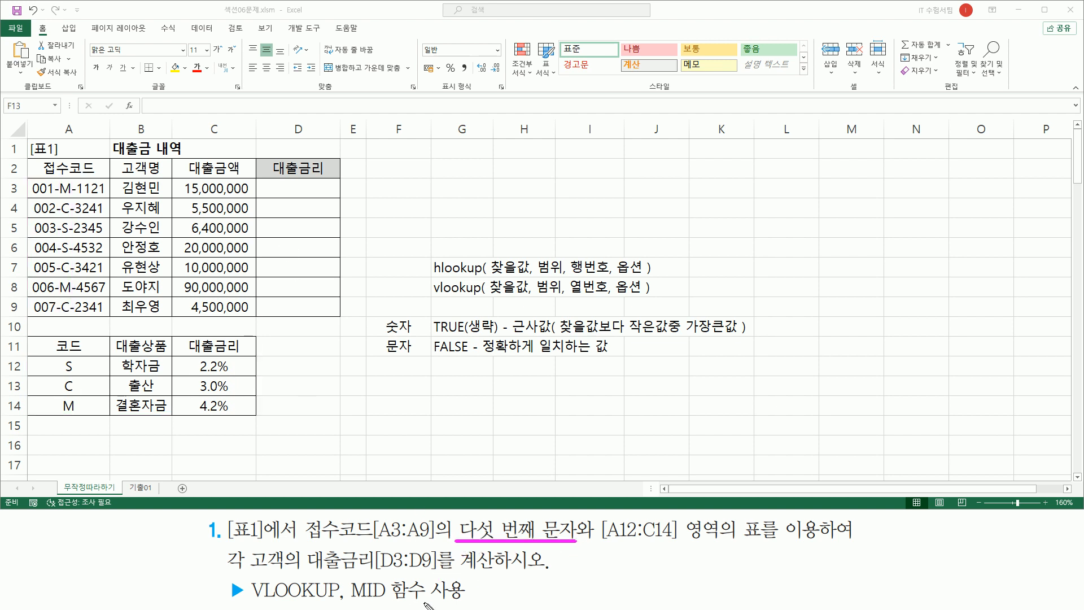
mouse_move(350, 582)
mouse_down()
mouse_move(433, 603)
mouse_move(441, 579)
mouse_up()
key(Escape)
Step: Enter the MID syntax note "mid( 텍스트, 시작위치, 개수 )" in G5
click(463, 231)
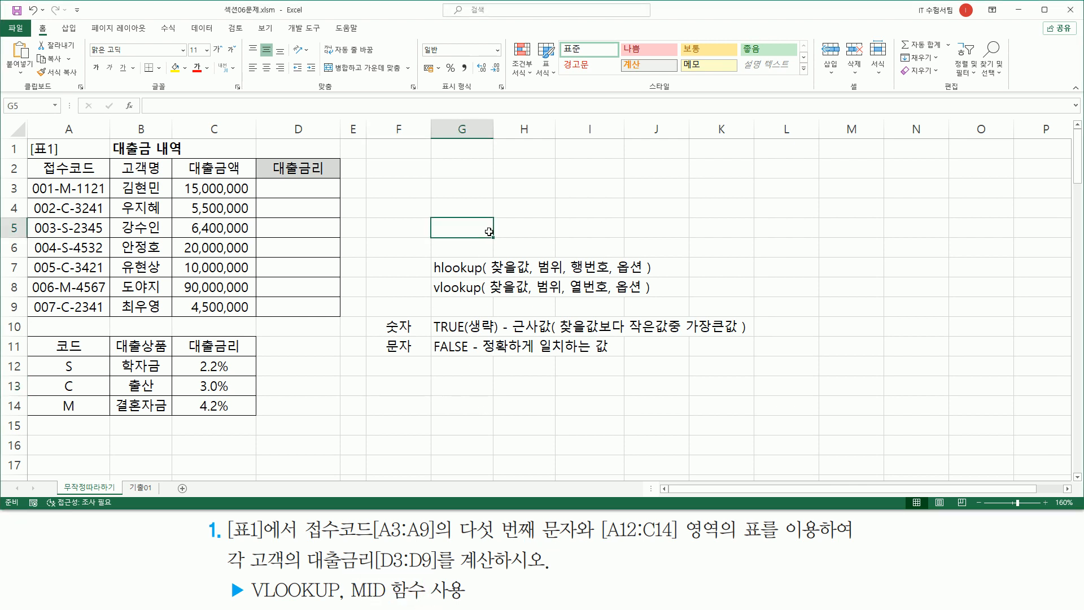
text(ㅡ)
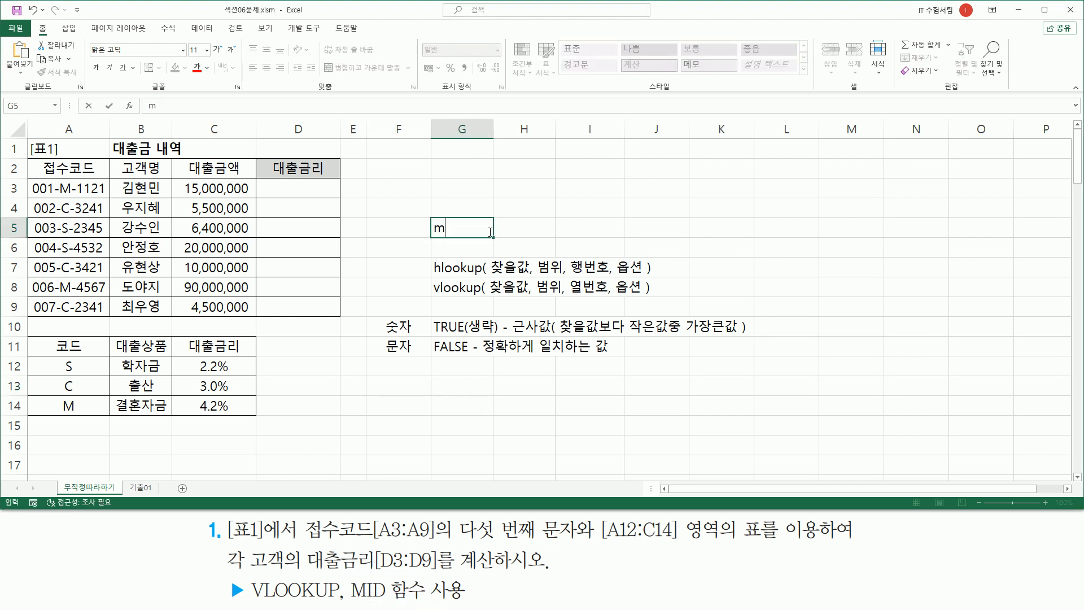
text(id( 텍스트,)
text( 시작)
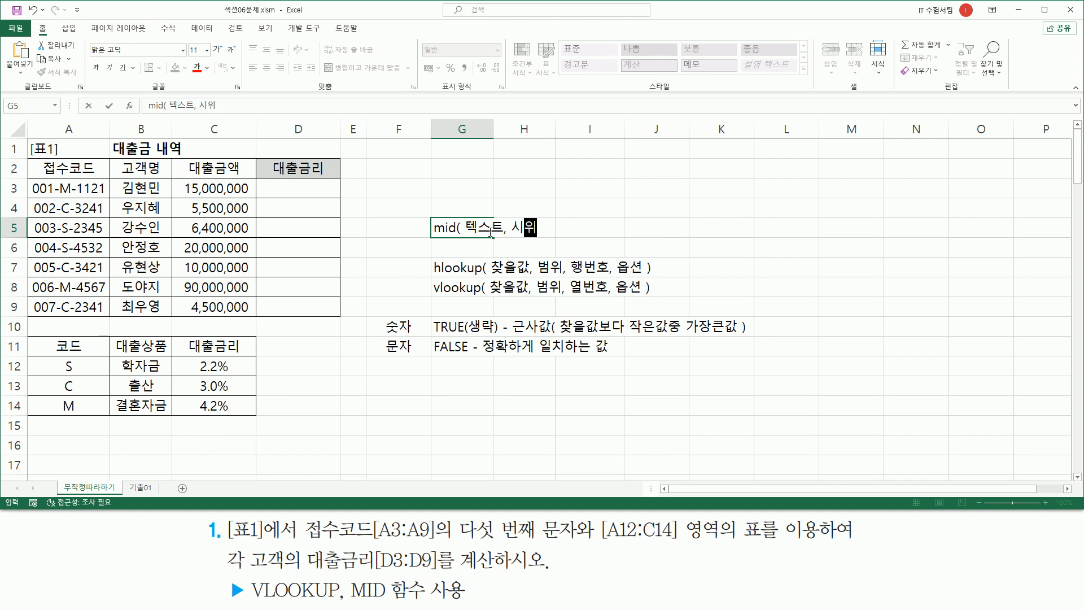
text(위치,)
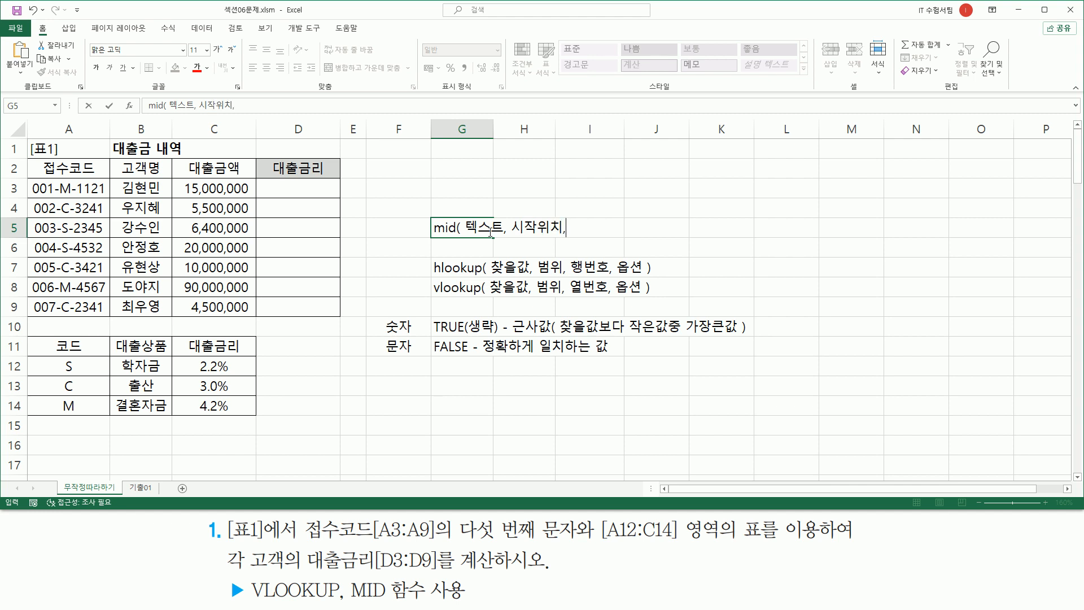
text( 개수 ))
key(Return)
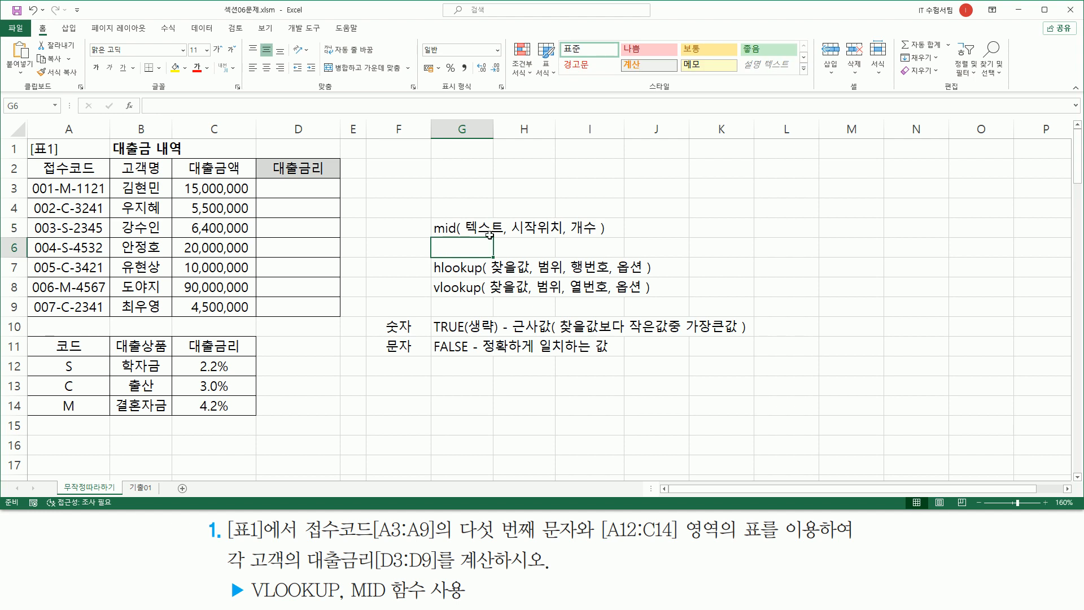
Step: Compare the MID arguments noted in G5 with the letter position inside the codes in A3:A9
drag(464, 235, 598, 236)
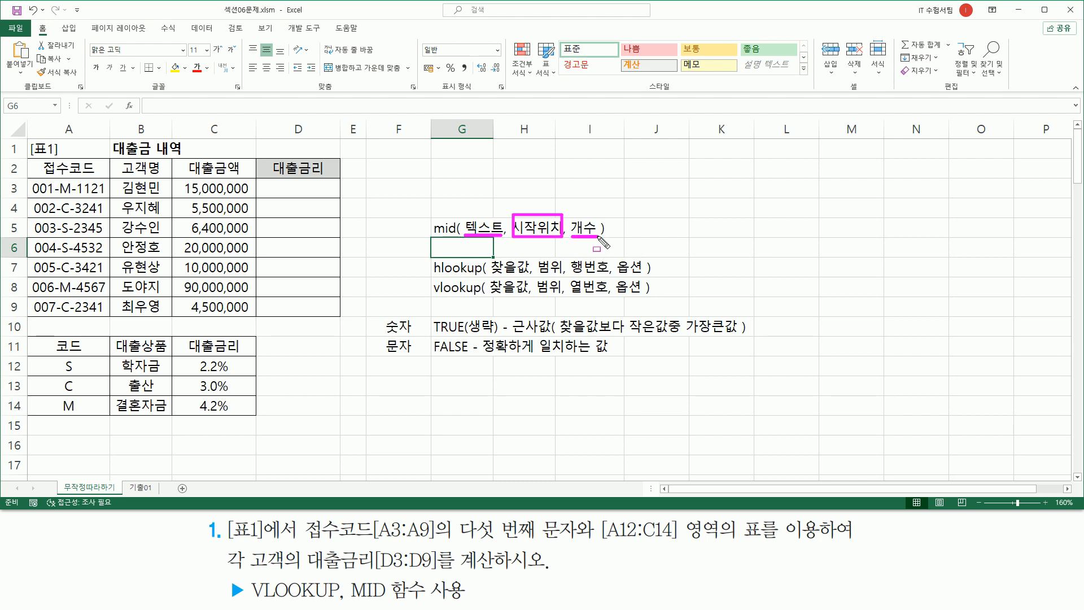
key(Escape)
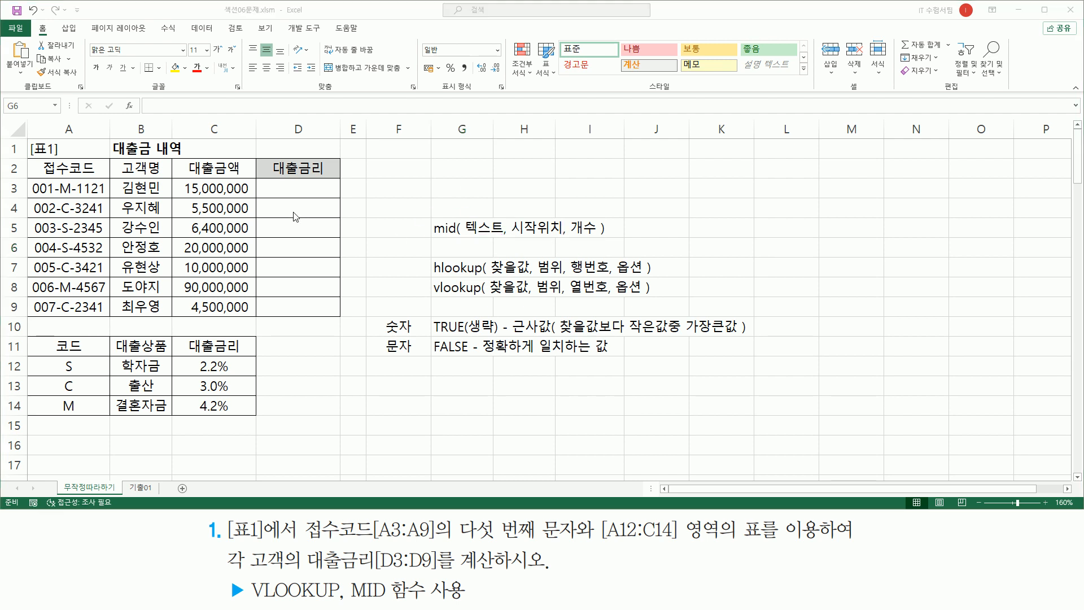
key(ctrl+shift+d)
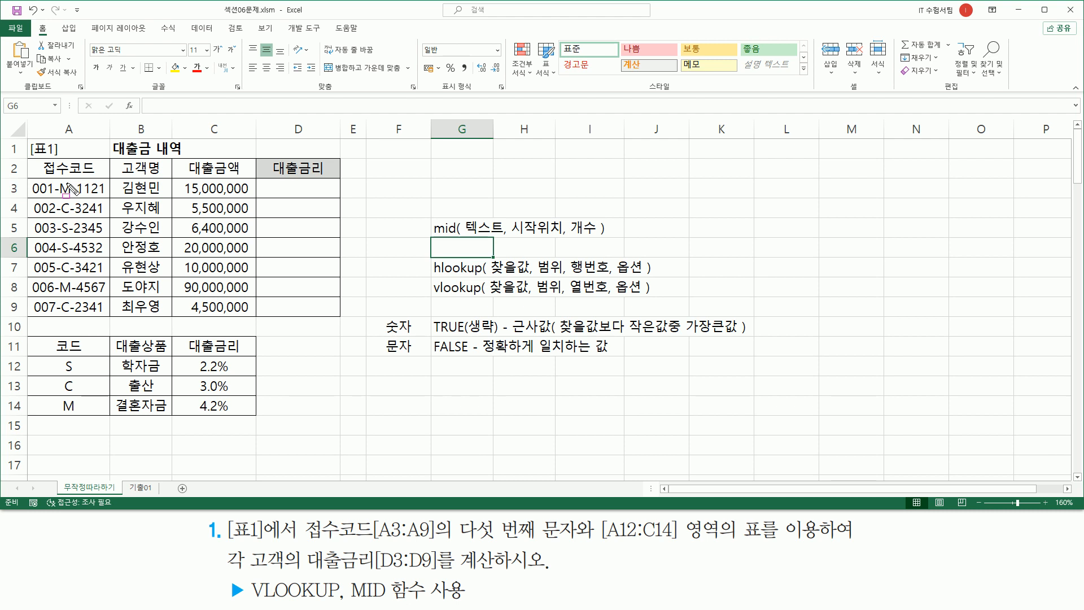
drag(58, 179, 75, 317)
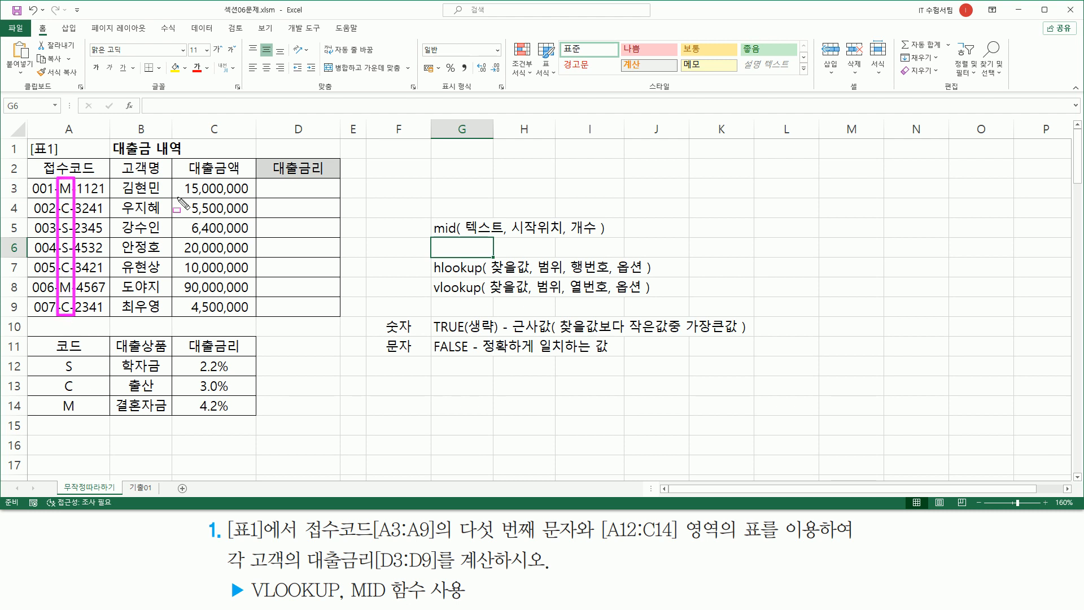
key(Escape)
Step: Enter the formula =MID( A3, 5, 1 ) in D3 to extract the fifth character of the code in A3
click(320, 192)
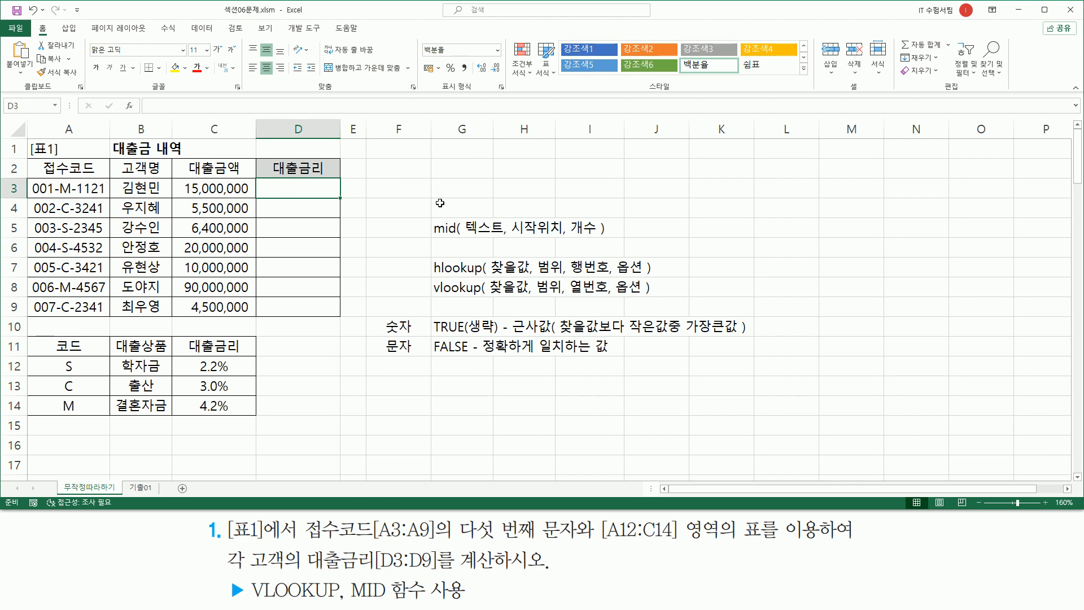
text(=mid)
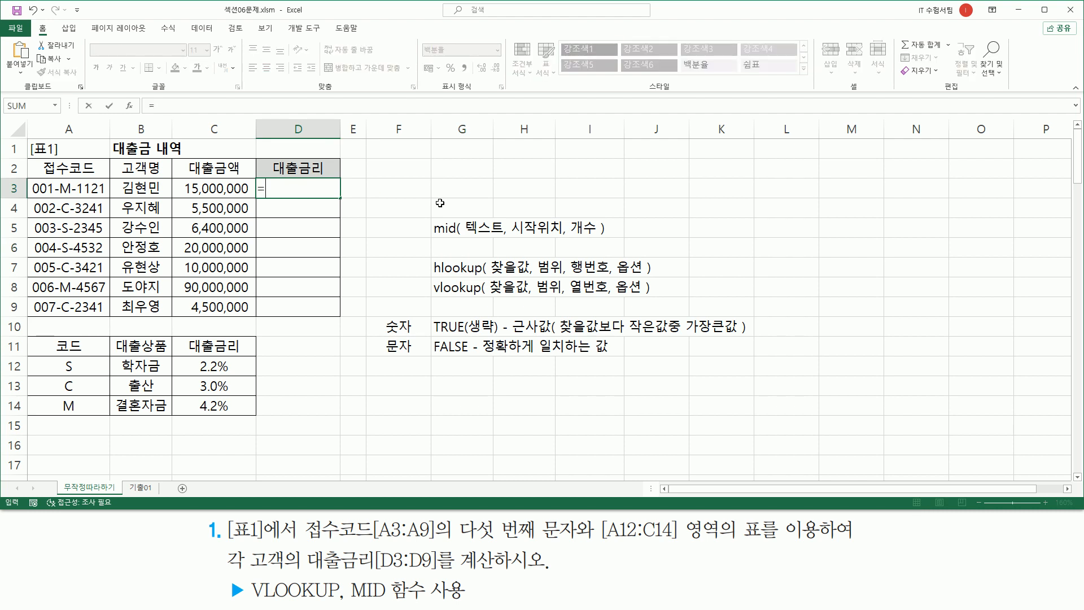
text(()
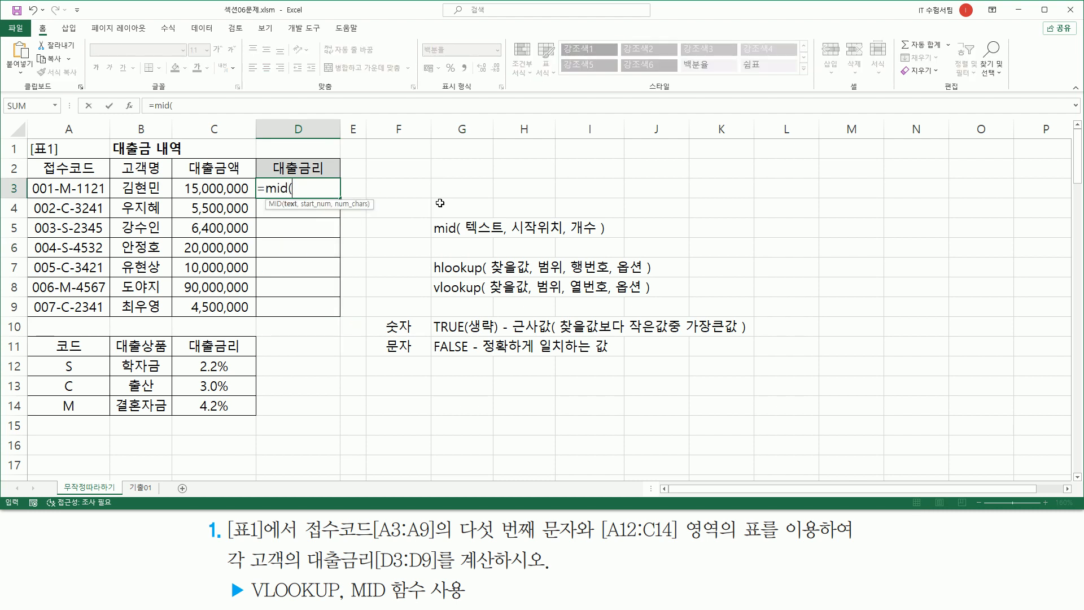
click(66, 188)
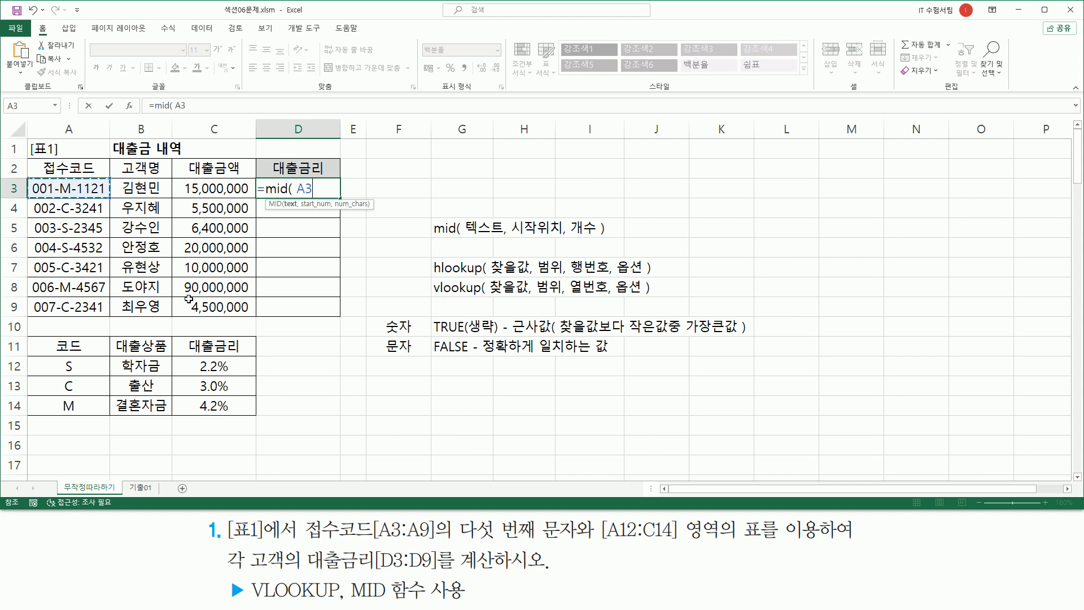
text(,)
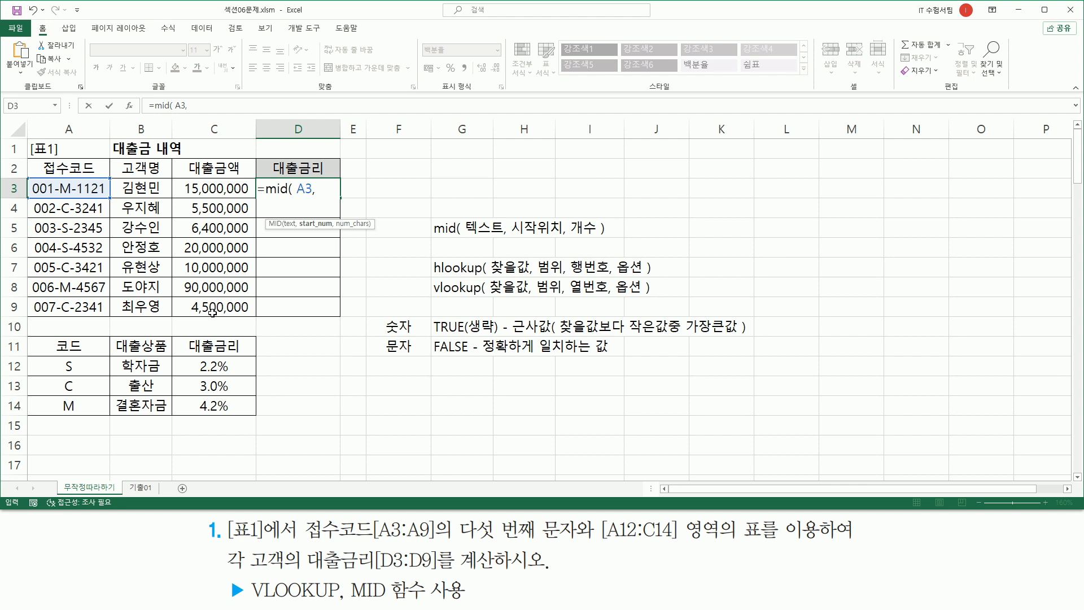
text( 5, 1)
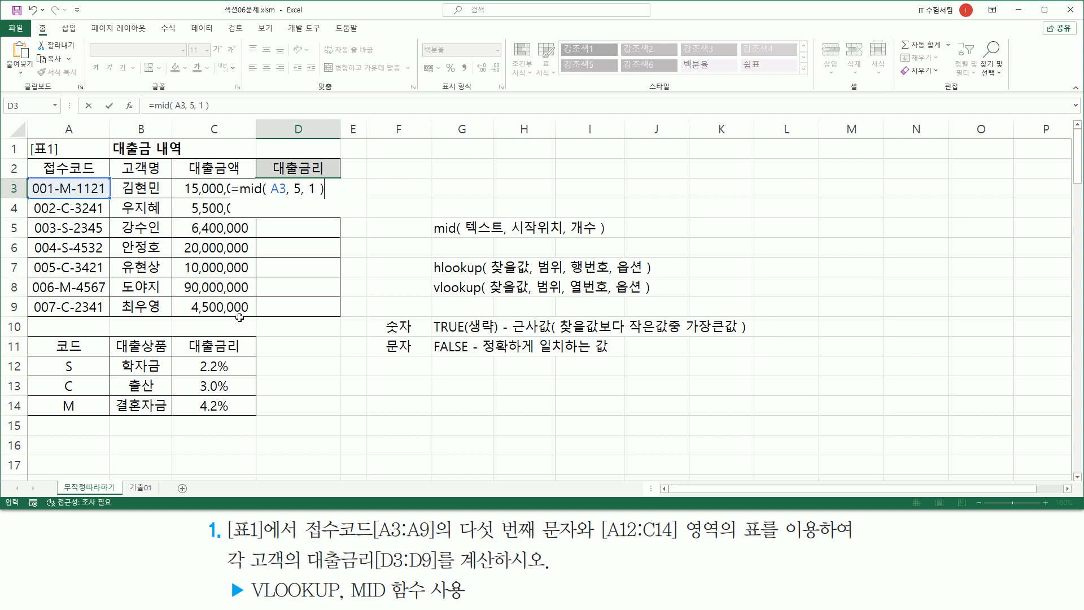
drag(58, 178, 75, 317)
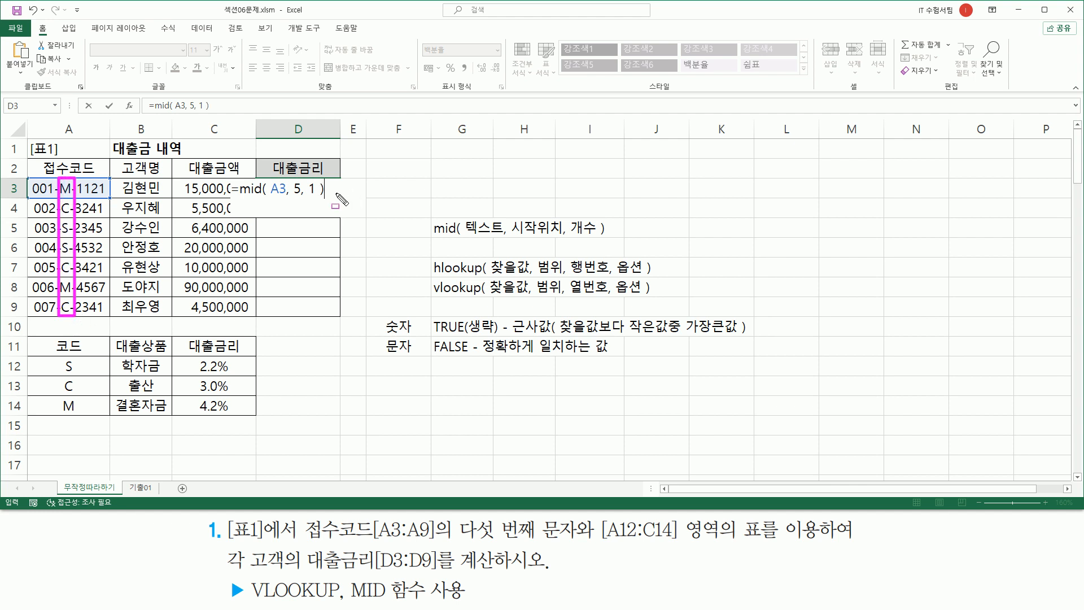
key(Escape)
drag(329, 189, 244, 191)
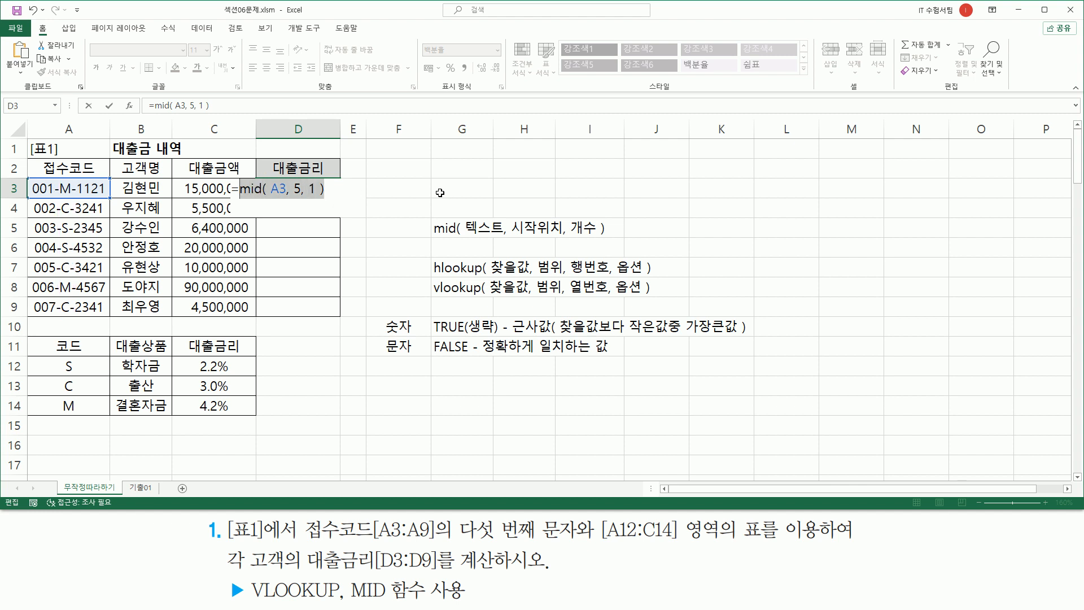
key(Return)
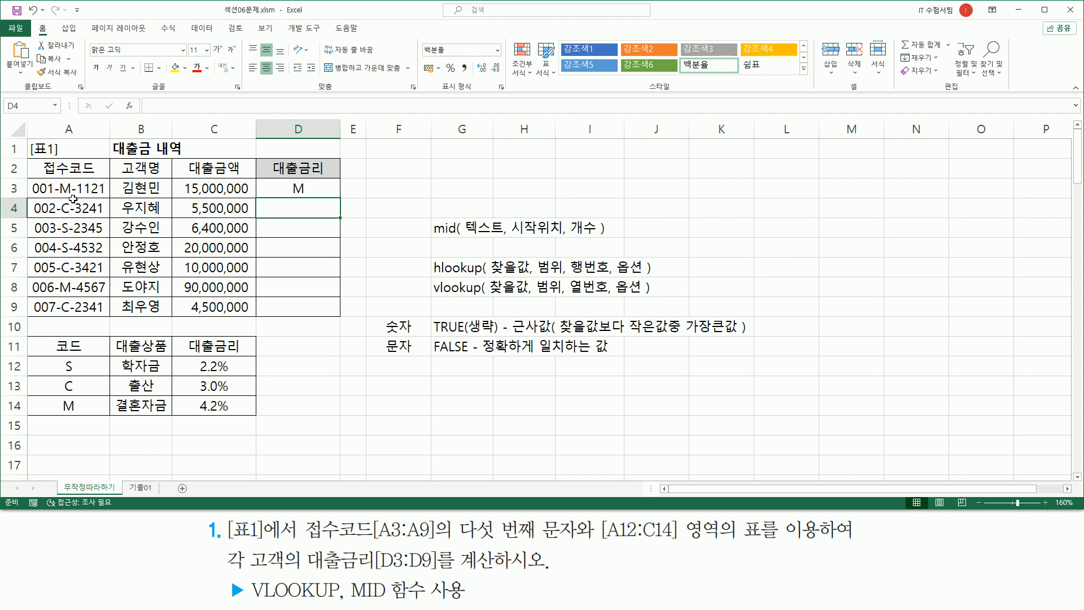
Step: Fill the MID formula from D3 down to D9 and compare the extracted letters with the codes in A3:A9
drag(59, 177, 73, 198)
click(327, 187)
drag(341, 198, 344, 310)
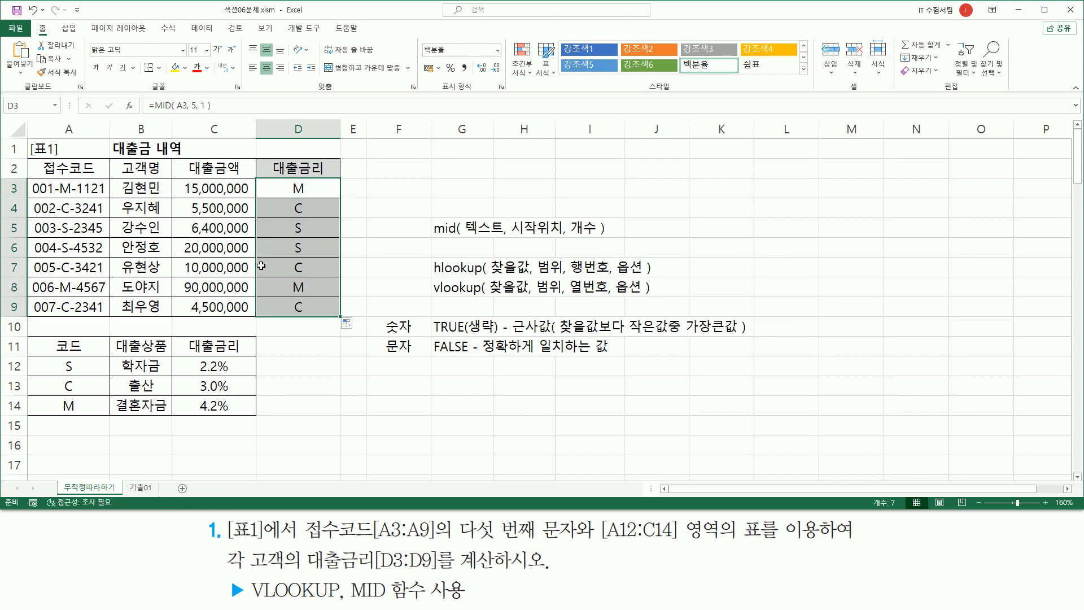
key(ctrl+2)
drag(58, 176, 73, 315)
mouse_move(288, 179)
mouse_down()
mouse_move(314, 327)
mouse_move(311, 317)
mouse_up()
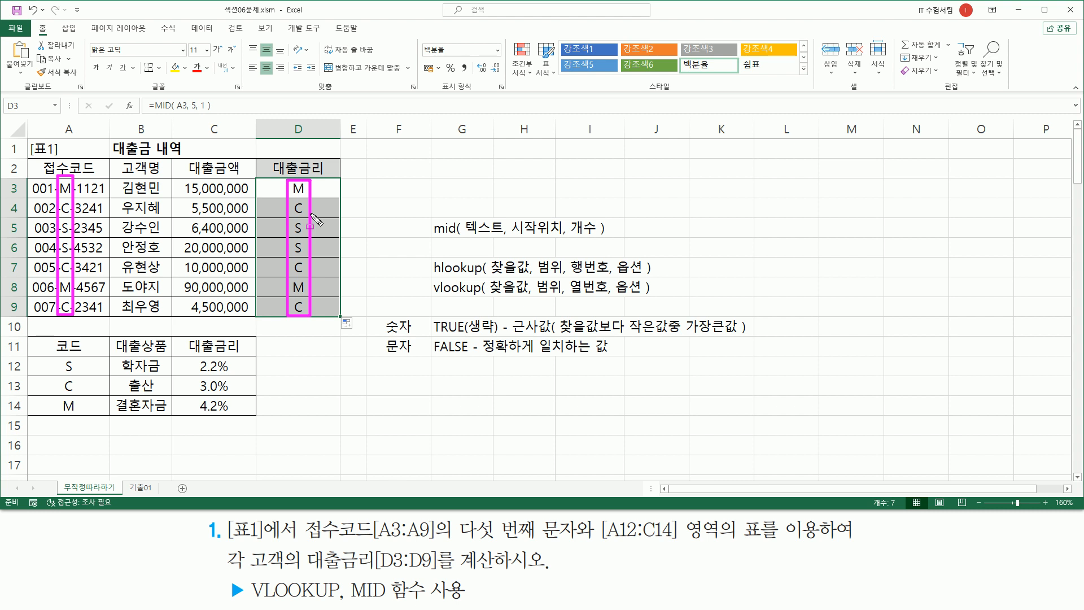
key(Escape)
Step: Match the VLOOKUP lookup value and range noted in G8 to the letter in D3 and the table in A12:C14
click(300, 191)
key(ctrl+2)
drag(287, 180, 313, 198)
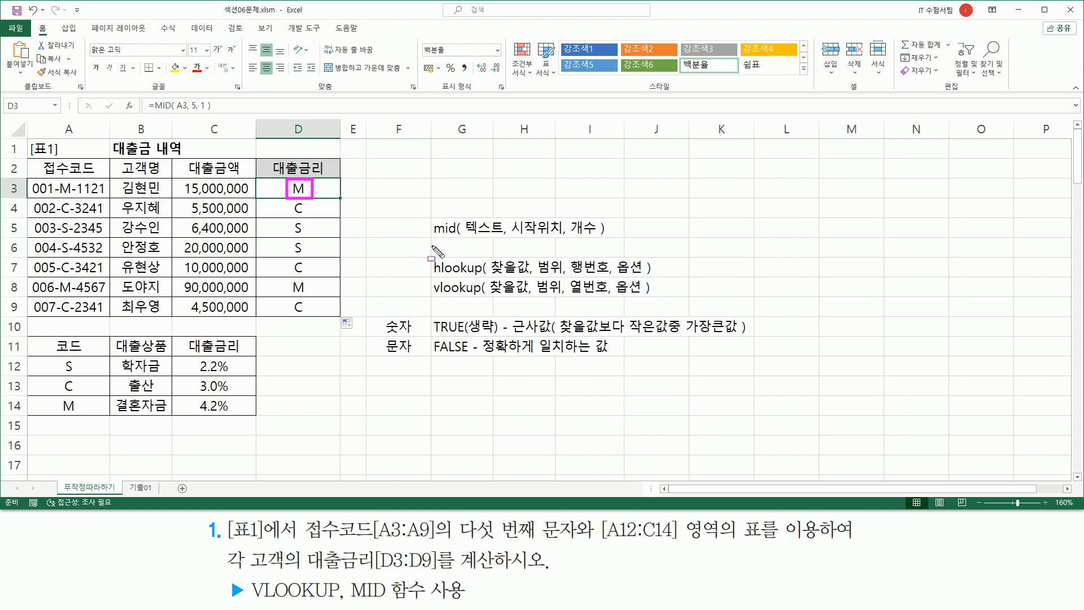
drag(491, 294, 521, 294)
mouse_move(31, 373)
mouse_down()
mouse_move(31, 355)
mouse_move(255, 418)
mouse_up()
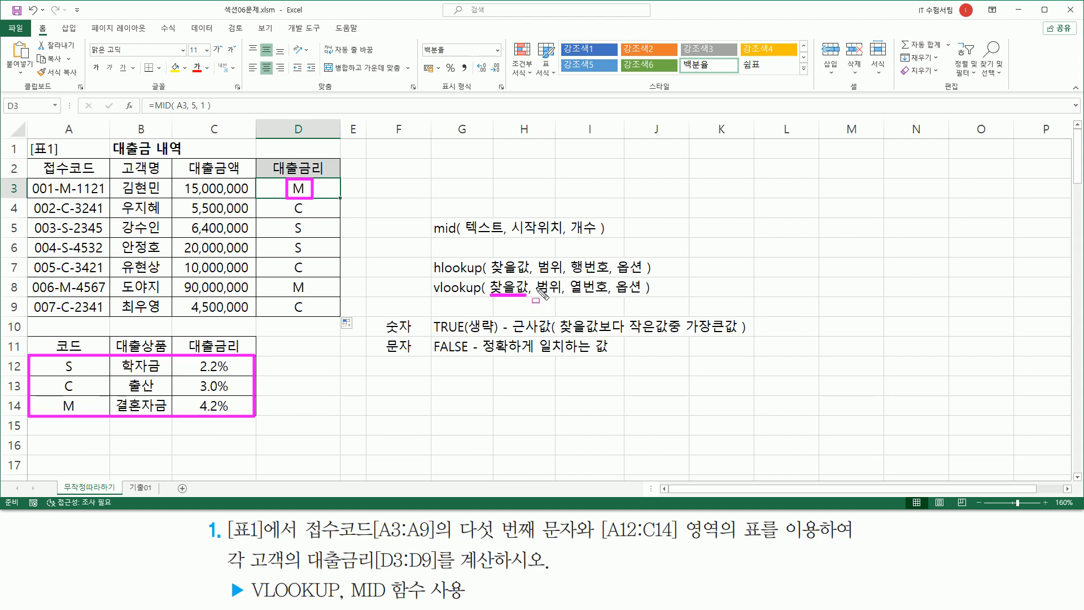
drag(534, 277, 562, 296)
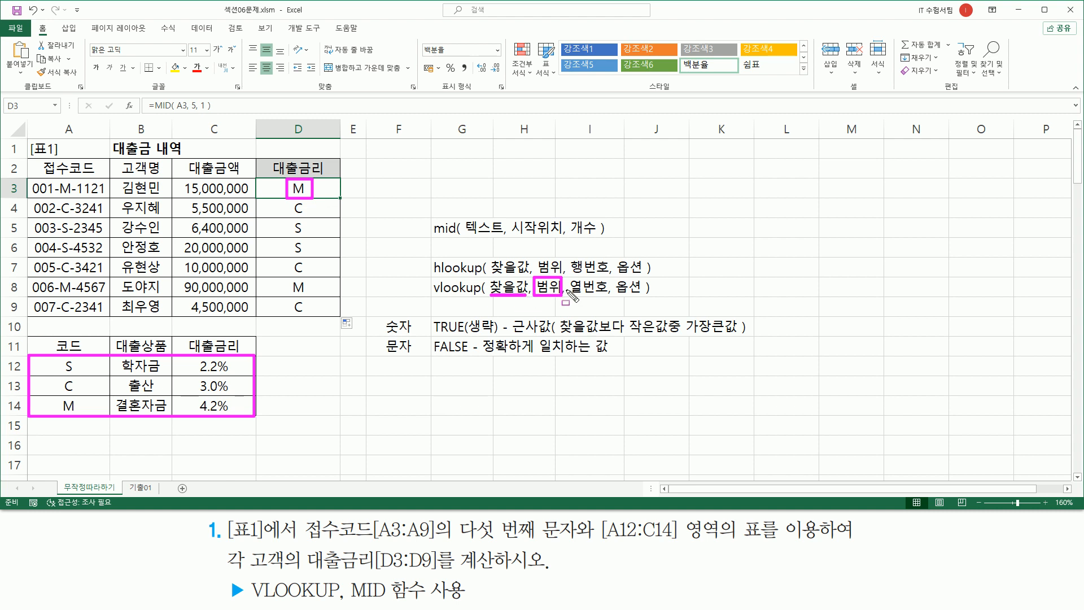
Step: Examine which column of A12:C14 supplies the 대출금리 and which option in G10:G11 suits the text codes
drag(570, 295, 609, 295)
drag(71, 326, 64, 354)
mouse_move(158, 358)
mouse_down()
mouse_move(168, 354)
mouse_move(141, 344)
mouse_move(161, 353)
mouse_move(224, 340)
mouse_move(212, 350)
mouse_move(237, 378)
mouse_up()
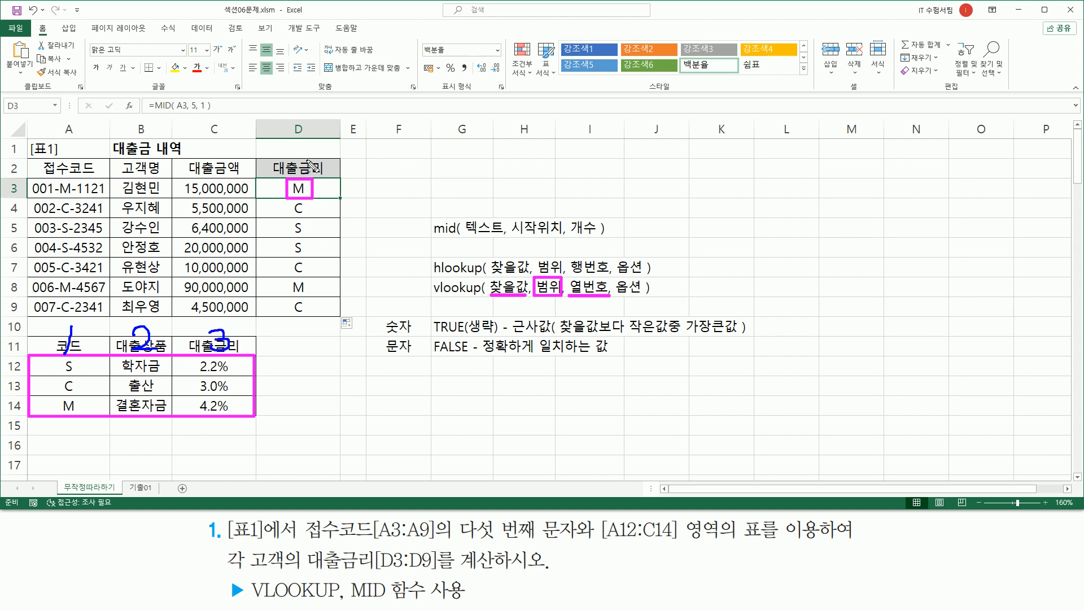
mouse_move(333, 175)
mouse_down()
mouse_move(294, 189)
mouse_move(310, 153)
mouse_move(317, 184)
mouse_up()
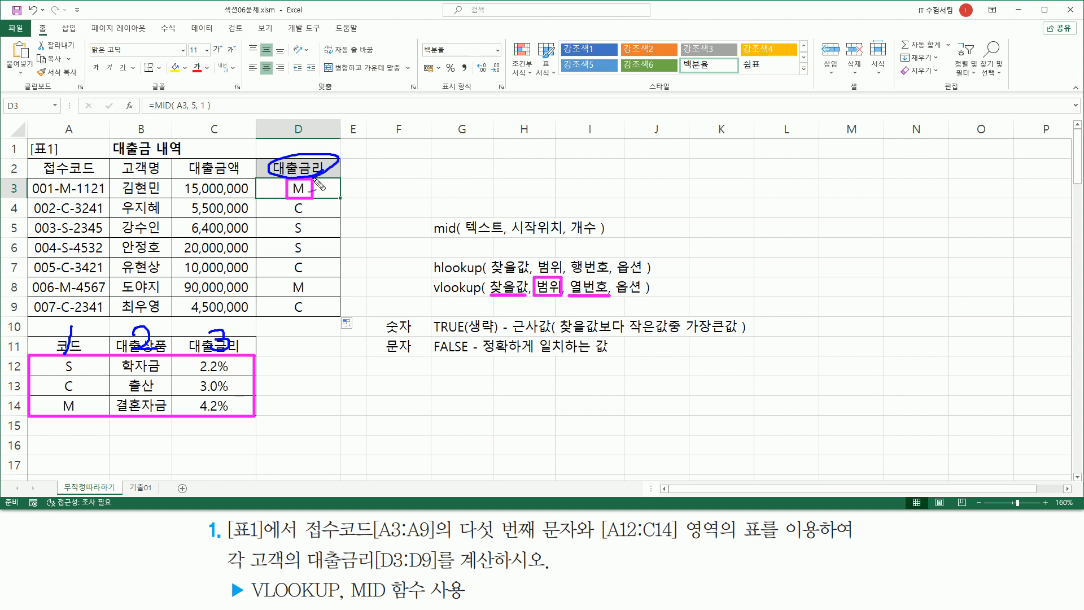
drag(584, 300, 590, 314)
drag(315, 193, 315, 195)
mouse_move(69, 422)
mouse_down()
mouse_move(54, 411)
mouse_move(73, 397)
mouse_move(82, 409)
mouse_move(75, 416)
mouse_up()
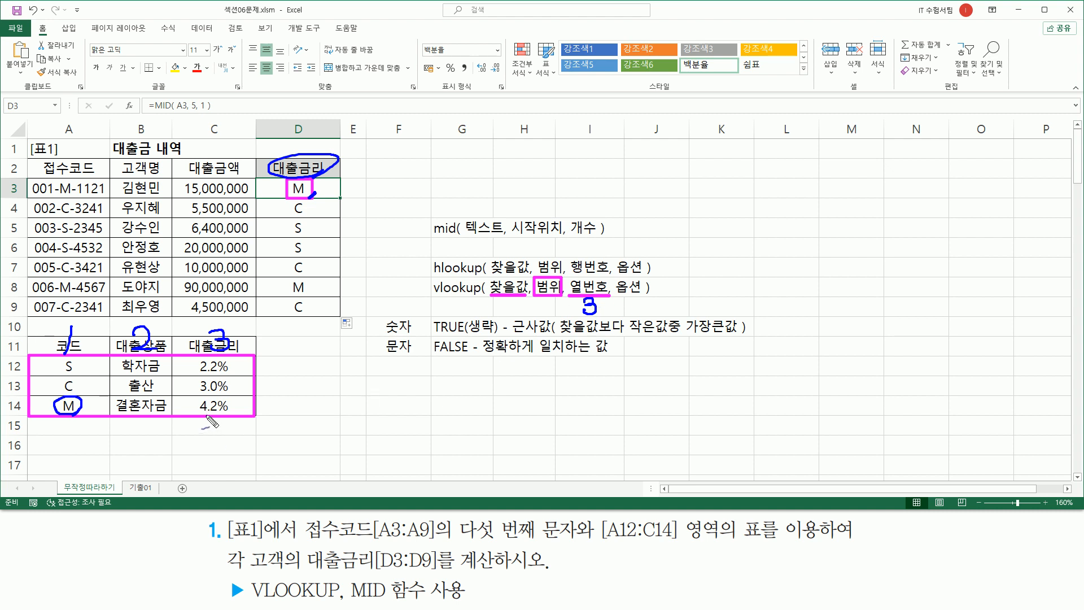
drag(198, 414, 232, 420)
drag(487, 357, 614, 357)
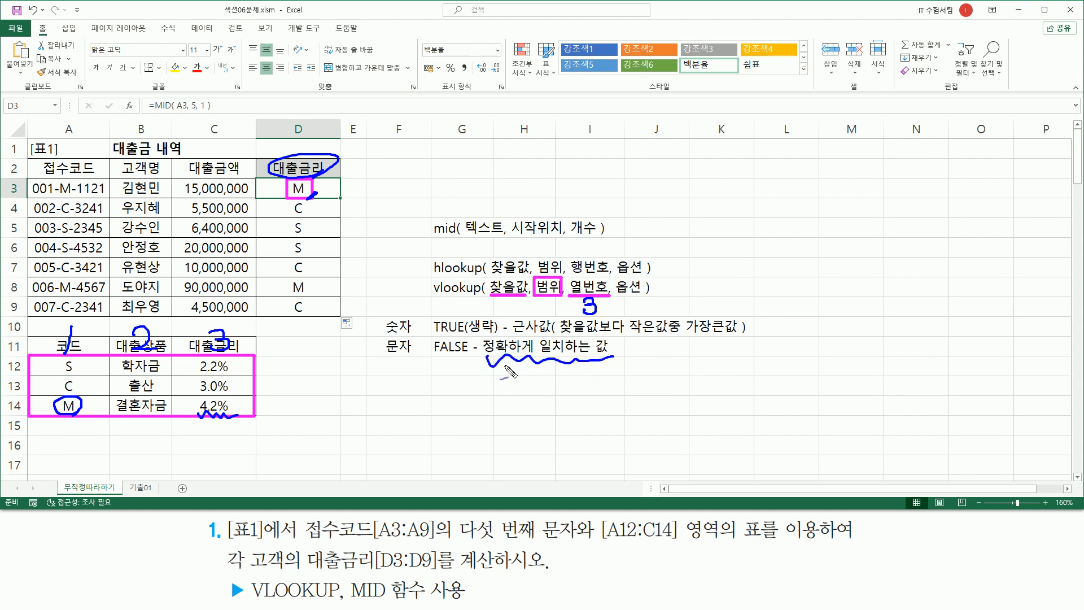
drag(432, 354, 470, 355)
mouse_move(630, 276)
mouse_down()
mouse_move(644, 289)
mouse_move(649, 270)
mouse_up()
key(Escape)
Step: Rework the D3 formula to start with VLOOKUP, using MID( A3, 5, 1 ) as the lookup value
click(297, 187)
double_click(294, 188)
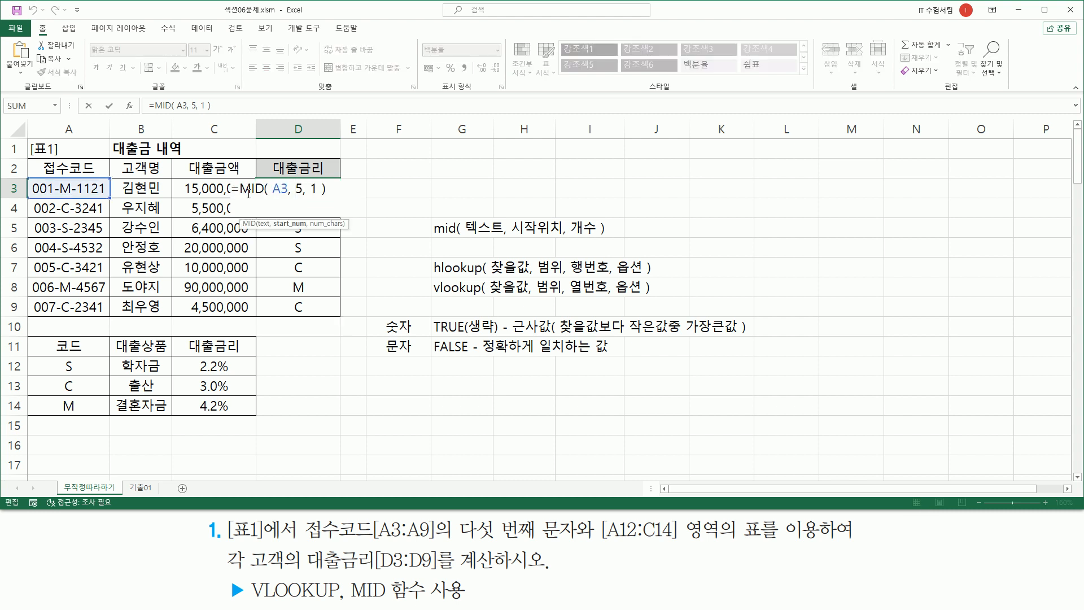
drag(244, 193, 381, 188)
key(BackSpace)
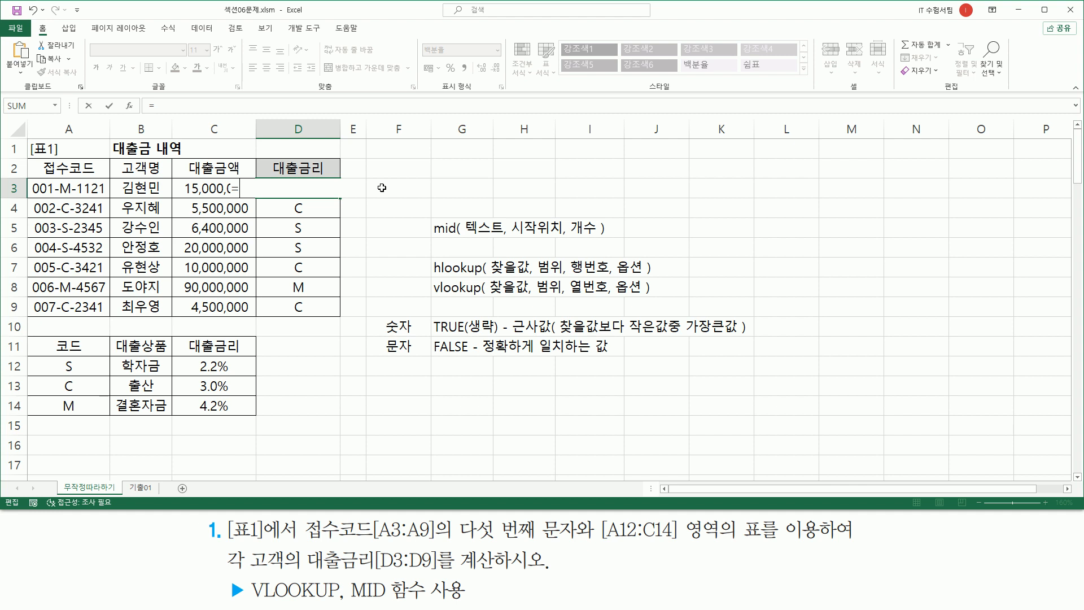
text(vl)
key(Tab)
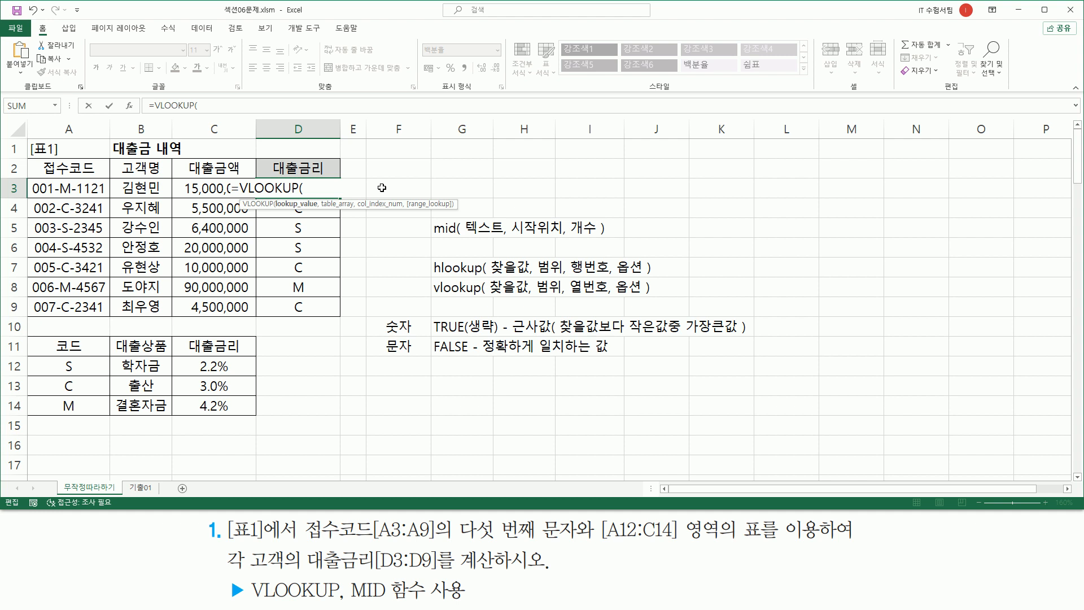
text(MID( A3, 5, 1 ))
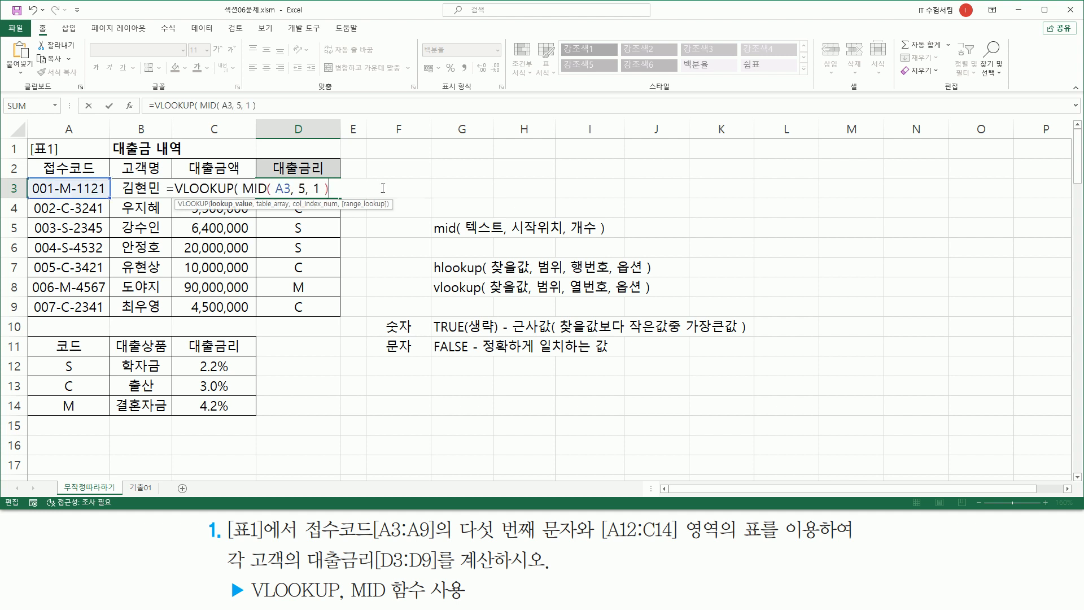
Step: Complete the VLOOKUP in D3 with the range A12:C14, column number 3 and the option FALSE
text(,)
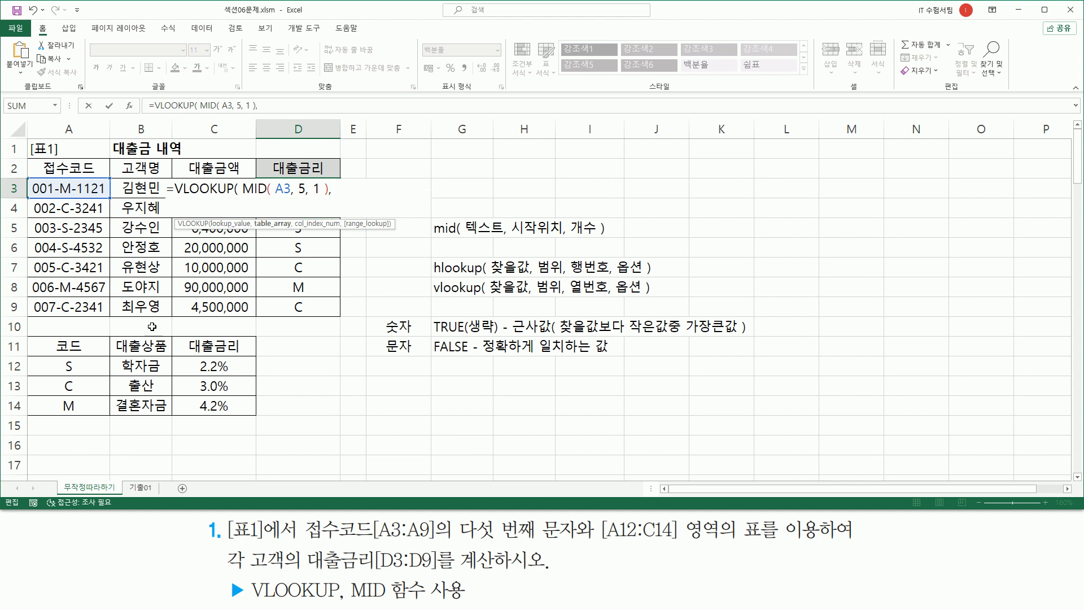
drag(82, 365, 212, 402)
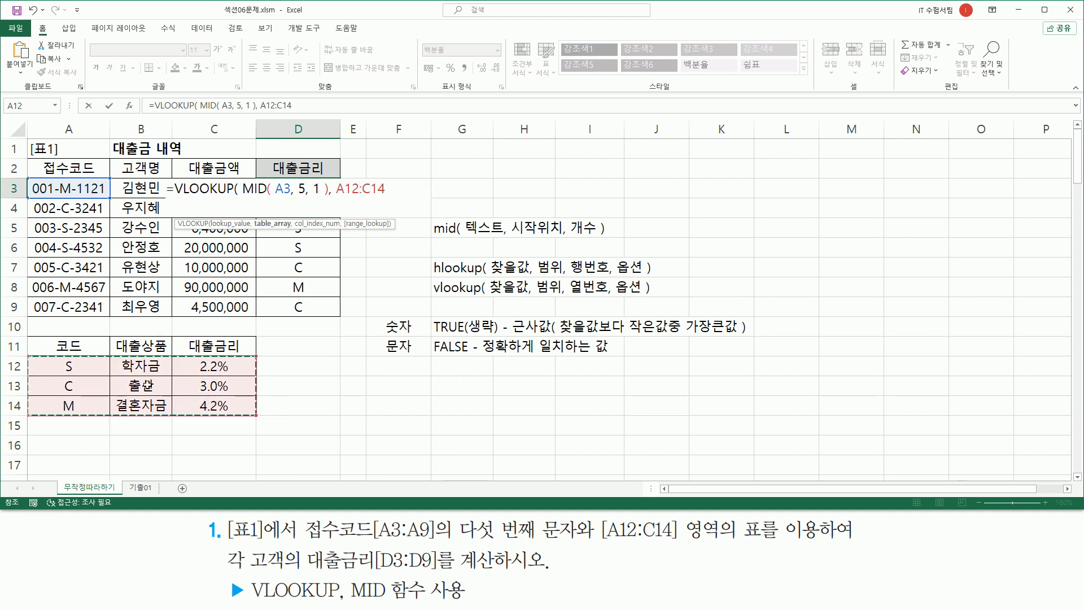
text(,)
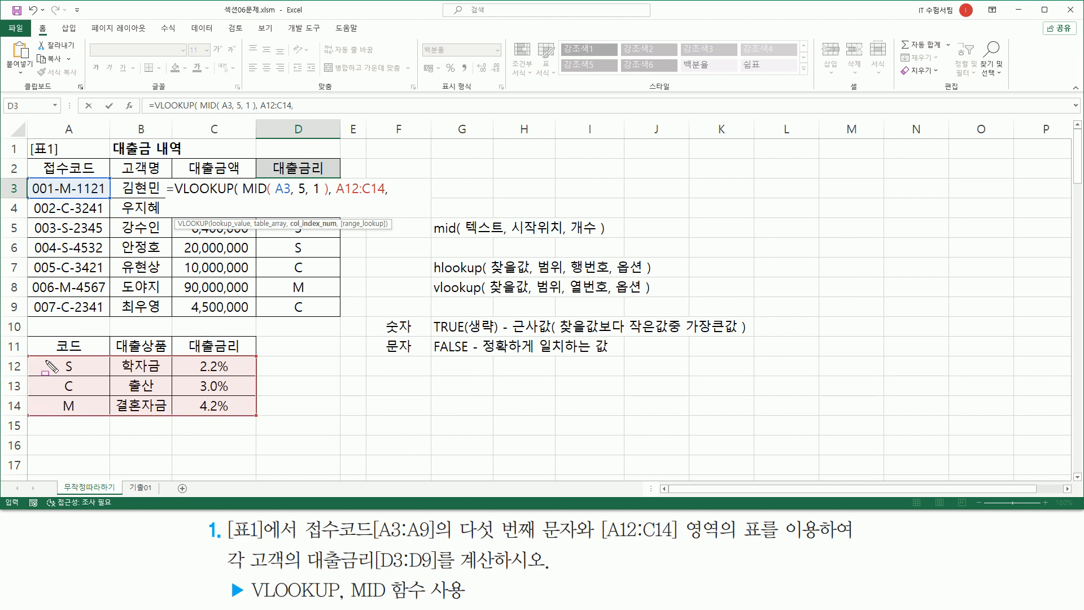
drag(193, 359, 233, 419)
key(Escape)
text(, t)
key(BackSpace)
text(r)
key(BackSpace)
text(false)
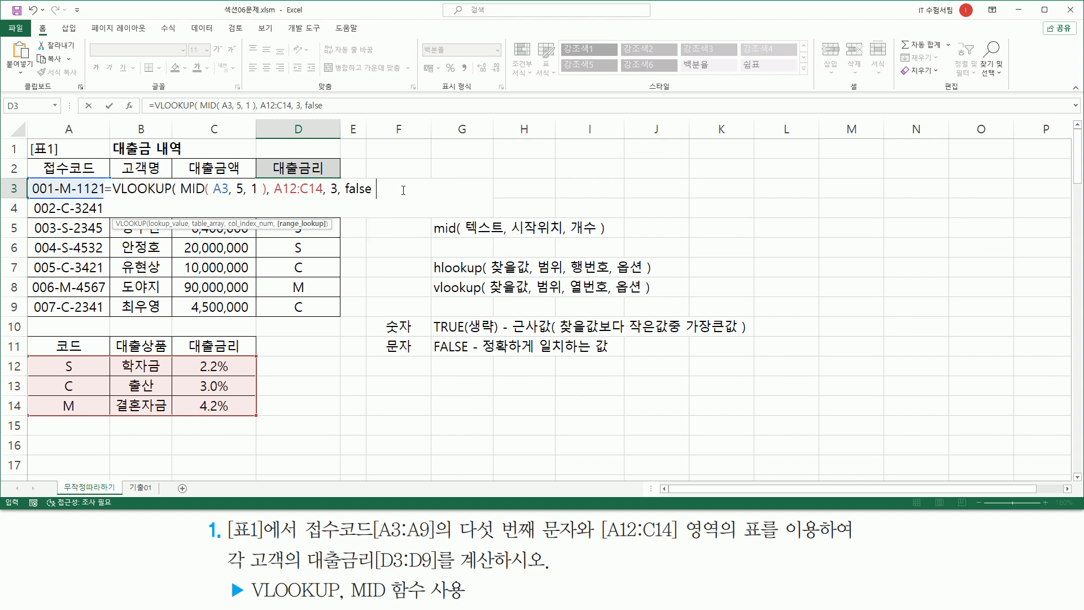
text( ))
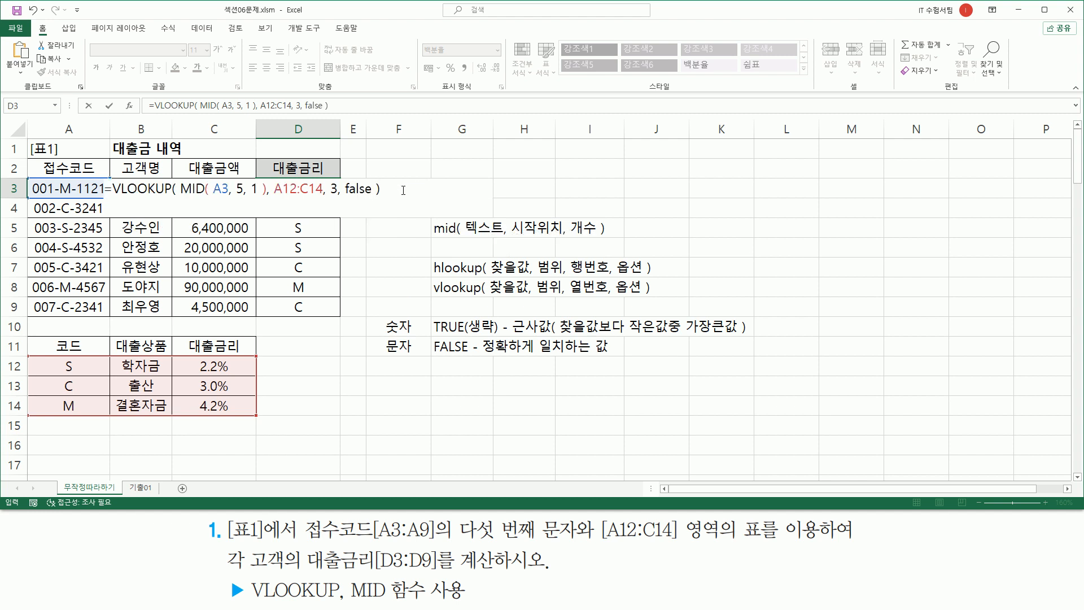
key(Return)
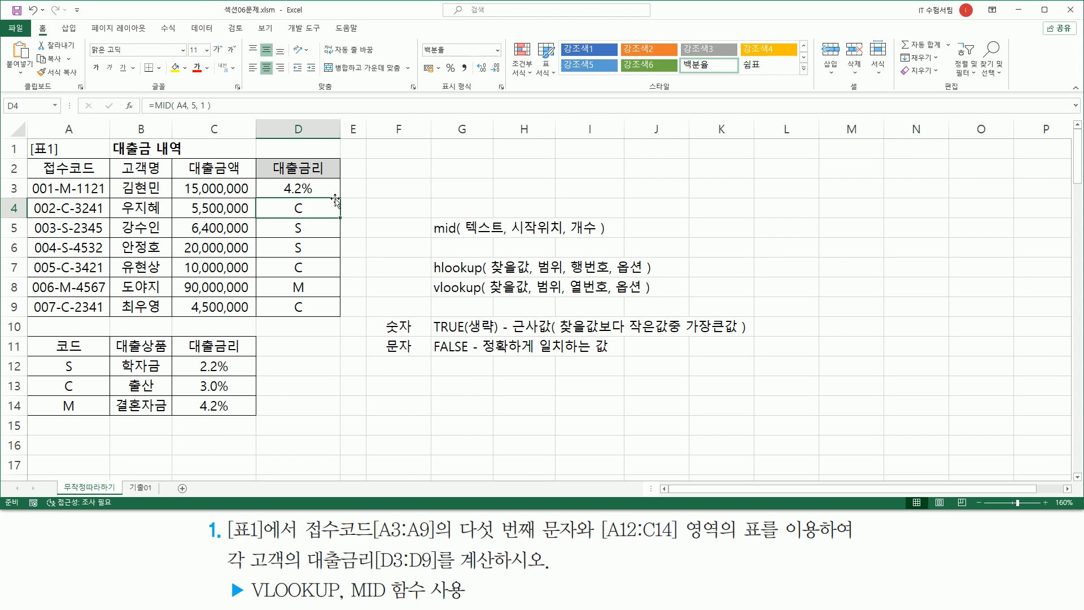
Step: Check the rate in D3 against code M in the lookup table, and fill the VLOOKUP formula down to D9
drag(56, 179, 74, 195)
drag(47, 412, 83, 411)
drag(191, 398, 227, 412)
drag(276, 180, 320, 198)
key(Escape)
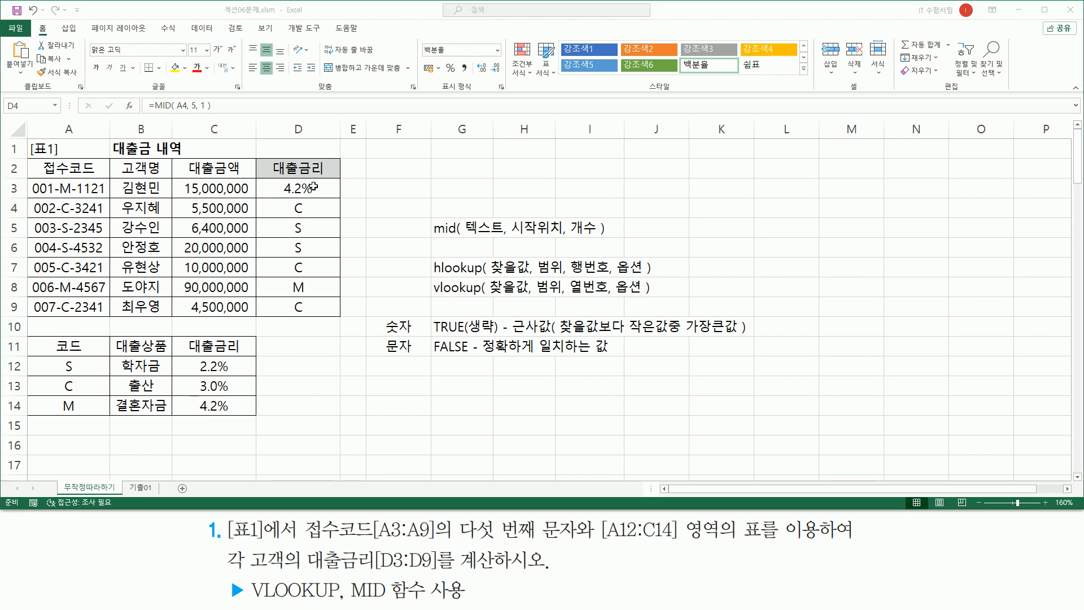
click(321, 189)
drag(341, 199, 332, 323)
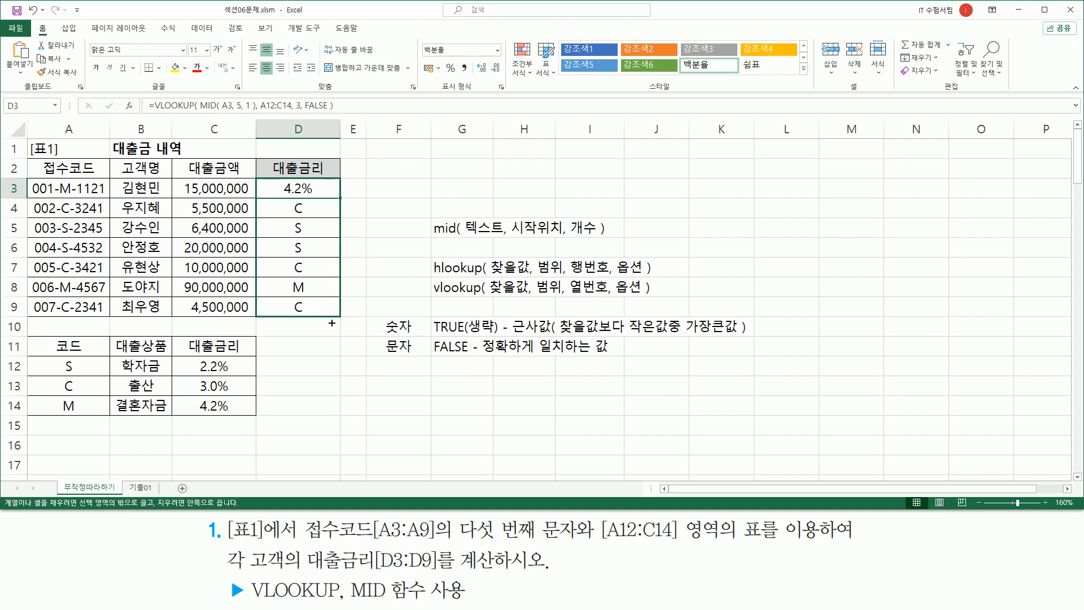
drag(332, 323, 331, 322)
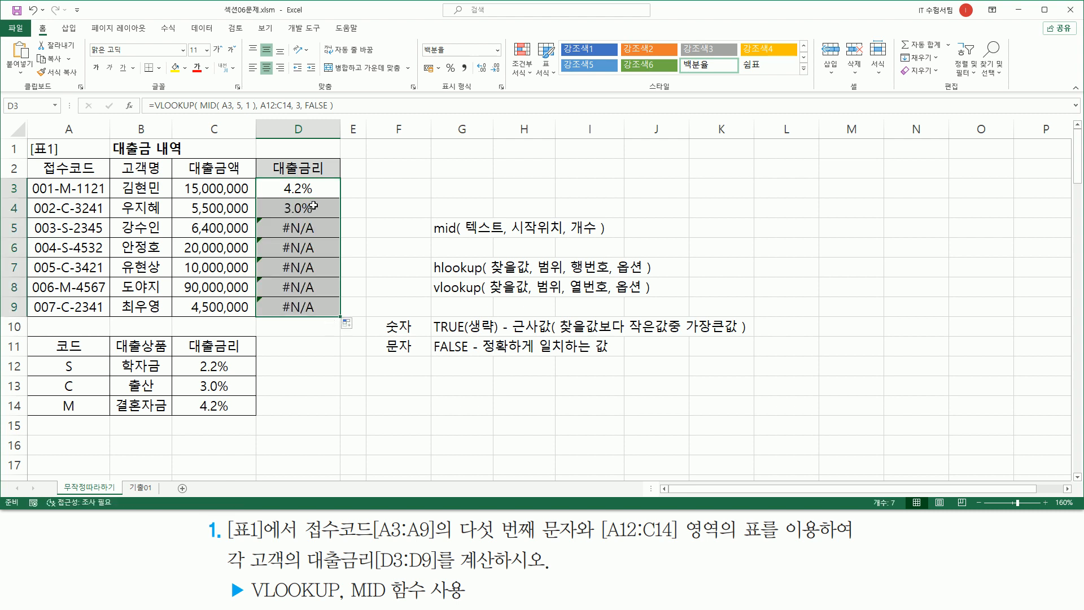
Step: Open the VLOOKUP formula in D3 and examine how its MID lookup value and table range A12:C14 should behave when copied down
click(302, 191)
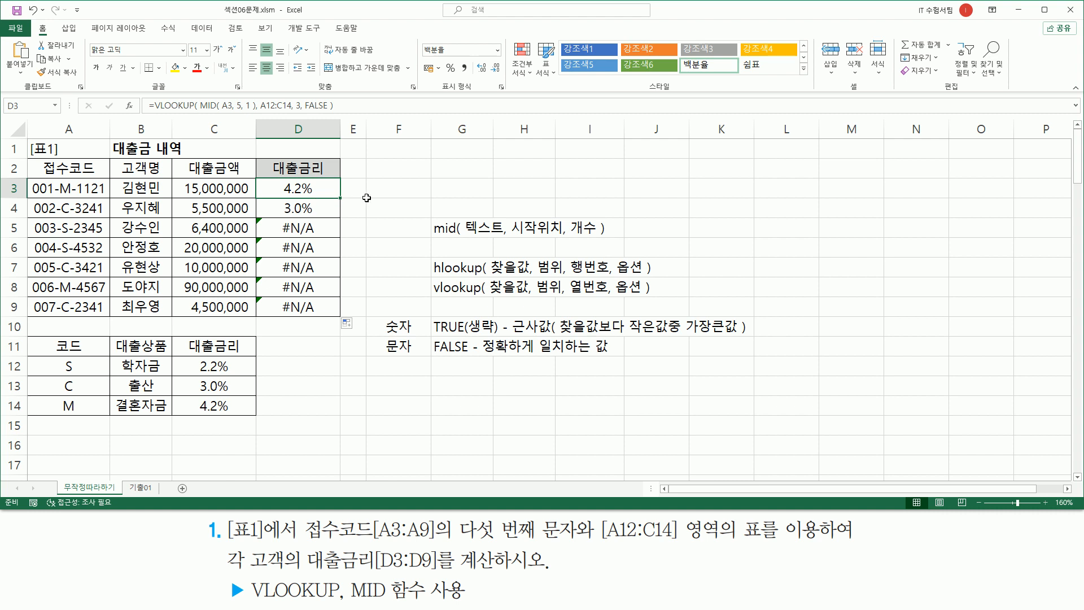
double_click(316, 189)
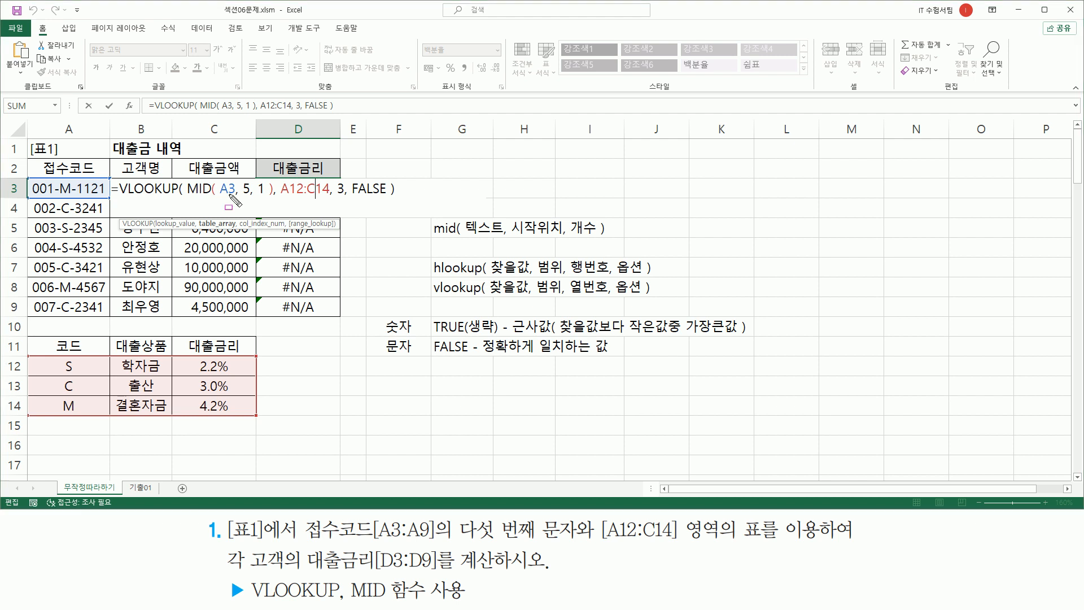
drag(186, 197, 271, 198)
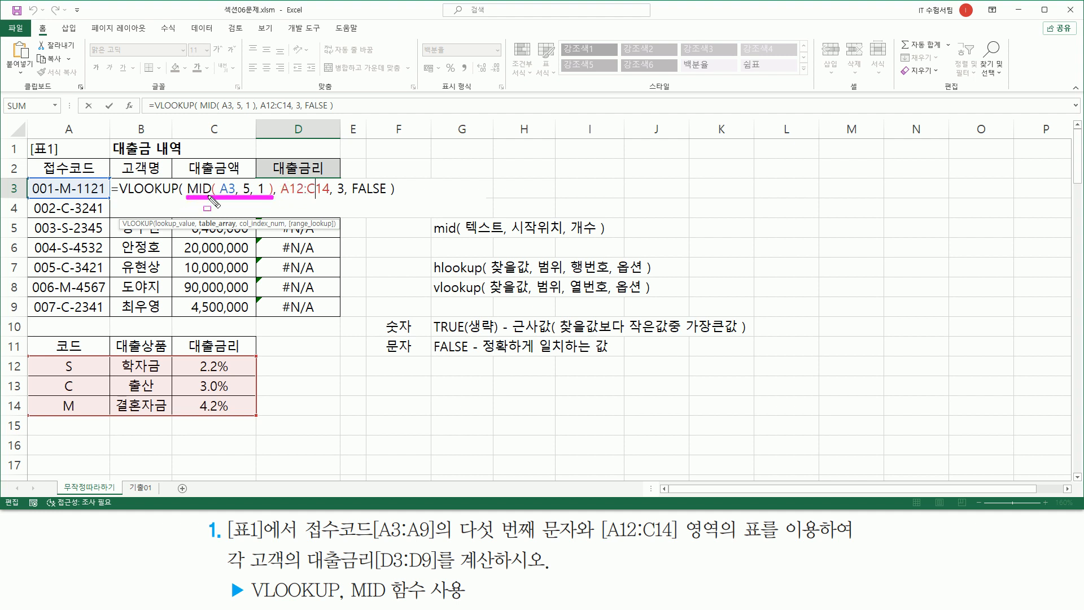
mouse_move(33, 179)
mouse_down()
mouse_move(34, 188)
mouse_move(31, 177)
mouse_up()
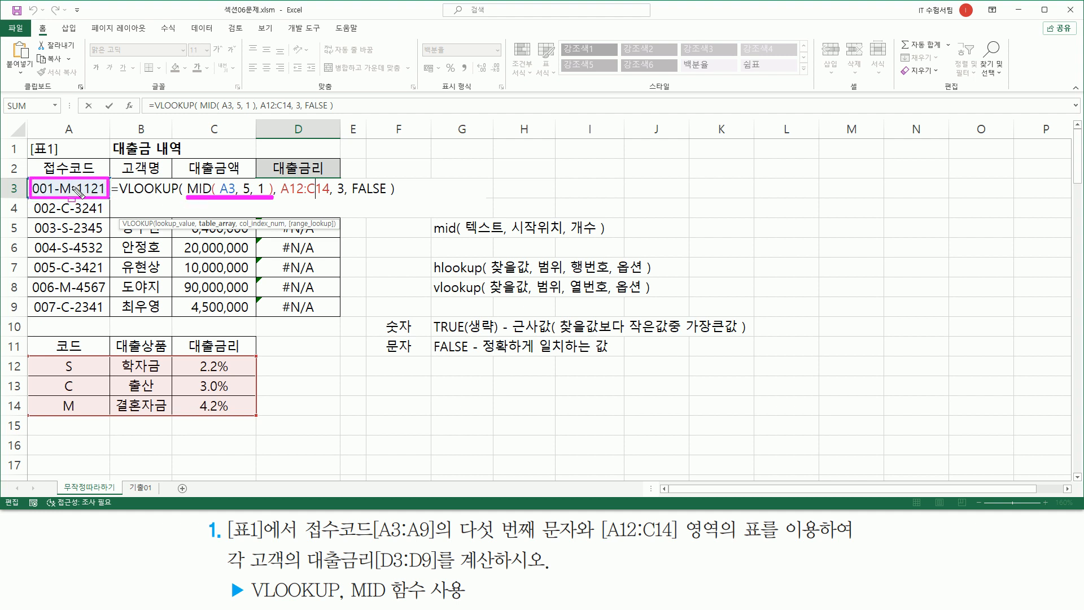
mouse_move(83, 202)
mouse_down()
mouse_move(42, 218)
mouse_move(32, 203)
mouse_move(84, 201)
mouse_move(105, 217)
mouse_up()
mouse_move(35, 222)
mouse_down()
mouse_move(105, 225)
mouse_move(110, 242)
mouse_up()
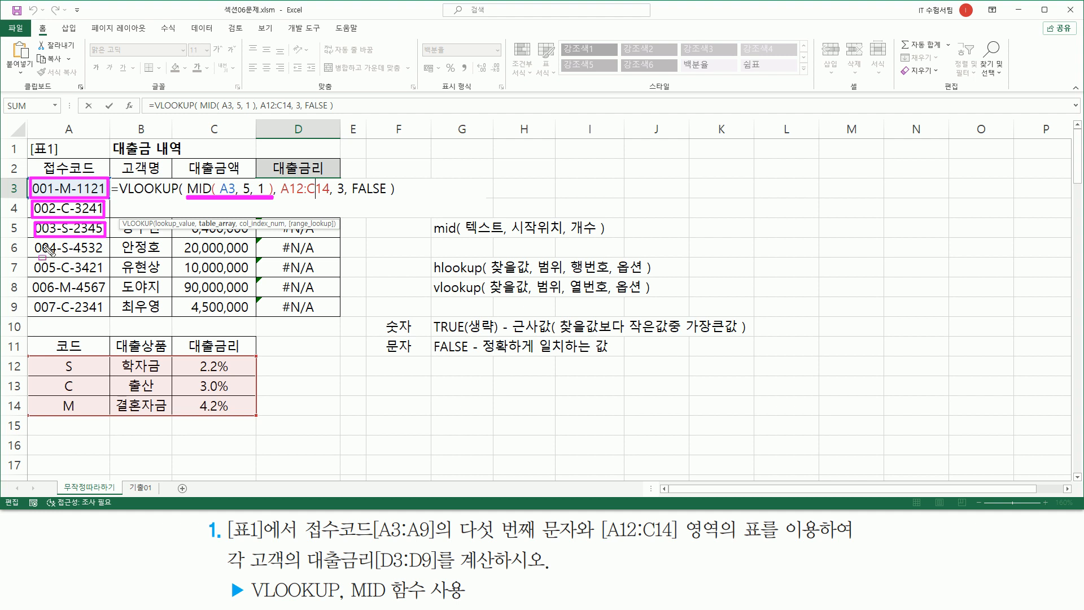
drag(34, 240, 105, 256)
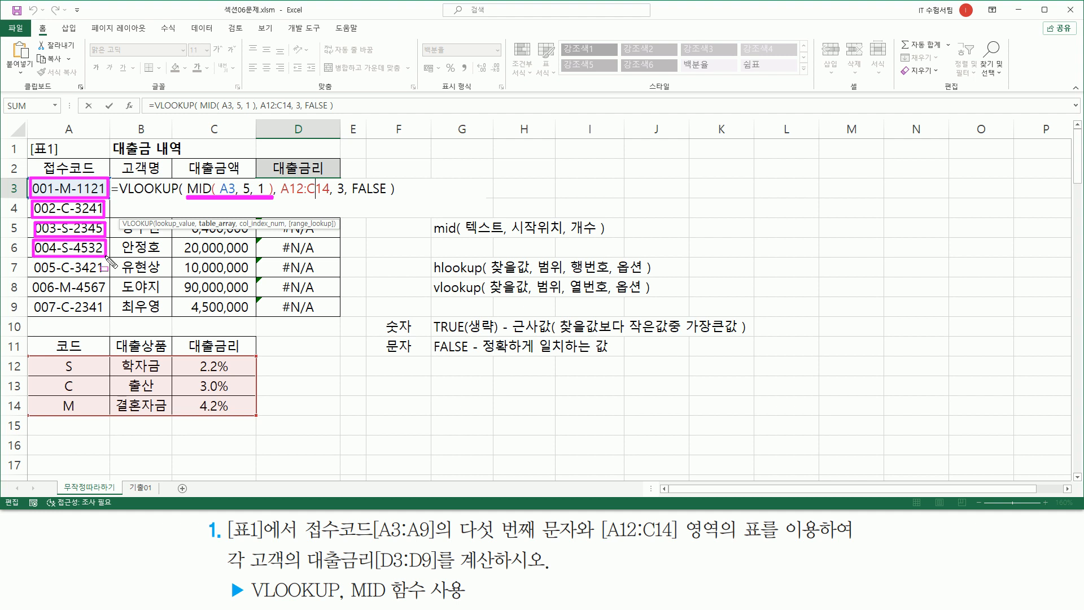
mouse_move(199, 176)
mouse_down()
mouse_move(184, 193)
mouse_move(274, 198)
mouse_up()
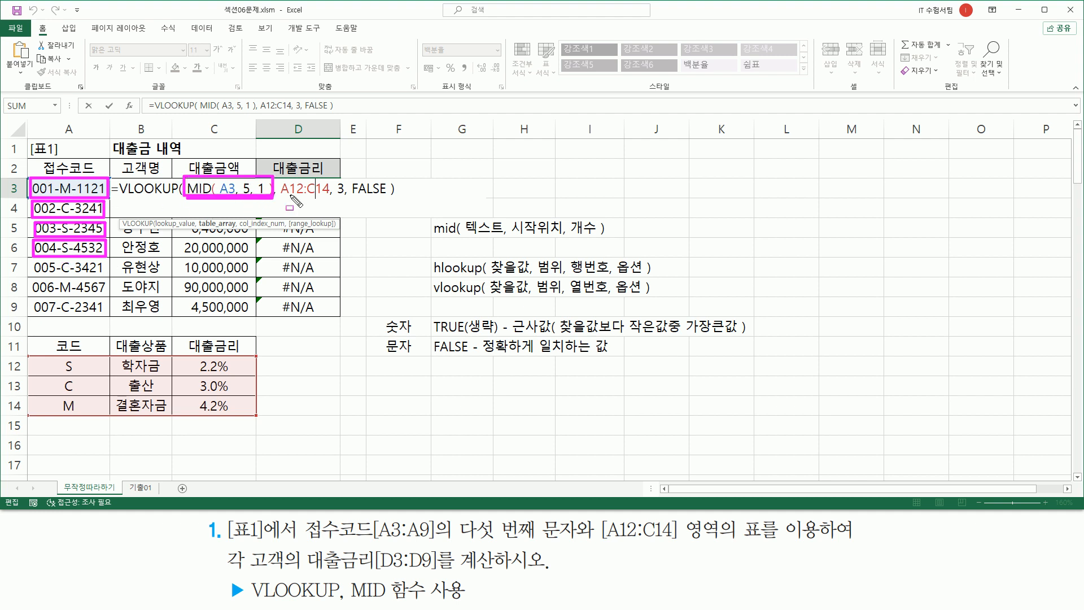
mouse_move(30, 355)
mouse_down()
mouse_move(265, 428)
mouse_move(258, 419)
mouse_up()
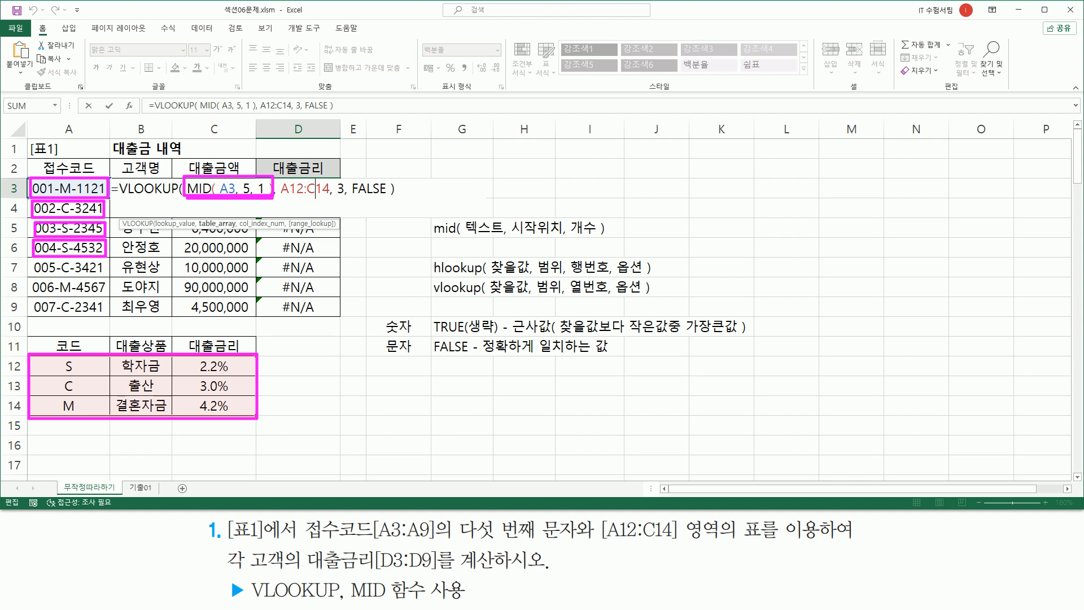
drag(69, 360, 28, 388)
drag(109, 361, 53, 394)
drag(156, 372, 89, 402)
mouse_move(192, 375)
mouse_down()
mouse_move(150, 405)
mouse_move(248, 390)
mouse_move(203, 418)
mouse_up()
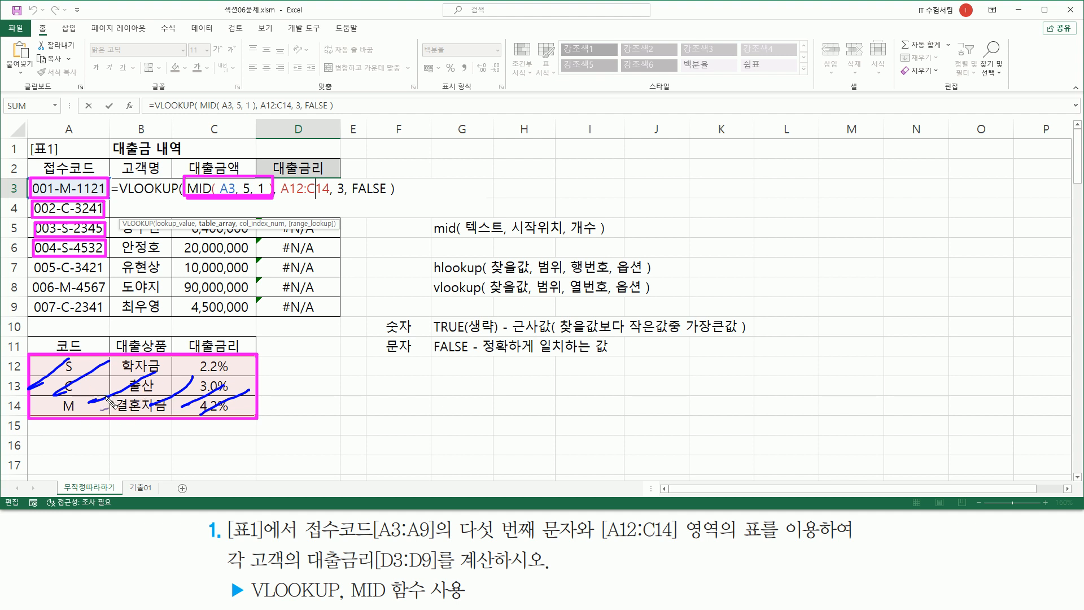
Step: Make the VLOOKUP table range in D3 absolute as $A$12:$C$14 and fill the formula down to D9
mouse_move(281, 198)
mouse_down()
mouse_move(330, 199)
mouse_move(318, 189)
mouse_up()
key(Escape)
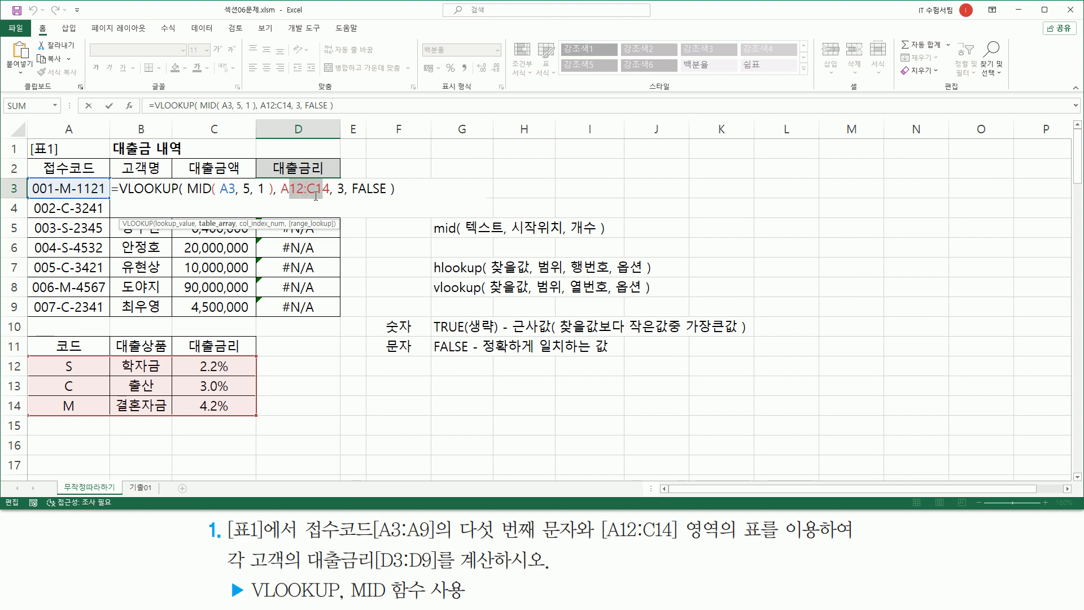
key(F4)
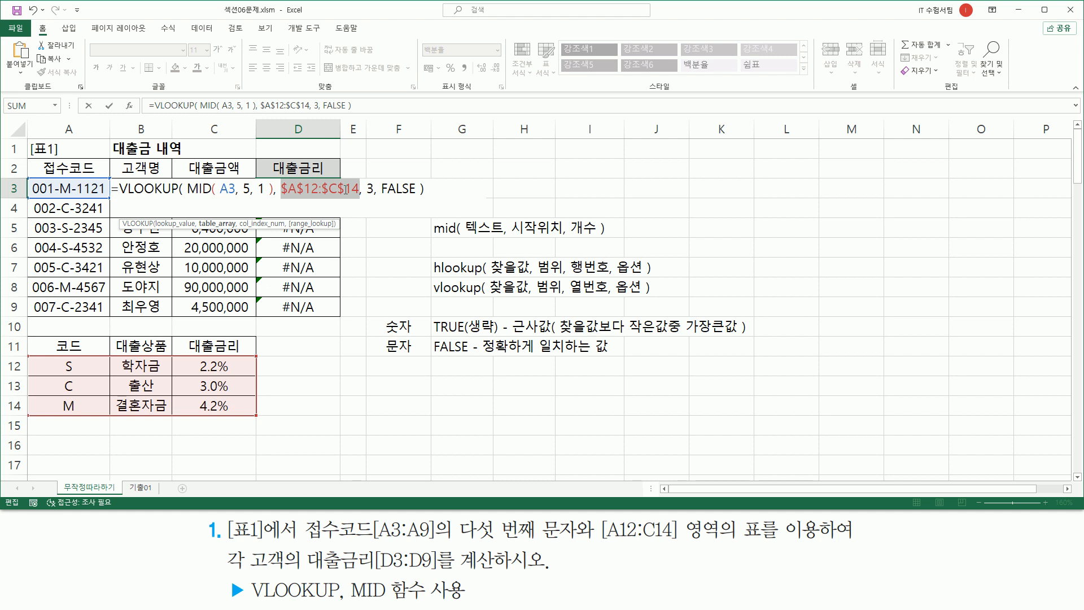
key(Return)
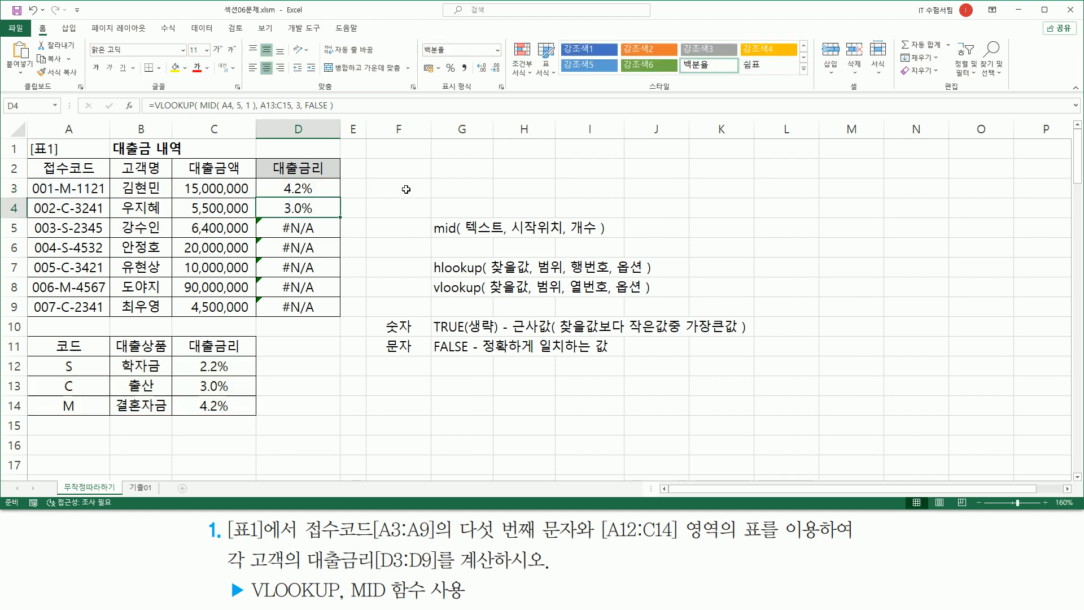
click(315, 187)
drag(341, 199, 340, 316)
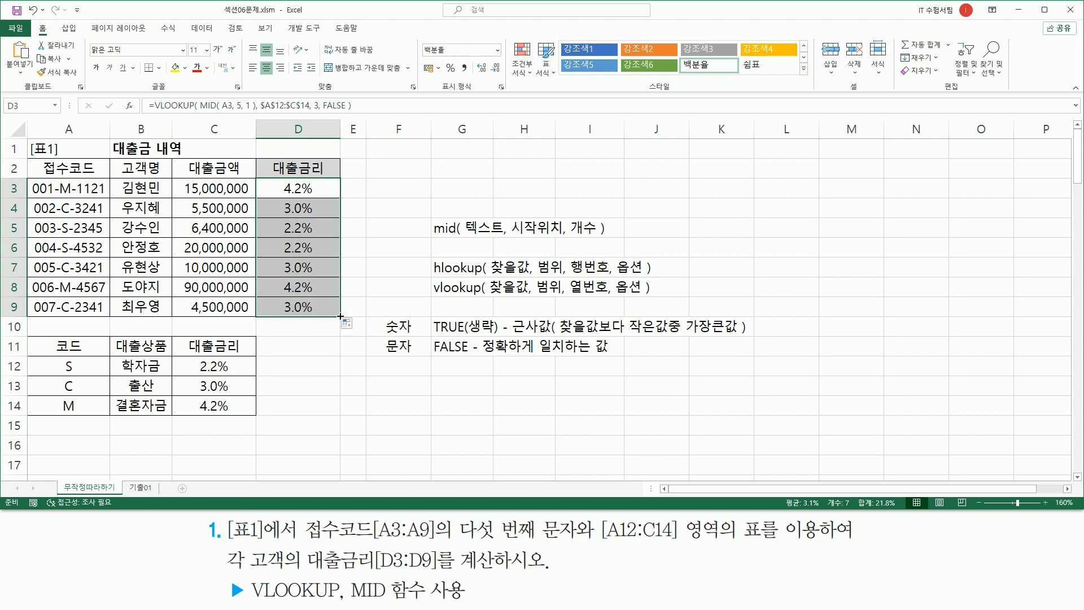
Step: Check the rates in D3:D9 against the codes M, C and S and their 대출금리 values in the lookup table
key(ctrl+2)
drag(58, 180, 74, 196)
drag(58, 277, 74, 297)
drag(280, 293, 310, 293)
drag(281, 195, 318, 195)
drag(57, 200, 78, 221)
mouse_move(57, 258)
mouse_down()
mouse_move(76, 278)
mouse_move(64, 310)
mouse_move(75, 318)
mouse_up()
drag(60, 377, 81, 393)
mouse_move(192, 375)
mouse_down()
mouse_move(195, 393)
mouse_move(227, 394)
mouse_up()
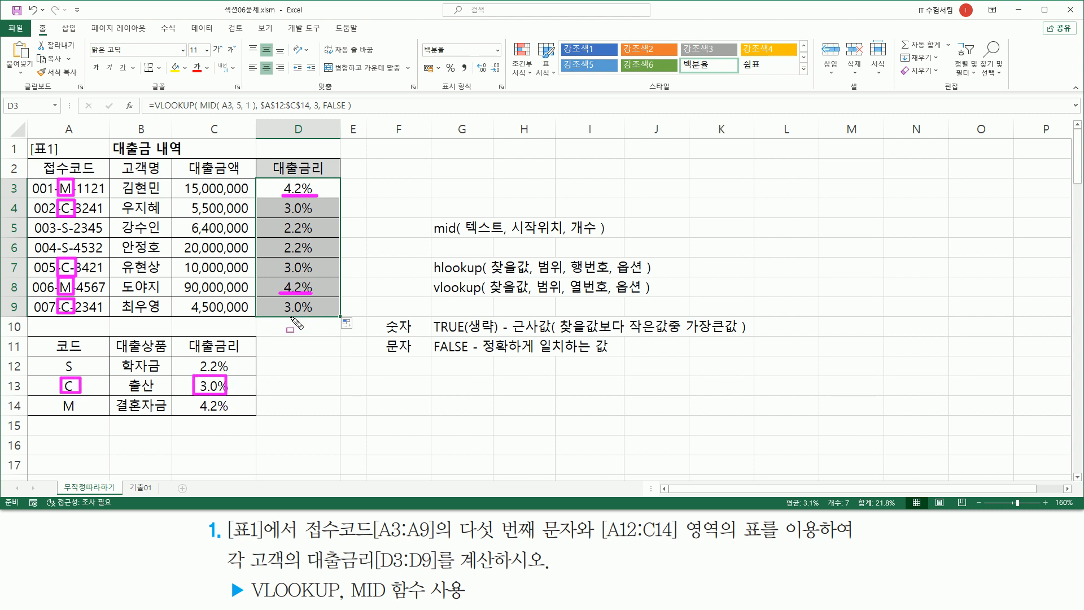
drag(278, 315, 310, 315)
drag(280, 273, 312, 273)
drag(279, 212, 311, 212)
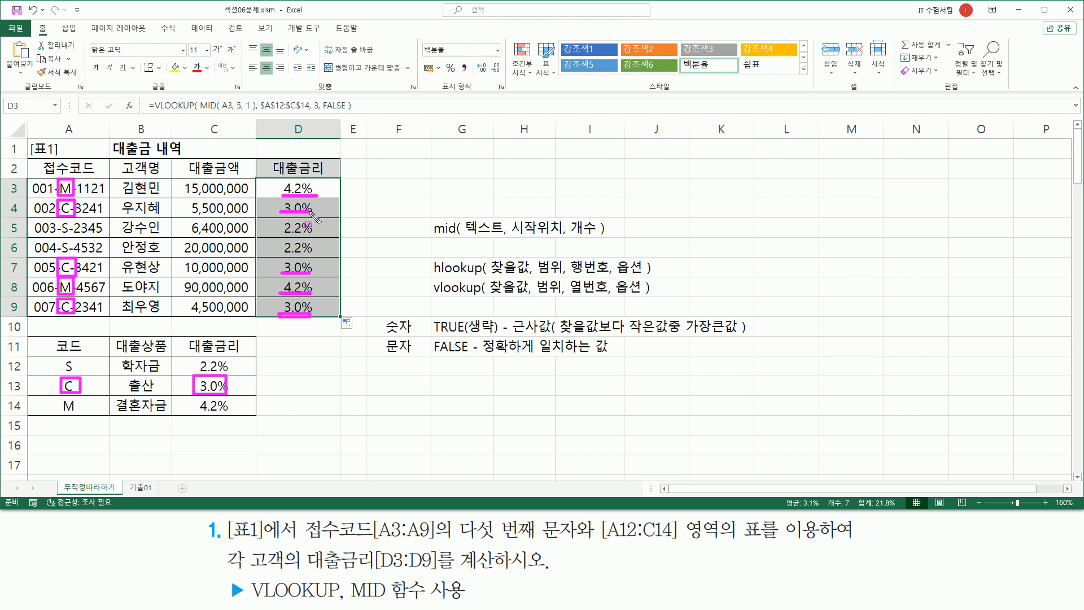
drag(61, 356, 77, 375)
drag(55, 220, 78, 257)
drag(193, 357, 233, 372)
drag(279, 219, 324, 255)
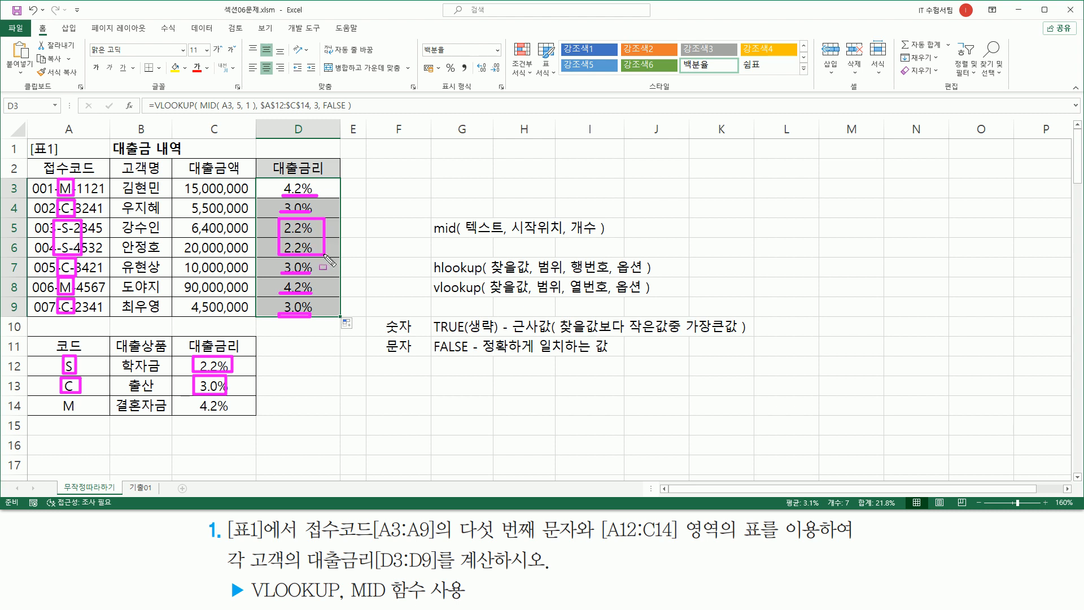
key(Escape)
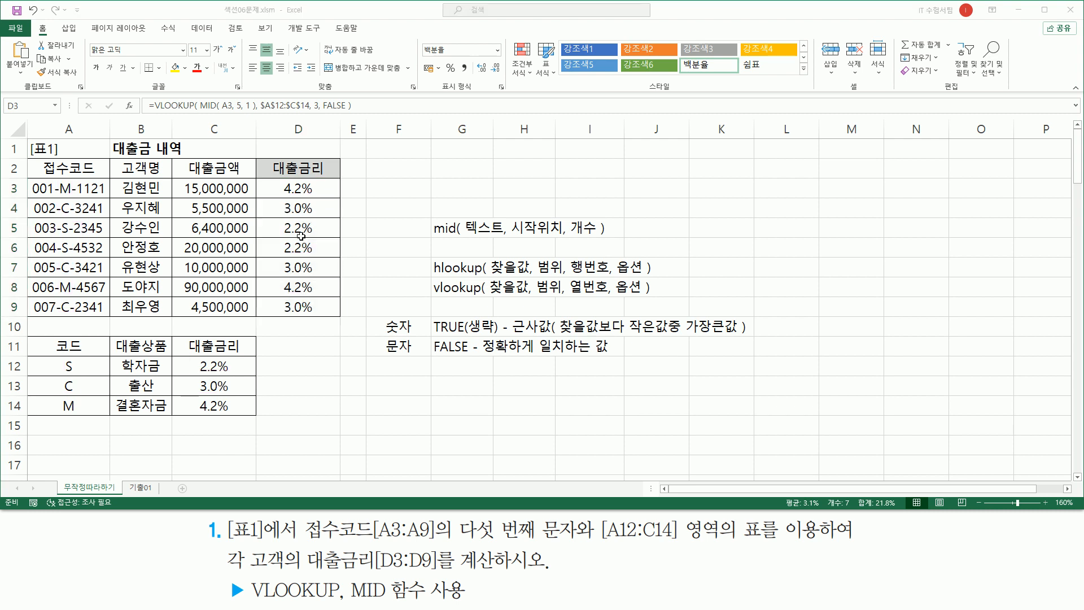
Step: Copy the D3 formula into G13 as visible text: =VLOOKUP( MID( A3, 5, 1 ), $A$12:$C$14, 3, FALSE )
click(305, 190)
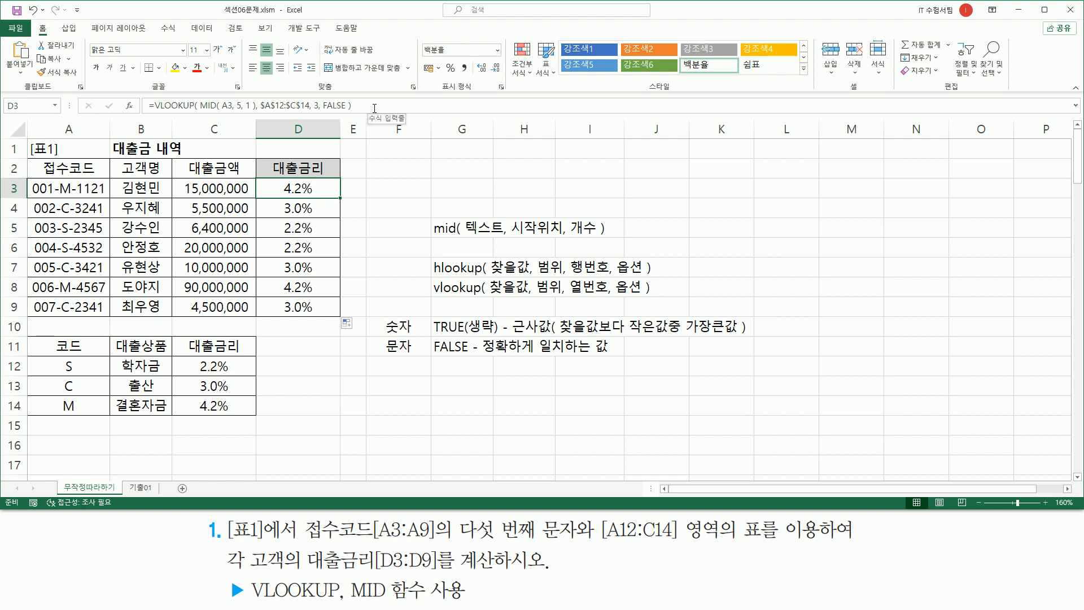
click(374, 107)
key(Escape)
click(456, 388)
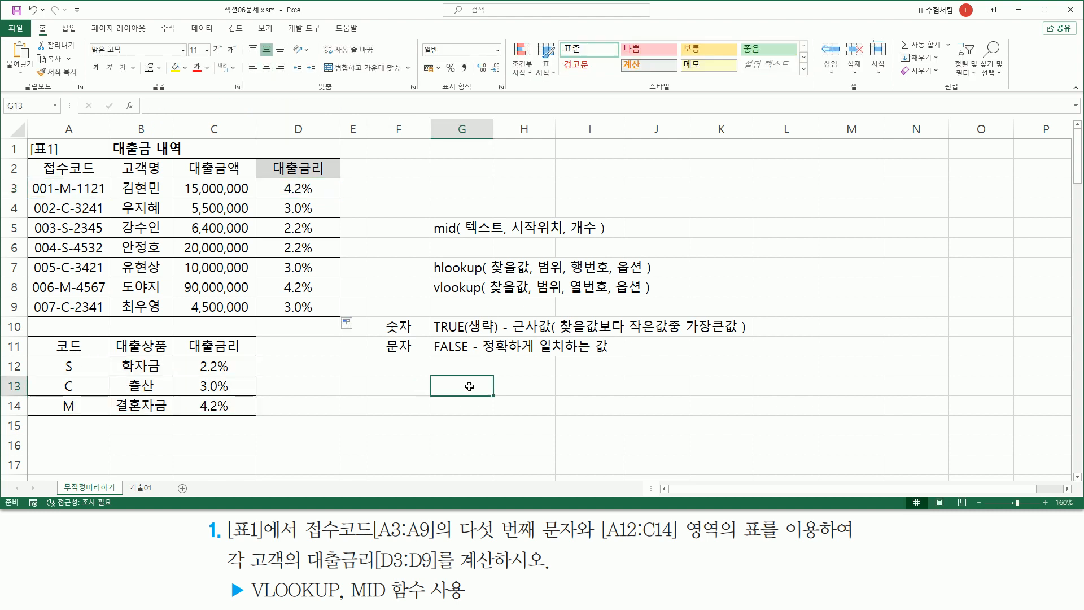
text(')
text(=VLOOKUP( MID( A3, 5, 1 ), $A$12:$C$14, 3, FALSE ))
key(Return)
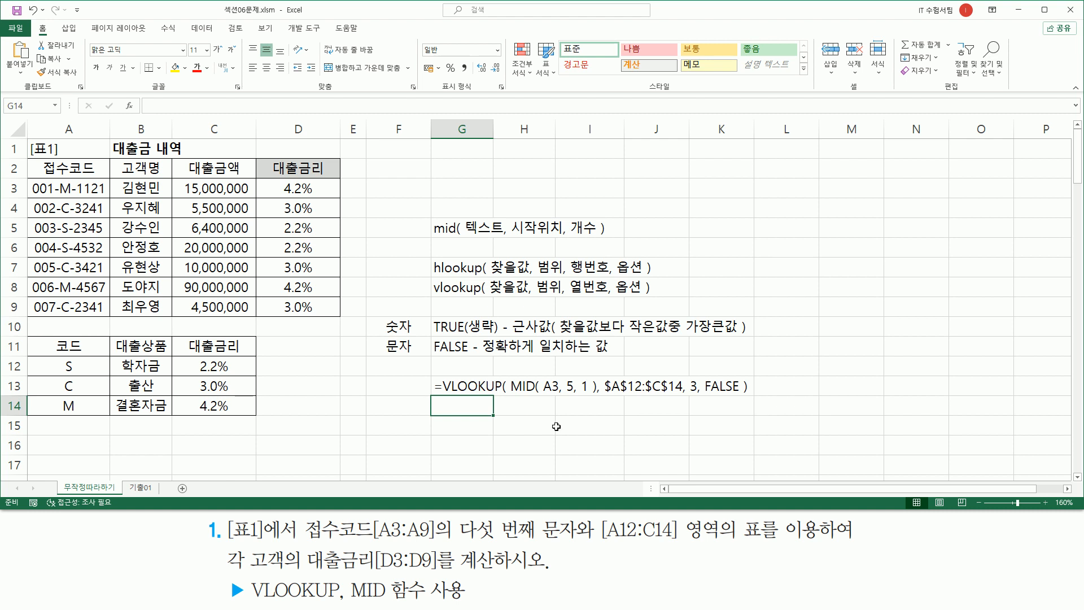
click(827, 261)
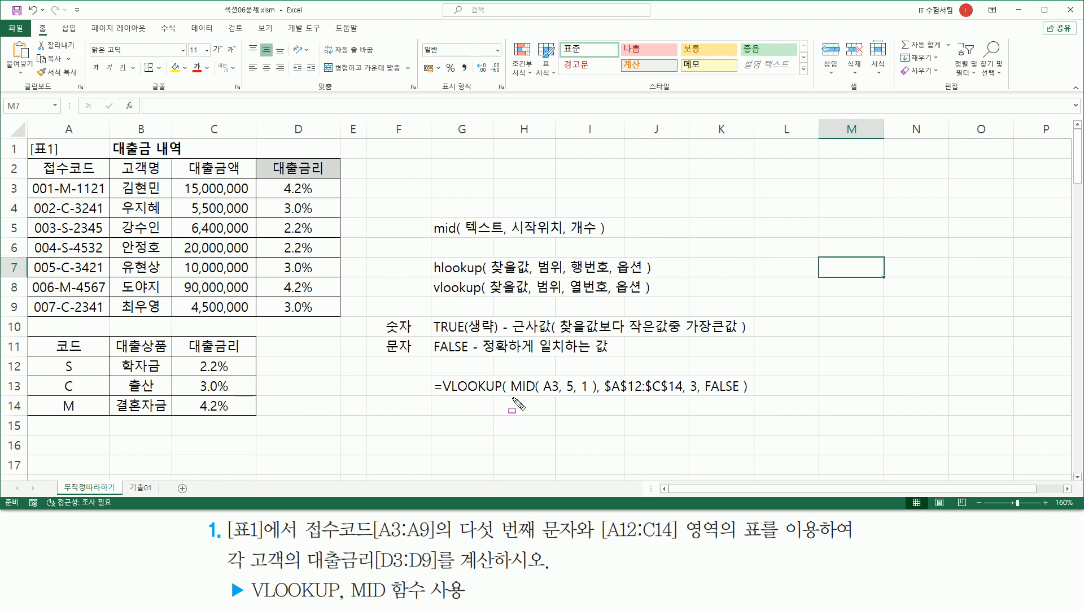
Step: Review each argument of the formula text in G13 against the fifth code characters, the rate column and the fixed lookup table
drag(510, 396, 597, 397)
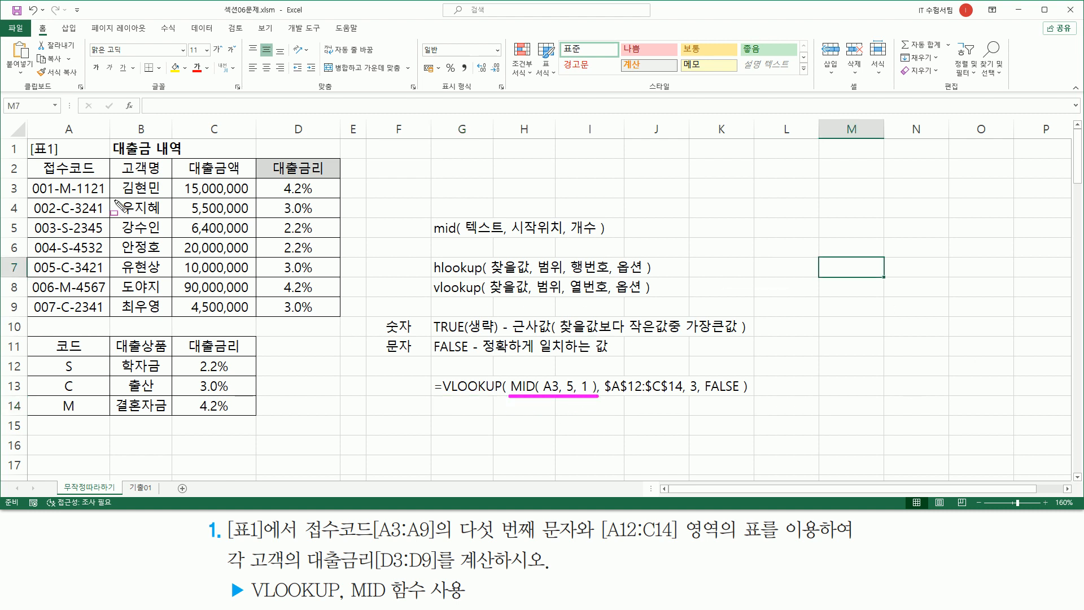
drag(58, 179, 73, 313)
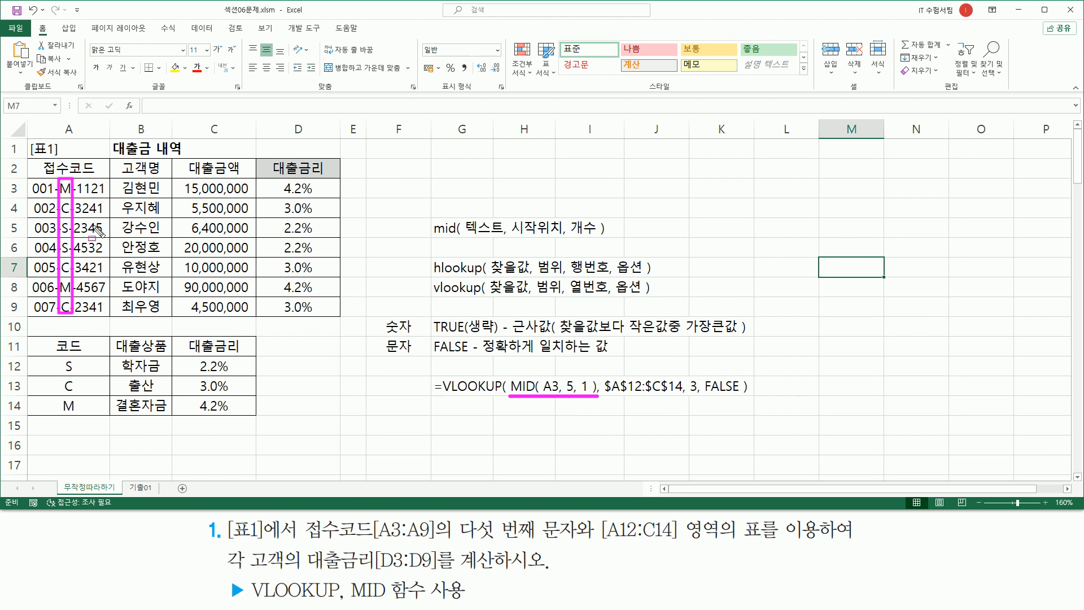
mouse_move(28, 355)
mouse_down()
mouse_move(231, 422)
mouse_move(254, 416)
mouse_up()
drag(605, 377, 700, 403)
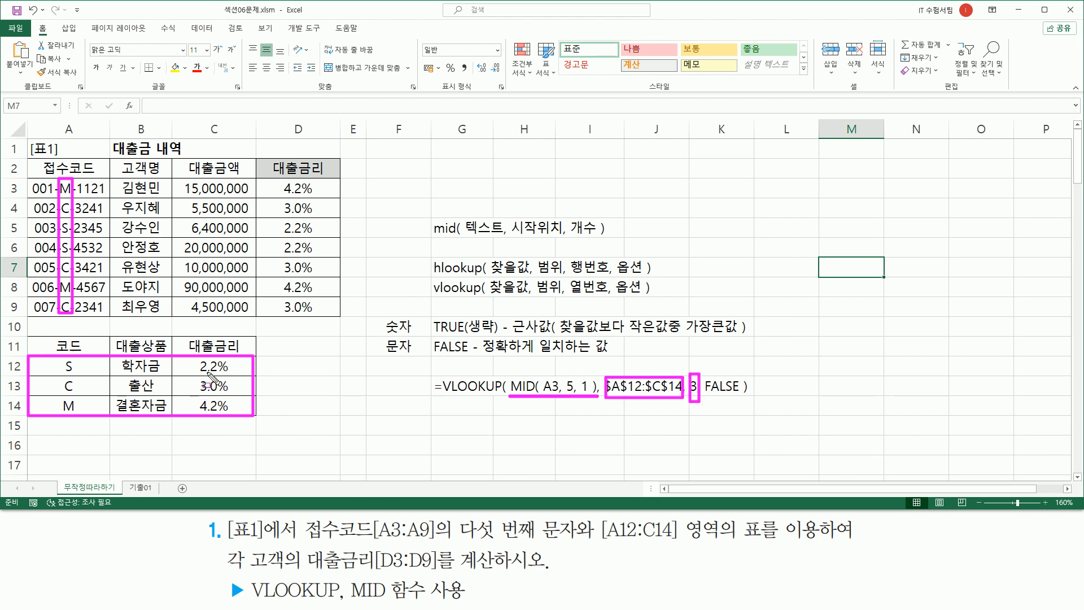
drag(197, 358, 233, 416)
drag(545, 377, 565, 359)
mouse_move(631, 370)
mouse_down()
mouse_move(637, 379)
mouse_move(648, 365)
mouse_up()
drag(726, 400, 746, 359)
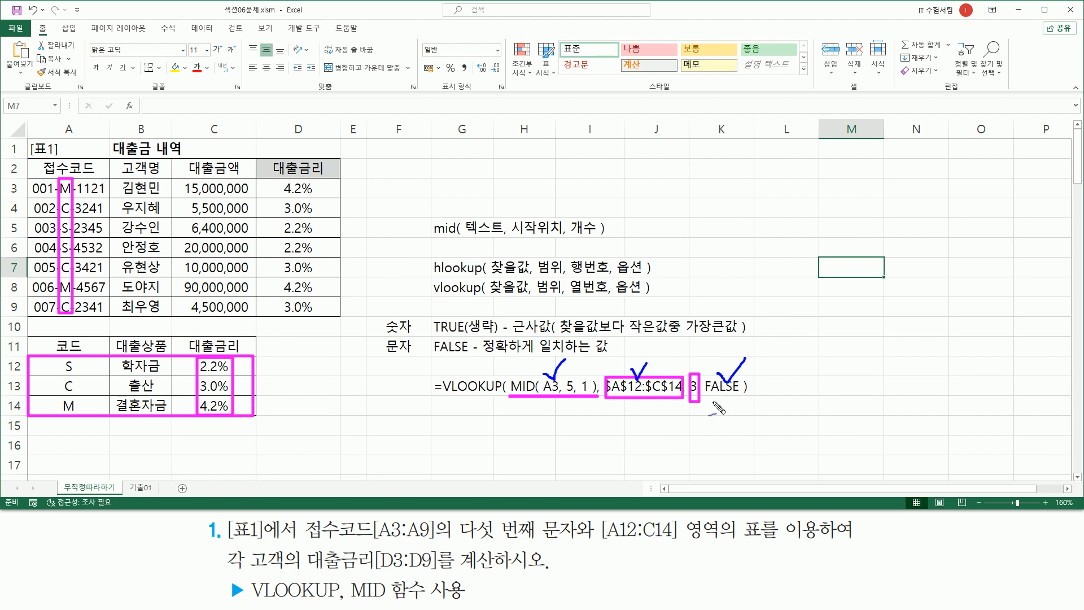
drag(704, 397, 746, 395)
mouse_move(326, 184)
mouse_down()
mouse_move(344, 199)
mouse_move(345, 233)
mouse_up()
drag(41, 393, 60, 358)
drag(94, 364, 69, 414)
drag(133, 368, 116, 408)
drag(168, 372, 148, 404)
mouse_move(220, 370)
mouse_down()
mouse_move(190, 409)
mouse_move(236, 412)
mouse_up()
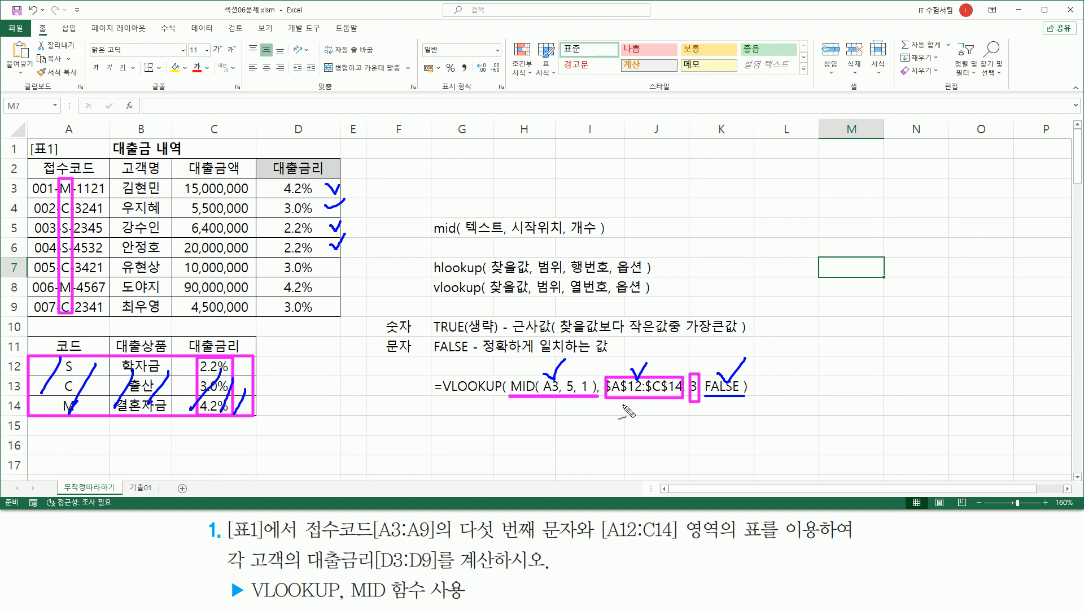
drag(605, 402, 682, 400)
key(Escape)
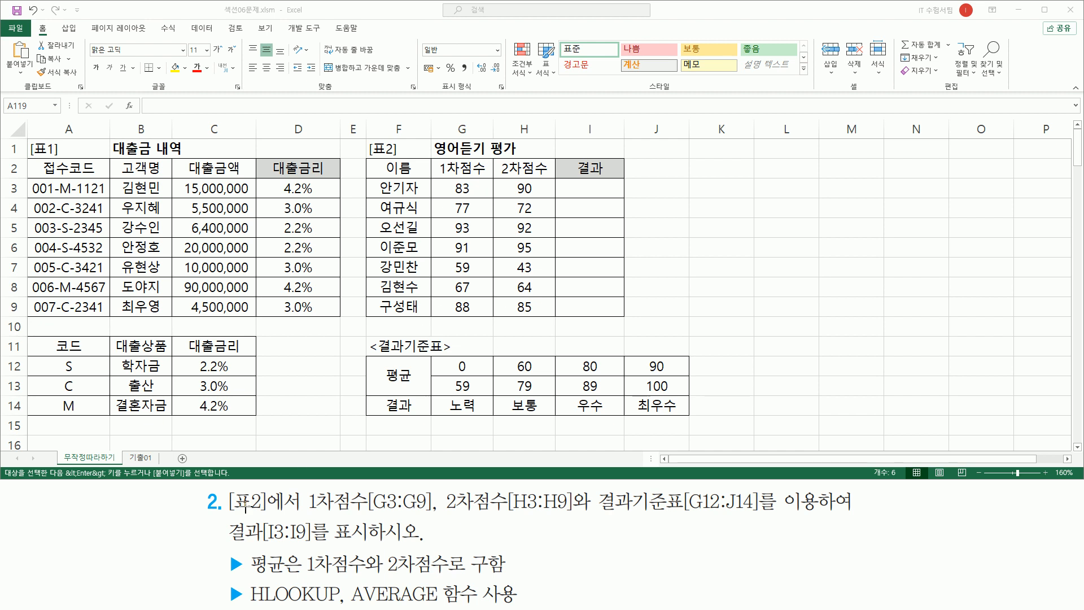
Step: Read the [표2] task and match its score ranges, the 결과기준표 range G12:J14 and the result cells I3:I9 to the sheet
drag(225, 486, 307, 517)
click(1067, 459)
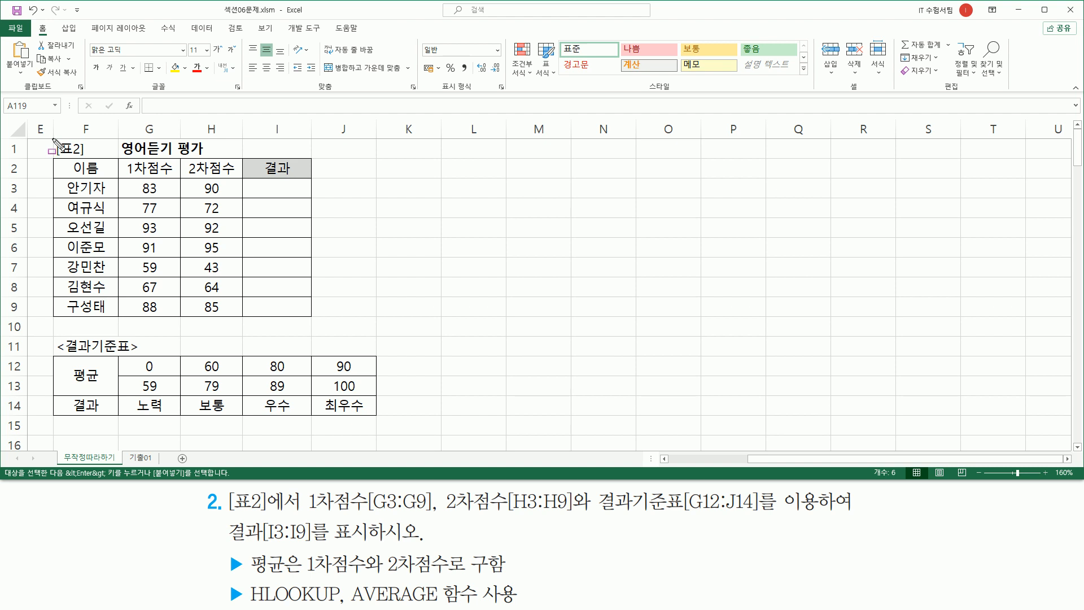
mouse_move(53, 140)
mouse_down()
mouse_move(61, 208)
mouse_move(314, 317)
mouse_up()
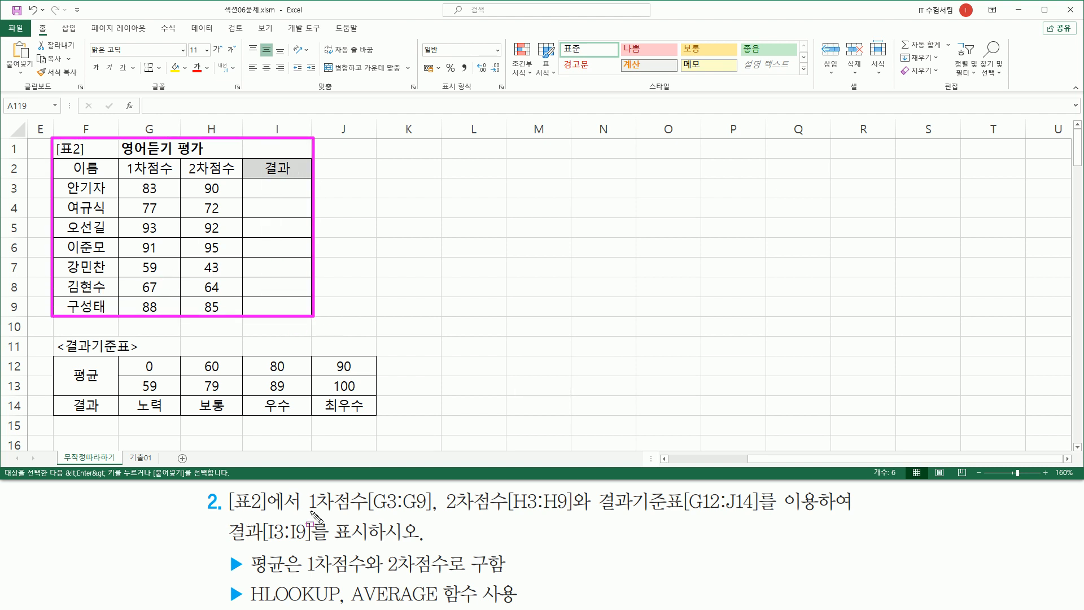
drag(309, 515, 577, 515)
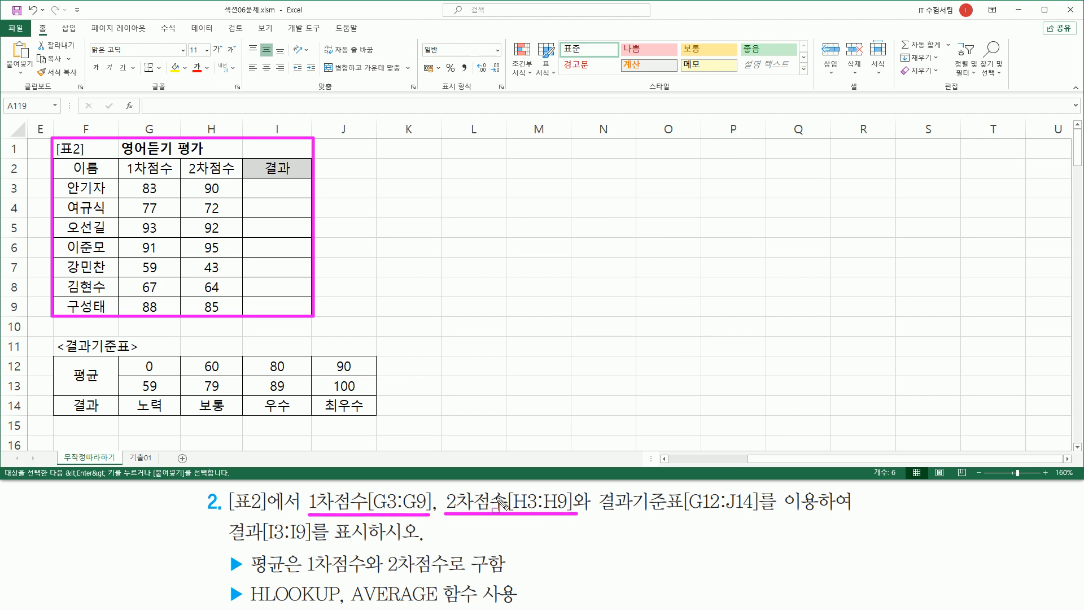
mouse_move(597, 490)
mouse_down()
mouse_move(610, 517)
mouse_move(766, 517)
mouse_up()
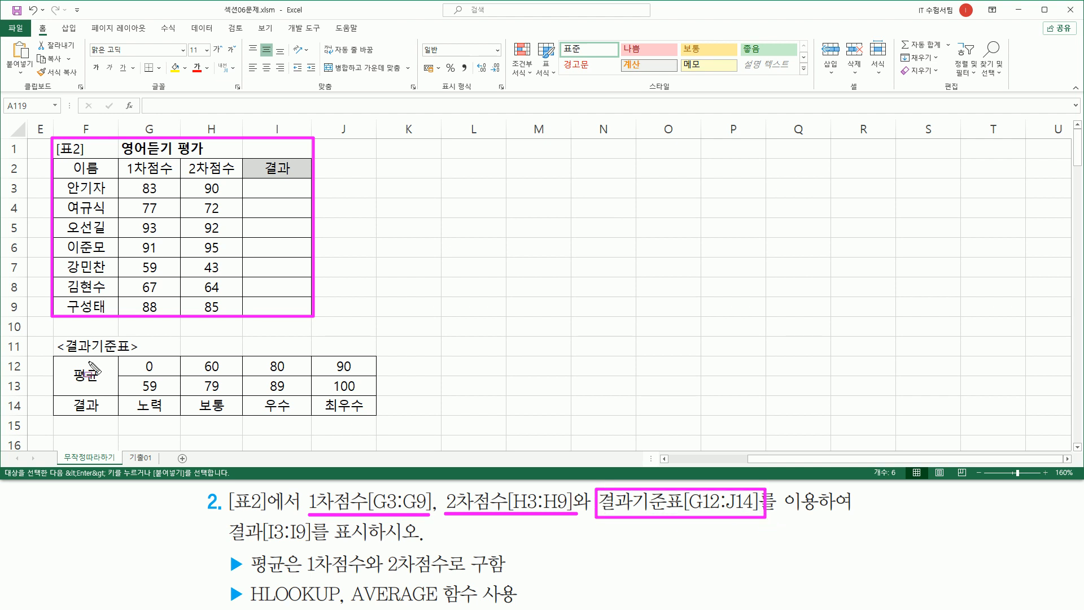
mouse_move(121, 357)
mouse_down()
mouse_move(320, 415)
mouse_move(373, 416)
mouse_up()
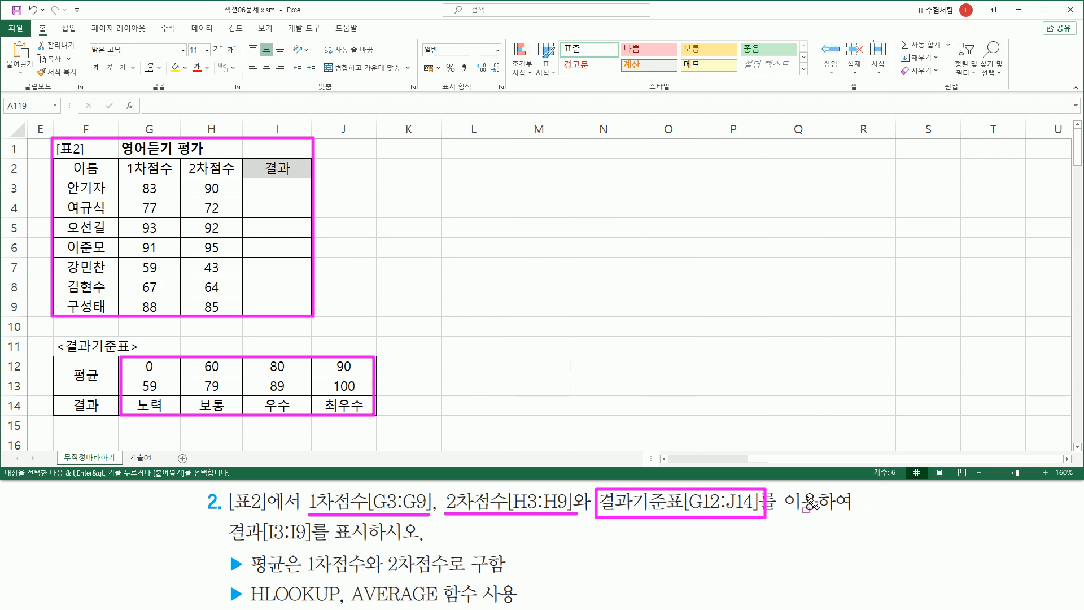
drag(231, 545, 374, 544)
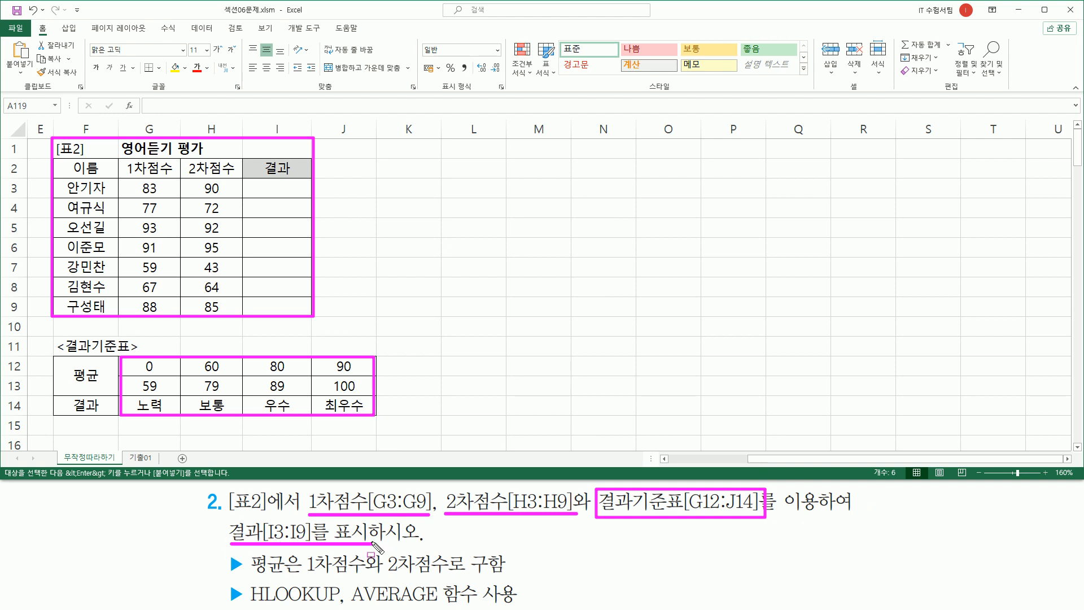
mouse_move(261, 184)
mouse_down()
mouse_move(285, 310)
mouse_move(298, 309)
mouse_up()
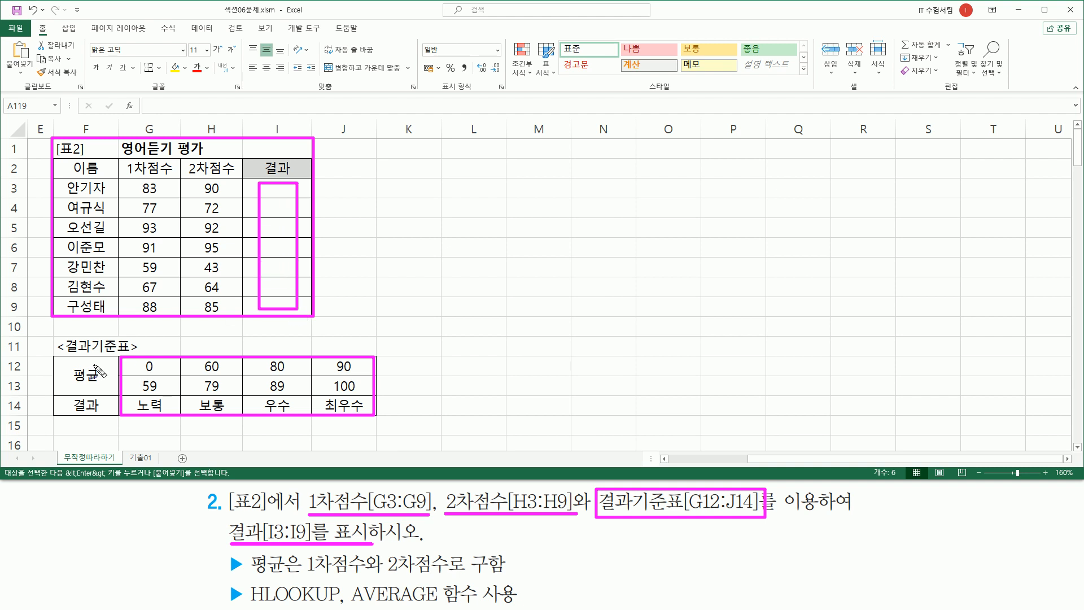
drag(108, 407, 110, 392)
drag(268, 226, 298, 197)
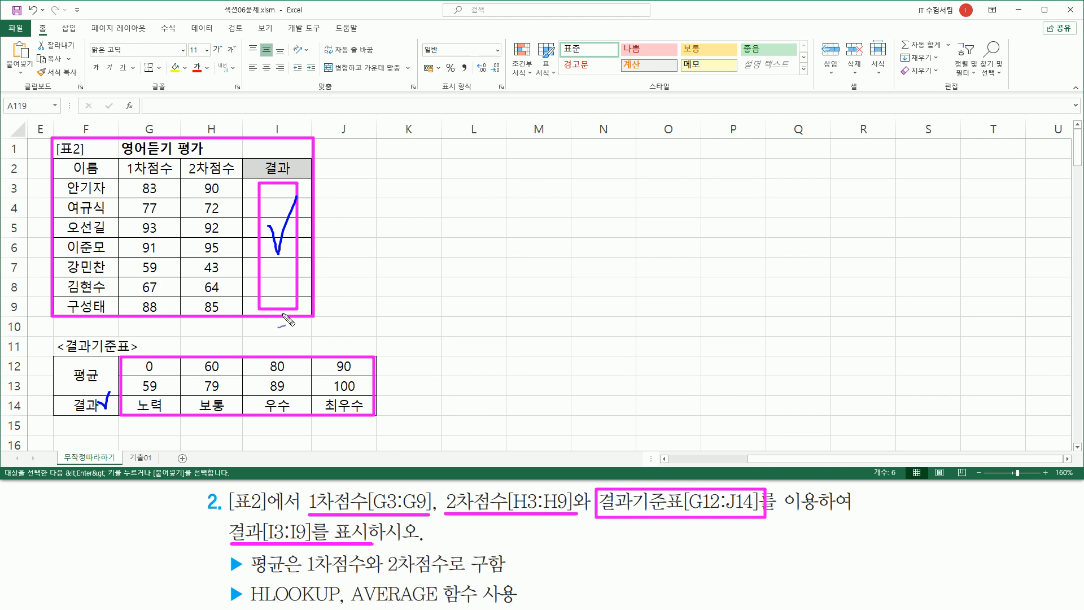
key(Escape)
Step: Examine how the 결과 labels in G14:J14 depend on the 평균 ranges and how the task defines the average
mouse_move(122, 396)
mouse_down()
mouse_move(142, 415)
mouse_move(374, 416)
mouse_up()
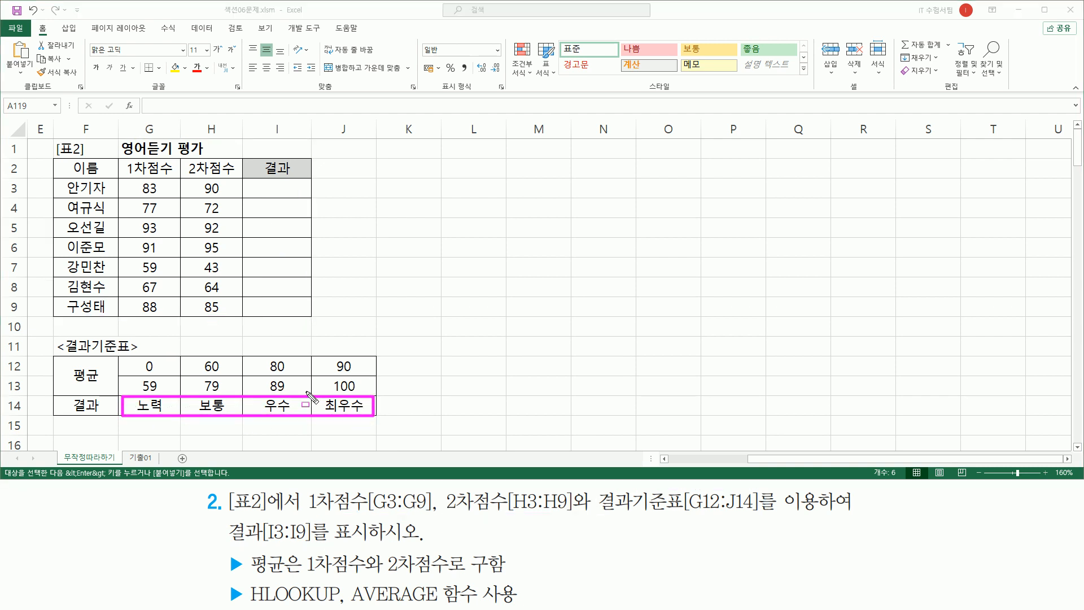
mouse_move(260, 179)
mouse_down()
mouse_move(262, 261)
mouse_move(292, 315)
mouse_up()
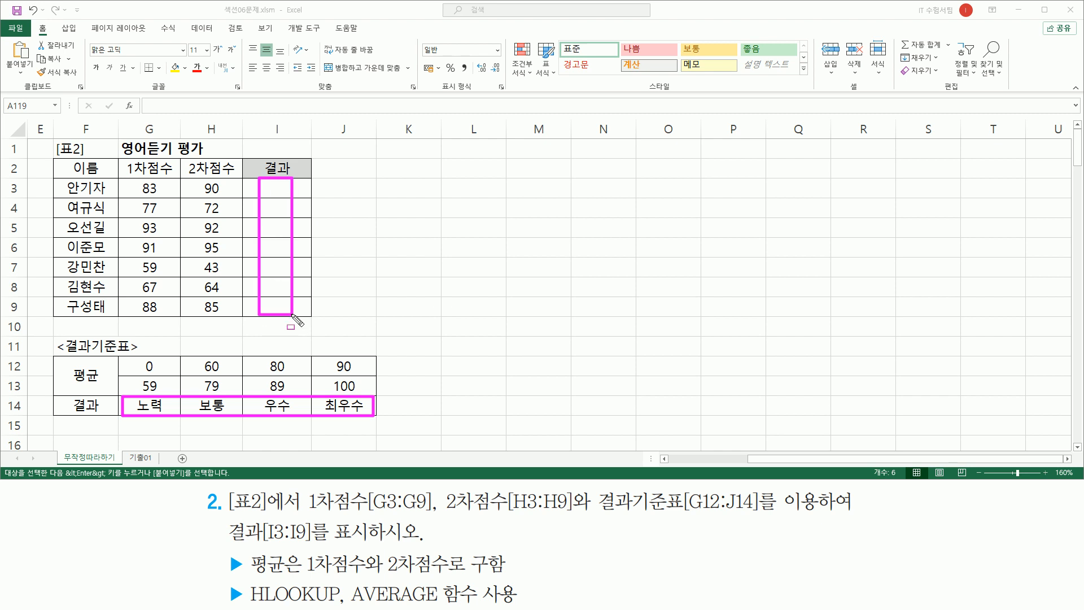
mouse_move(136, 355)
mouse_down()
mouse_move(260, 390)
mouse_move(360, 390)
mouse_up()
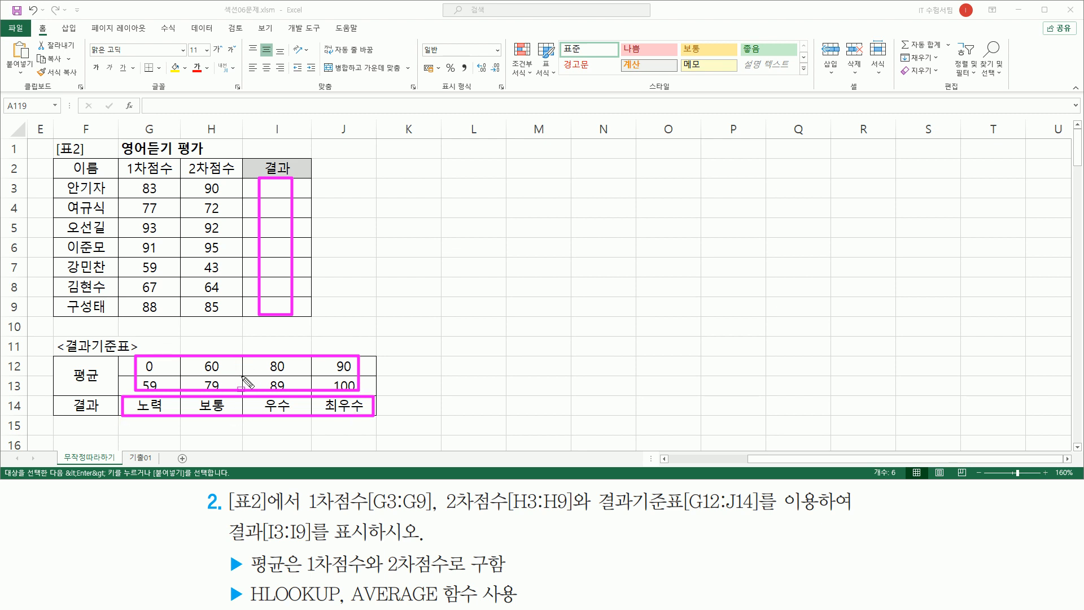
mouse_move(69, 364)
mouse_down()
mouse_move(69, 395)
mouse_move(103, 389)
mouse_up()
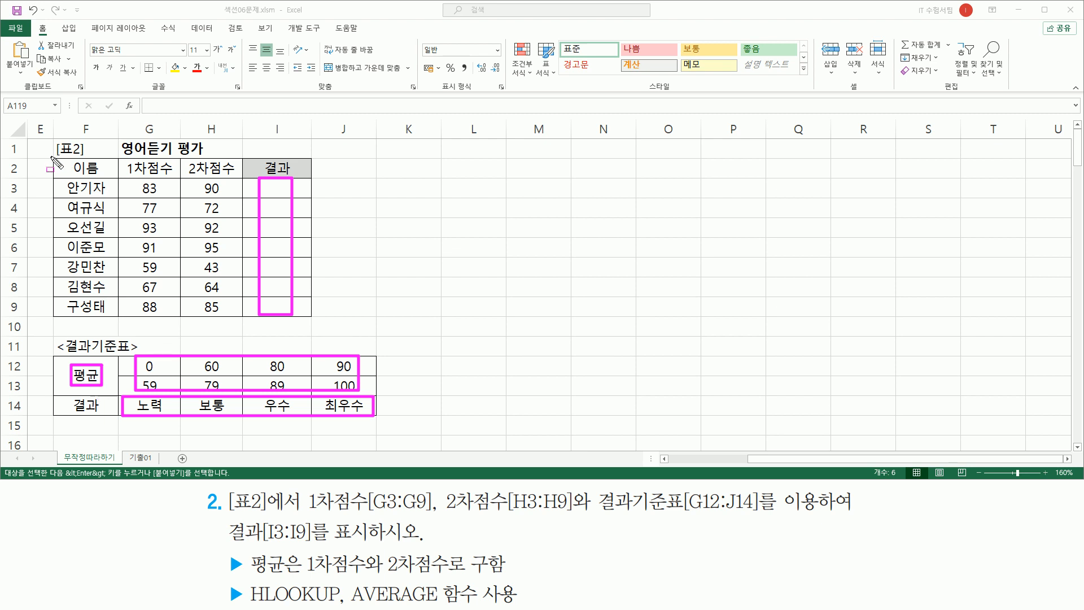
mouse_move(51, 157)
mouse_down()
mouse_move(308, 160)
mouse_move(313, 317)
mouse_up()
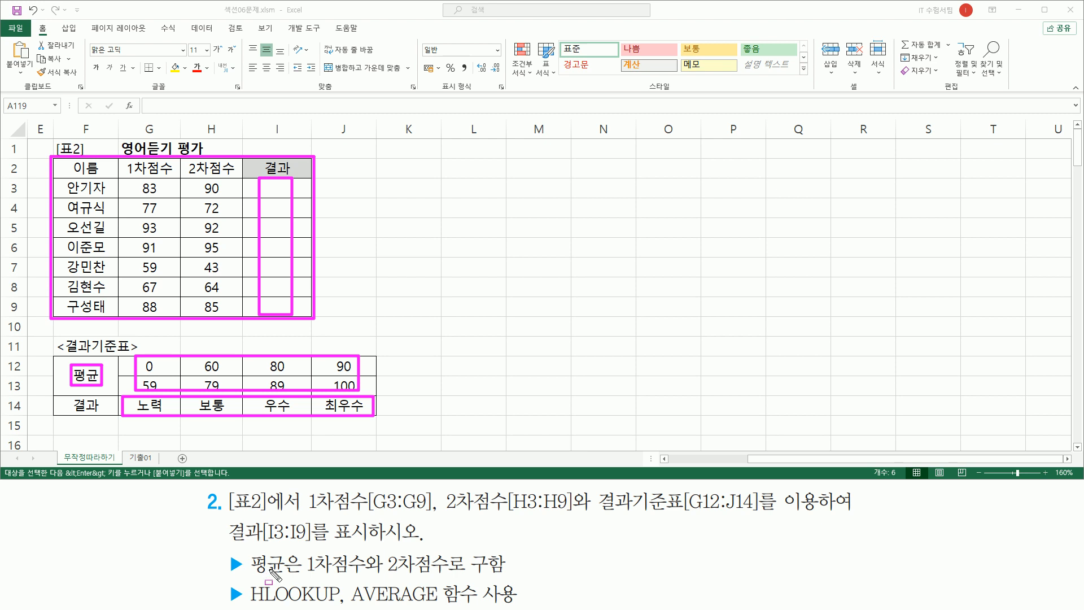
mouse_move(249, 551)
mouse_down()
mouse_move(290, 582)
mouse_move(504, 575)
mouse_up()
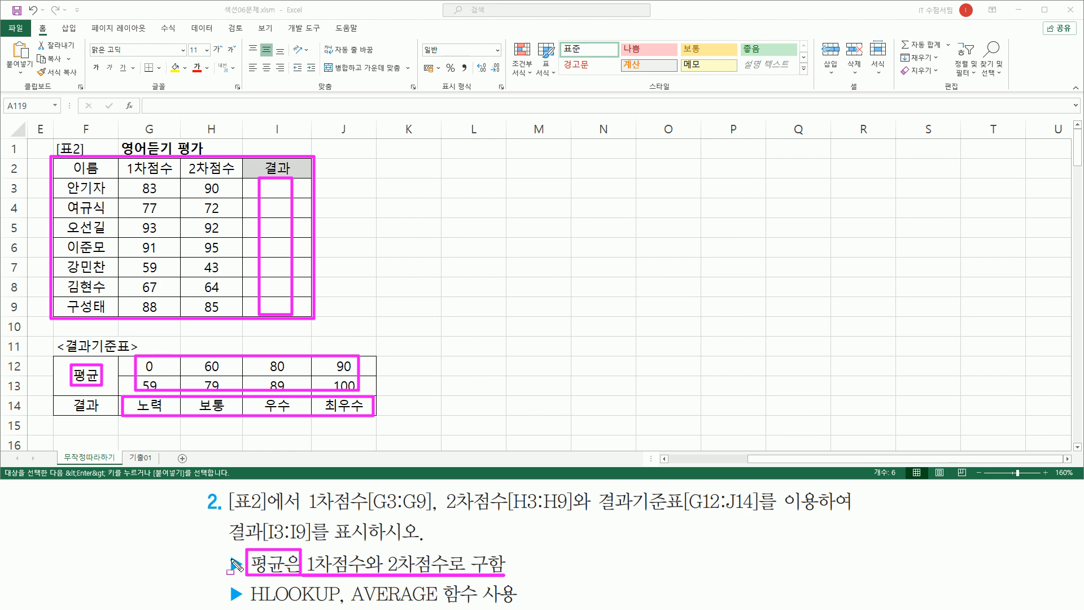
mouse_move(389, 585)
mouse_down()
mouse_move(402, 595)
mouse_move(418, 577)
mouse_up()
key(Escape)
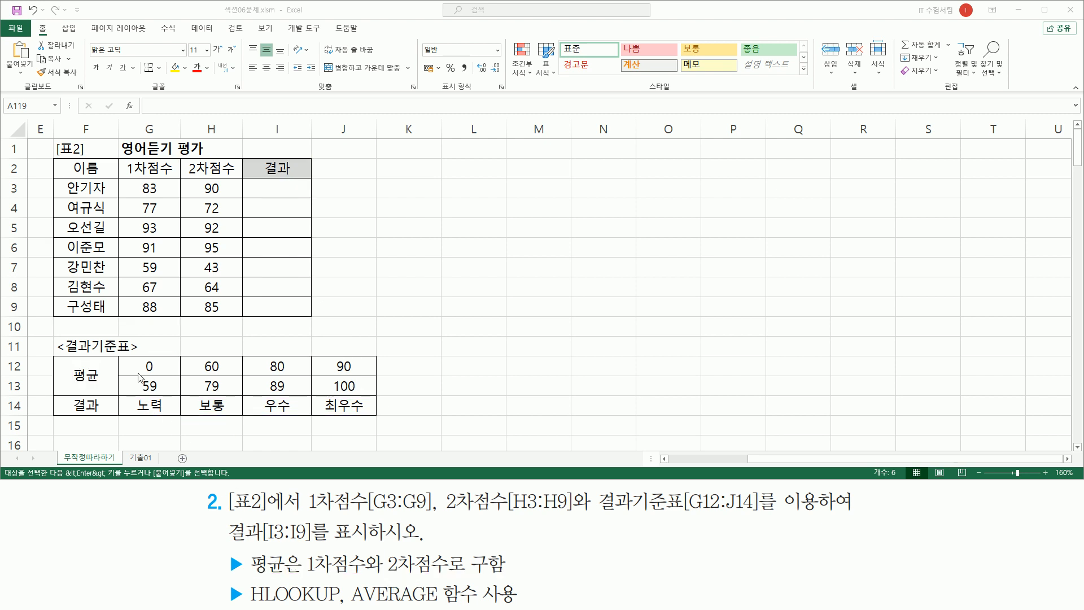
Step: Examine the row-wise layout of the 결과기준표 in G12:J14 as the reason for using HLOOKUP
mouse_move(119, 357)
mouse_down()
mouse_move(135, 418)
mouse_move(378, 418)
mouse_up()
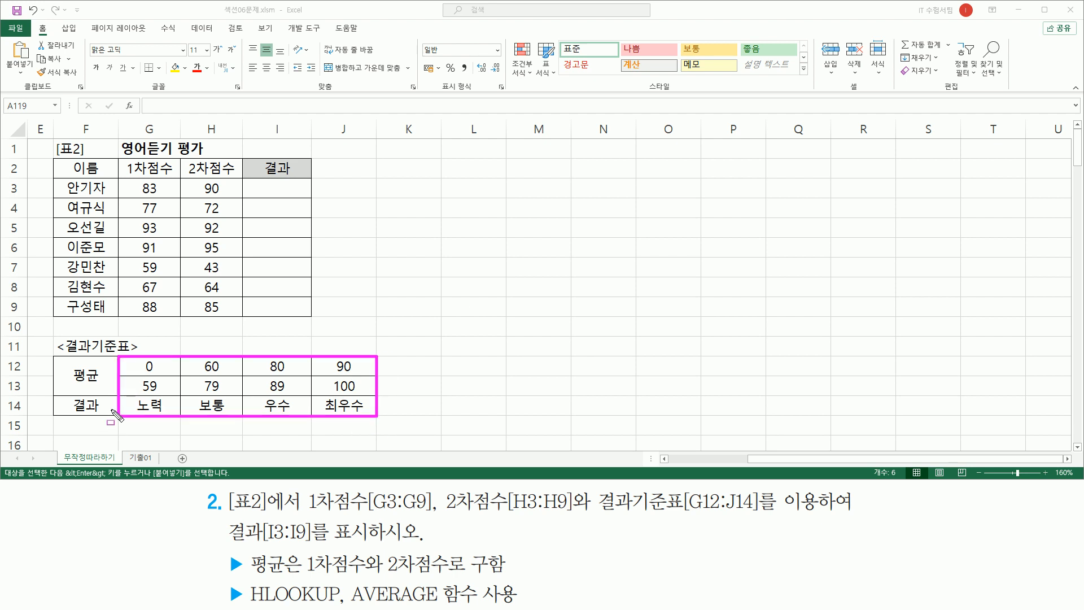
mouse_move(127, 397)
mouse_down()
mouse_move(141, 412)
mouse_move(371, 412)
mouse_up()
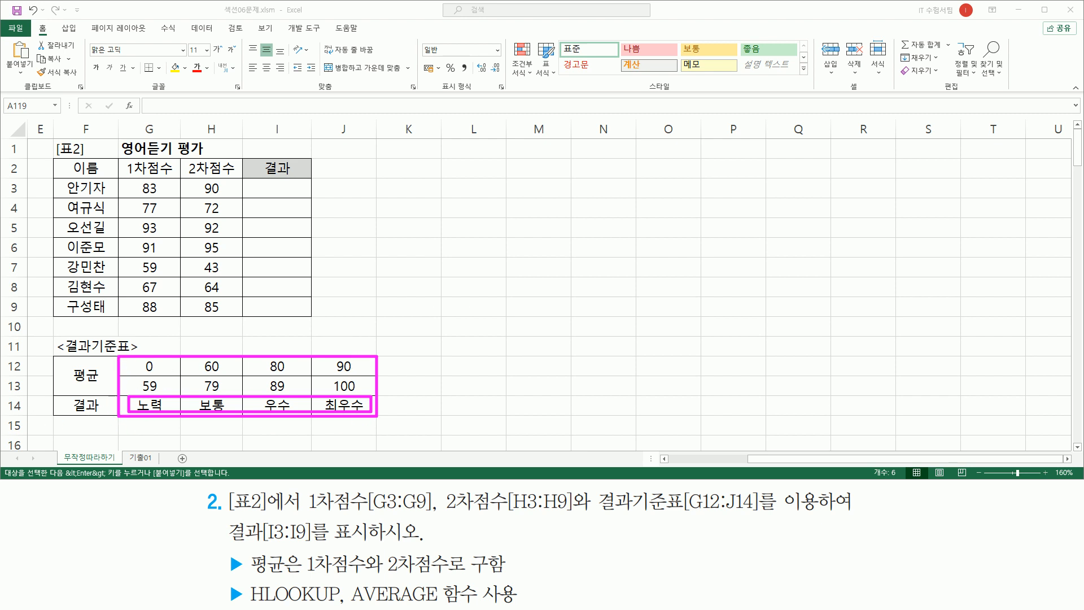
key(Escape)
drag(99, 405, 373, 405)
drag(107, 365, 389, 366)
drag(105, 385, 379, 385)
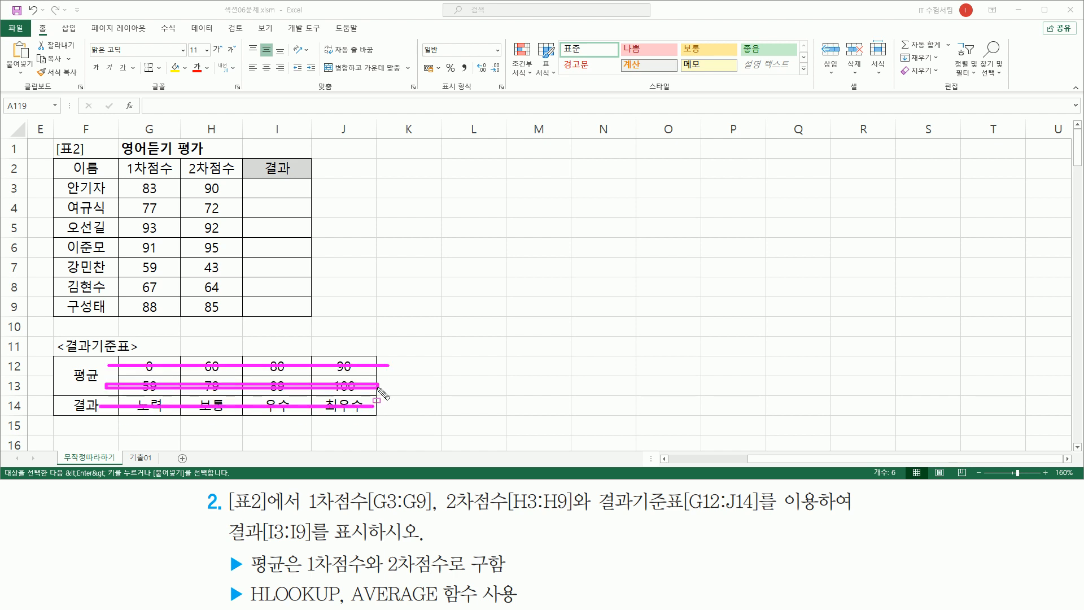
mouse_move(247, 578)
mouse_down()
mouse_move(261, 605)
mouse_move(345, 607)
mouse_up()
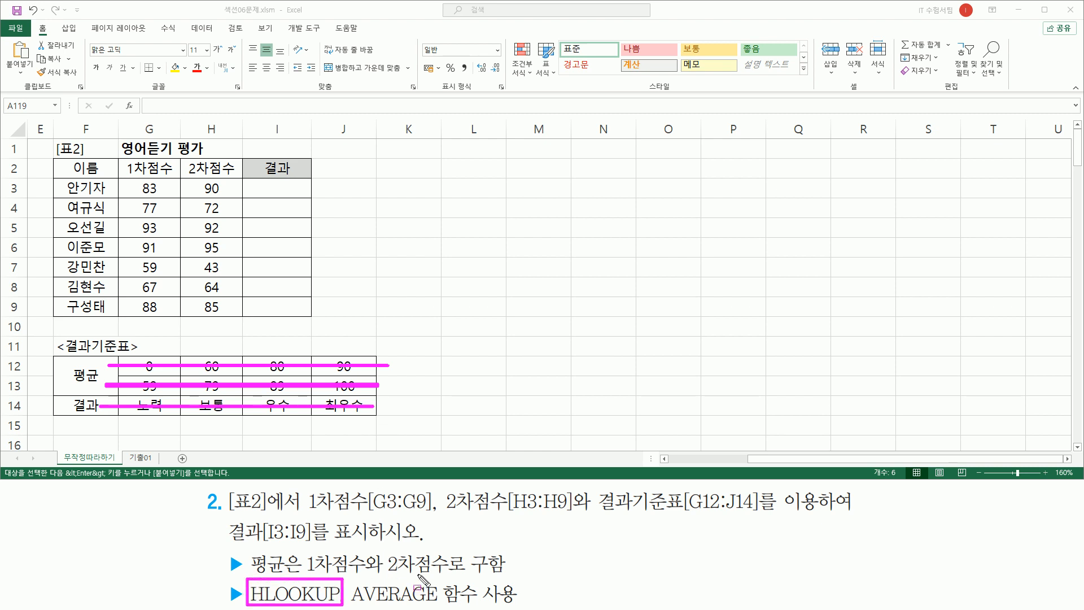
key(Escape)
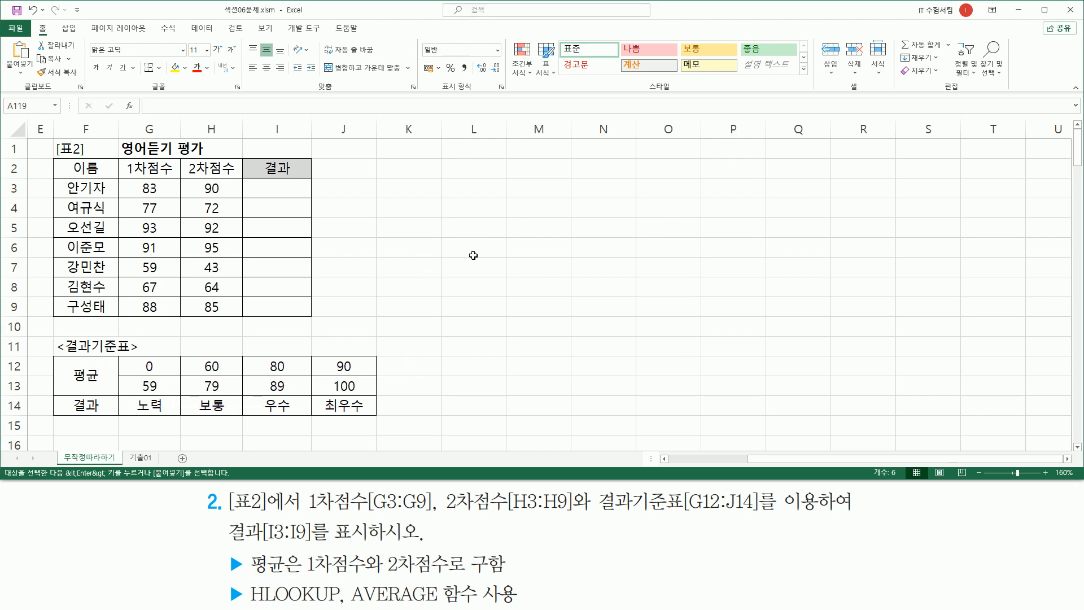
Step: Paste the hlookup and vlookup syntax notes with the TRUE/FALSE option explanations into the block starting at M5
click(527, 228)
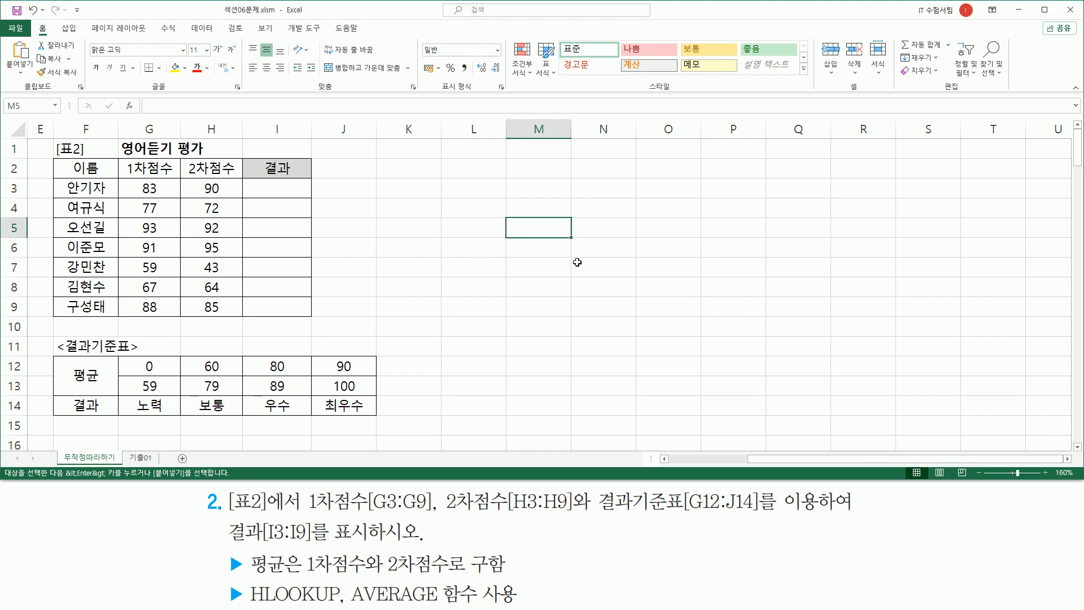
text(hlookup( 찾을값, 범위, 행번호, 옵션 ) 	vlookup( 찾을값, 범위, 열번호, 옵션 ) 	 숫자	TRUE(생략) - 근사값( 찾을값보다 작은값중 가장큰값 ) 문자	FALSE - 정확하게 일치하는 값)
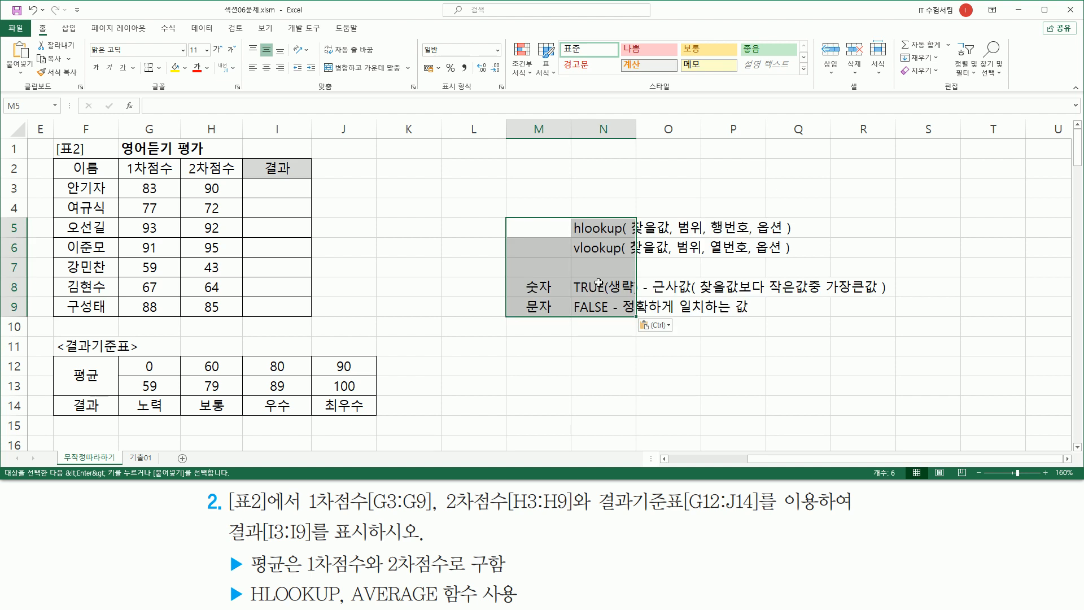
click(607, 346)
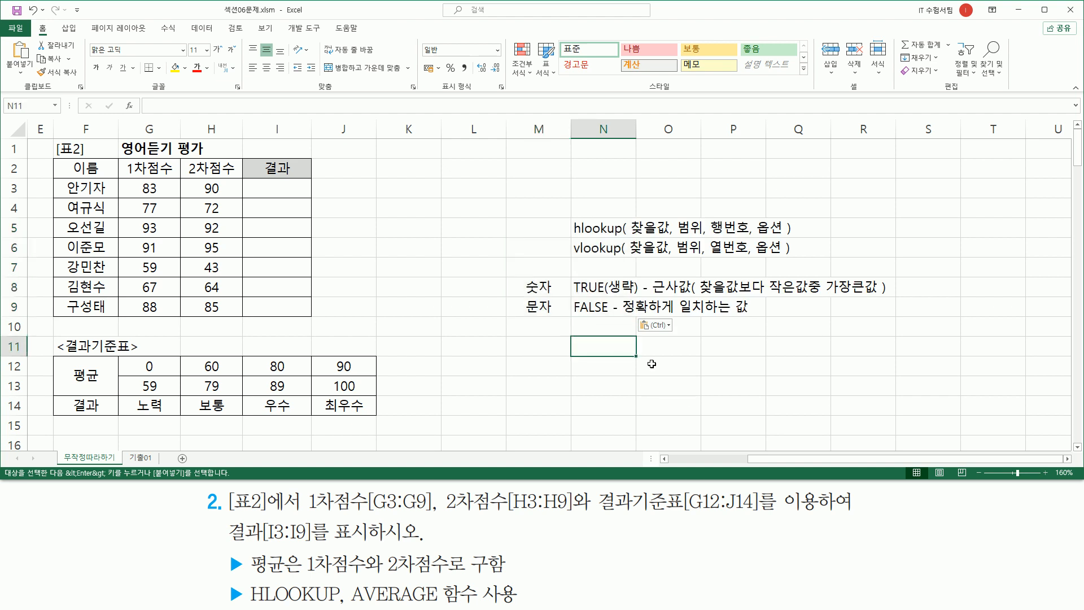
click(748, 375)
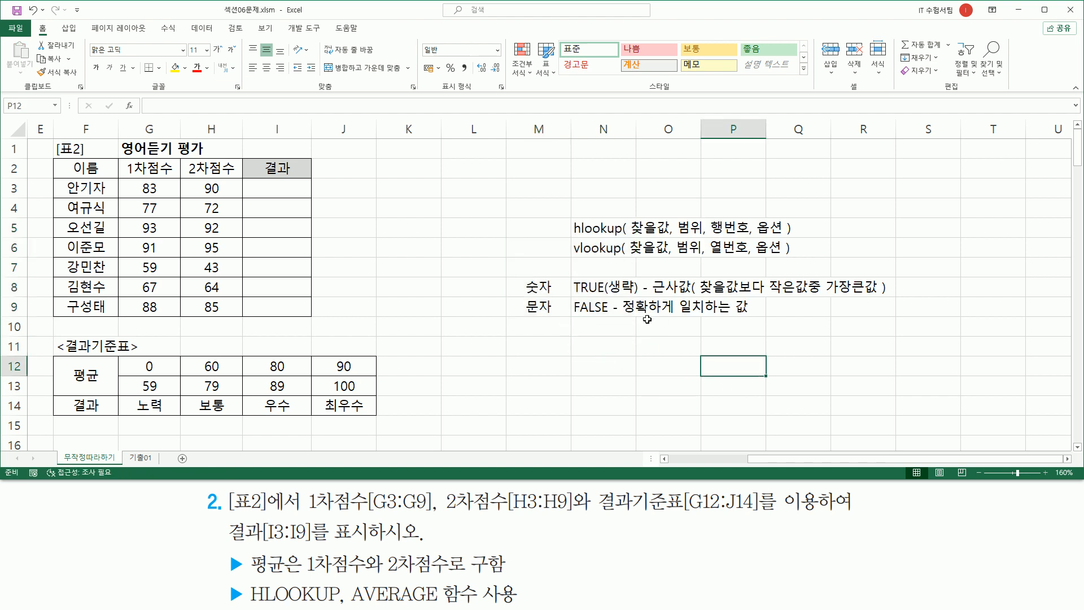
Step: Review the result labels, the 평균 criterion and the instruction to average 1차점수 and 2차점수
drag(120, 396, 369, 418)
drag(69, 362, 107, 389)
drag(310, 552, 449, 577)
drag(348, 603, 444, 606)
mouse_move(251, 550)
mouse_down()
mouse_move(265, 579)
mouse_move(308, 580)
mouse_up()
key(Escape)
Step: Calculate the average of the two scores in I3 with =AVERAGE(G3:H3)
click(271, 188)
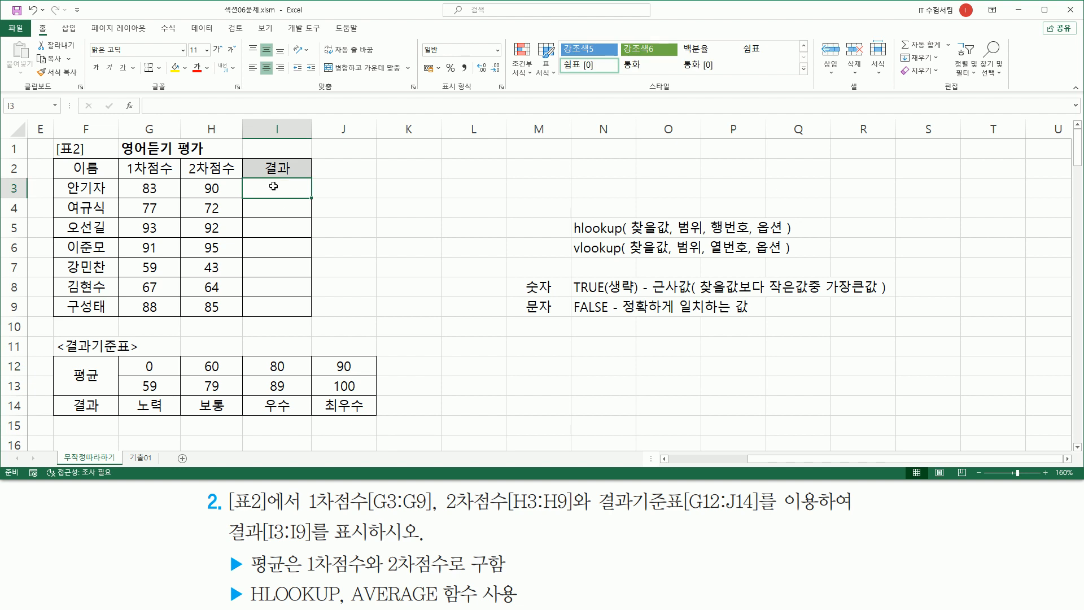
text(=)
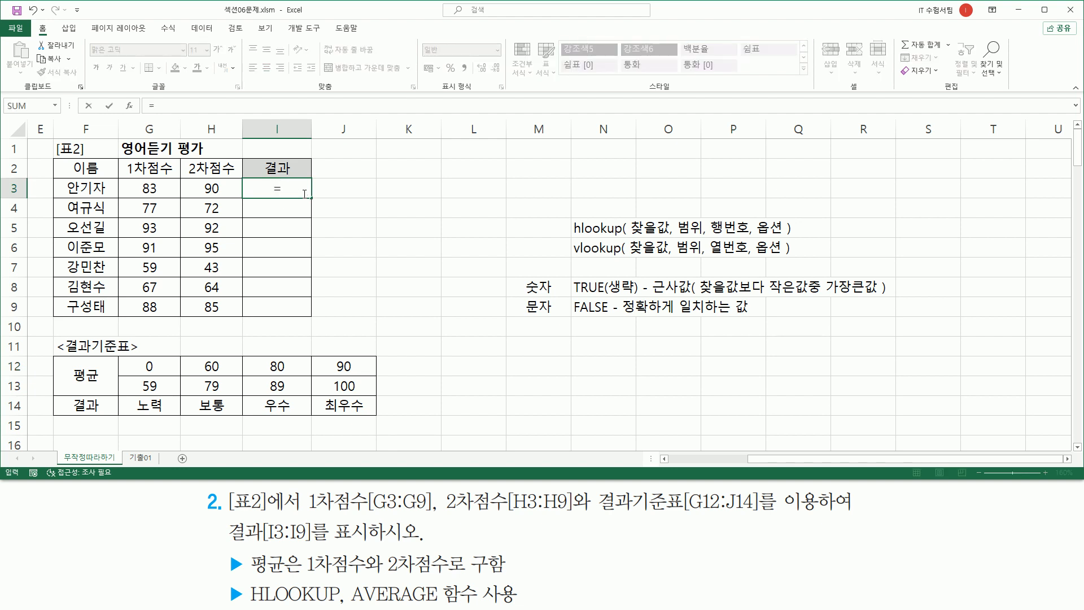
text(averag)
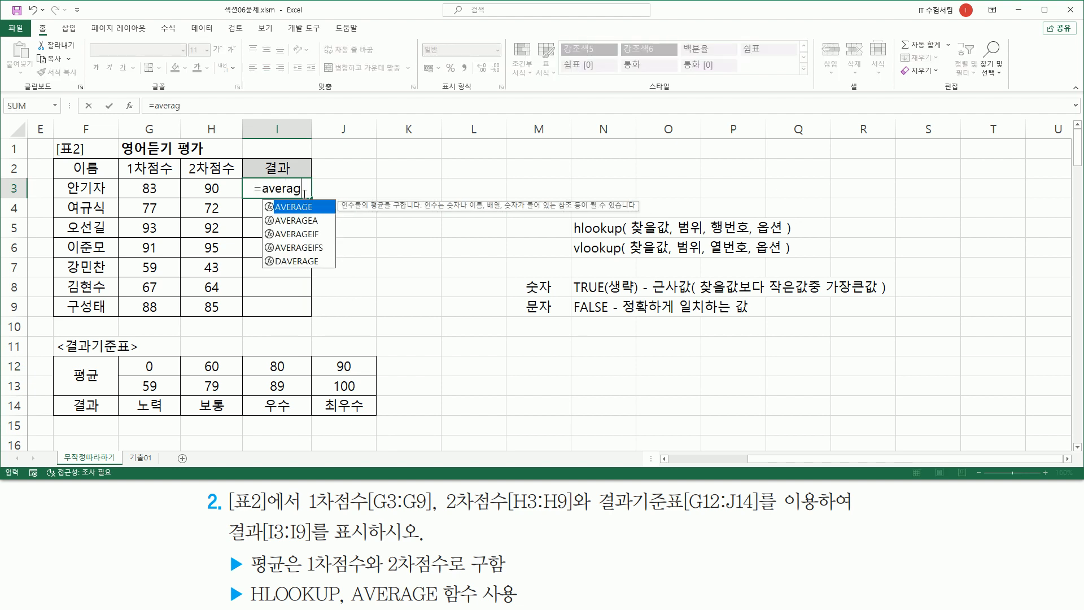
key(Tab)
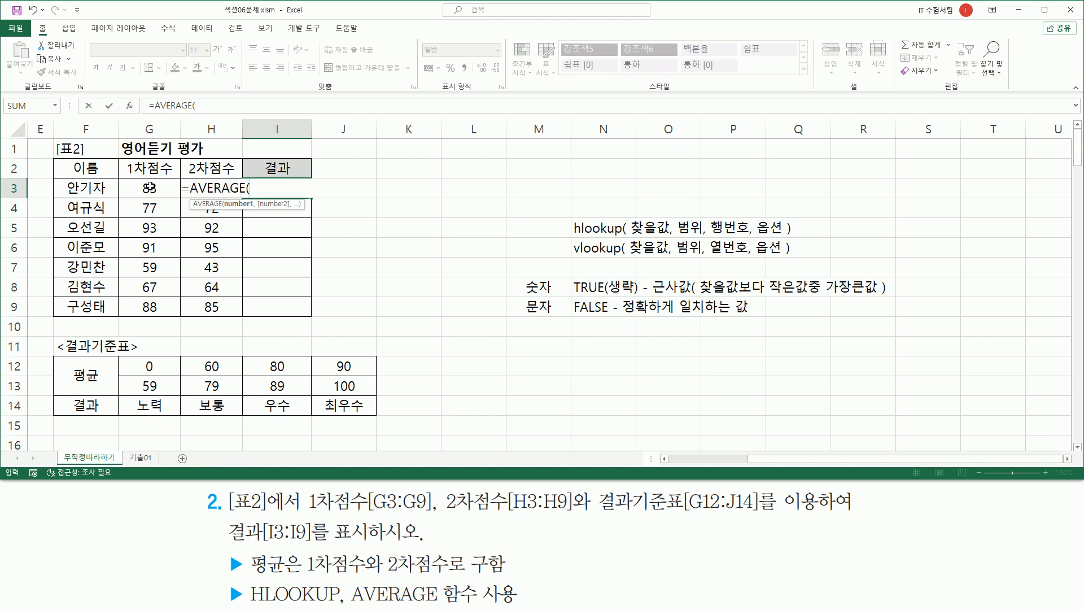
drag(150, 188, 194, 193)
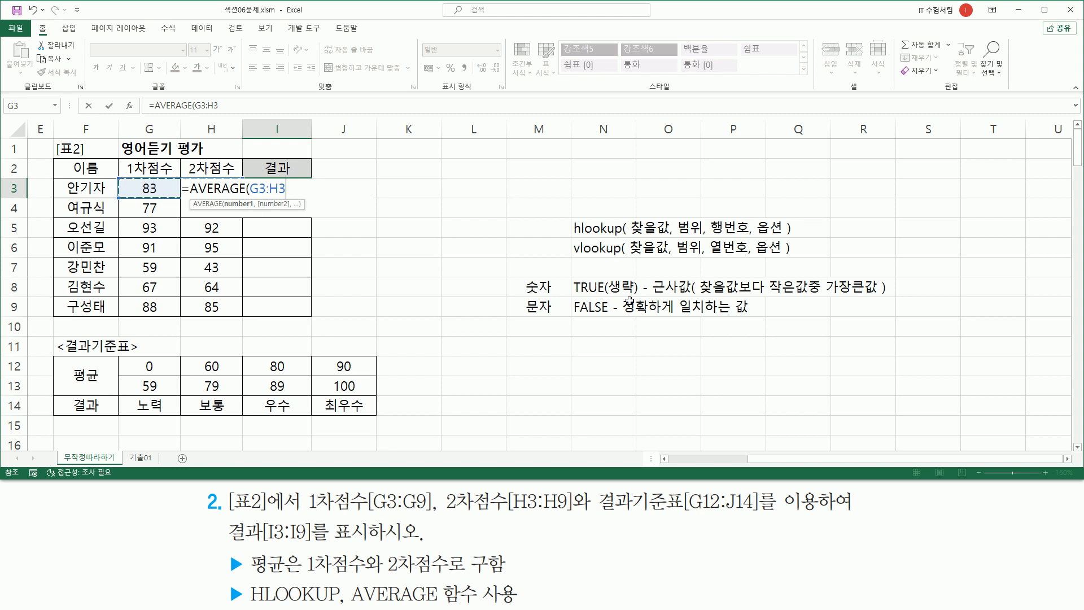
text())
key(Return)
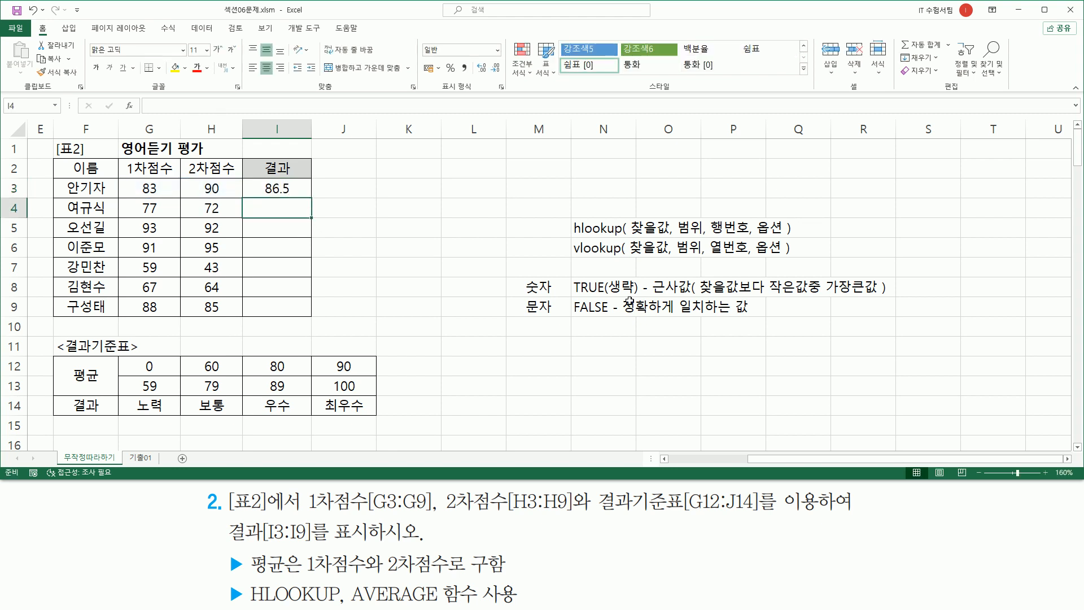
Step: Compare the average in I3 with the scores in G3:H3 and fill the formula down to I9
drag(147, 187, 307, 196)
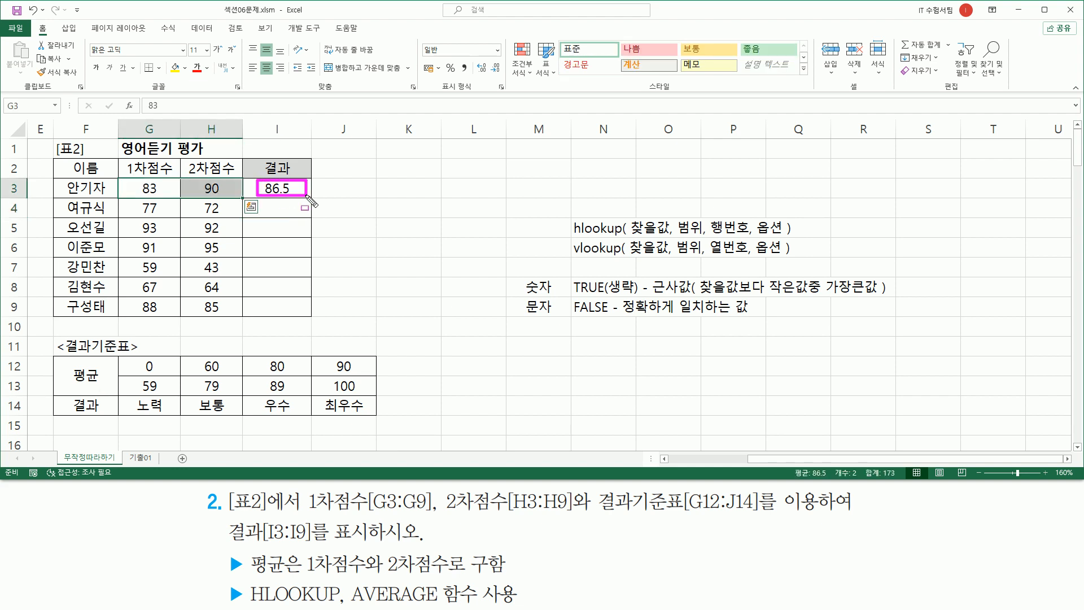
key(Escape)
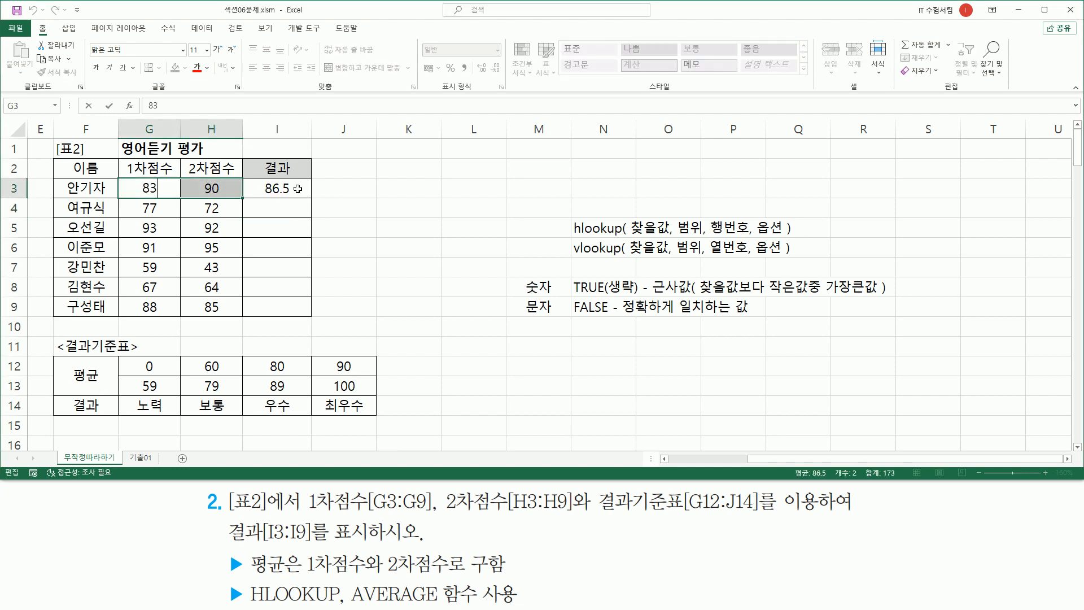
click(300, 189)
drag(310, 198, 311, 318)
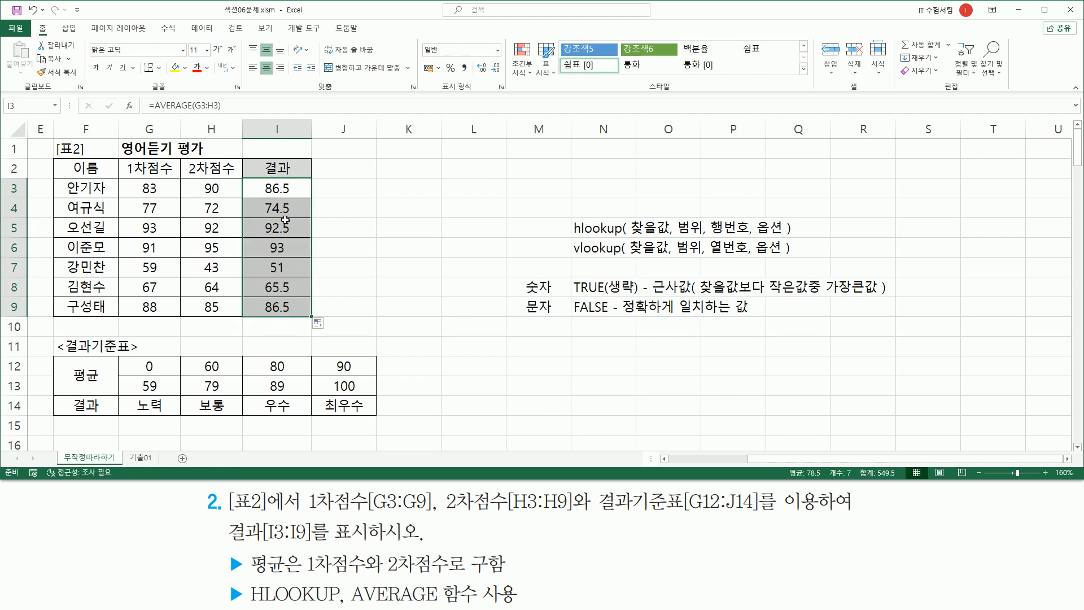
Step: Match the hlookup lookup value and range arguments to the average in I3 and the criteria table G12:J14
drag(572, 238, 670, 237)
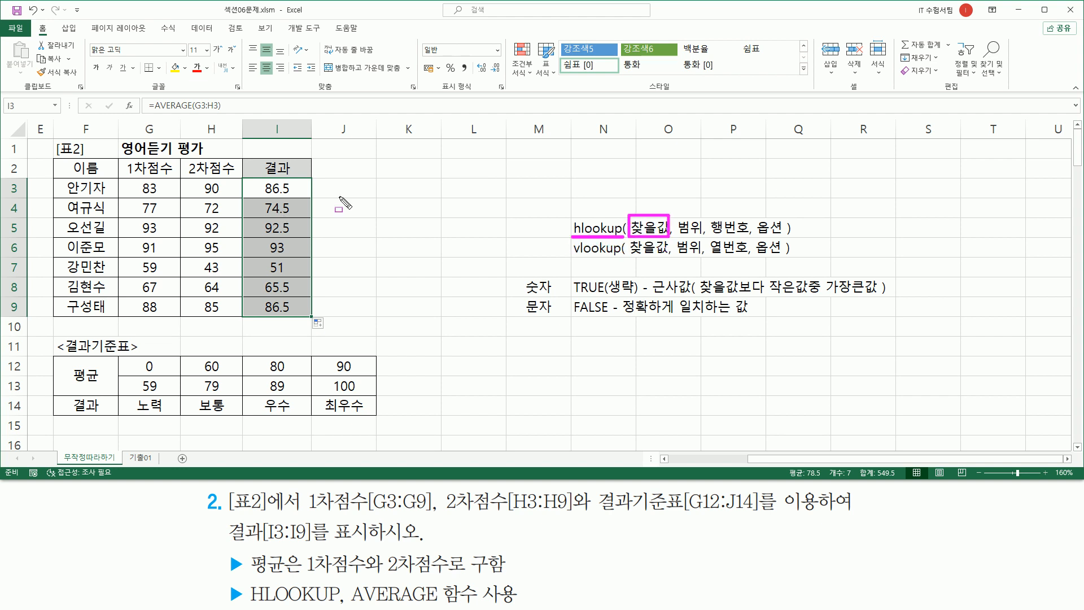
mouse_move(263, 181)
mouse_down()
mouse_move(263, 197)
mouse_move(298, 198)
mouse_move(298, 180)
mouse_move(262, 180)
mouse_up()
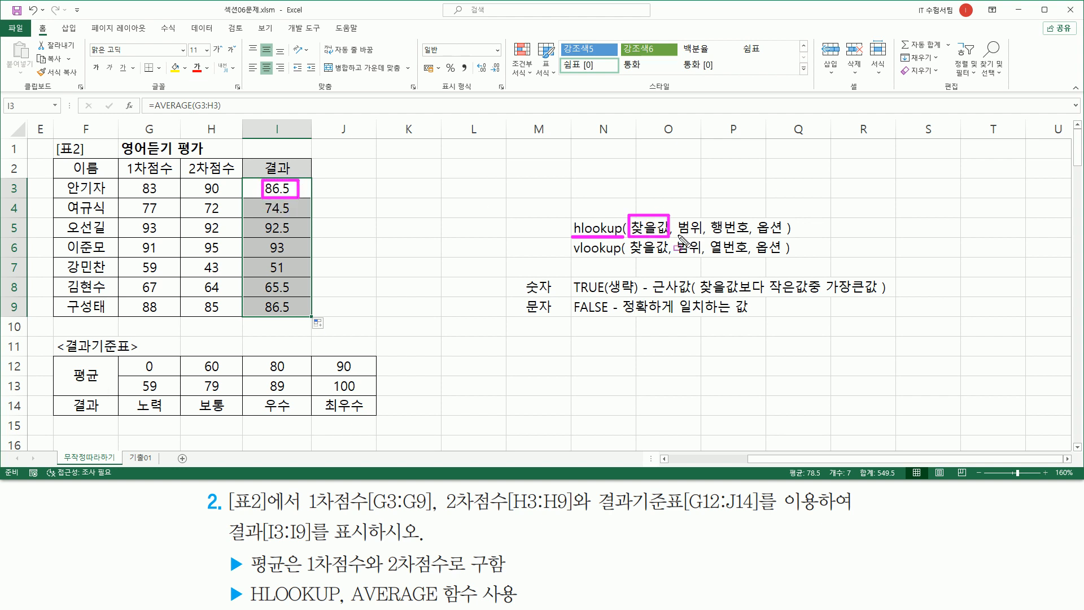
drag(676, 236, 703, 237)
mouse_move(119, 356)
mouse_down()
mouse_move(144, 374)
mouse_move(246, 389)
mouse_move(265, 414)
mouse_move(376, 416)
mouse_up()
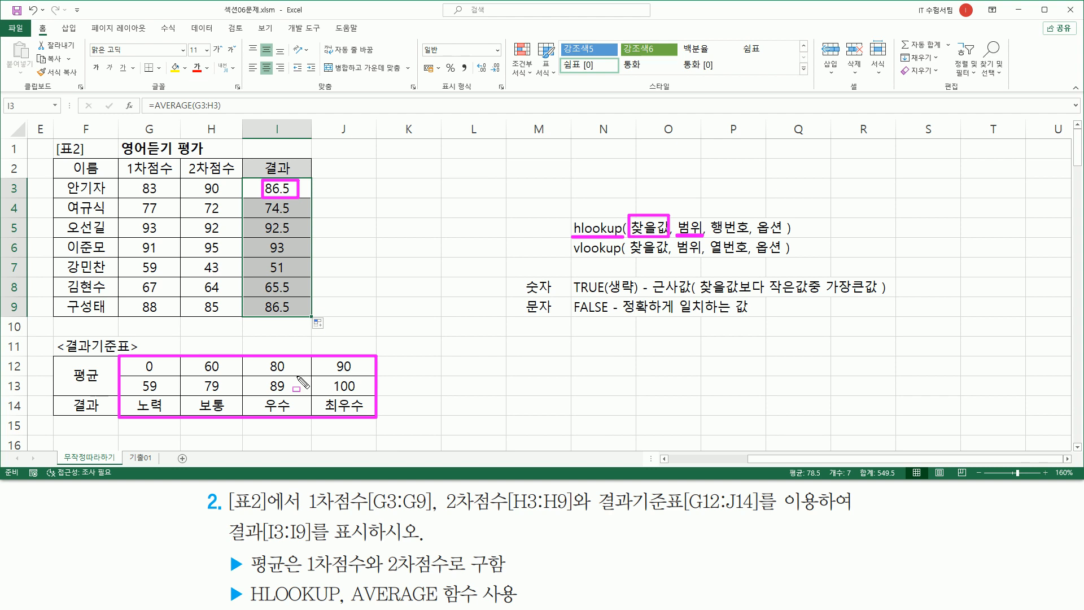
Step: Count the rows of the criteria table down to the 결과 row for the hlookup row number argument
mouse_move(711, 217)
mouse_down()
mouse_move(710, 230)
mouse_move(740, 237)
mouse_move(750, 217)
mouse_move(751, 239)
mouse_up()
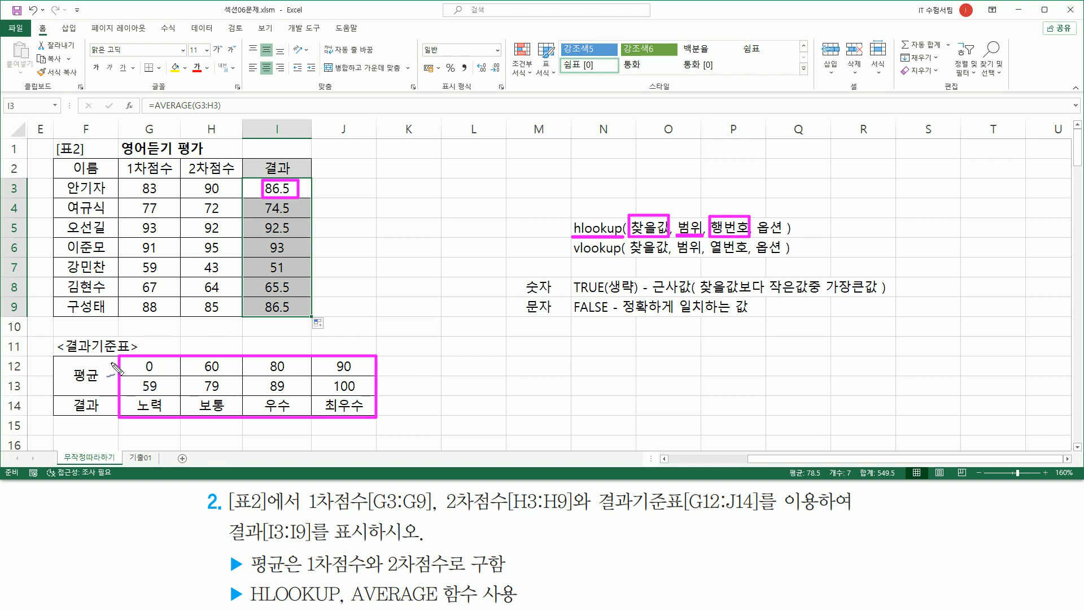
drag(111, 356, 111, 369)
mouse_move(109, 376)
mouse_down()
mouse_move(116, 382)
mouse_move(107, 391)
mouse_move(125, 391)
mouse_up()
mouse_move(107, 402)
mouse_down()
mouse_move(120, 415)
mouse_move(106, 420)
mouse_up()
mouse_move(724, 198)
mouse_down()
mouse_move(736, 204)
mouse_move(725, 213)
mouse_up()
Step: Check the TRUE and FALSE option explanations against the numeric average in I3
drag(756, 236, 785, 235)
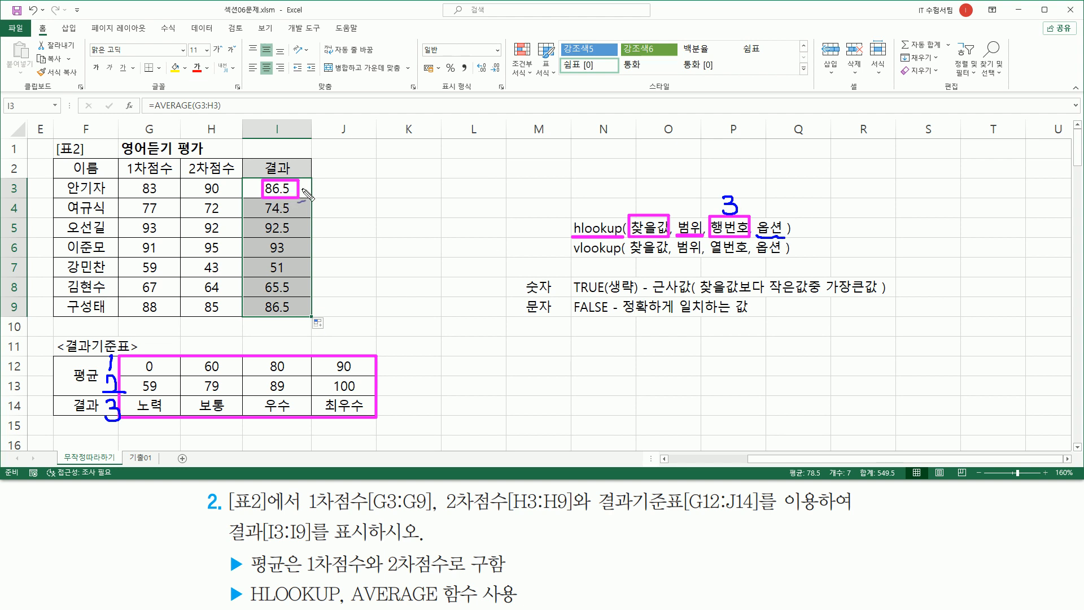
drag(305, 185, 330, 175)
mouse_move(567, 318)
mouse_down()
mouse_move(617, 320)
mouse_move(568, 315)
mouse_move(610, 316)
mouse_move(624, 294)
mouse_move(575, 289)
mouse_move(618, 272)
mouse_move(644, 282)
mouse_move(638, 292)
mouse_up()
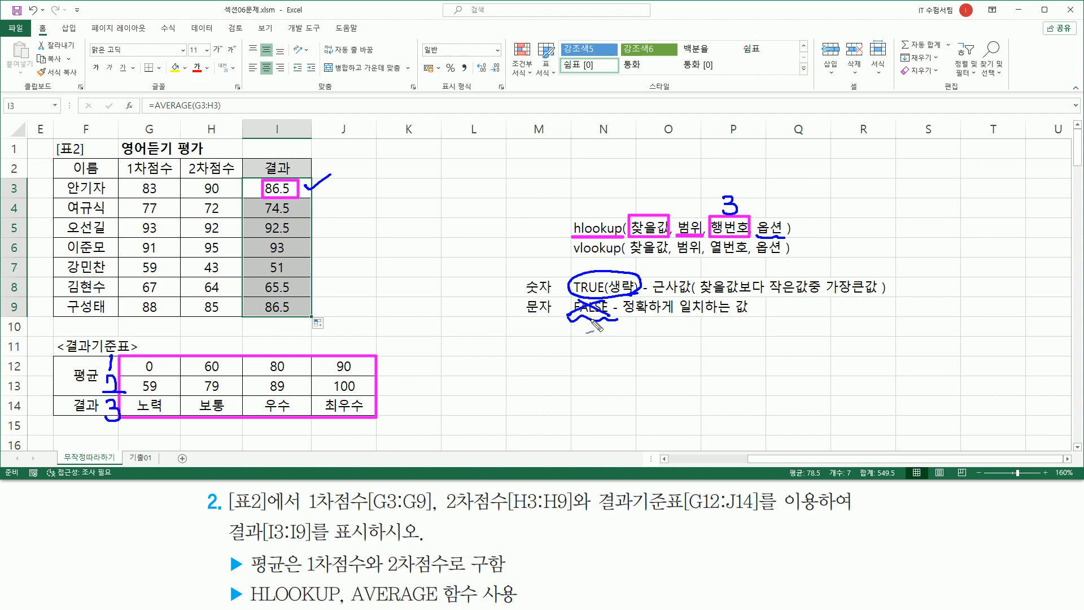
mouse_move(610, 280)
mouse_down()
mouse_move(616, 289)
mouse_move(635, 264)
mouse_up()
mouse_move(782, 220)
mouse_down()
mouse_move(759, 241)
mouse_move(771, 233)
mouse_move(786, 243)
mouse_up()
key(Escape)
Step: Nest AVERAGE(G3:H3) in I3 as the lookup value of an HLOOKUP function
click(266, 189)
double_click(279, 189)
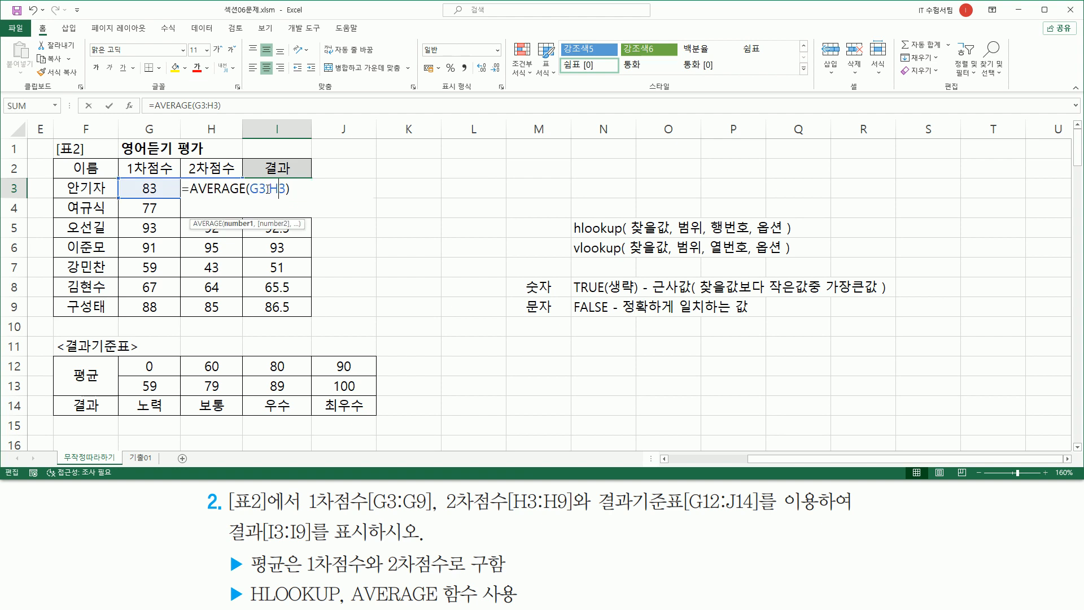
drag(191, 189, 293, 190)
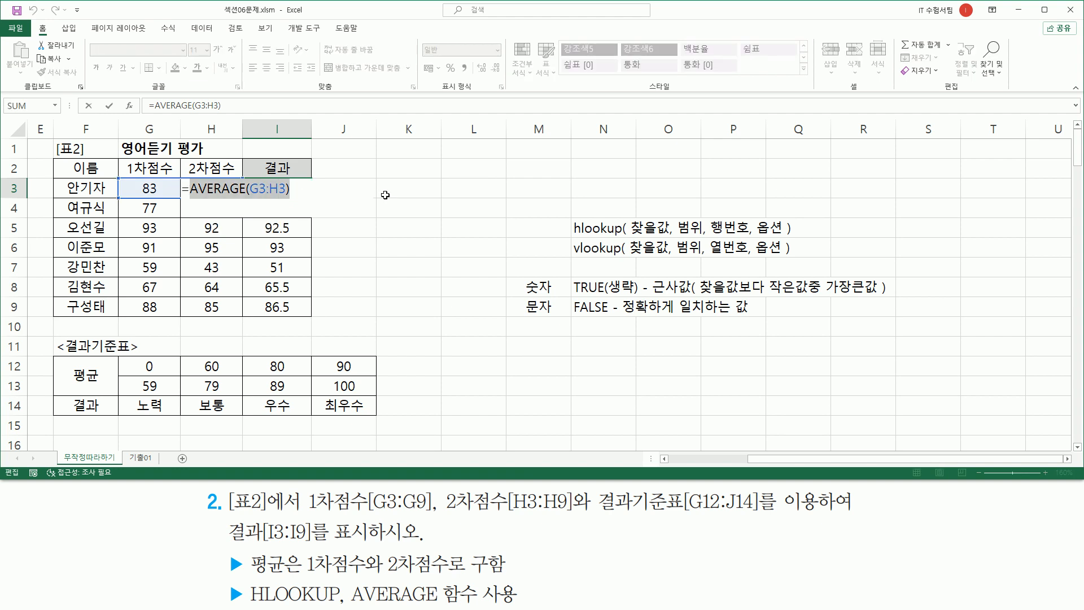
key(ctrl+x)
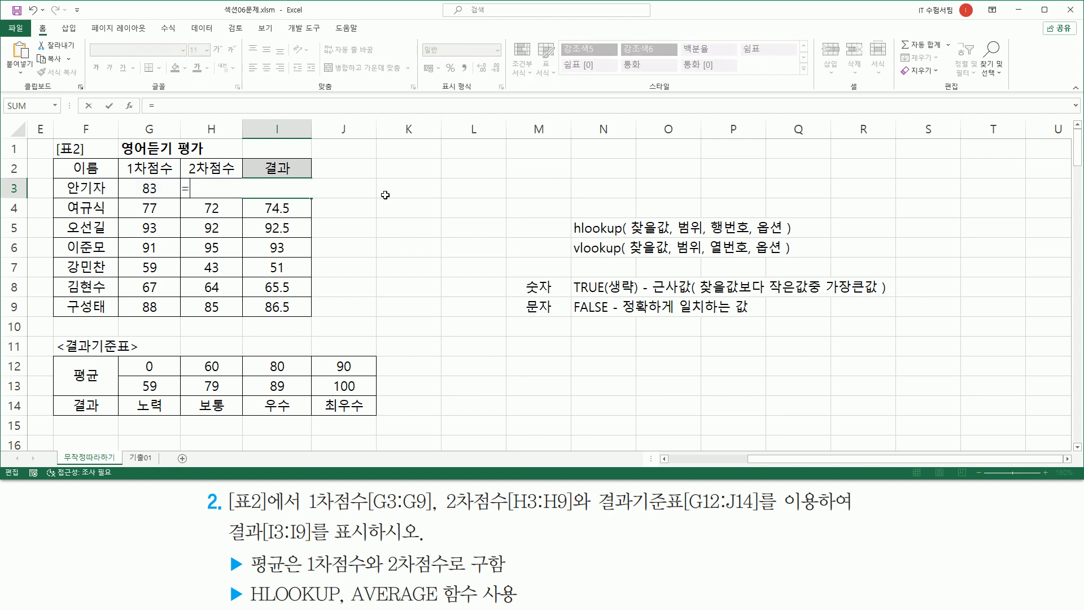
text(hl)
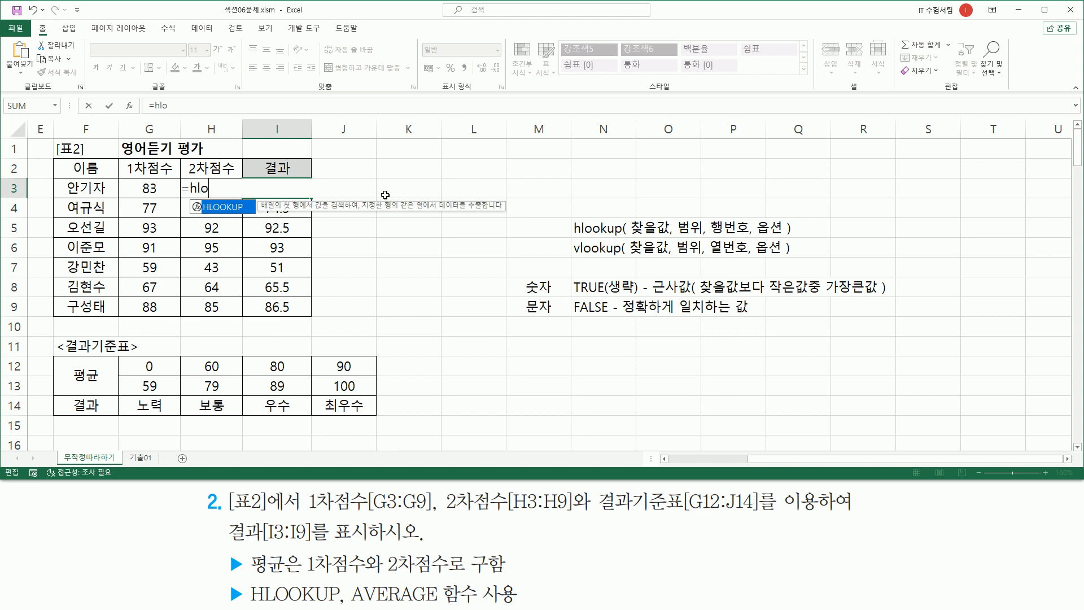
text(o)
key(Tab)
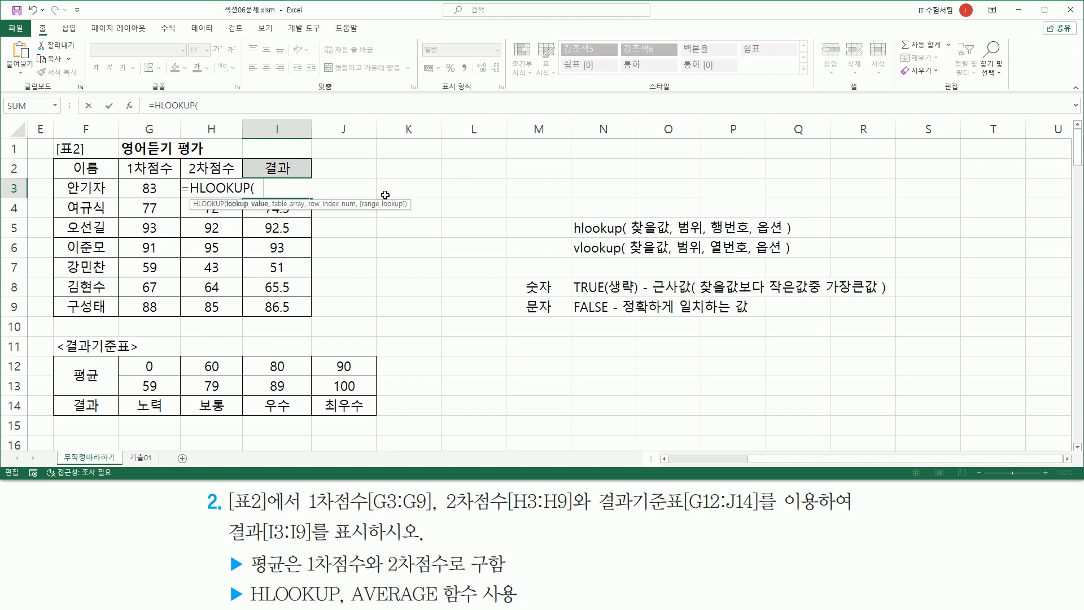
key(ctrl+v)
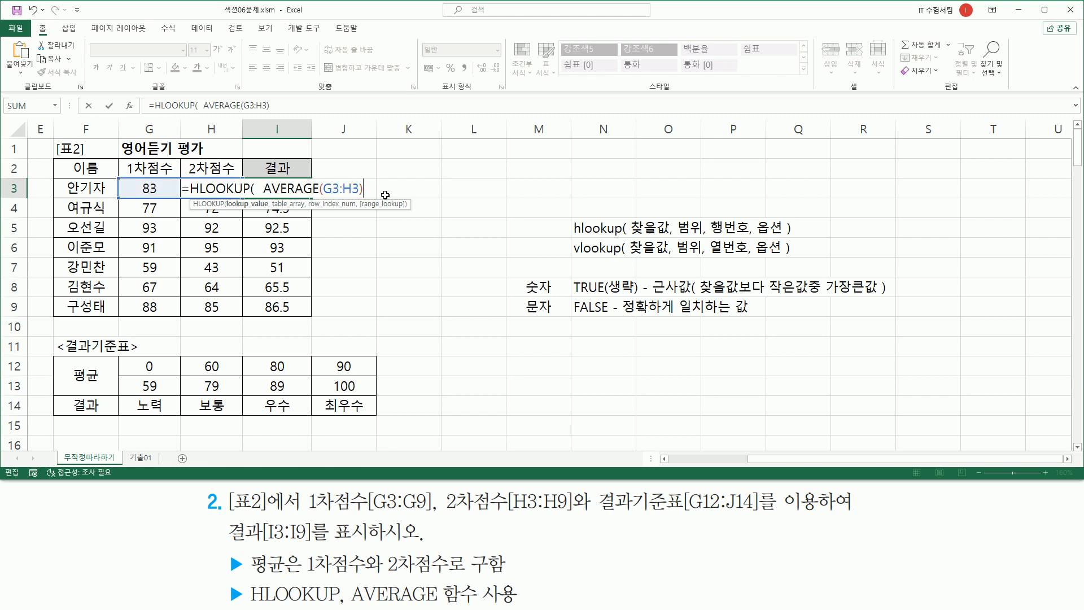
Step: Complete the HLOOKUP formula in I3 with the range G12:J14 and row number 3
text(,)
drag(147, 365, 342, 398)
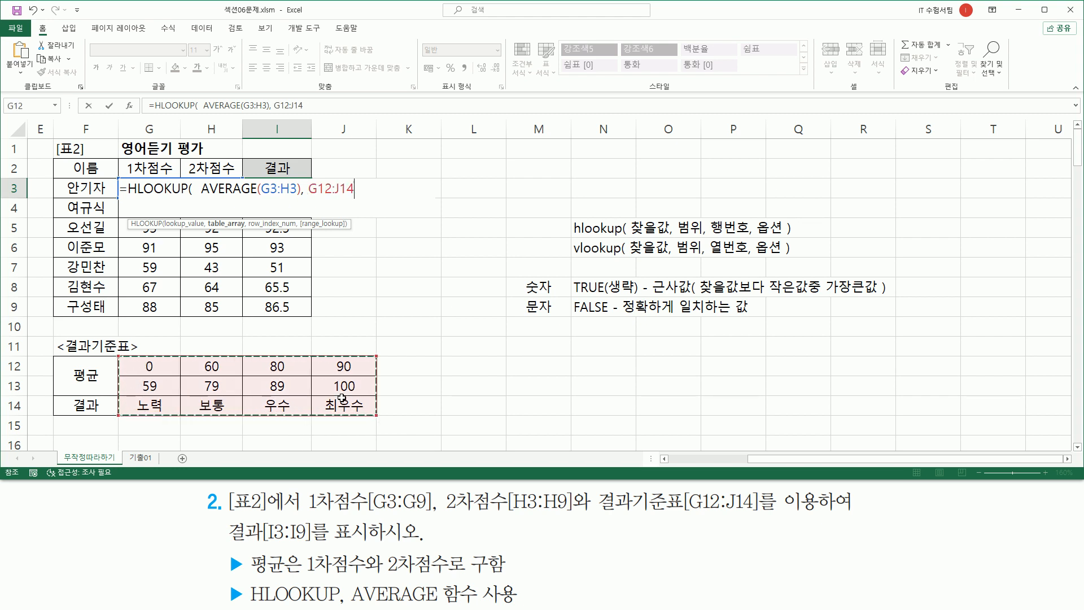
text(, 3)
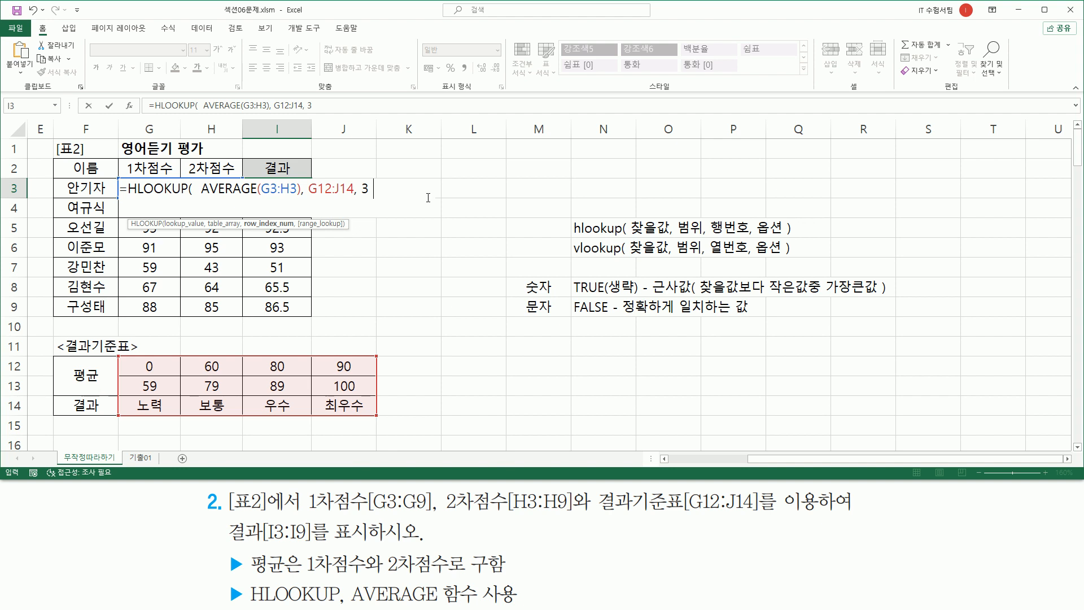
text())
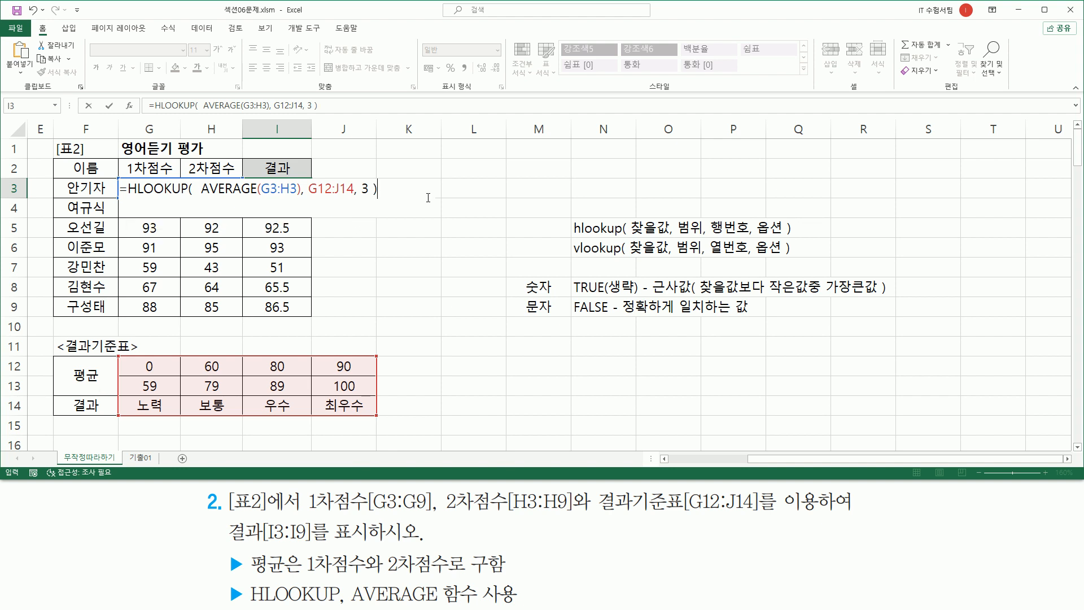
key(Return)
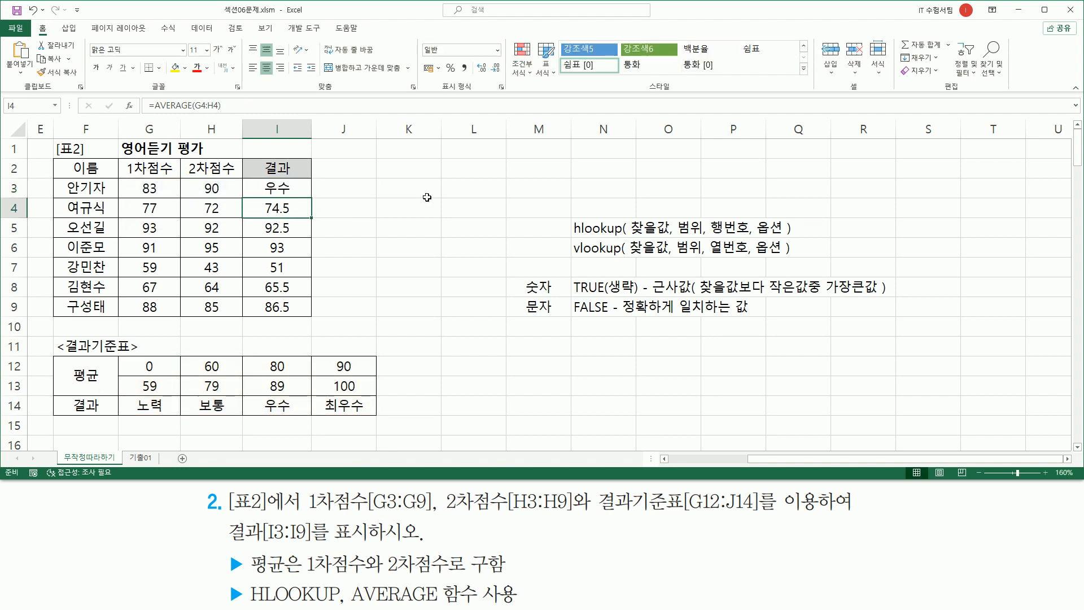
Step: Compare the result in I3 with the 80 to 89 column of the criteria table and fill the formula down to I9
click(290, 191)
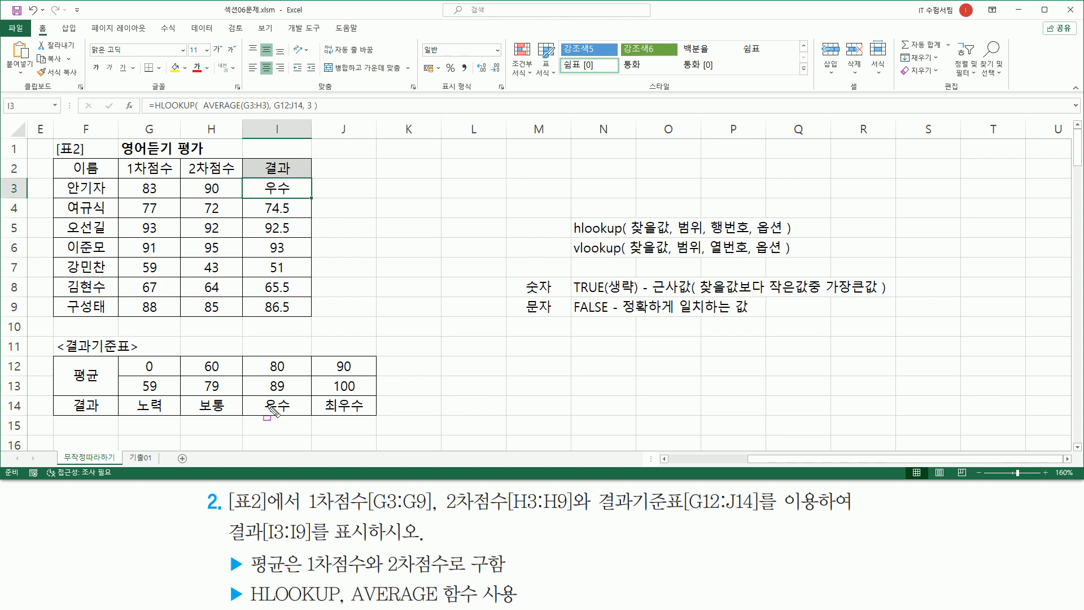
drag(261, 395, 293, 413)
drag(262, 356, 291, 395)
key(Escape)
drag(309, 197, 304, 321)
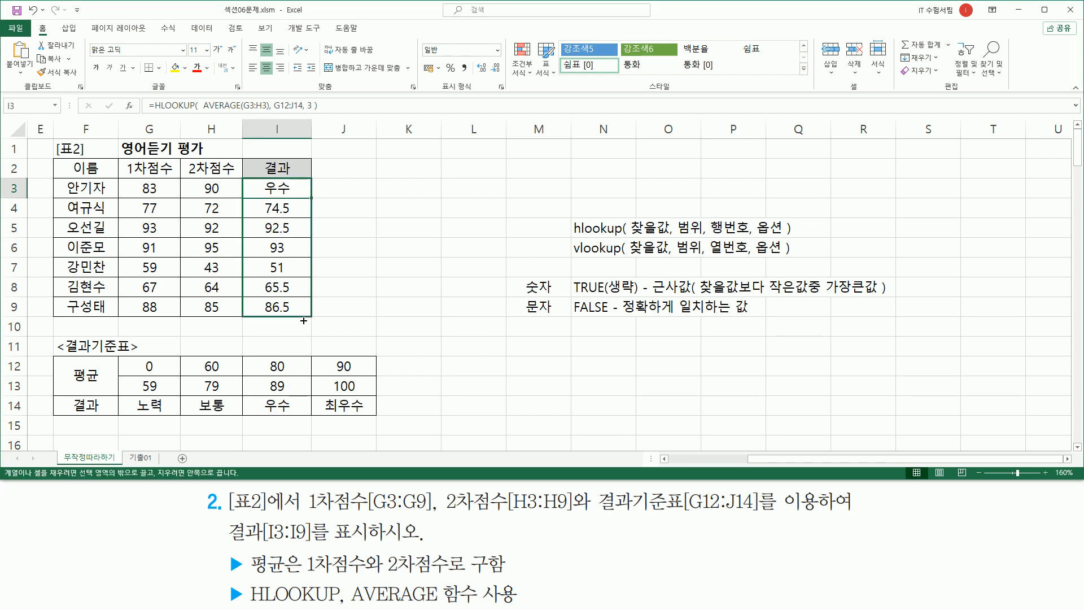
drag(304, 321, 304, 321)
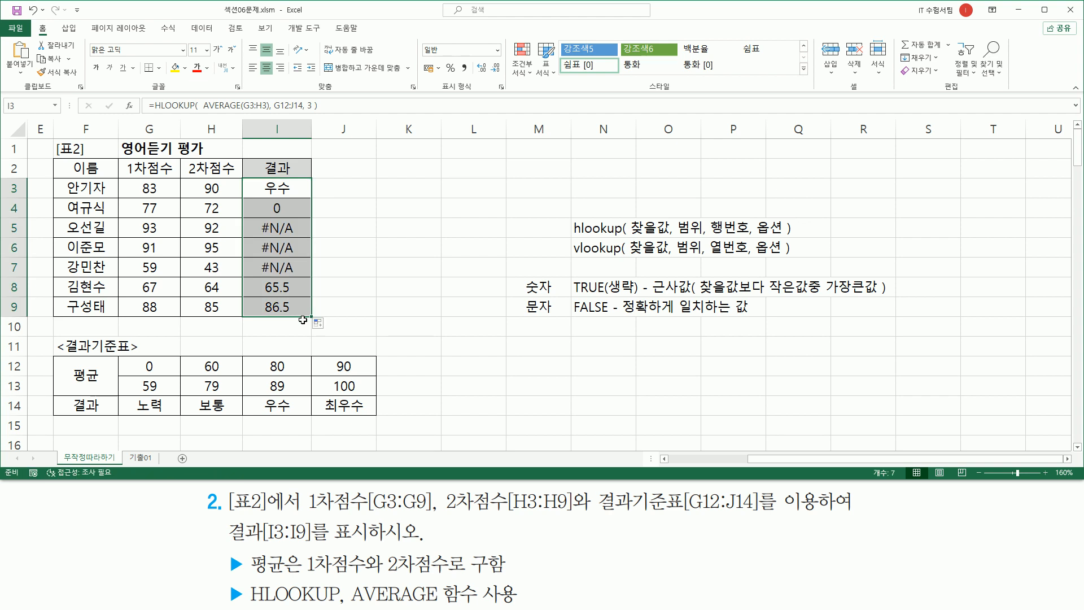
Step: Examine the filled results in I3:I9 and the lookup range G12:J14 that the formula refers to
click(287, 191)
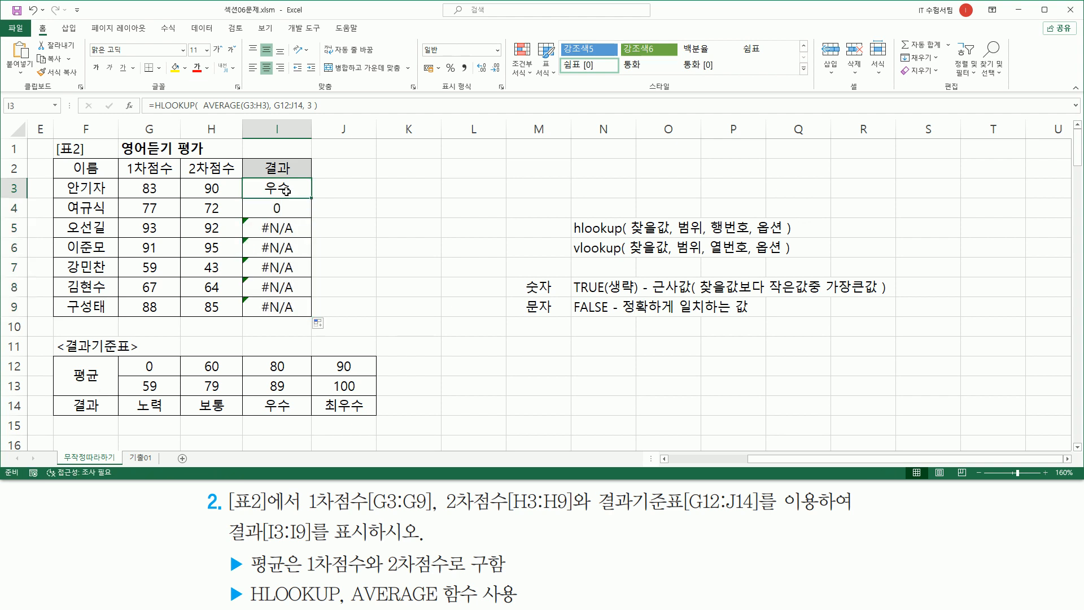
key(ctrl+2)
mouse_move(258, 182)
mouse_down()
mouse_move(297, 196)
mouse_move(279, 212)
mouse_move(292, 236)
mouse_move(287, 274)
mouse_up()
mouse_move(254, 277)
mouse_down()
mouse_move(279, 286)
mouse_move(297, 312)
mouse_up()
mouse_move(120, 357)
mouse_down()
mouse_move(127, 394)
mouse_move(374, 418)
mouse_up()
key(Escape)
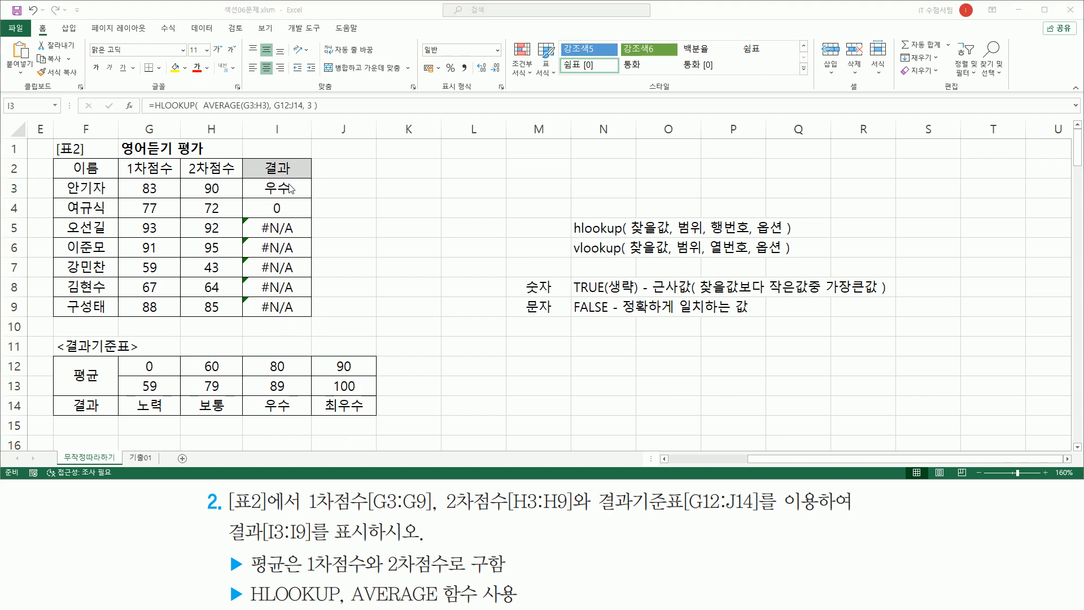
Step: Make the lookup range in the I3 formula absolute as $G$12:$J$14 and fill the formula down to I9
double_click(290, 188)
drag(308, 189, 357, 188)
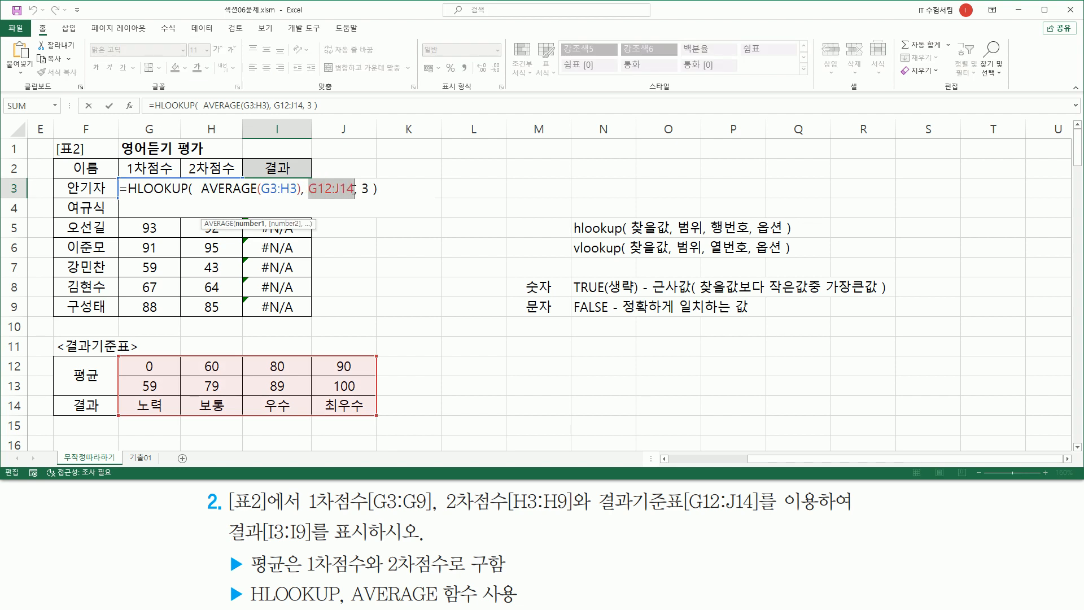
key(F4)
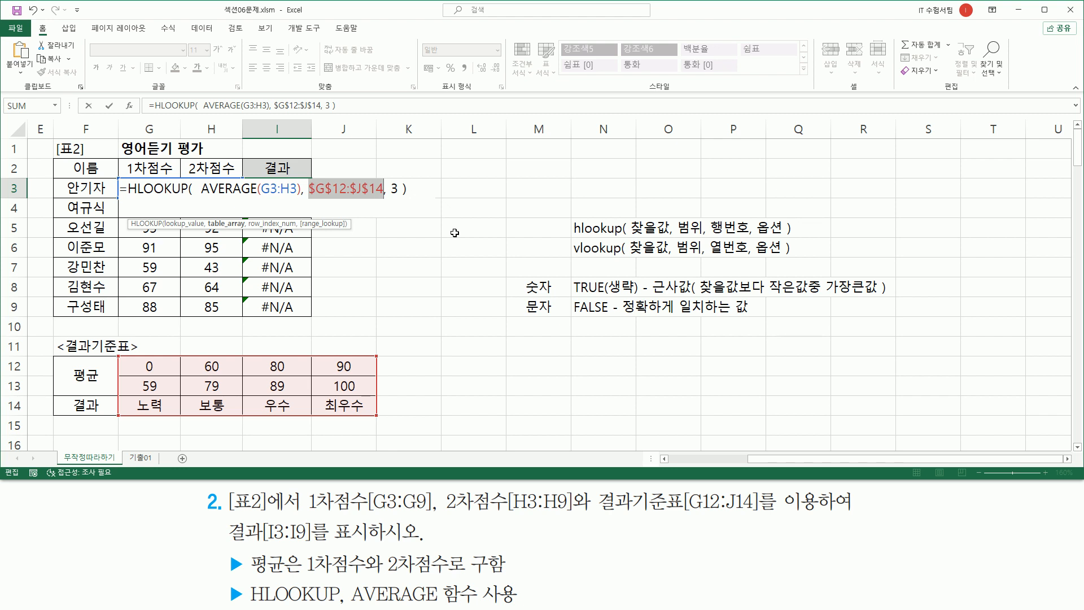
key(Return)
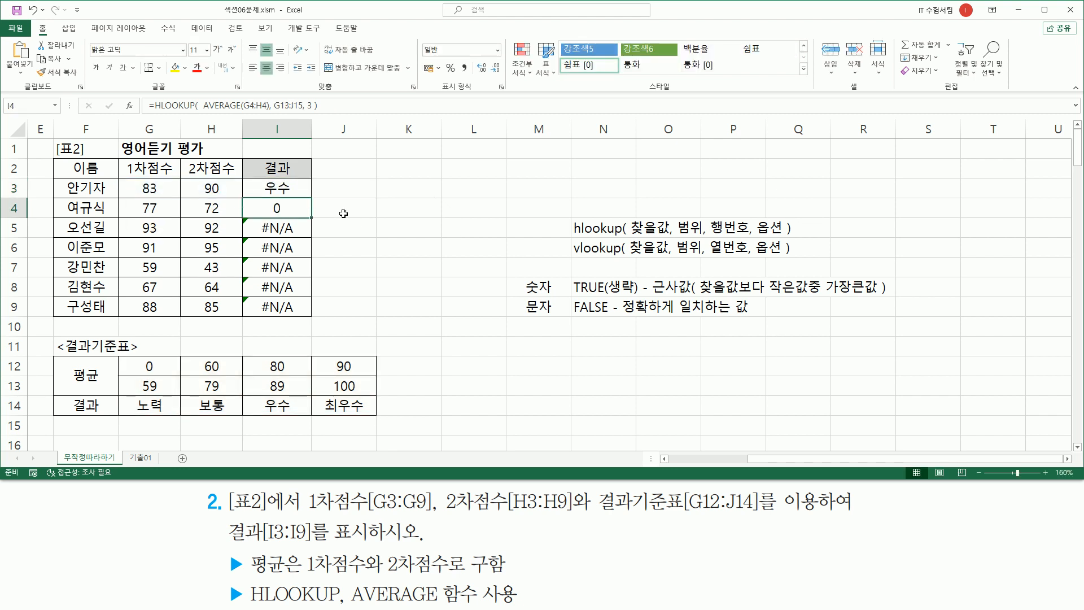
click(295, 188)
drag(311, 198, 309, 311)
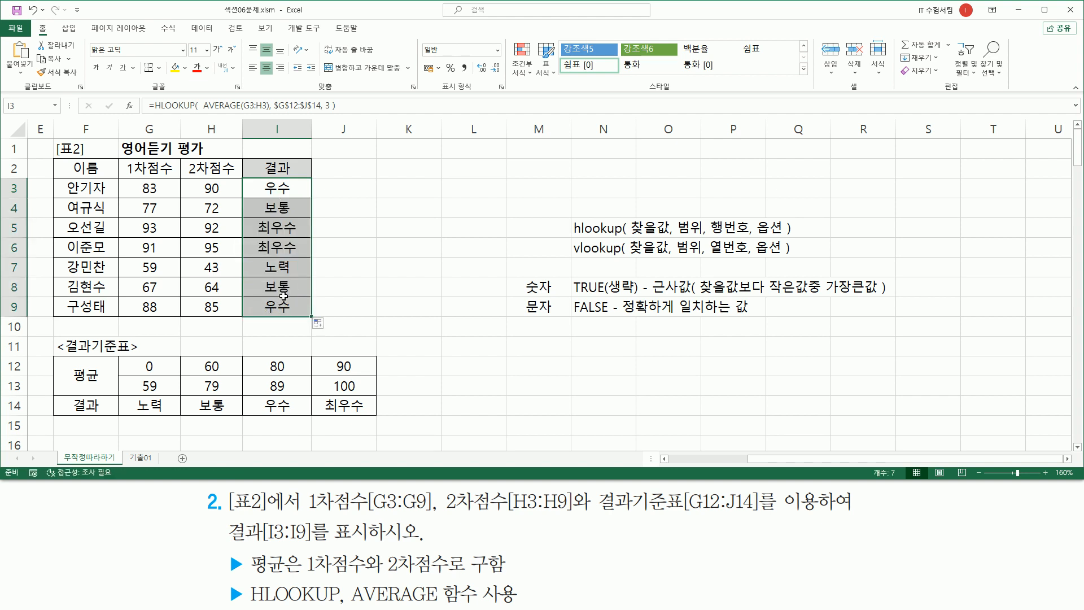
Step: Add a $ after 범위 in the hlookup note in N5 and the vlookup note in N6
double_click(603, 232)
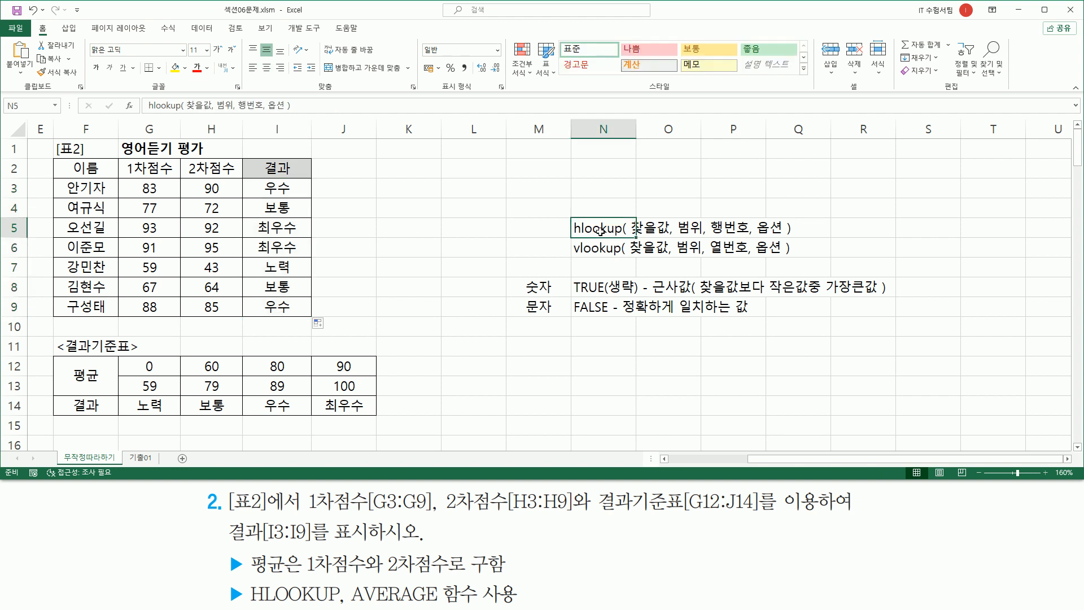
double_click(689, 227)
click(702, 229)
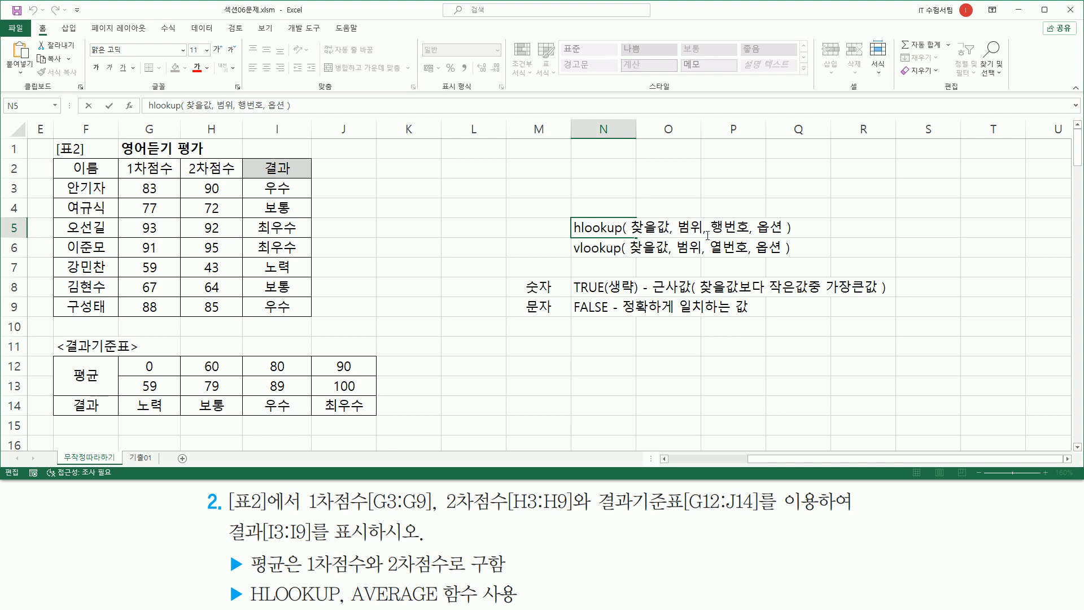
text($)
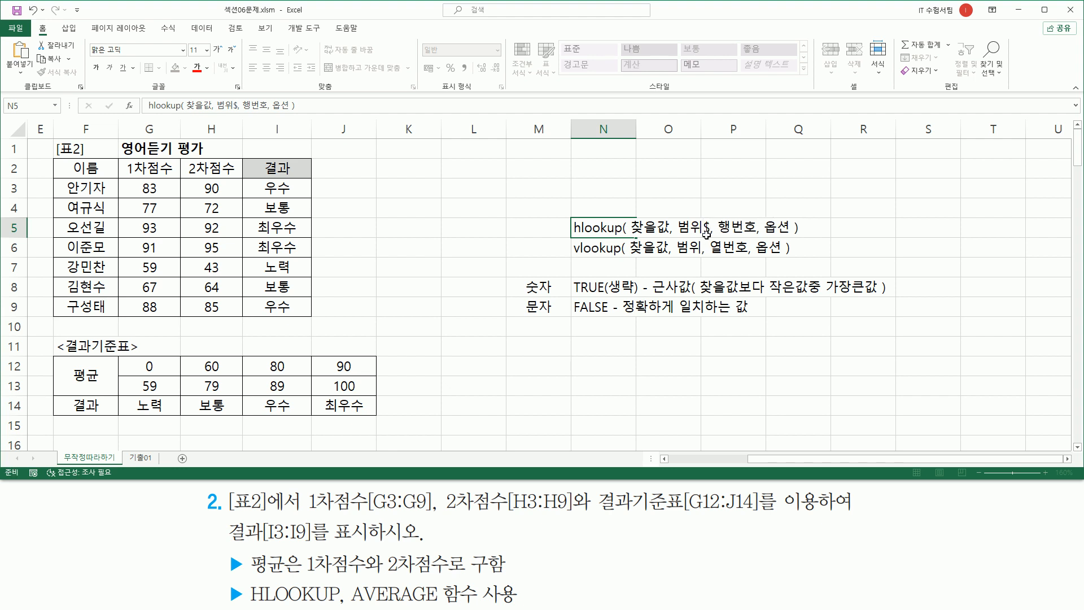
key(Return)
double_click(616, 246)
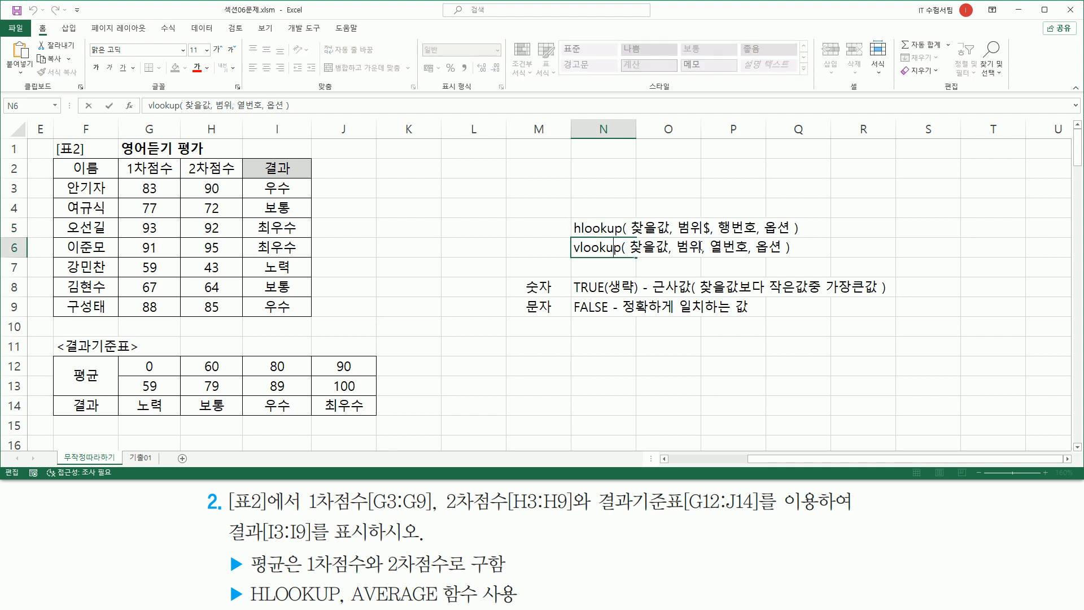
text($)
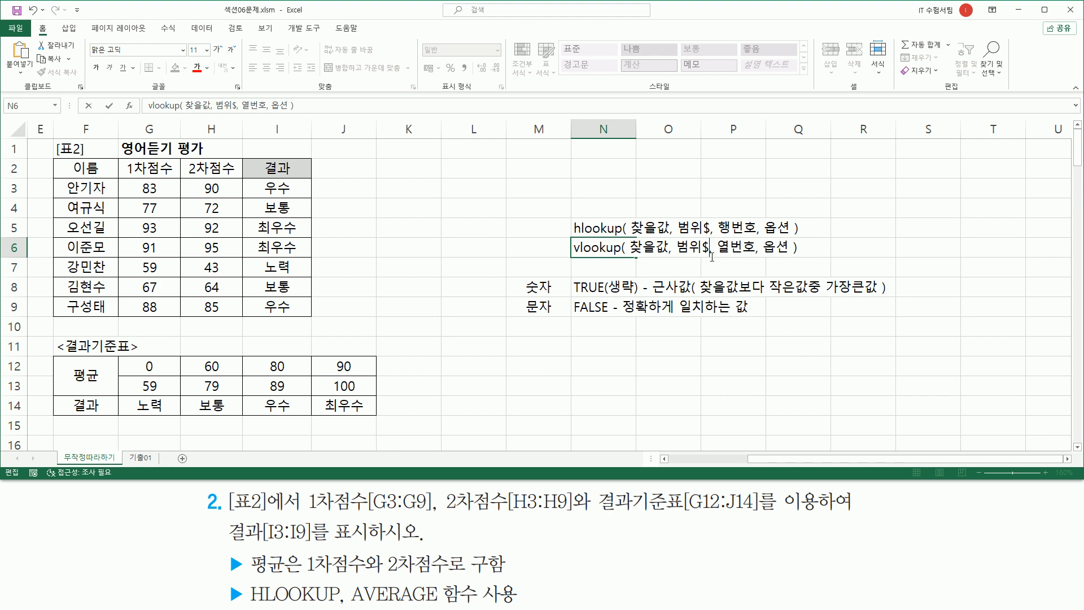
key(Return)
key(ctrl+2)
drag(675, 217, 703, 258)
key(Escape)
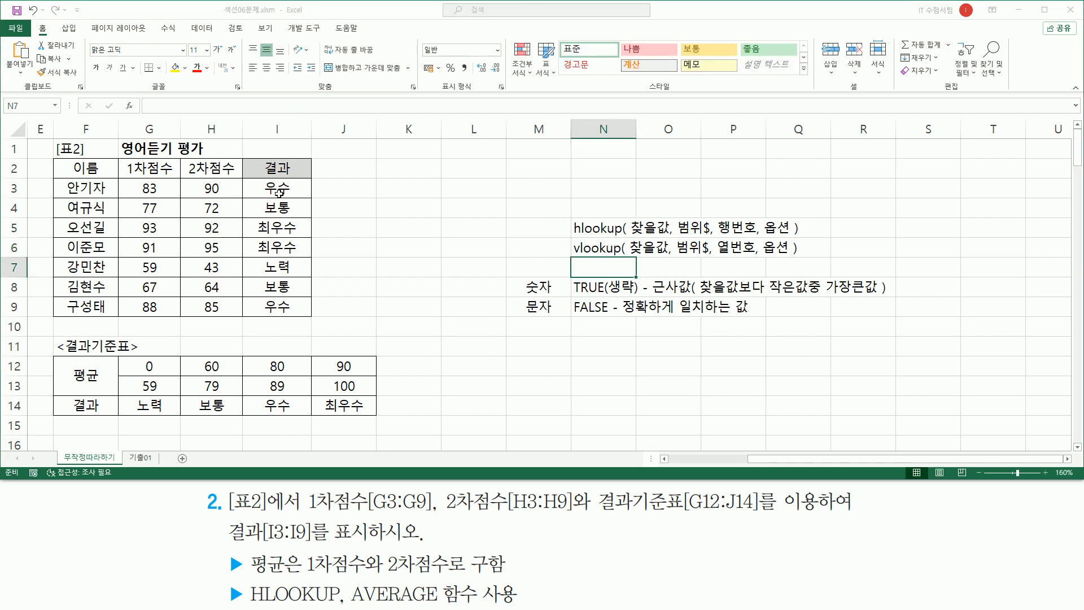
Step: Copy the I3 formula as plain text into N12: =HLOOKUP( AVERAGE(G3:H3), $G$12:$J$14, 3 )
click(281, 189)
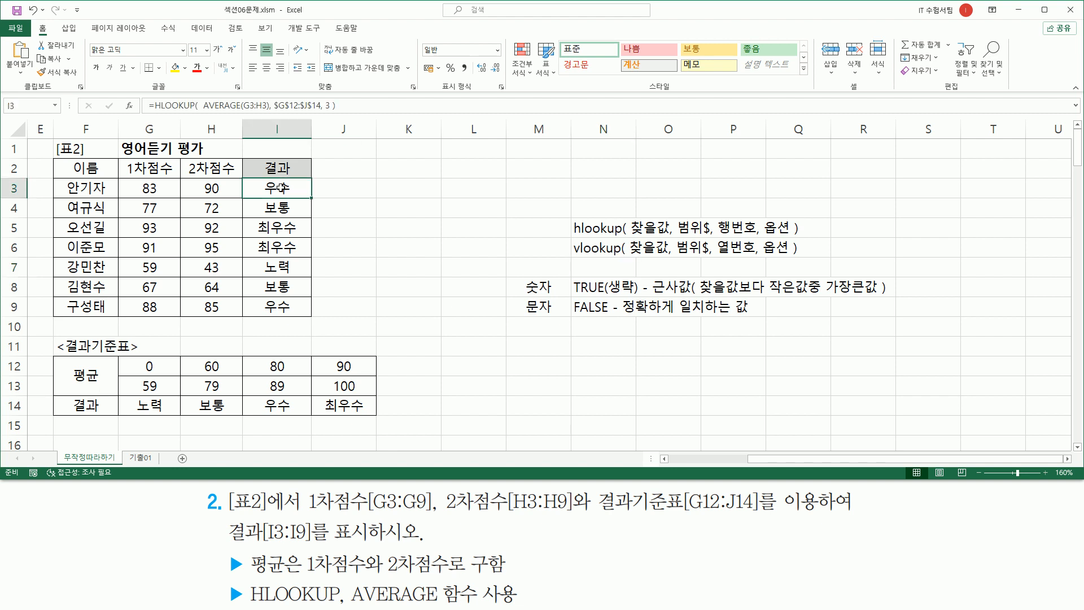
click(579, 364)
text('=HLOOKUP(  AVERAGE(G3:H3), $G$12:$J$14, 3 ))
key(Return)
click(481, 345)
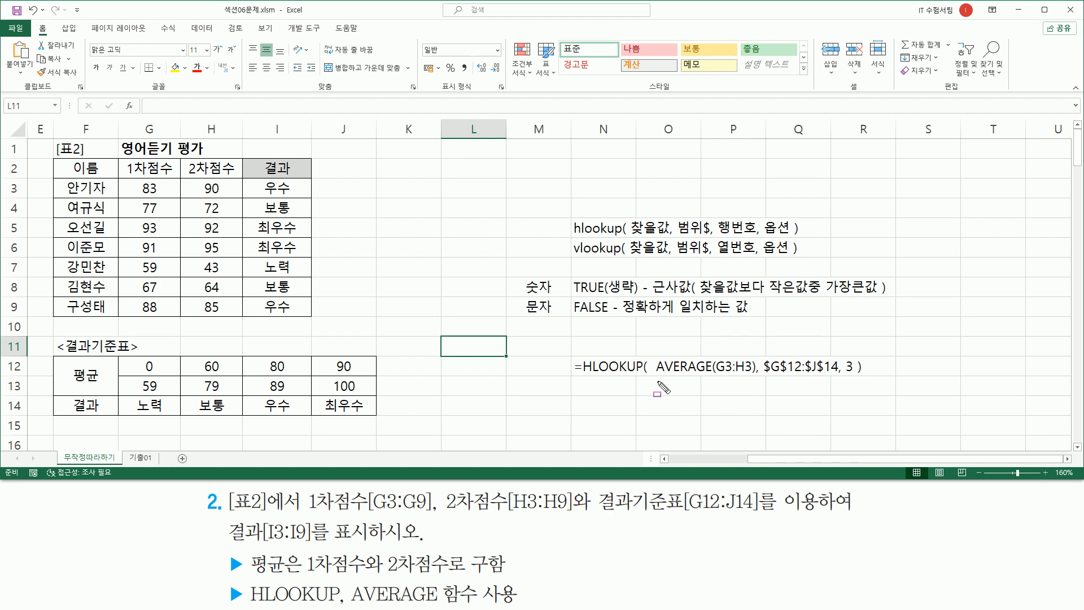
Step: Review the copied HLOOKUP formula's arguments in N12 against the lookup table G12:J14 and its third row
drag(654, 375, 755, 349)
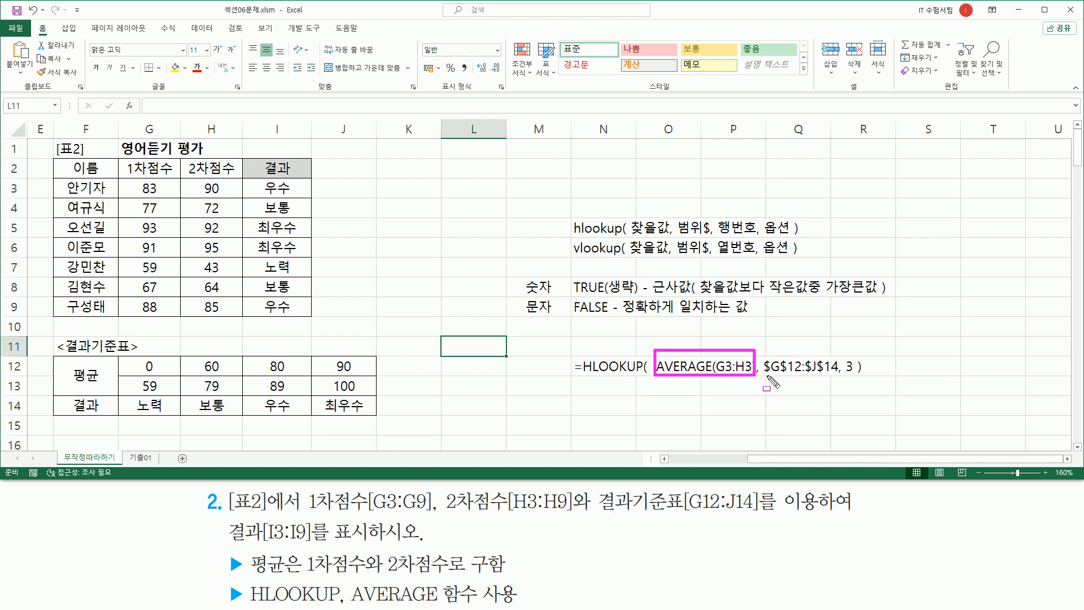
drag(762, 389, 839, 389)
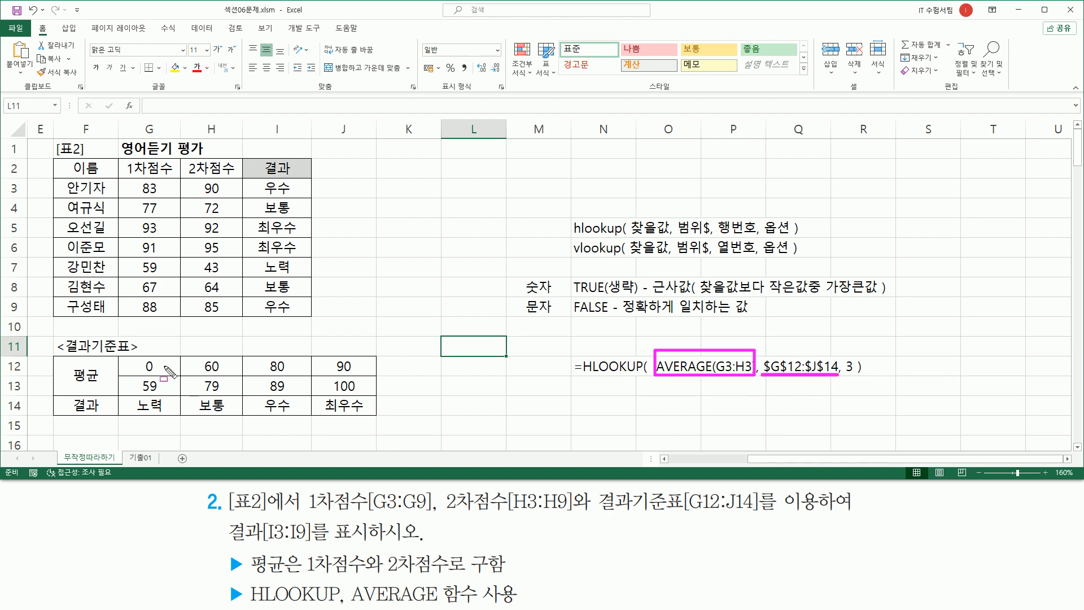
drag(117, 354, 377, 413)
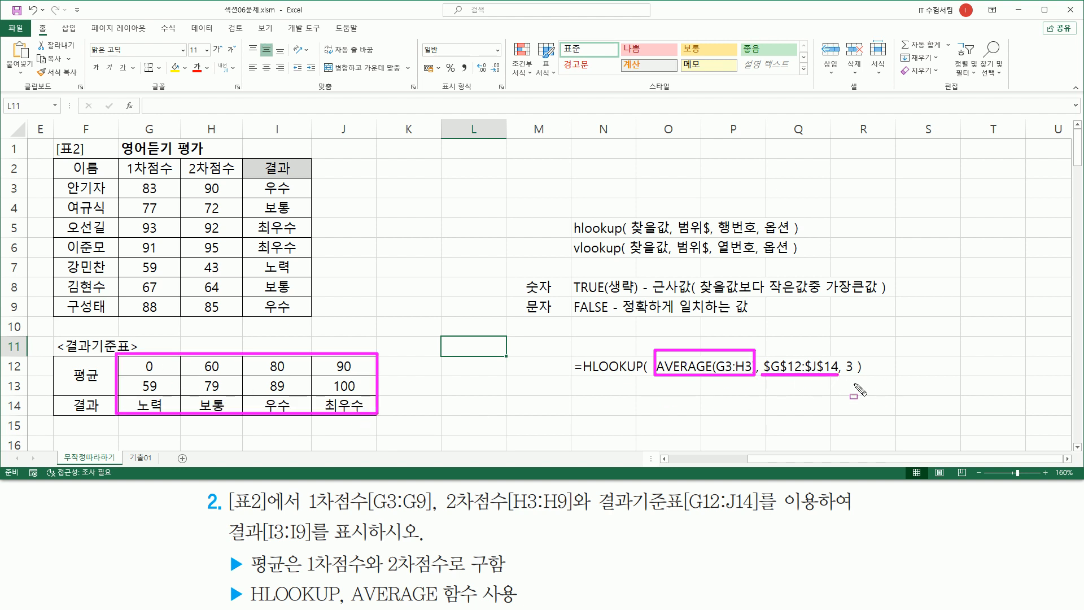
drag(845, 352, 857, 389)
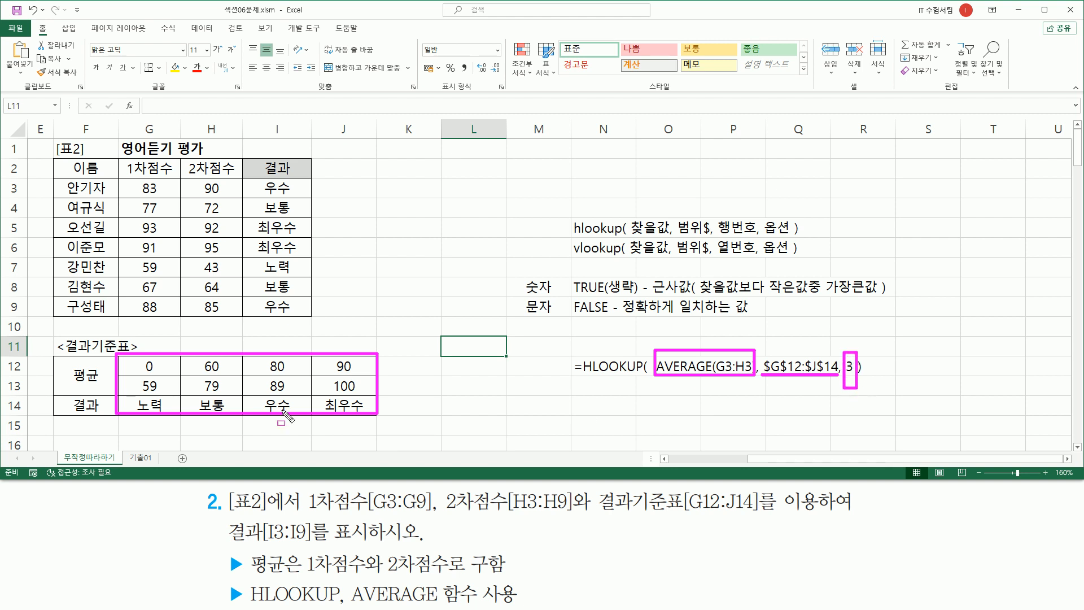
mouse_move(112, 399)
mouse_down()
mouse_move(144, 411)
mouse_move(397, 416)
mouse_up()
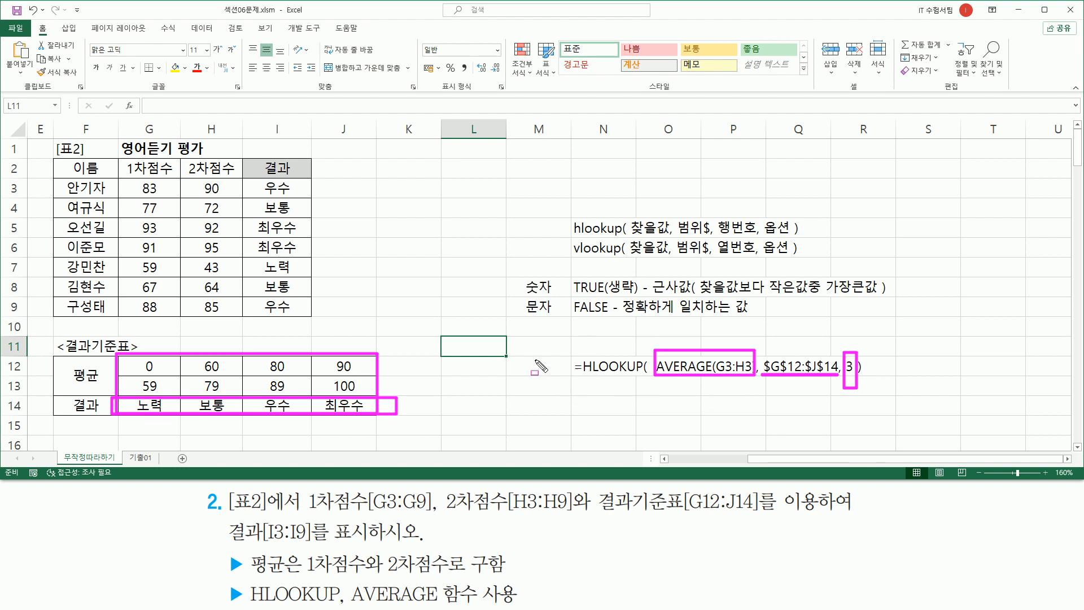
key(Escape)
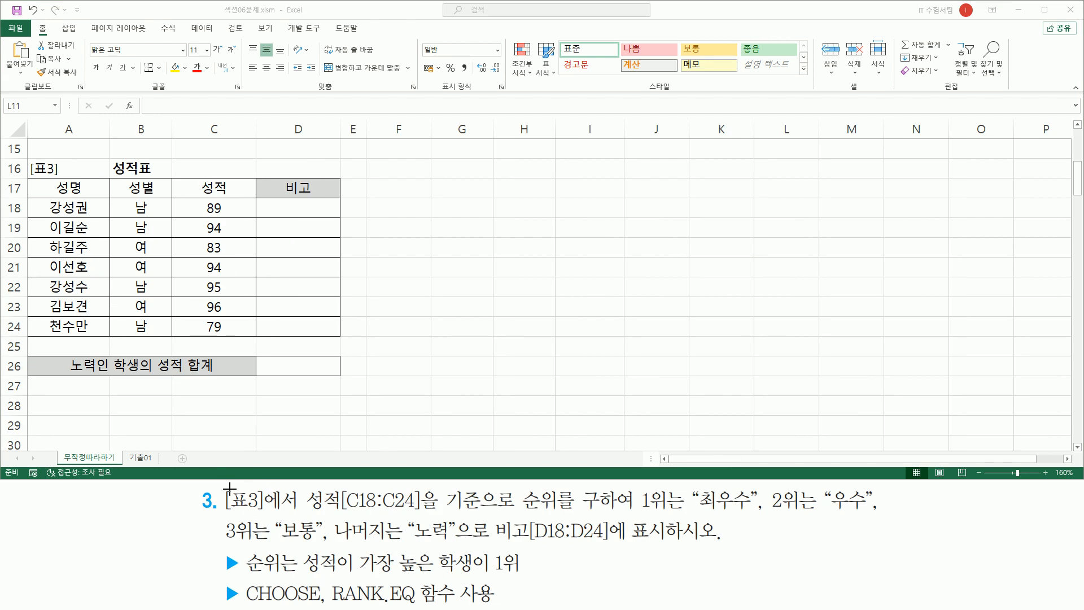
Step: Read exercise 3 against [표3]: the C18:C24 scores, the rank labels, the D18:D24 target range, the ranking condition and the required functions
key(ctrl+shift+d)
drag(223, 487, 302, 513)
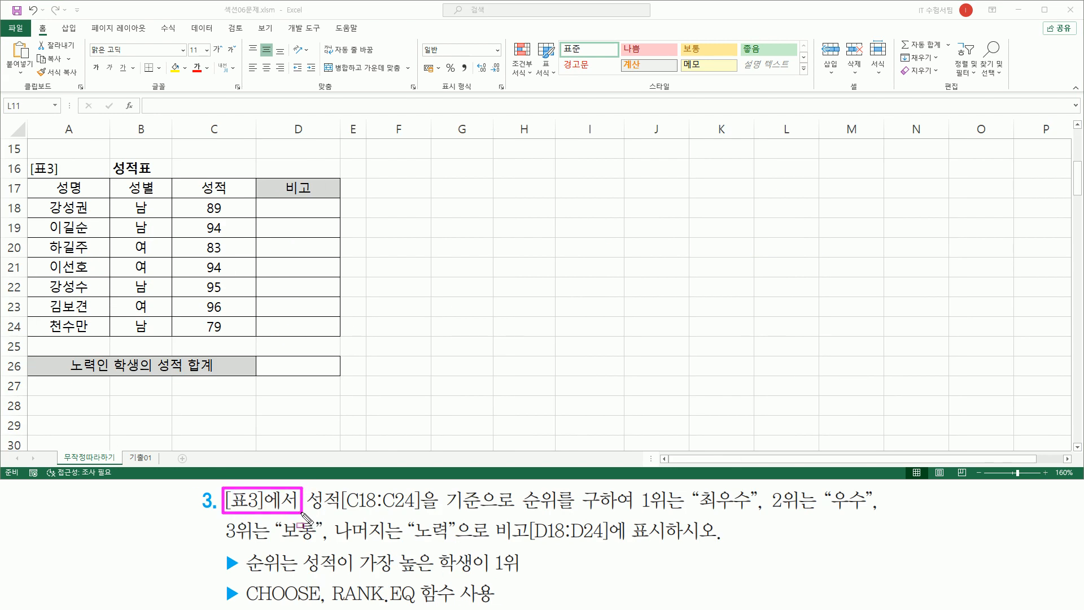
drag(28, 162, 343, 339)
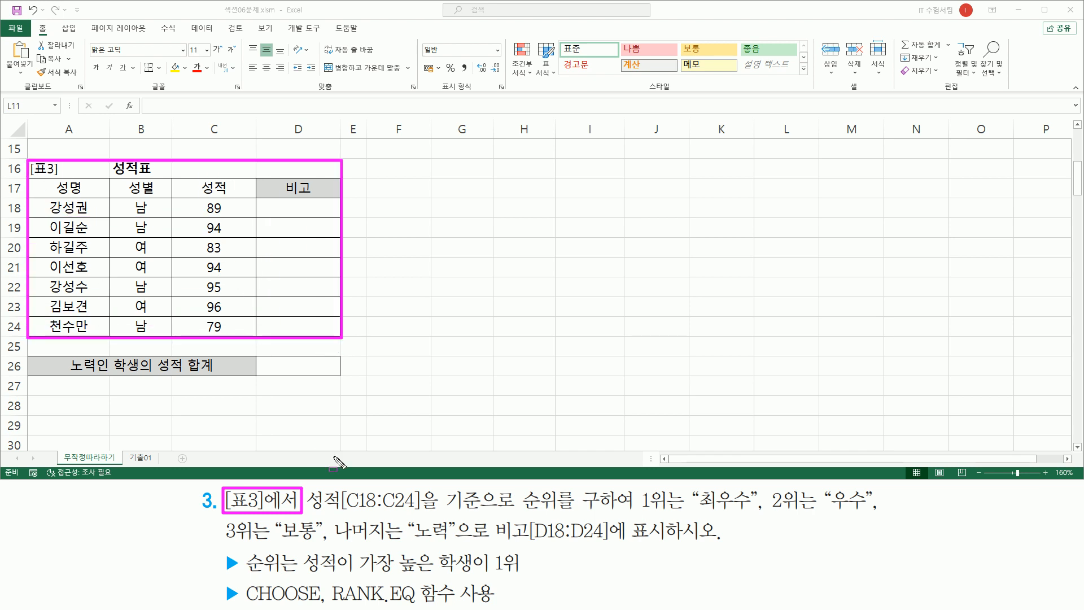
drag(308, 510, 432, 510)
drag(196, 198, 232, 337)
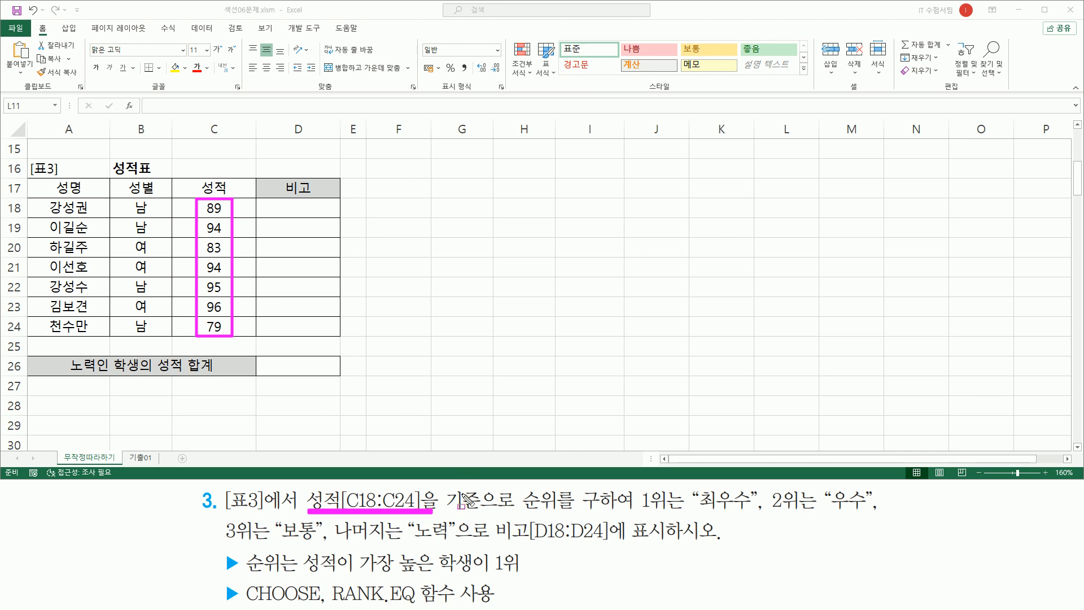
drag(520, 512, 635, 514)
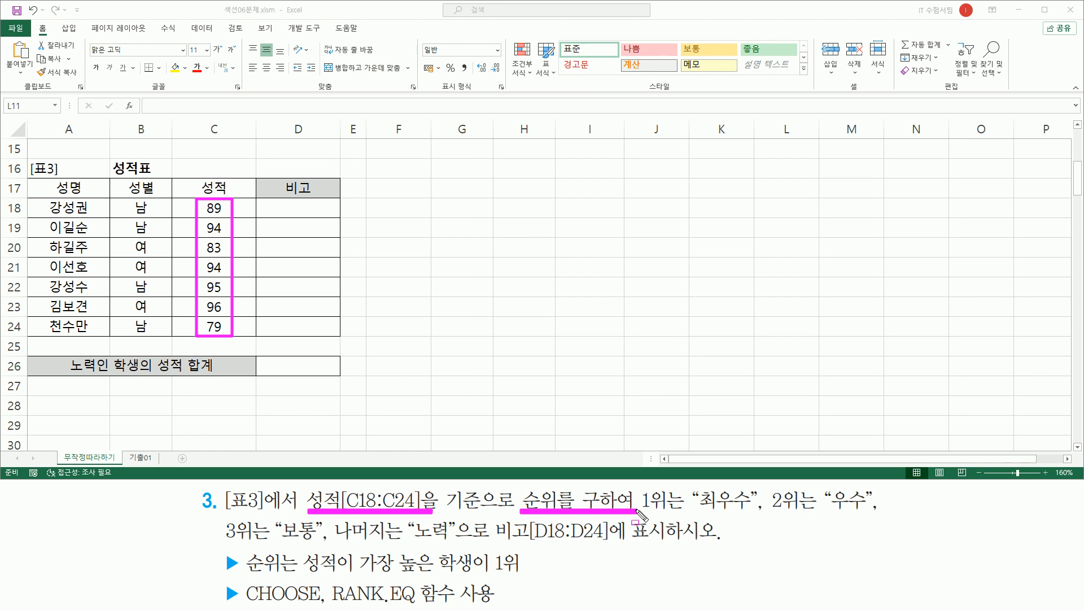
mouse_move(639, 484)
mouse_down()
mouse_move(776, 524)
mouse_move(767, 513)
mouse_move(876, 512)
mouse_up()
mouse_move(220, 516)
mouse_down()
mouse_move(351, 547)
mouse_move(331, 546)
mouse_move(664, 543)
mouse_up()
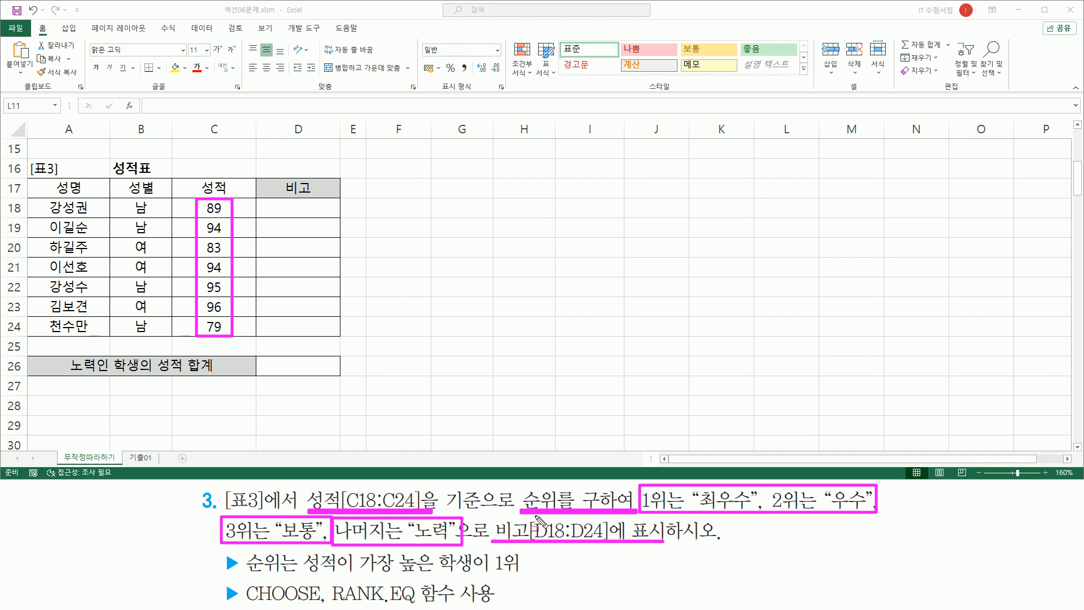
mouse_move(244, 548)
mouse_down()
mouse_move(293, 577)
mouse_move(523, 577)
mouse_up()
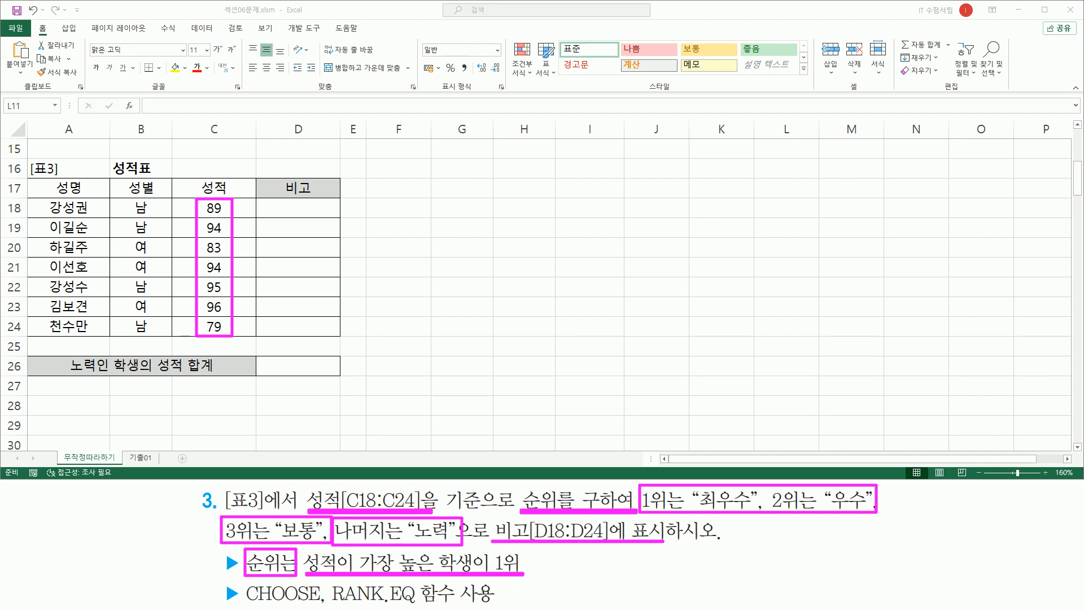
mouse_move(367, 583)
mouse_down()
mouse_move(384, 591)
mouse_move(391, 575)
mouse_up()
key(Escape)
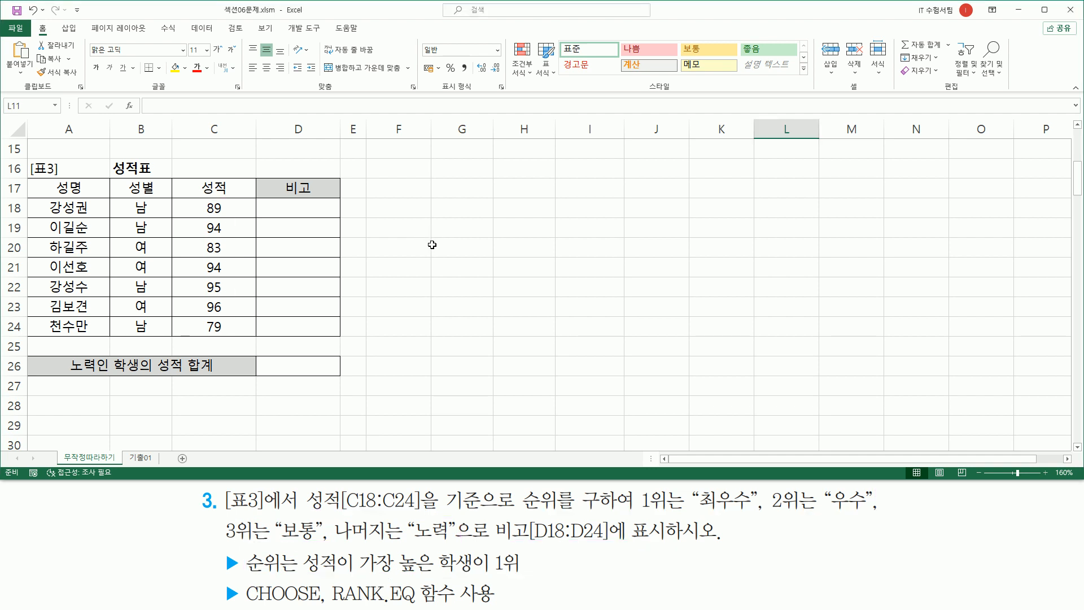
Step: Write the function syntax note rank.eq( 인수, 범위, 옵션 ) in F19
click(419, 231)
text(rank.eq( )
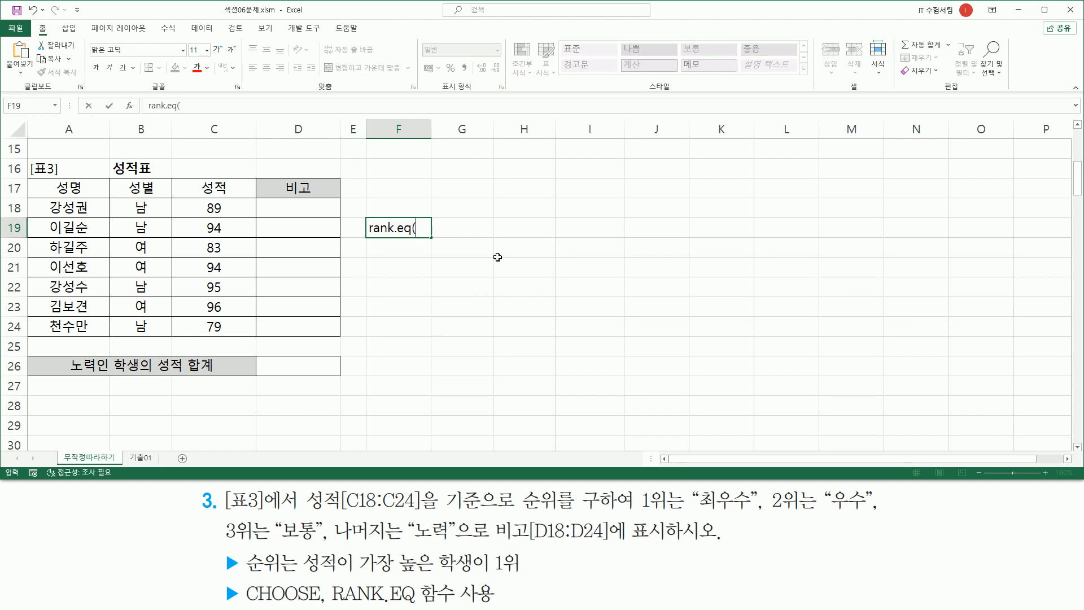
text(인수, 범위,)
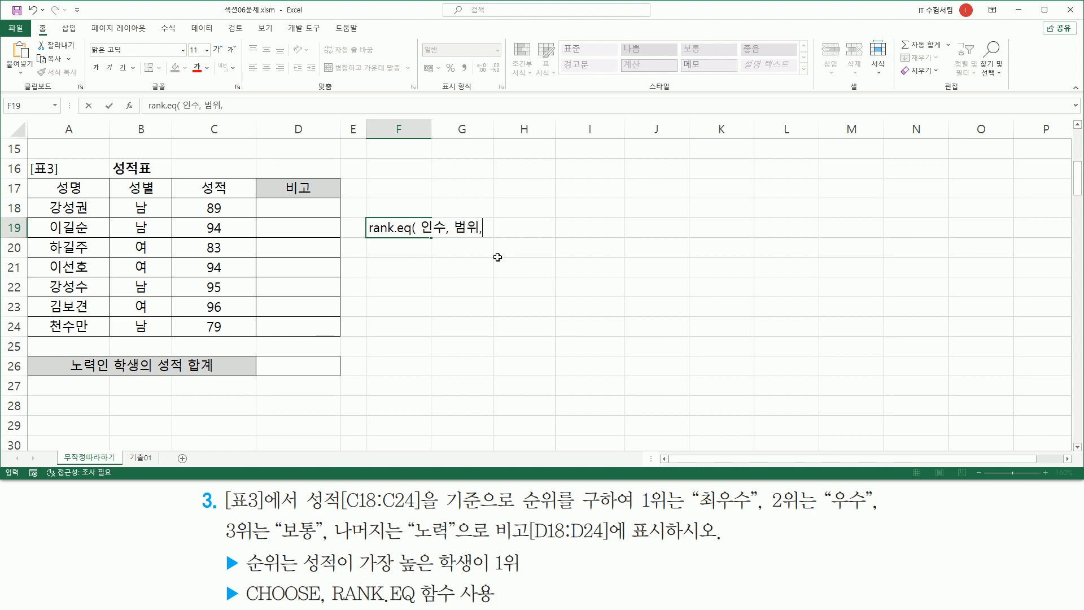
text( 옵션)
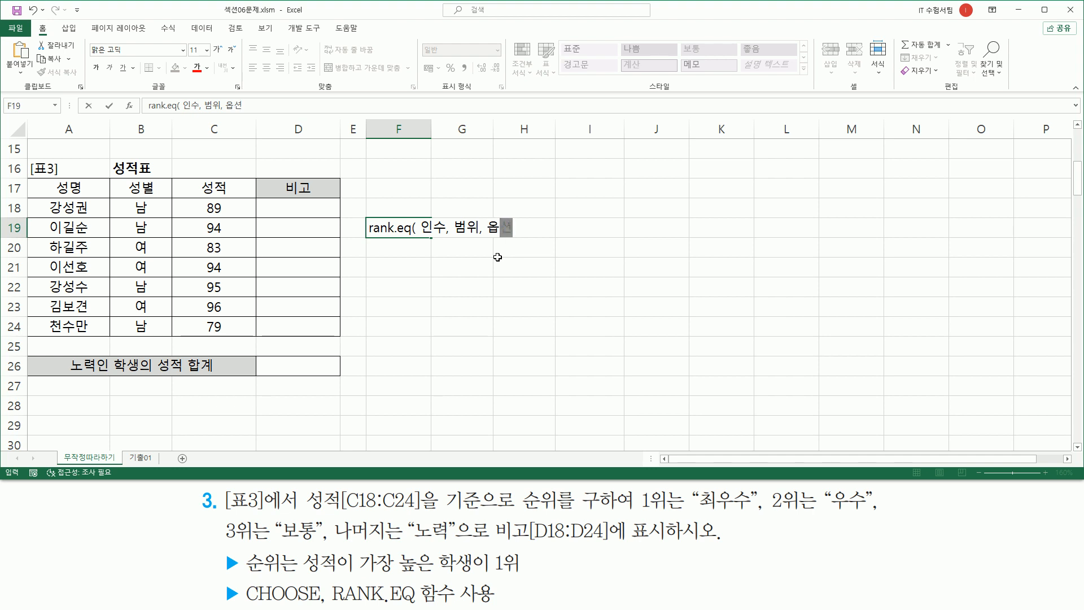
text( ))
key(Return)
key(Up)
Step: Change the first argument in the F19 rank.eq note to 내점수
double_click(395, 228)
drag(420, 228, 443, 230)
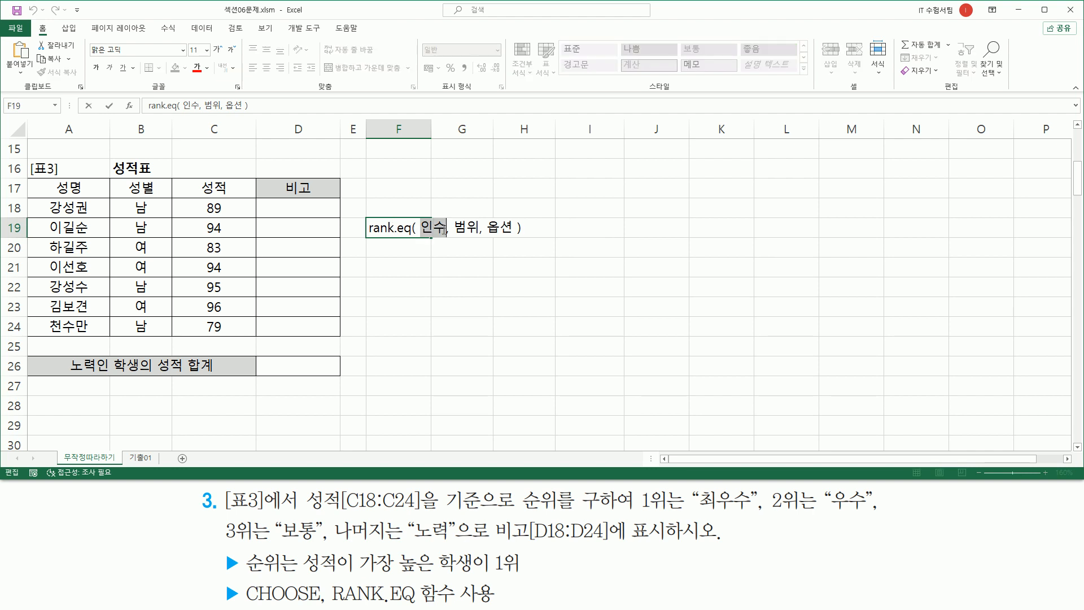
text(내저ㅁ수)
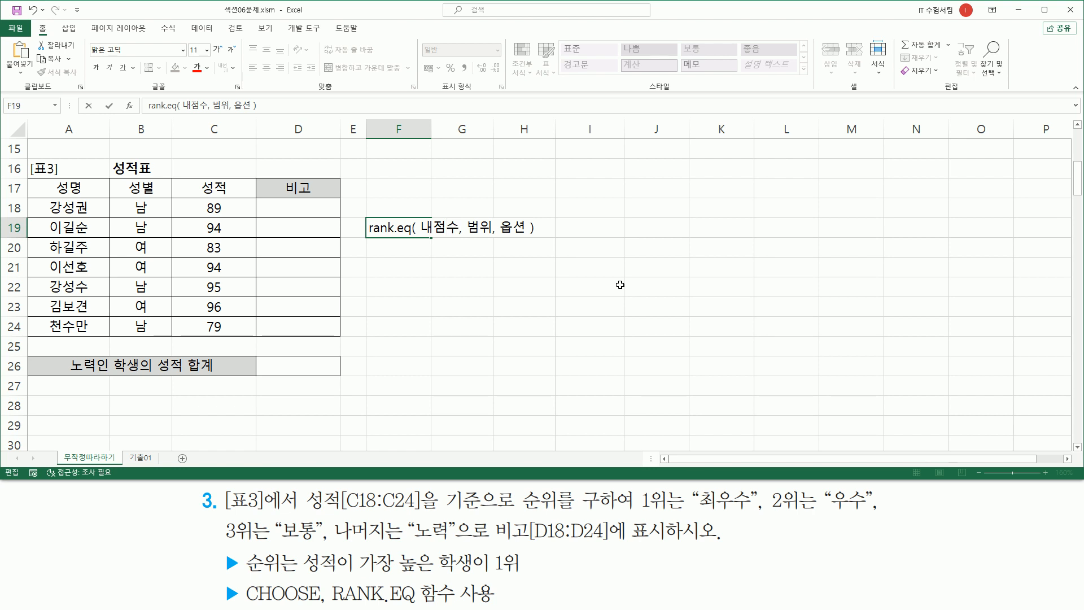
key(Return)
Step: Note the rank.eq option values below the syntax: 0(생략) in F21 and 1(0이외의 값) in F22
key(Return)
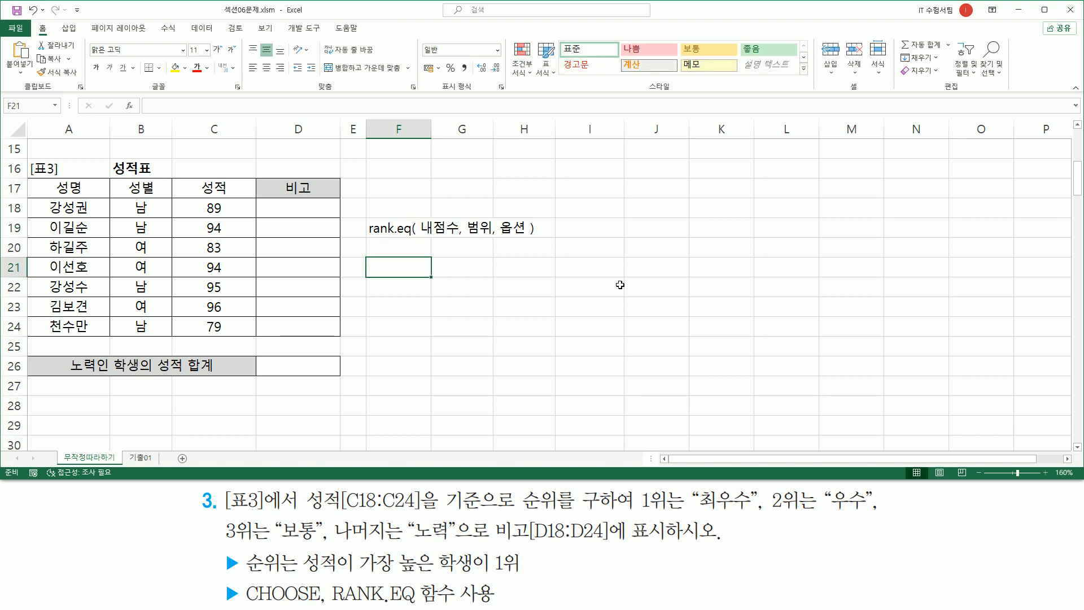
text(0)
key(Return)
text(1)
key(Up)
key(F2)
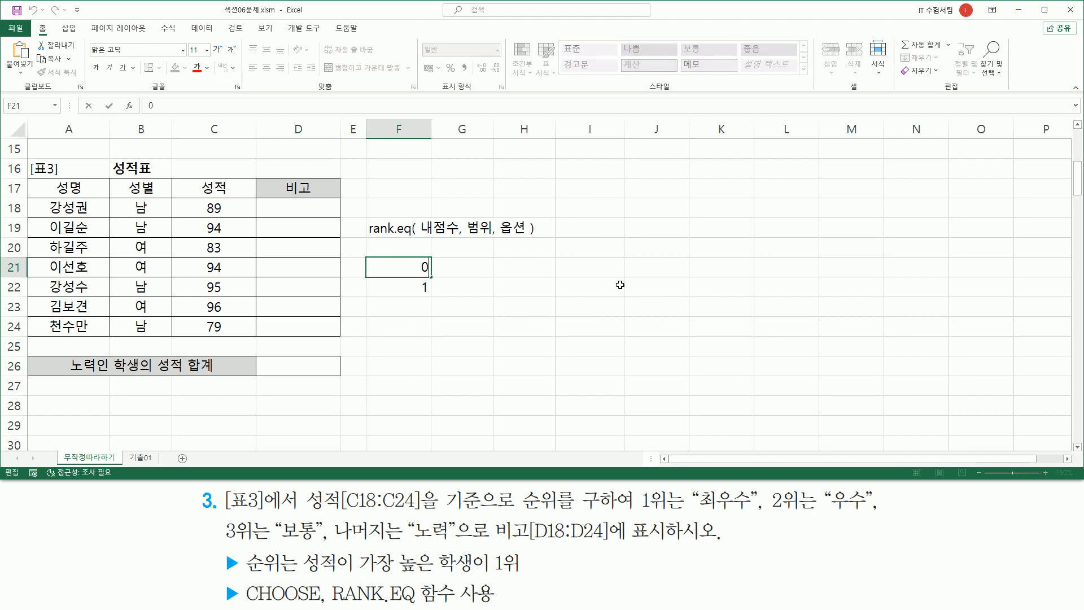
text((생략))
key(Return)
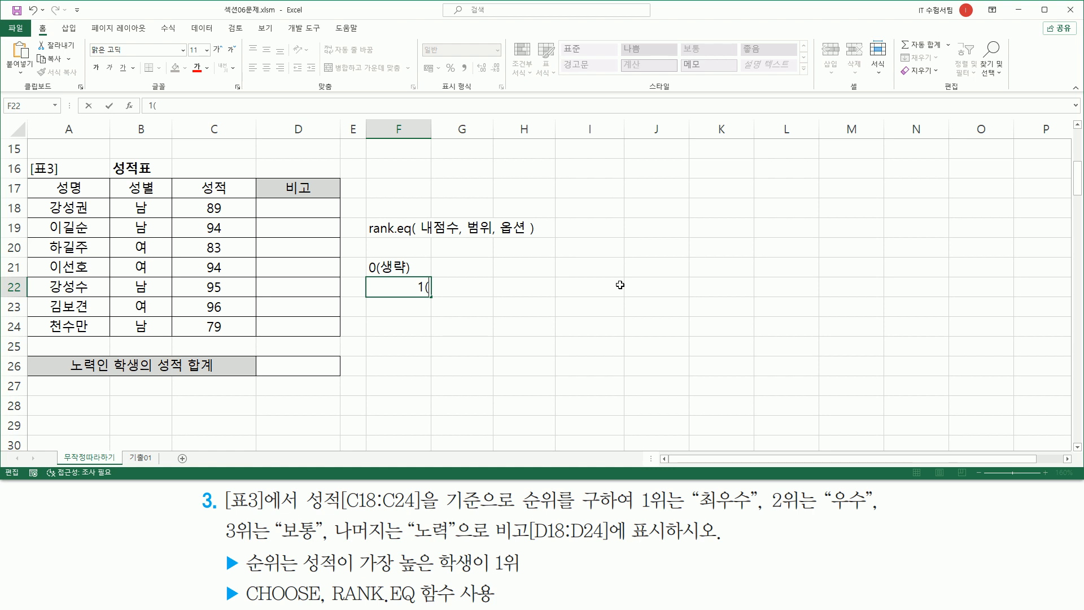
text((0이외의 가)
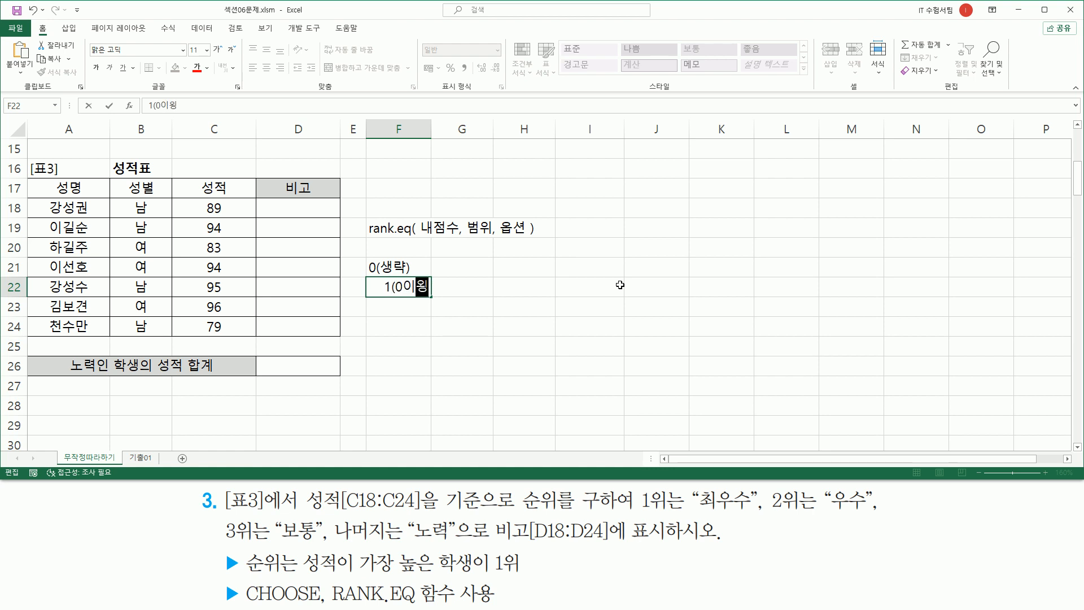
text(ㅂㅅ))
key(ctrl+Return)
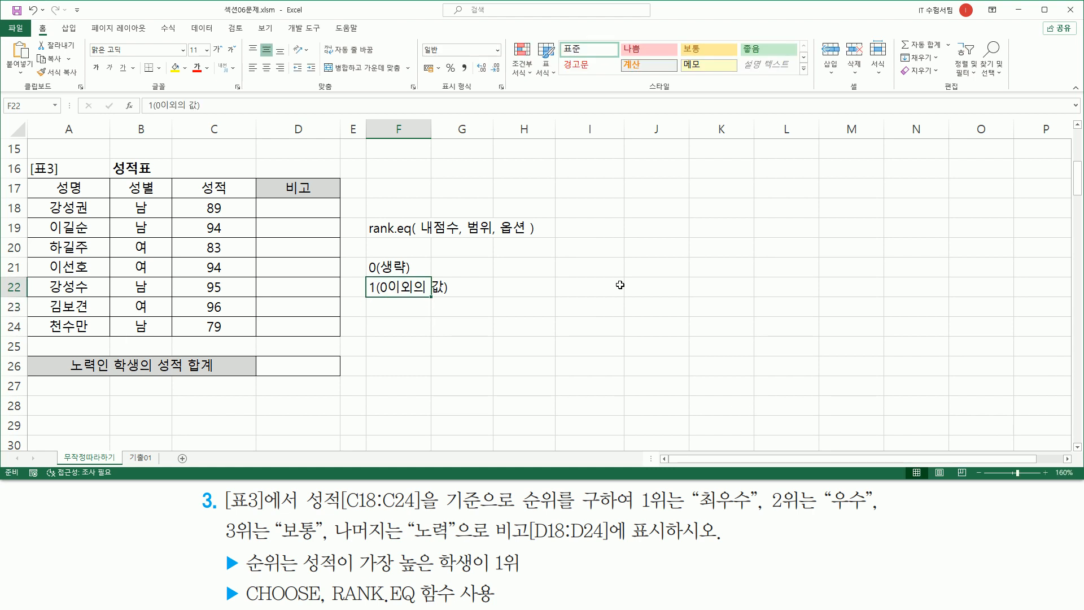
drag(367, 295, 444, 294)
drag(368, 278, 378, 297)
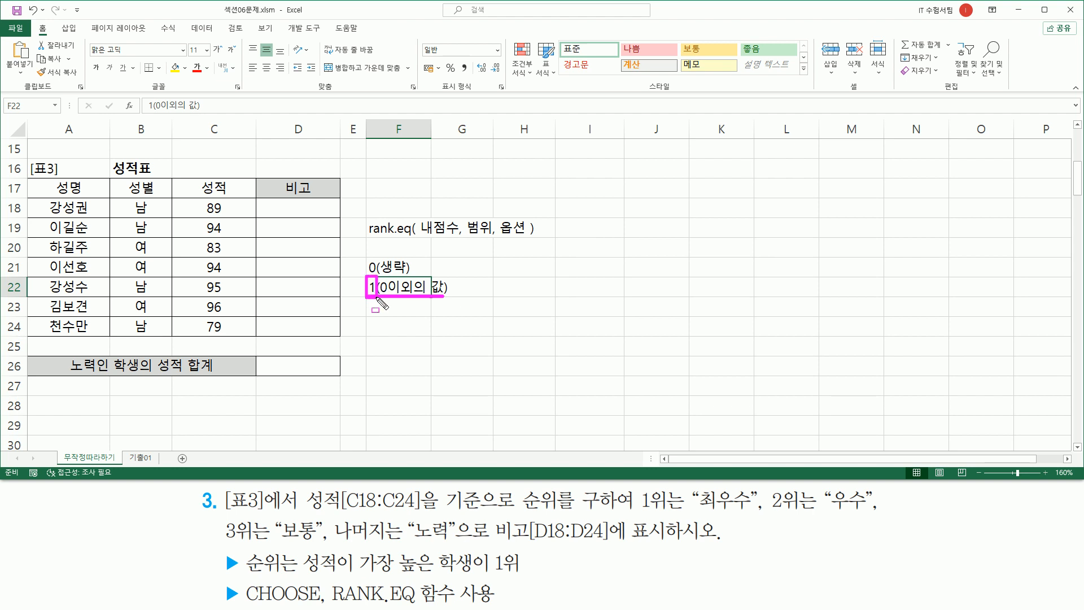
key(Escape)
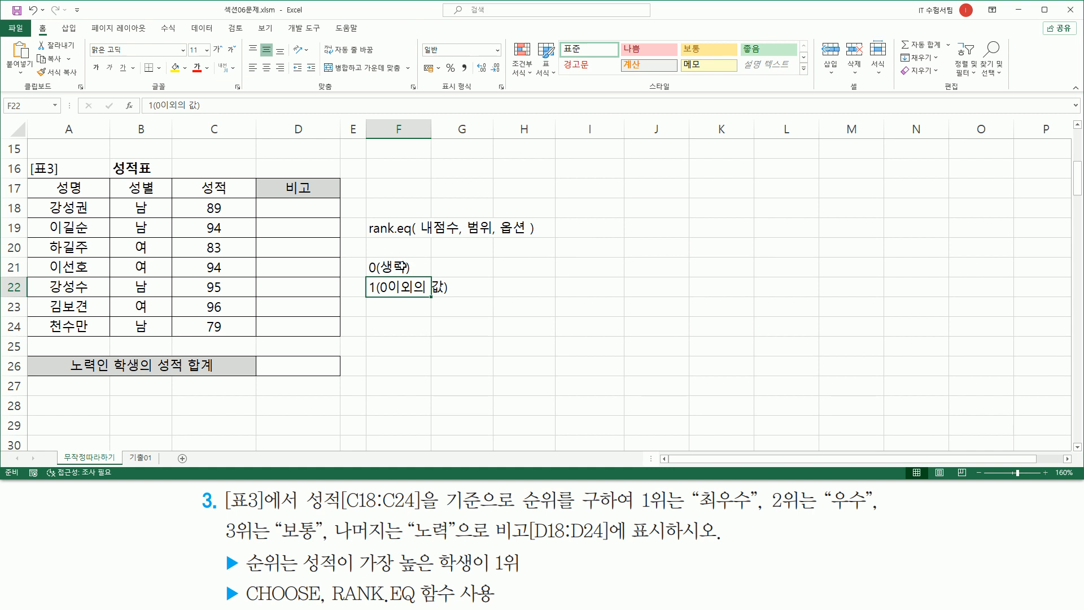
Step: Label the sort order of each rank.eq option: 내림차순 in H21 and 오름차순 in H22
click(506, 272)
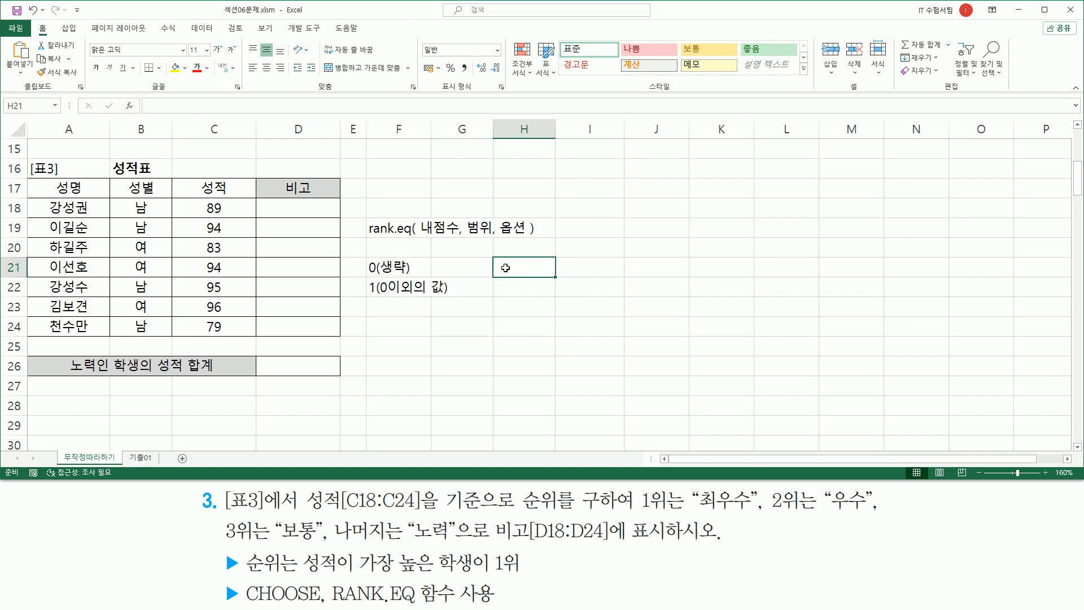
text(내)
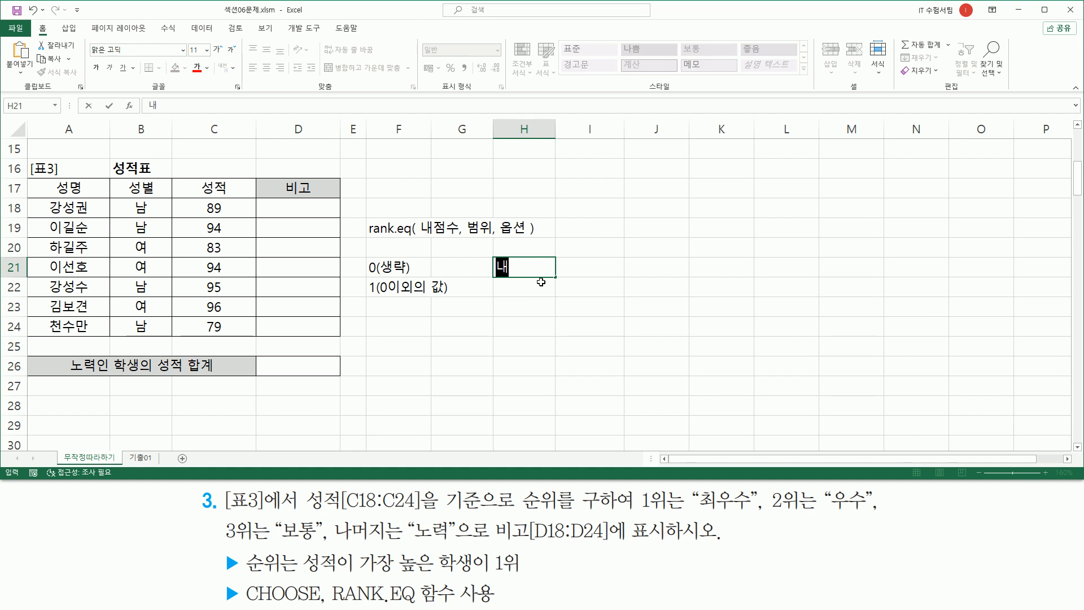
text(림ㅊㅏ수ㄴ)
key(Return)
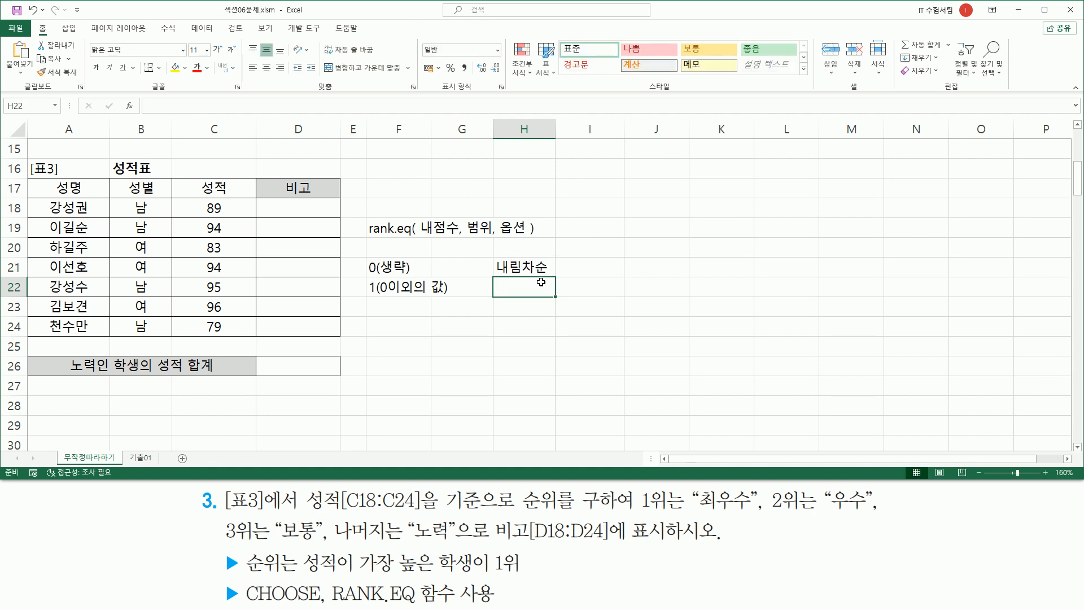
text(오름차순)
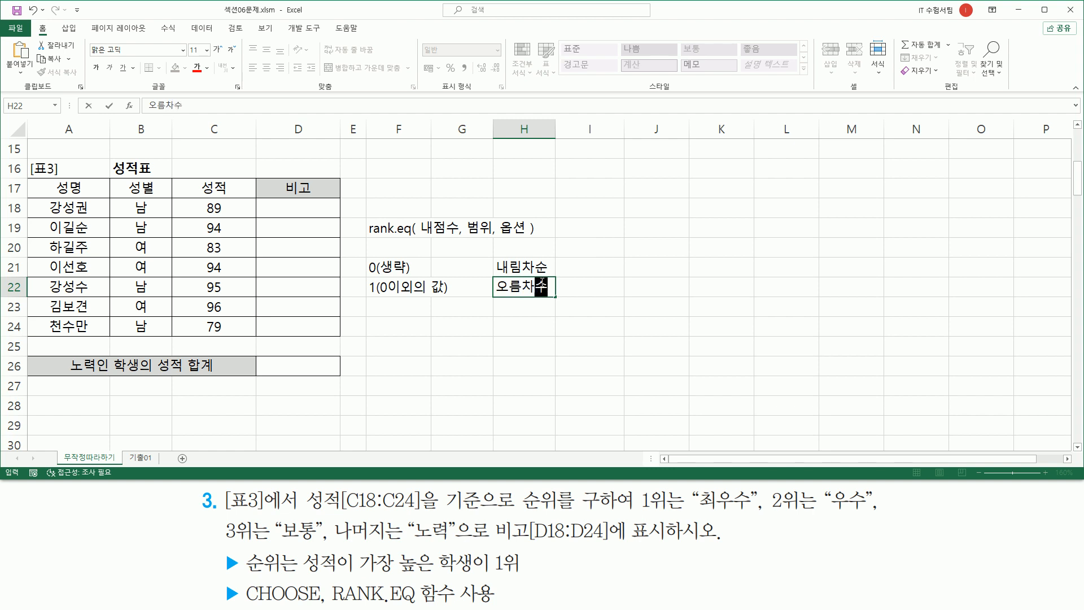
key(Return)
Step: Note which scores rank first beside each sort order: 높은수 in I21 and 낮은수 in I22
key(Up)
key(Up)
key(Right)
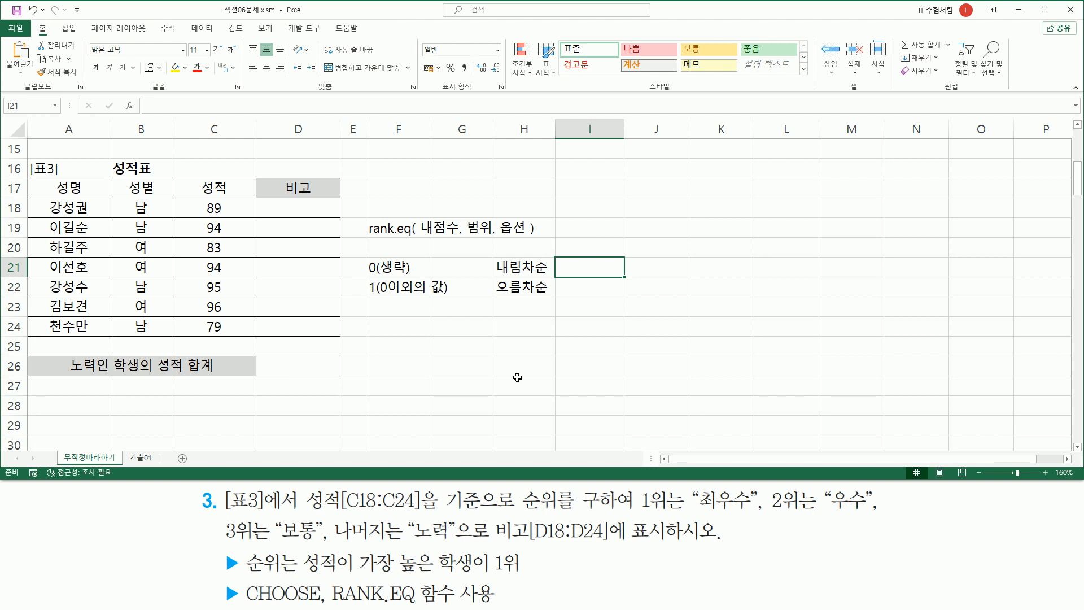
text(높은수)
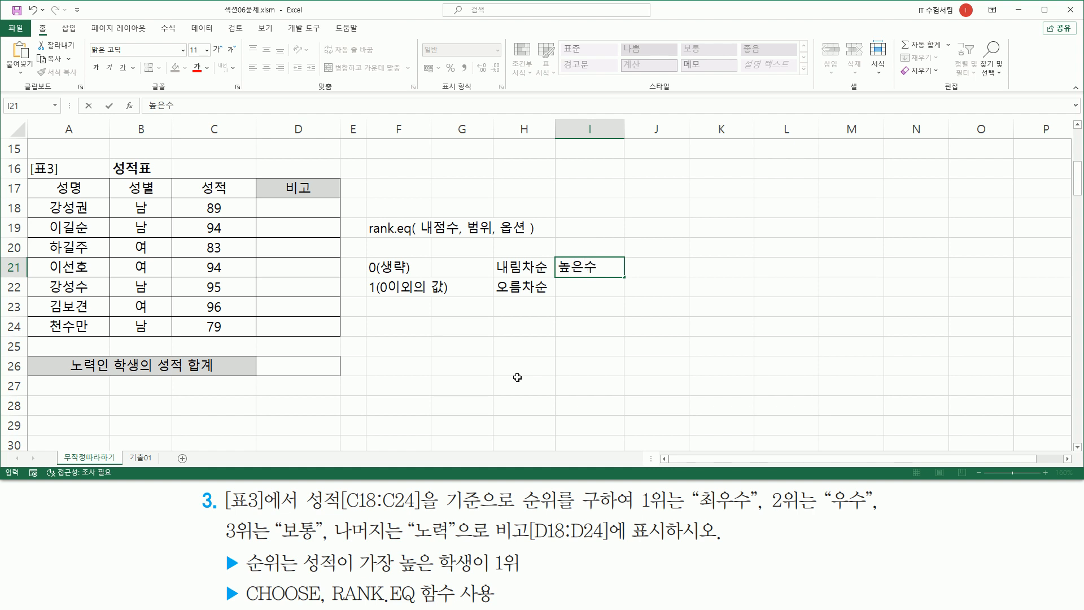
key(Return)
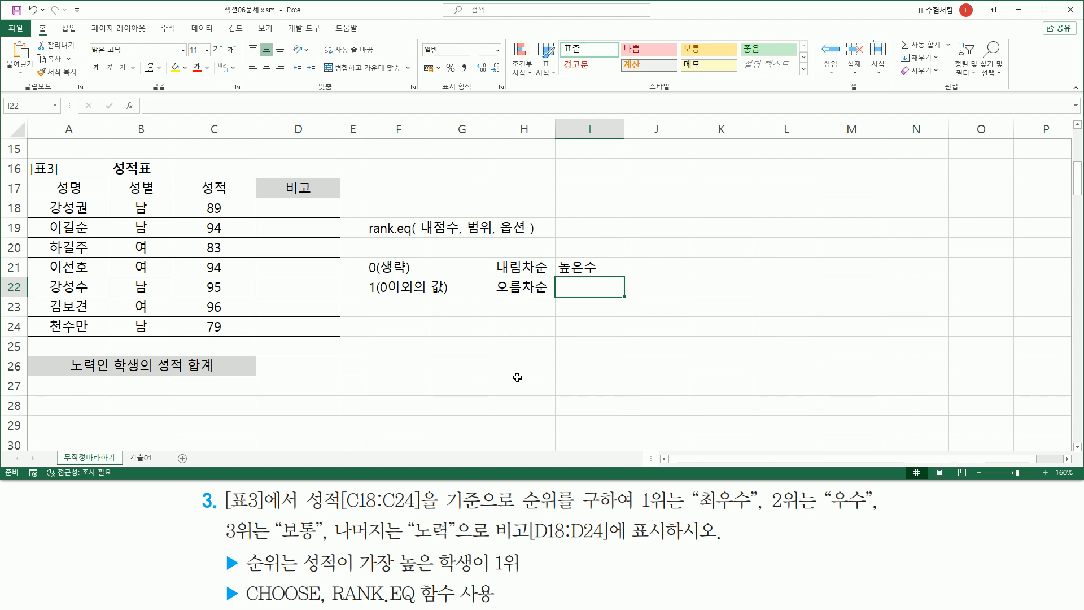
text(낮은수)
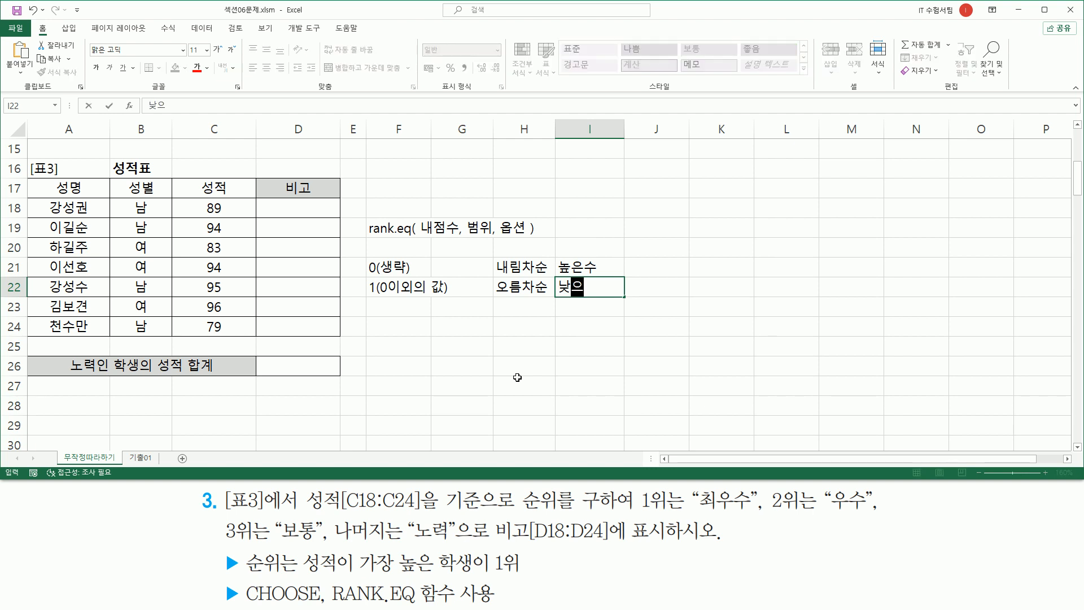
key(Return)
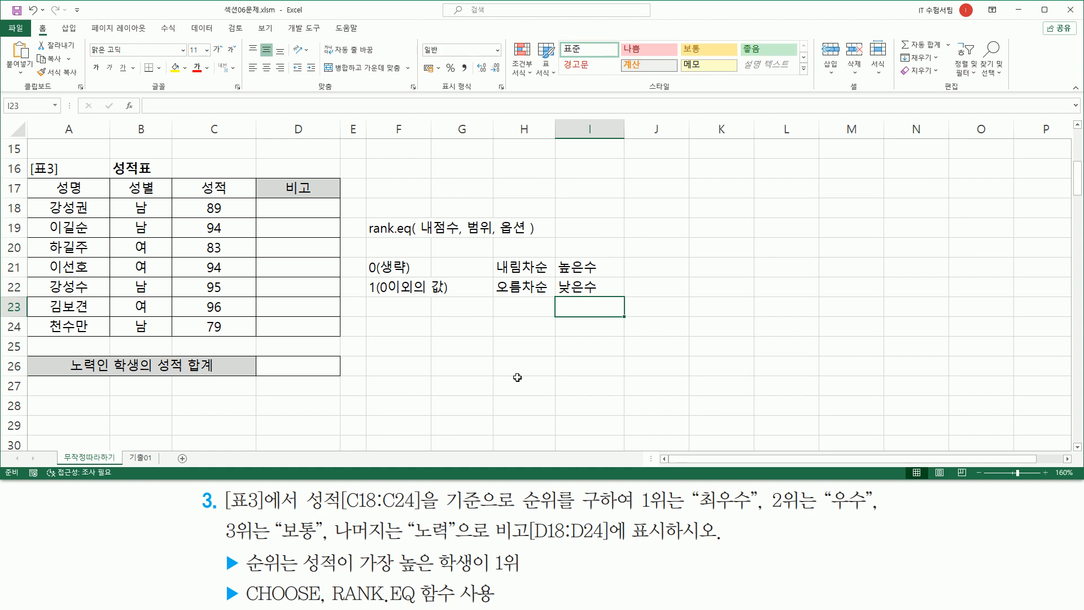
drag(303, 573, 530, 573)
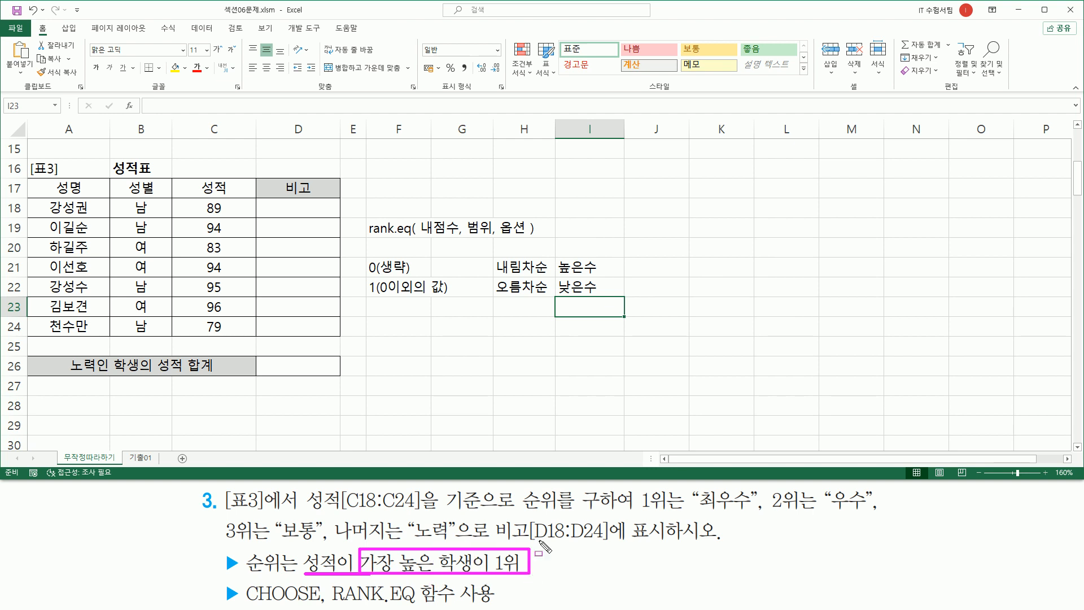
drag(492, 255, 602, 278)
drag(367, 278, 414, 277)
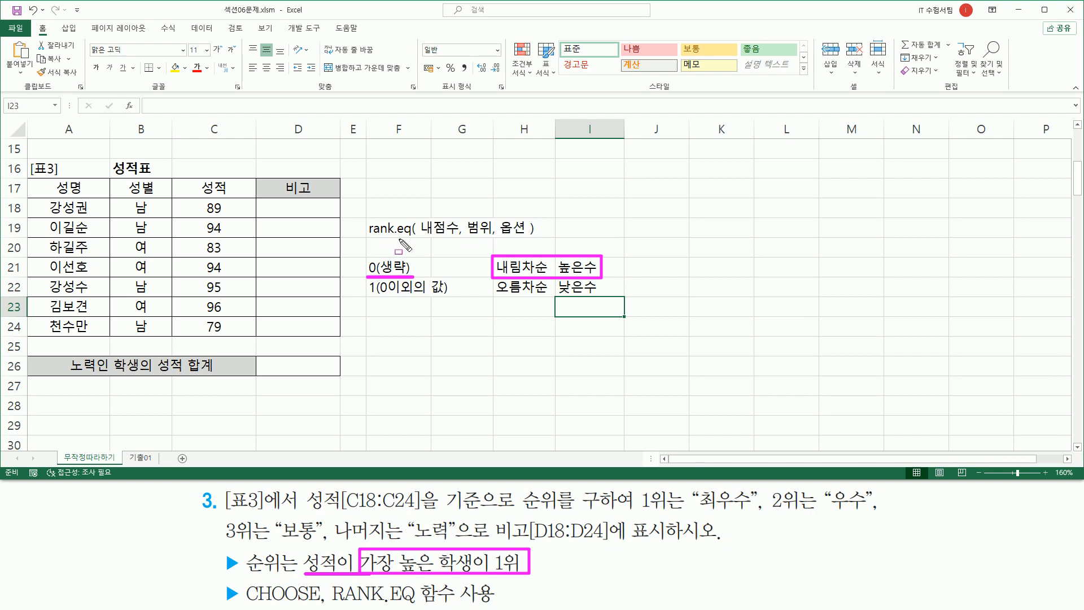
drag(499, 216, 529, 236)
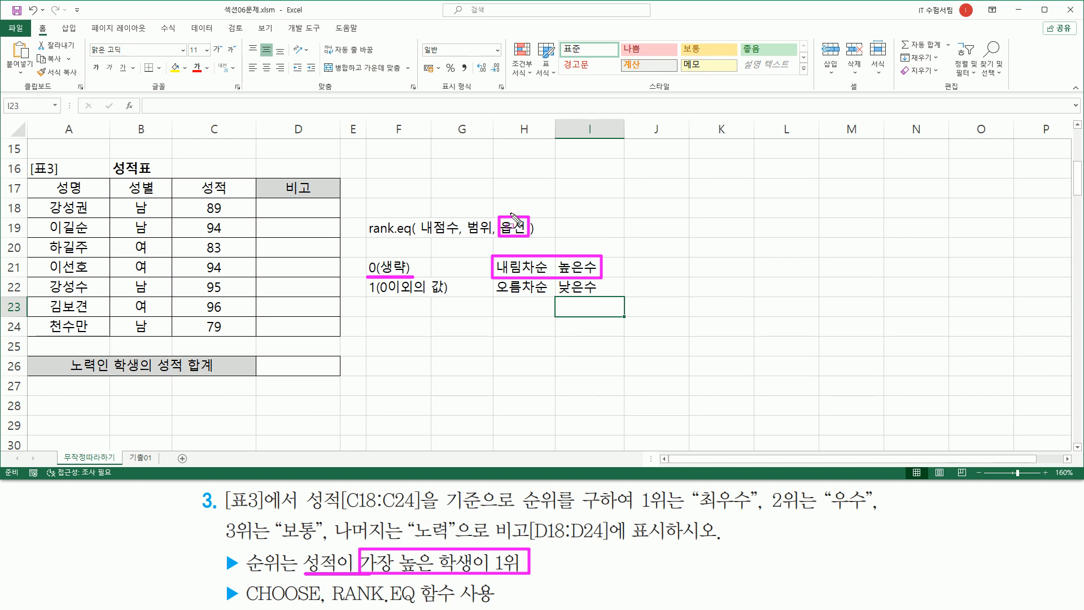
drag(265, 199, 330, 214)
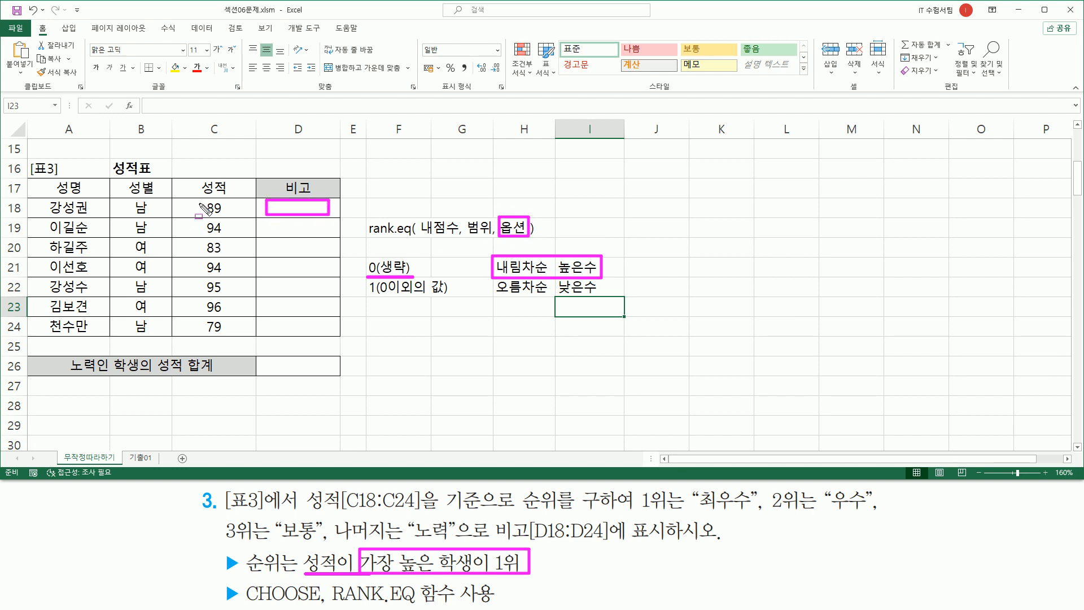
drag(199, 198, 229, 216)
mouse_move(422, 214)
mouse_down()
mouse_move(449, 243)
mouse_move(453, 214)
mouse_up()
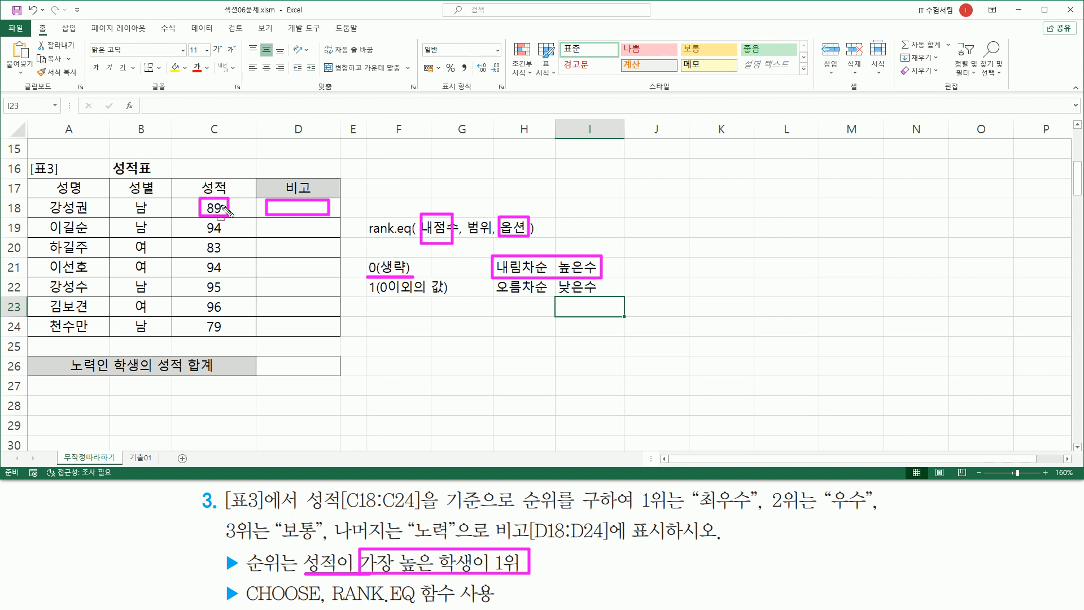
mouse_move(186, 196)
mouse_down()
mouse_move(192, 325)
mouse_move(245, 335)
mouse_up()
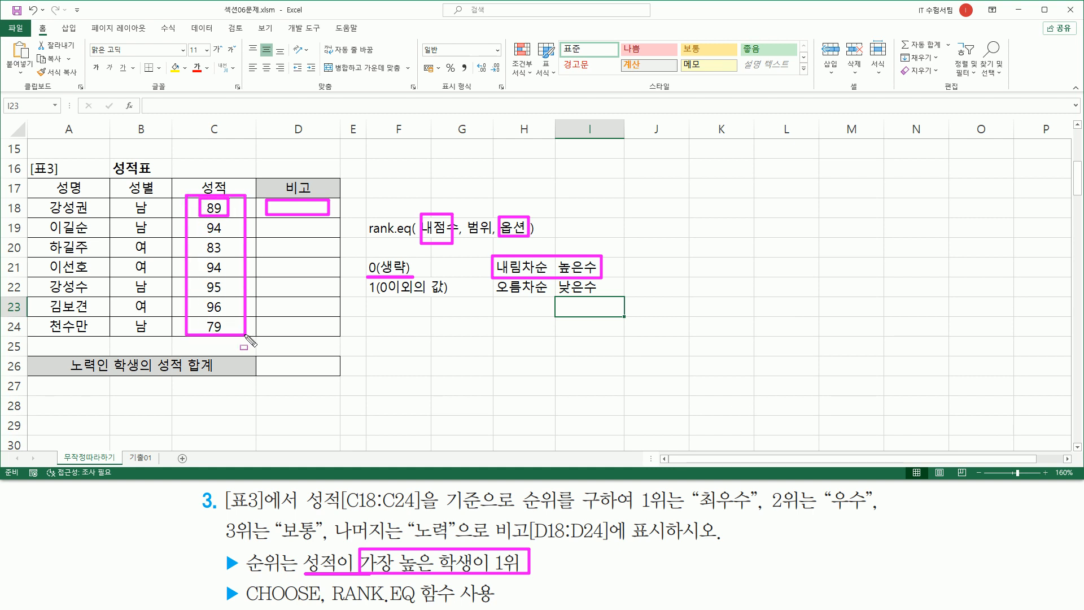
drag(273, 222, 328, 233)
drag(204, 224, 229, 239)
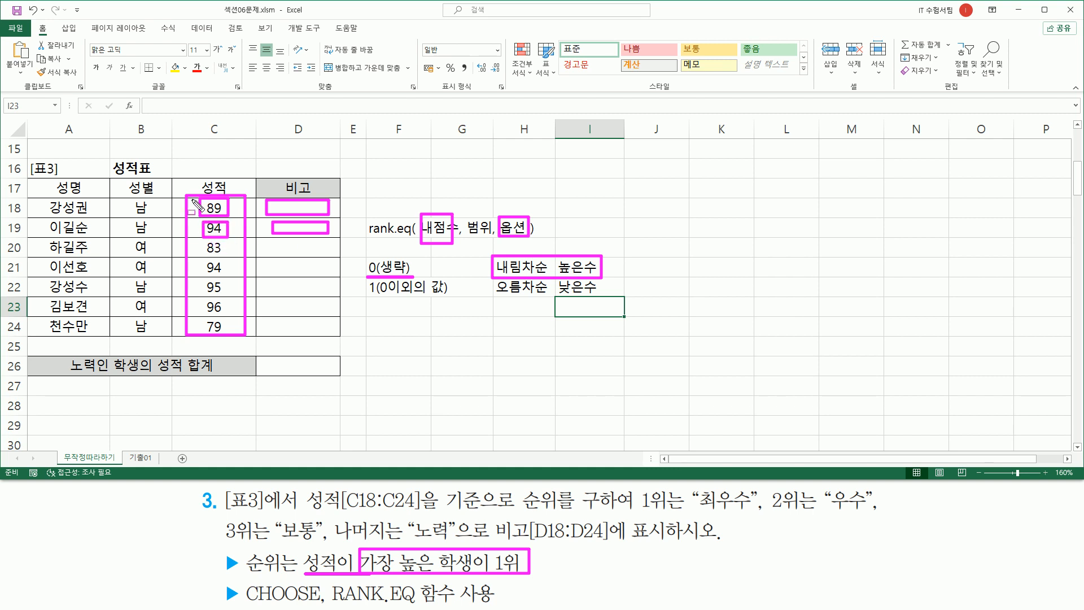
mouse_move(190, 198)
mouse_down()
mouse_move(240, 201)
mouse_move(247, 337)
mouse_up()
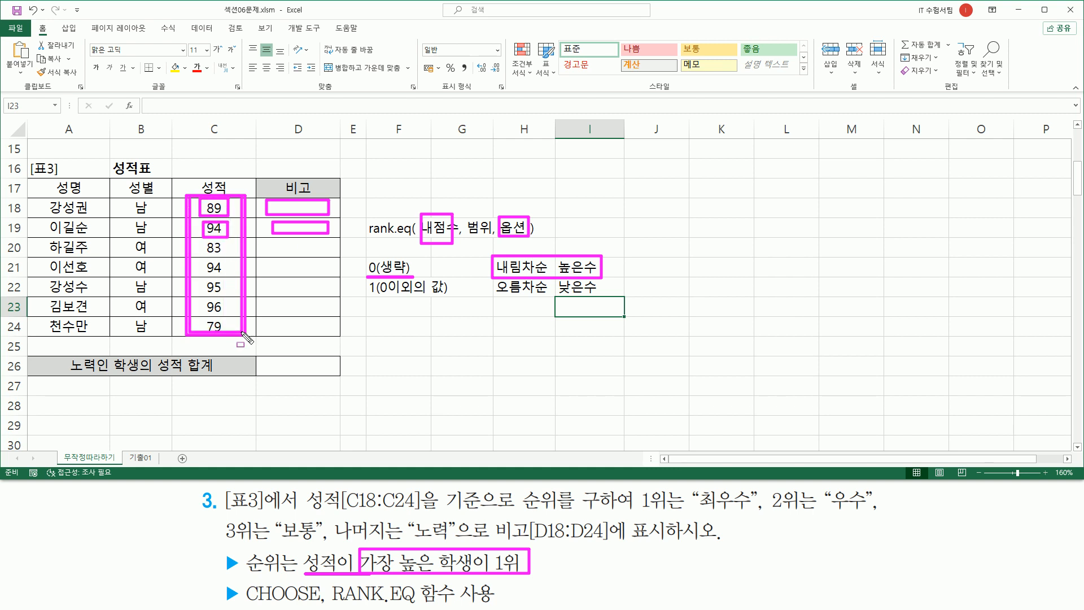
drag(204, 242, 225, 253)
mouse_move(190, 199)
mouse_down()
mouse_move(220, 315)
mouse_move(243, 336)
mouse_up()
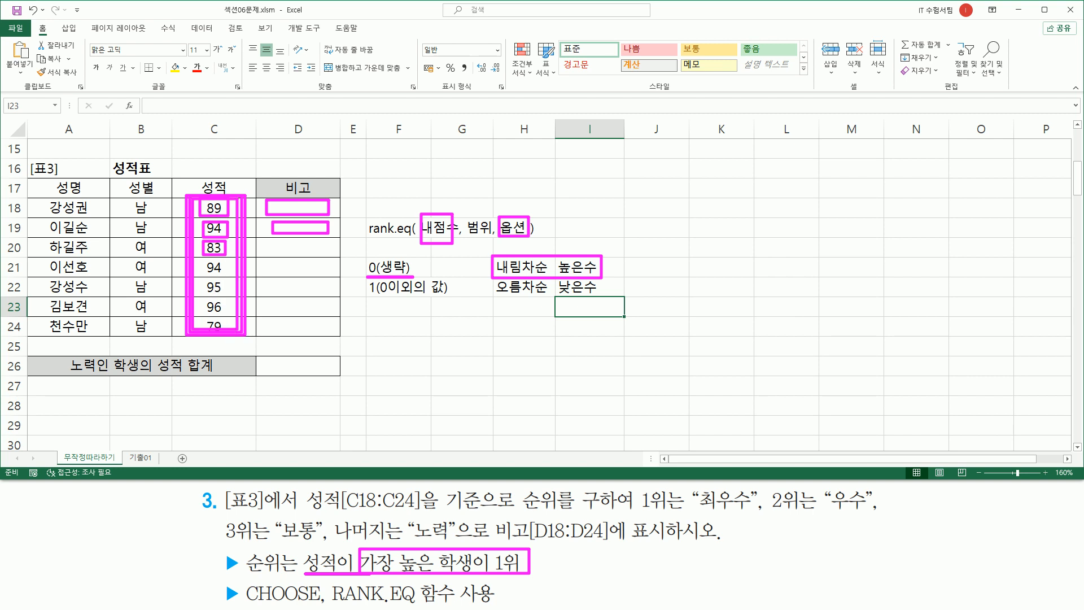
drag(426, 207, 436, 201)
mouse_move(222, 207)
mouse_down()
mouse_move(232, 204)
mouse_move(230, 264)
mouse_up()
mouse_move(477, 208)
mouse_down()
mouse_move(482, 224)
mouse_move(504, 183)
mouse_up()
key(Escape)
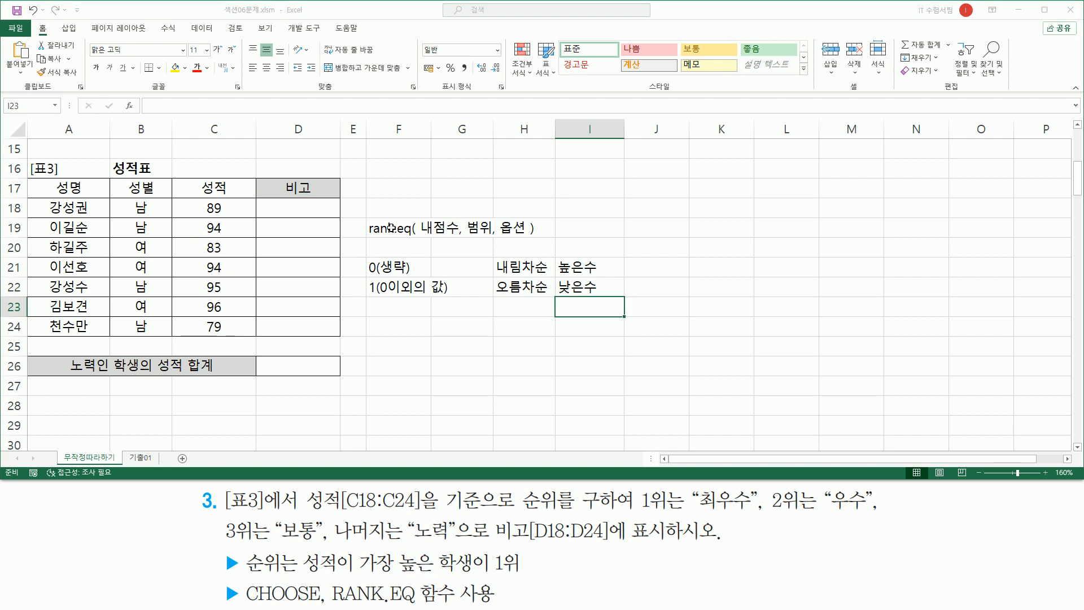
Step: Add a $ after 범위 in the F19 rank.eq syntax note to mark the range as absolute
double_click(387, 227)
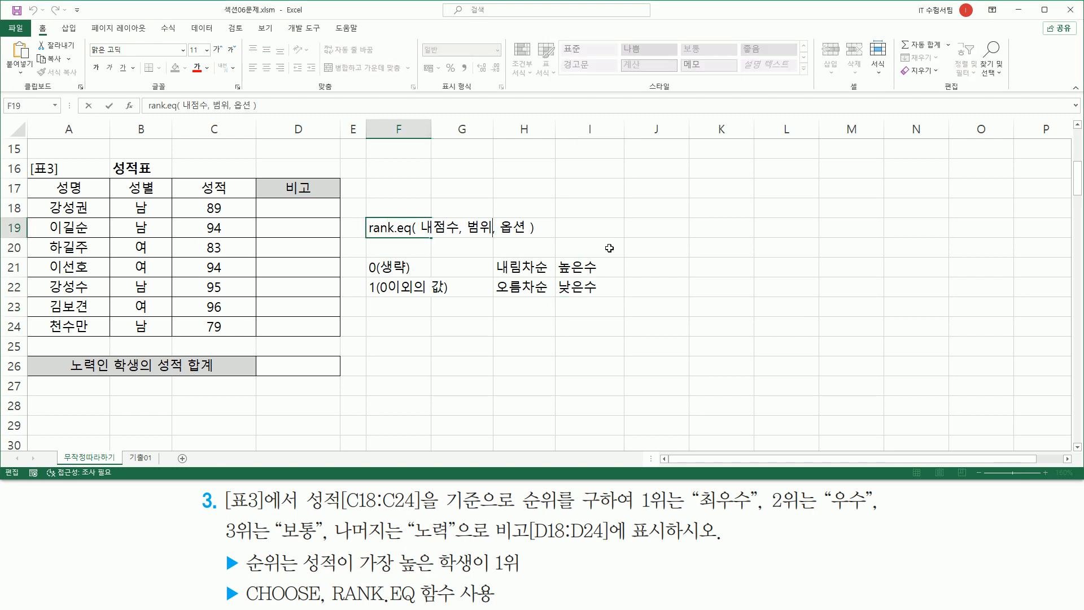
text($)
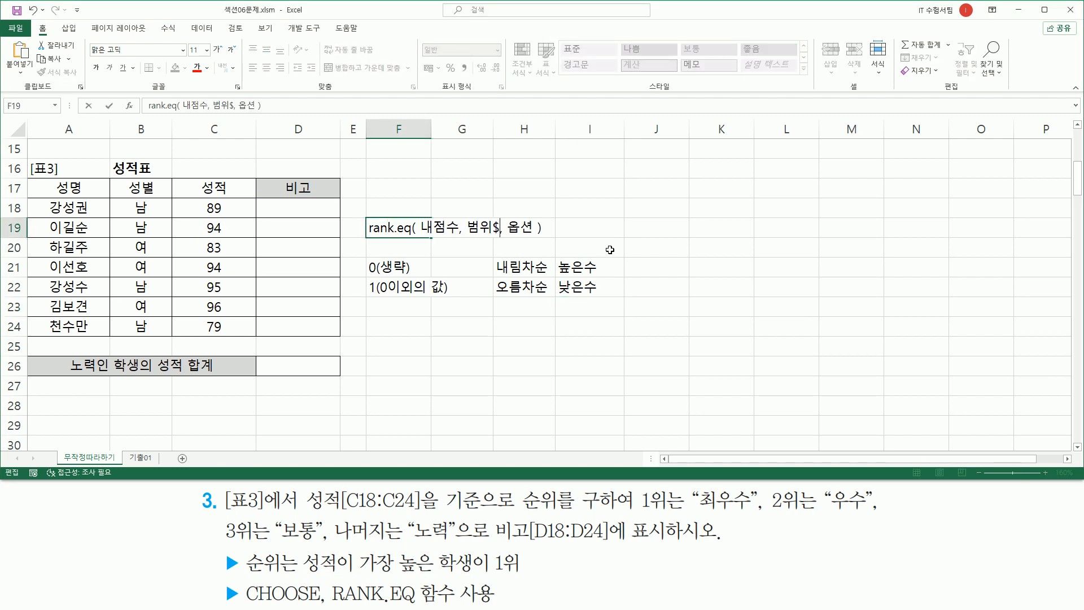
key(Return)
Step: Enter =RANK.EQ(C18, $C$18:$C$24) in D18 with the order option omitted, and fill the formula down to D24
click(302, 205)
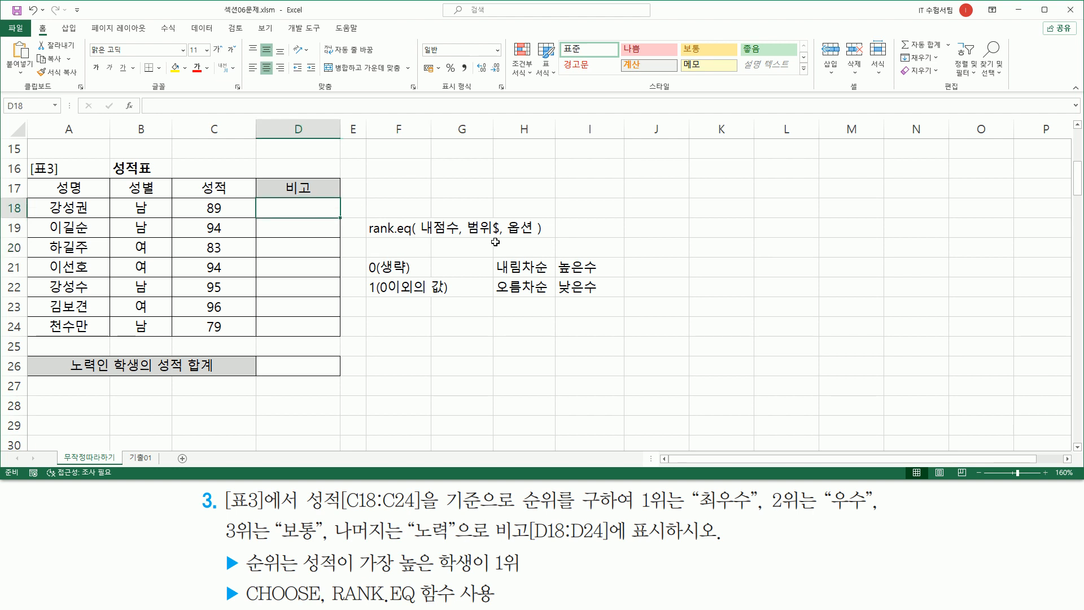
text(=)
text(rank)
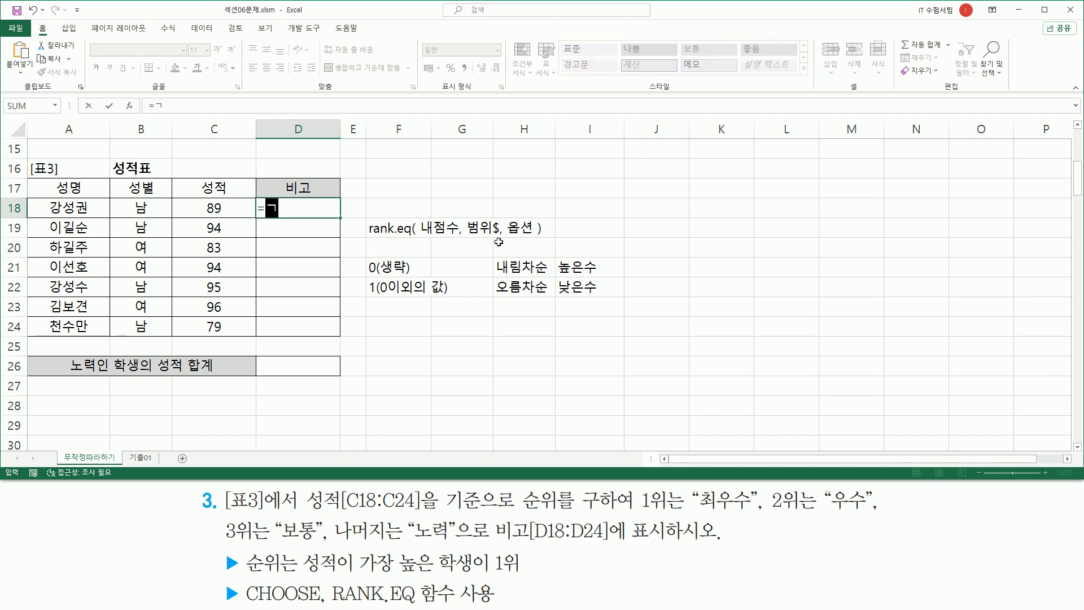
text(.eq)
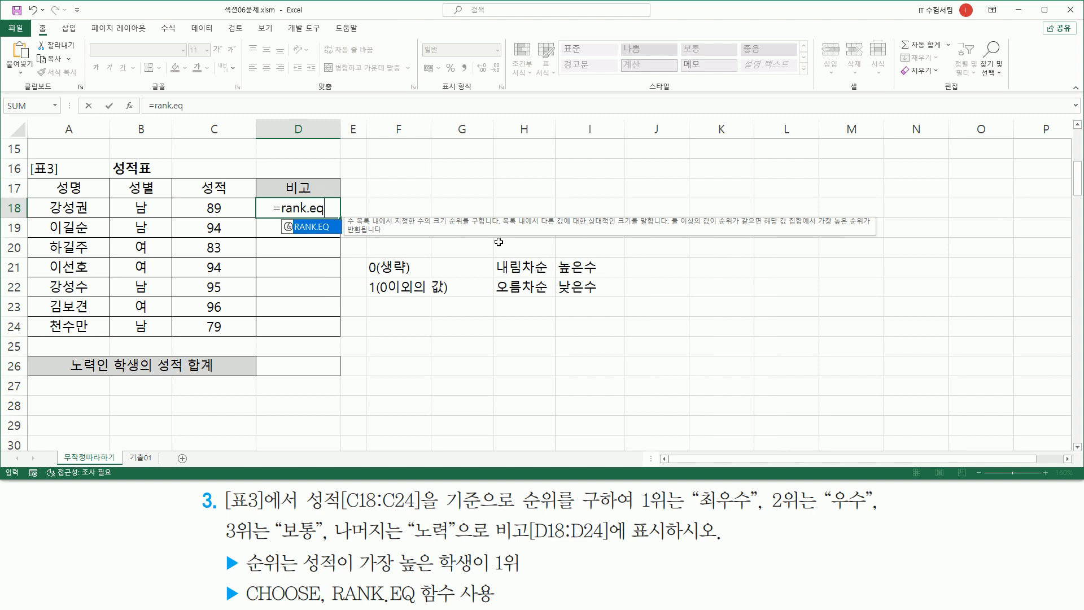
text(()
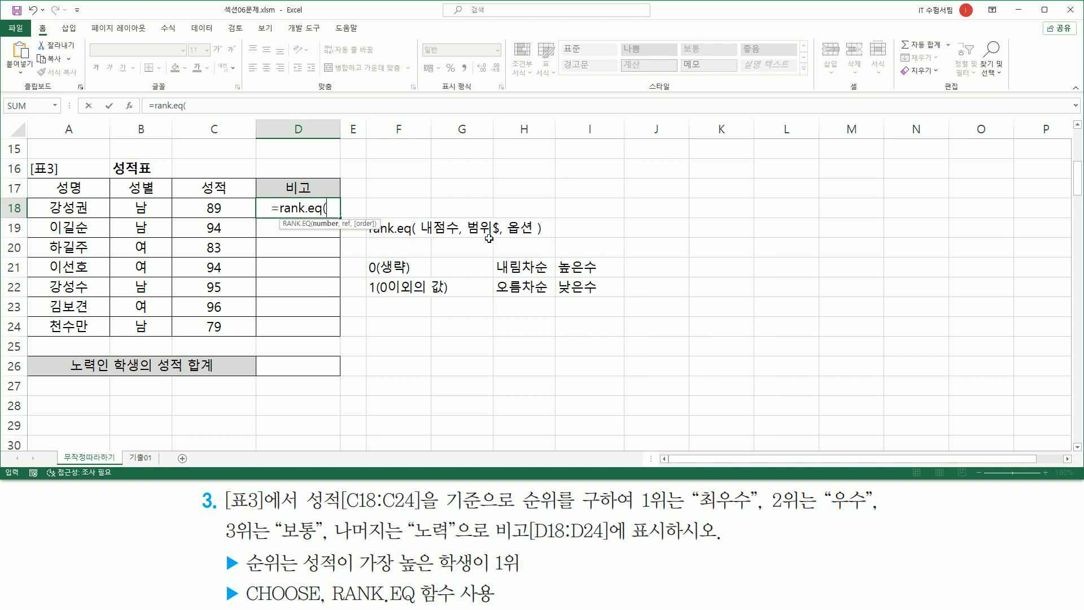
click(214, 208)
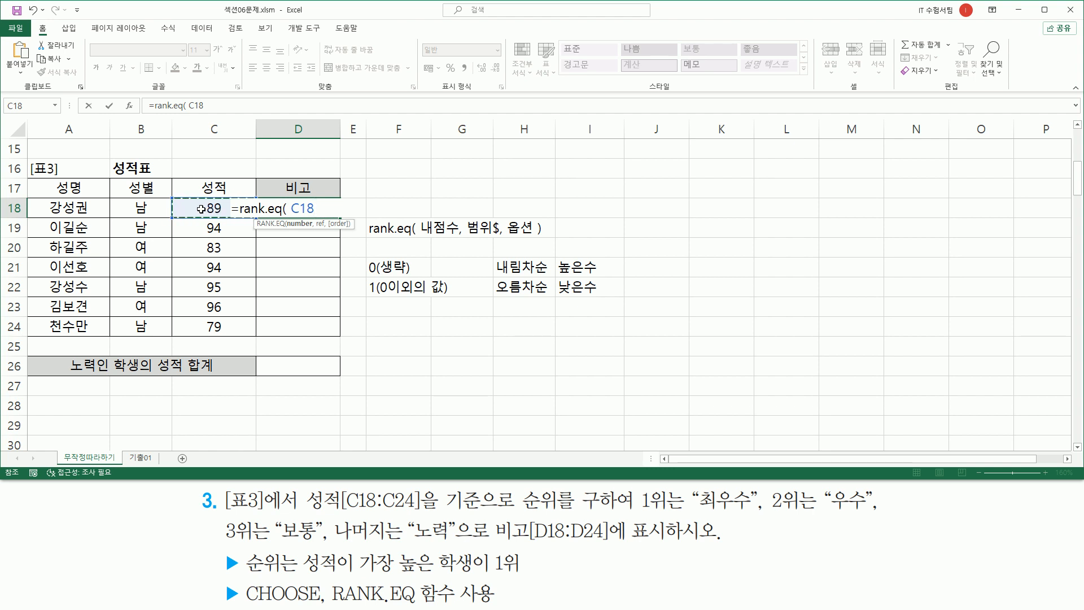
text(,)
drag(192, 208, 197, 325)
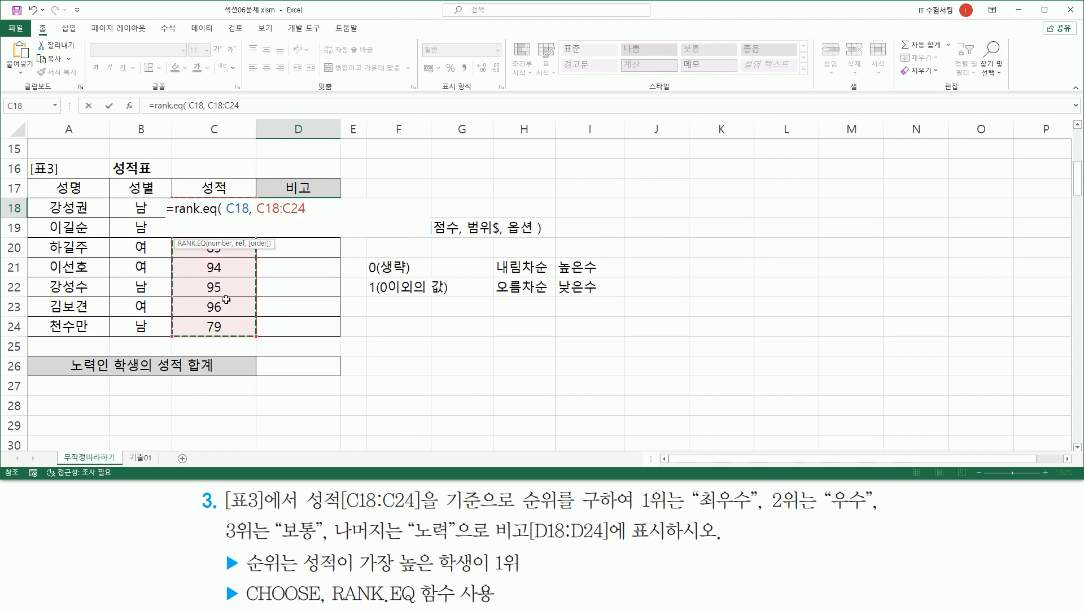
key(F4)
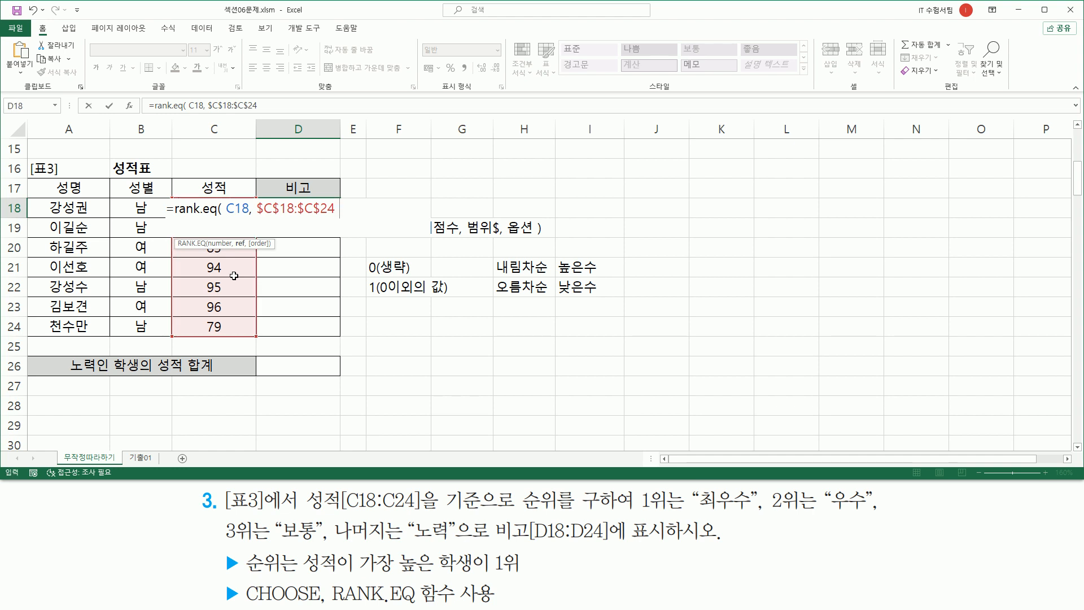
text())
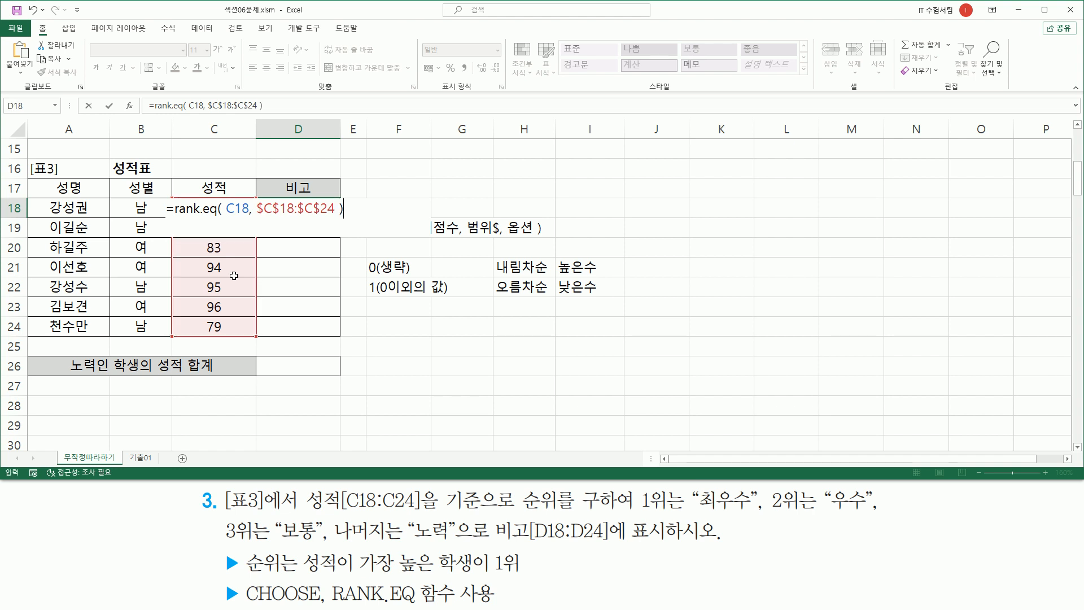
key(Return)
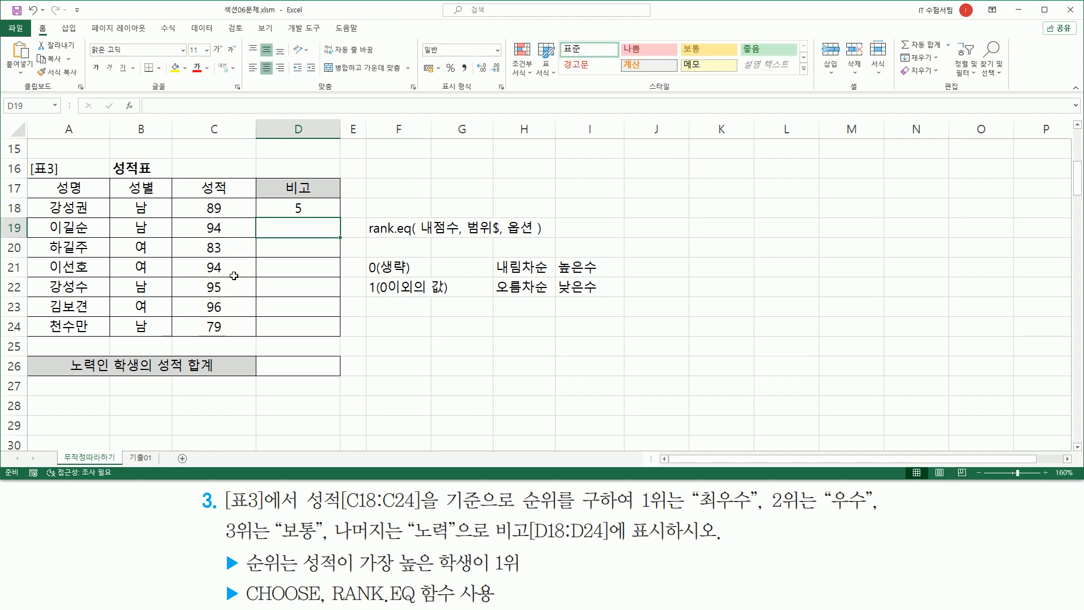
click(301, 211)
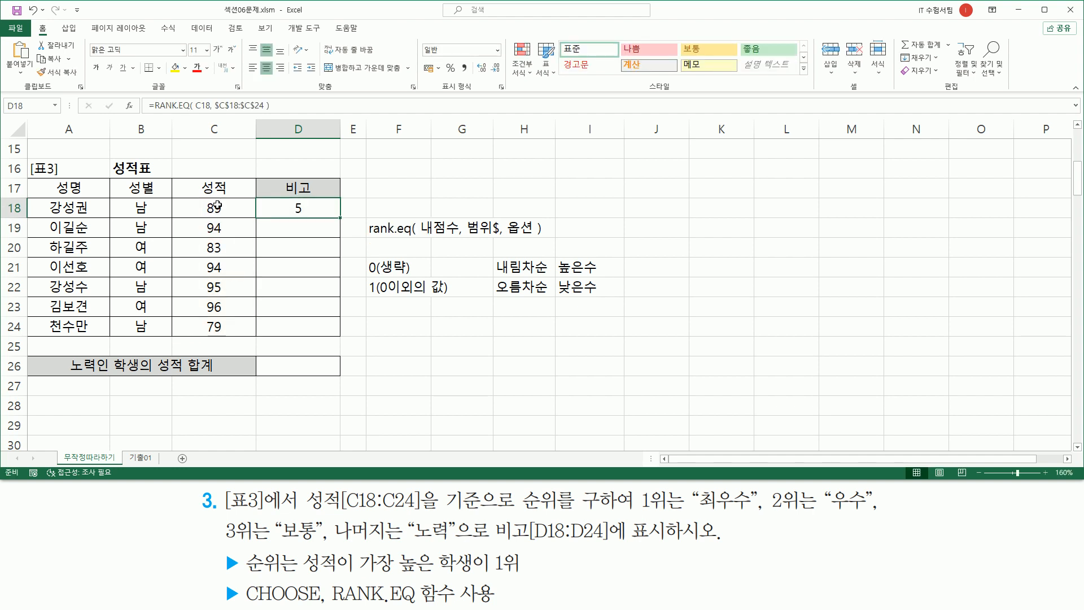
drag(341, 218, 335, 339)
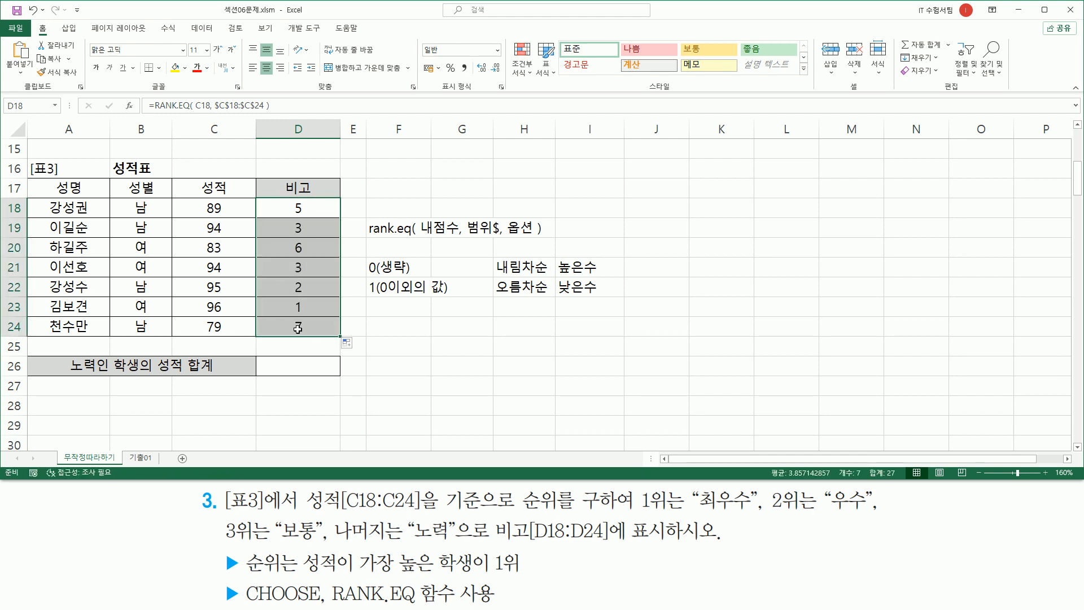
drag(205, 312, 320, 314)
drag(204, 293, 310, 293)
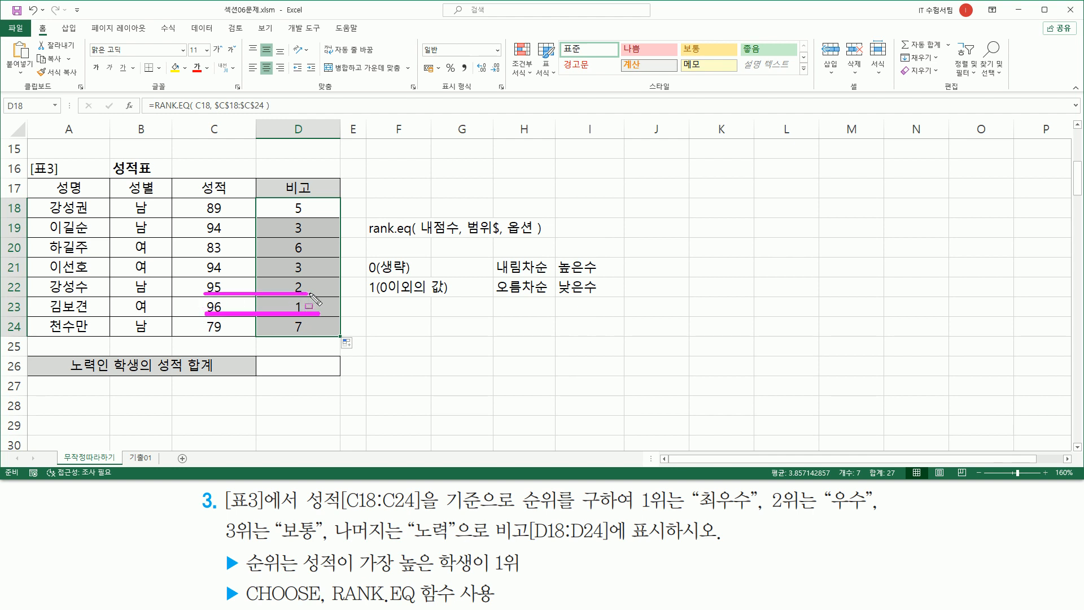
drag(205, 275, 312, 276)
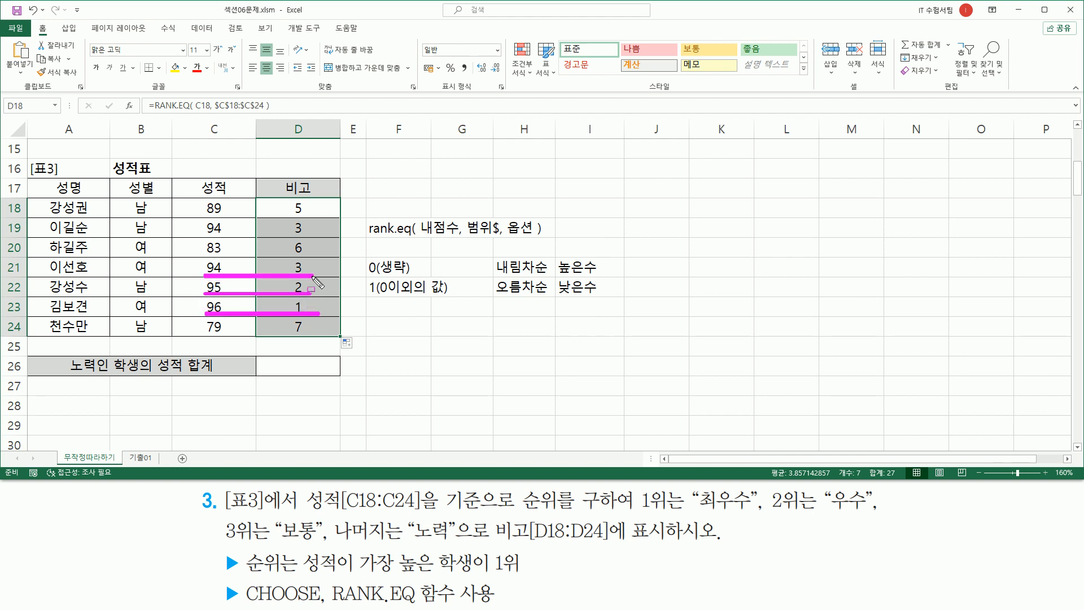
mouse_move(202, 260)
mouse_down()
mouse_move(217, 273)
mouse_move(201, 270)
mouse_up()
mouse_move(202, 220)
mouse_down()
mouse_move(228, 226)
mouse_move(202, 233)
mouse_move(322, 234)
mouse_up()
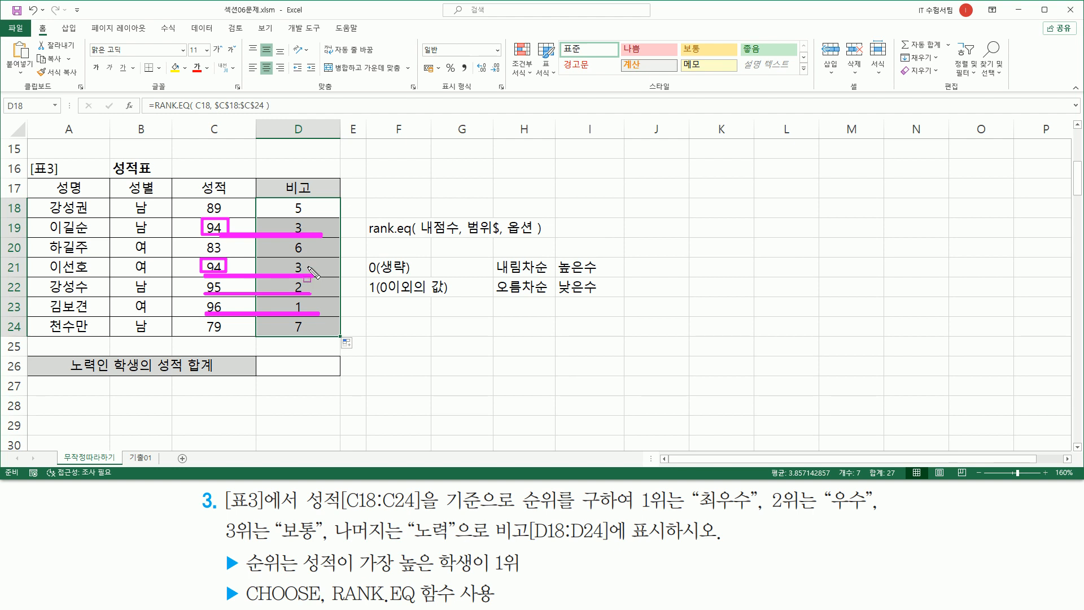
drag(204, 201, 317, 215)
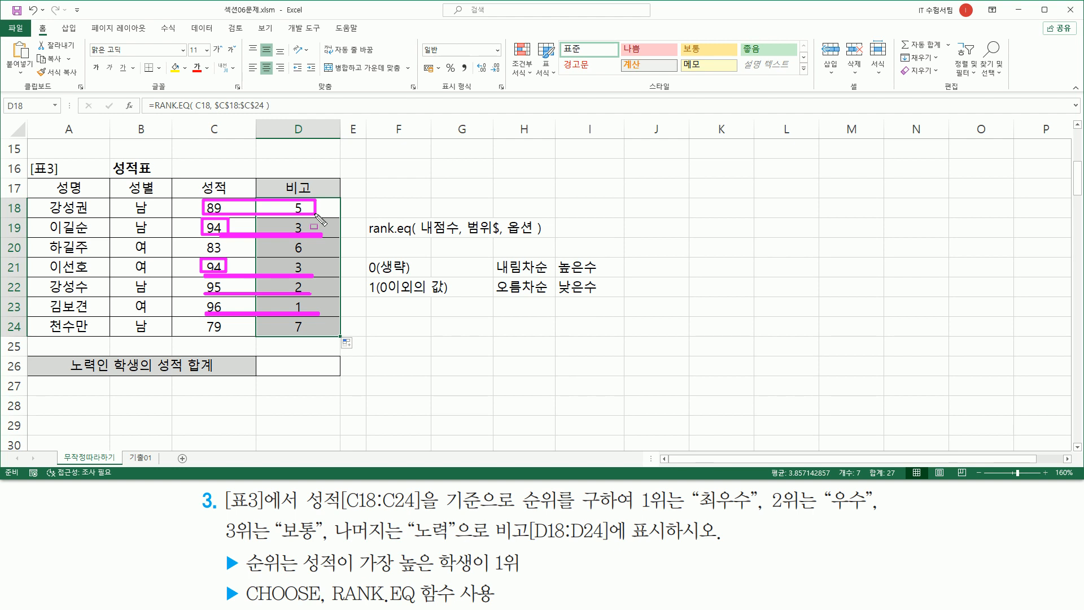
key(Escape)
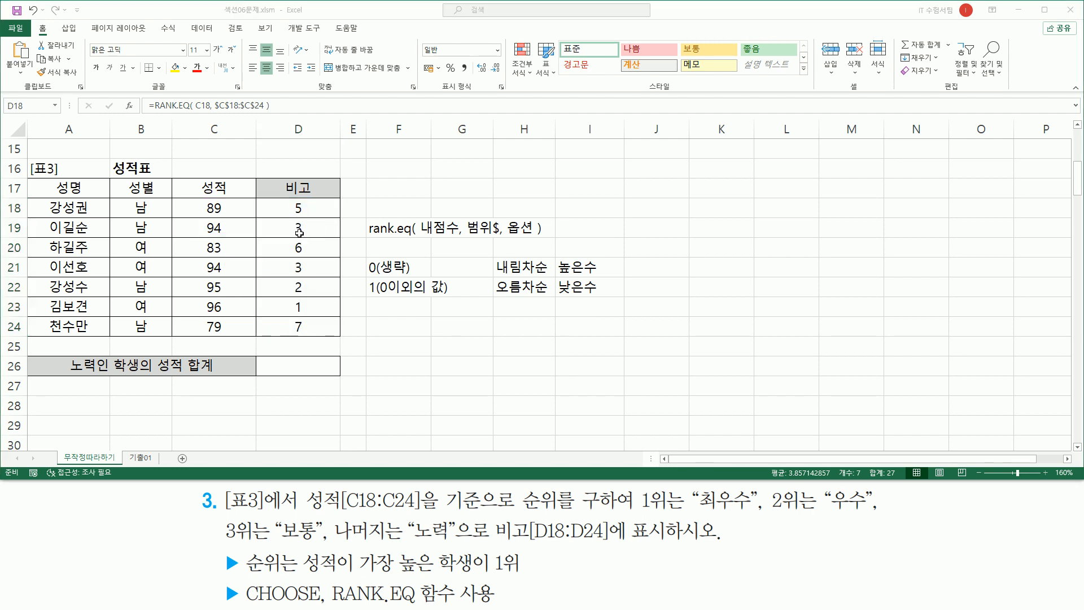
click(310, 208)
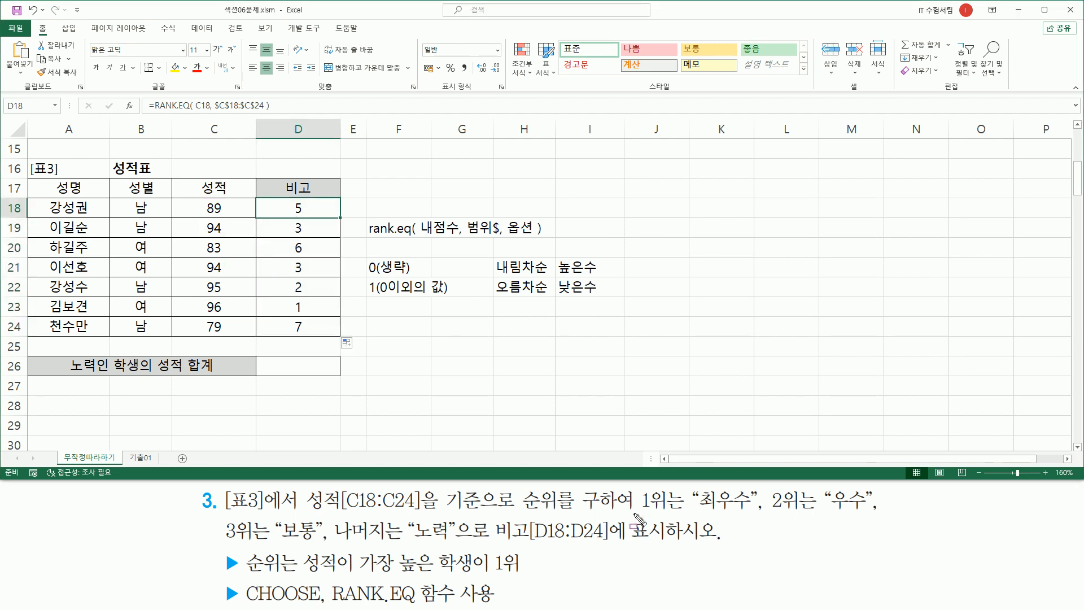
drag(636, 484, 636, 514)
drag(499, 513, 633, 514)
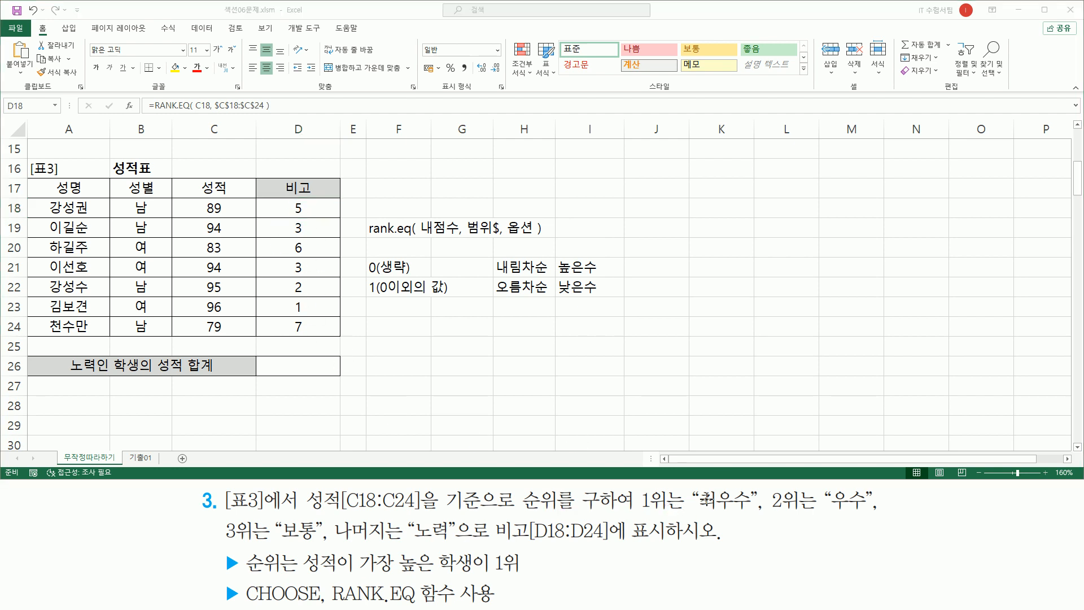
drag(640, 511, 874, 512)
drag(224, 546, 458, 545)
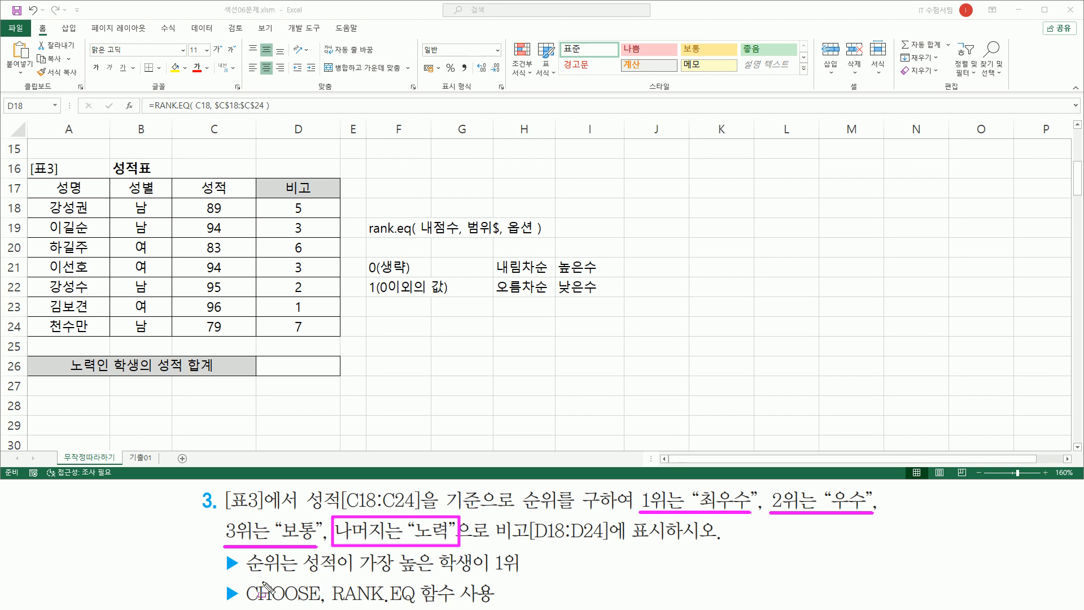
mouse_move(242, 577)
mouse_down()
mouse_move(331, 597)
mouse_move(325, 604)
mouse_up()
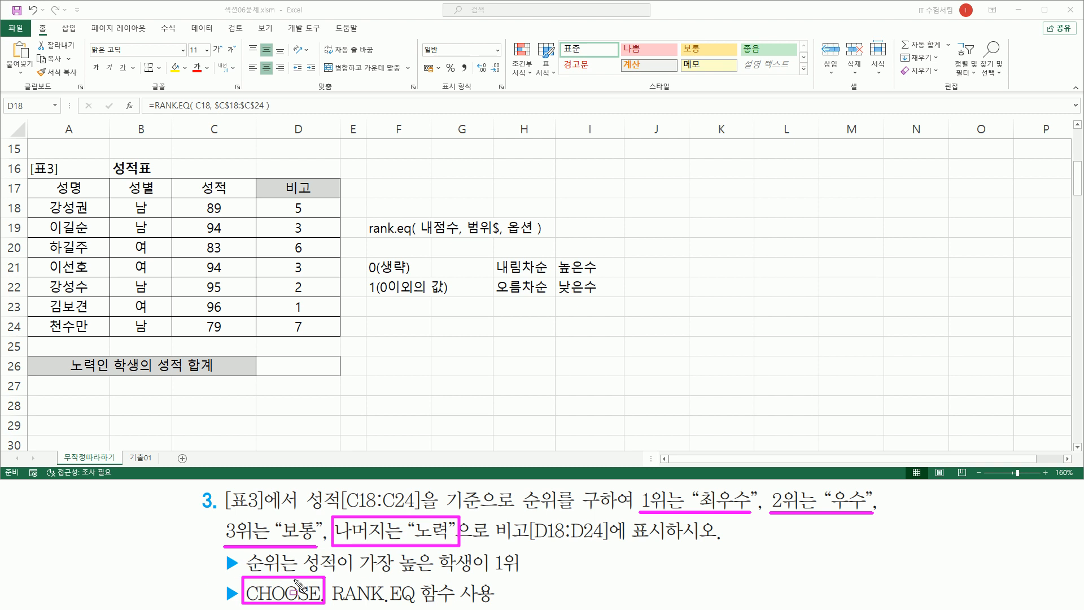
key(Escape)
Step: Enter the syntax note "choose( 인수, 첫번째, 두번째, 세번째,......)" as plain text in cell F24
click(408, 326)
text(cho)
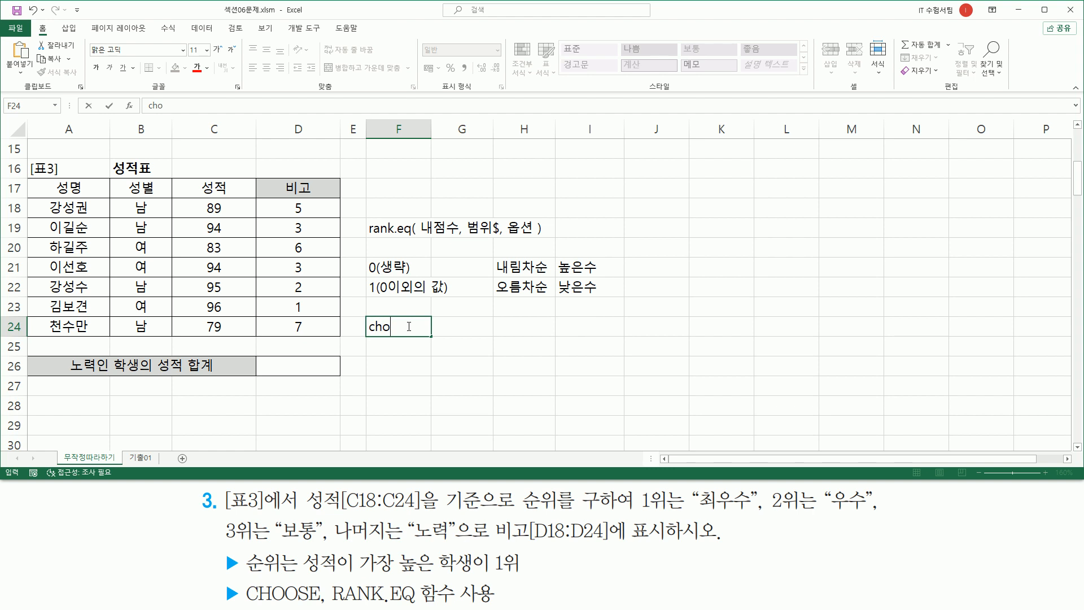
text(ose( 인수, 처첫번째,)
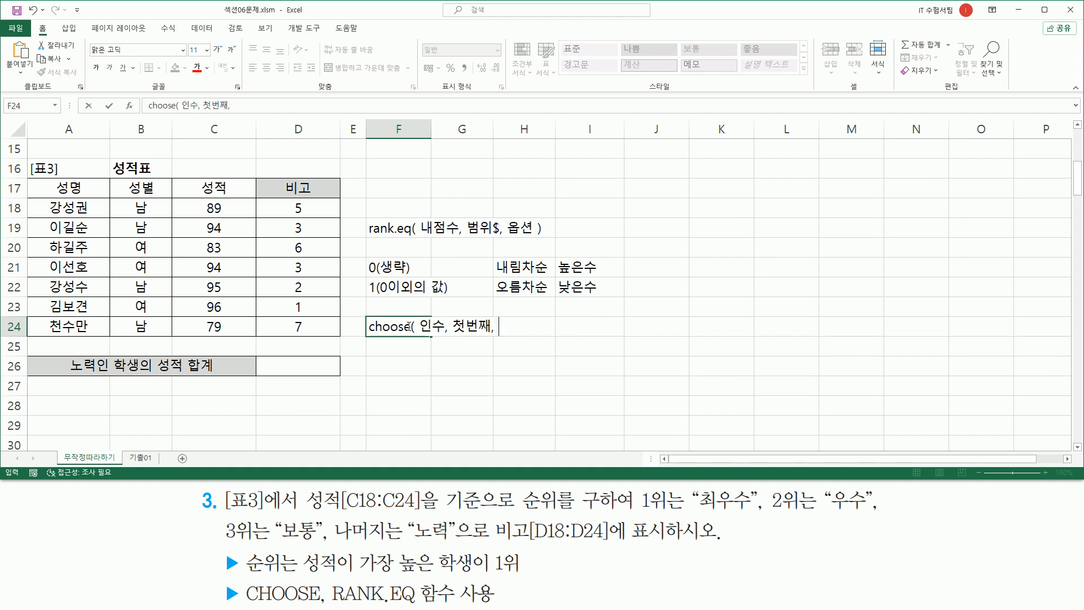
text( 두번째,)
text( 세번)
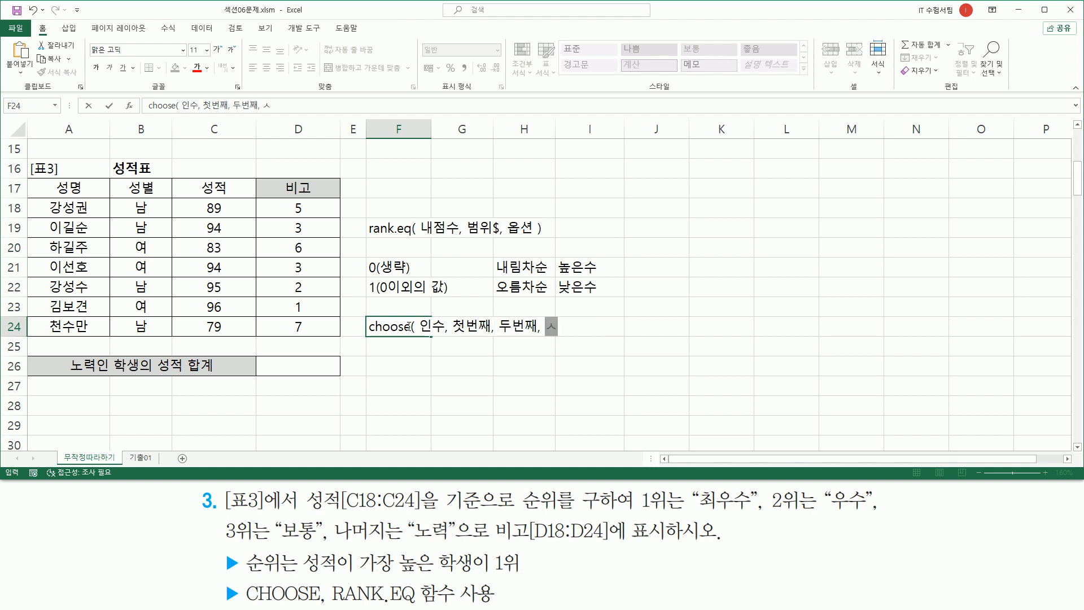
text(째,......)
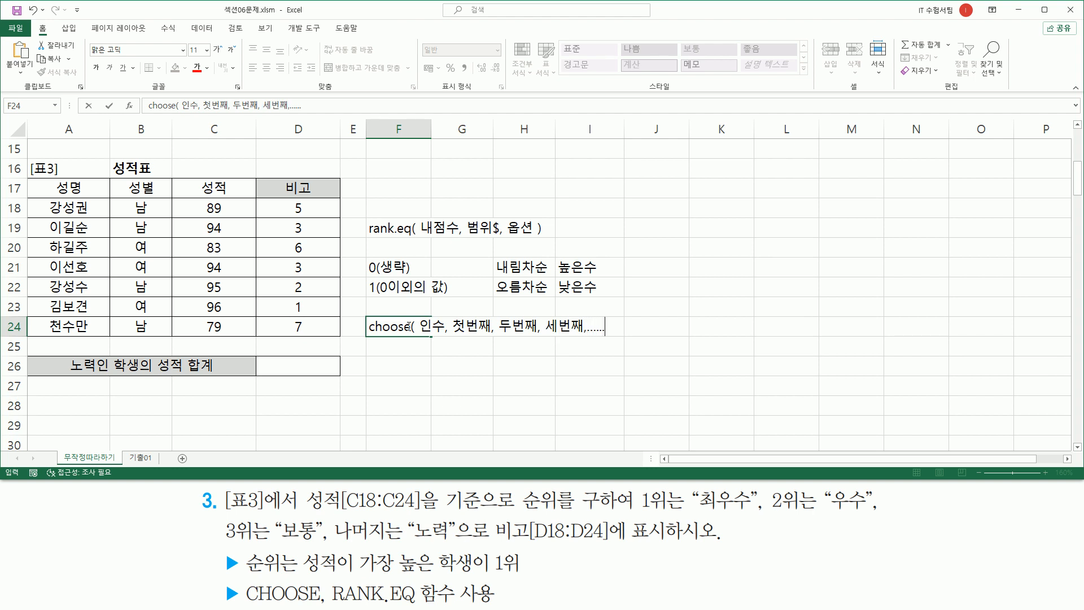
text())
key(Return)
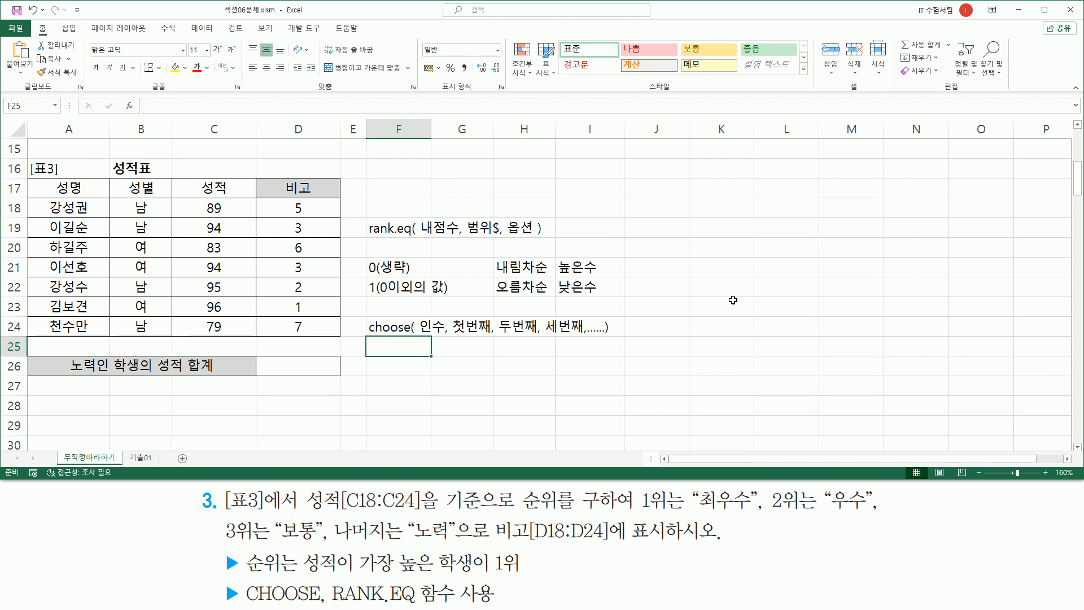
Step: Enter the example choose( 1, "a", "b", "c", "d" ) as plain text in cell F26
key(Down)
text(c)
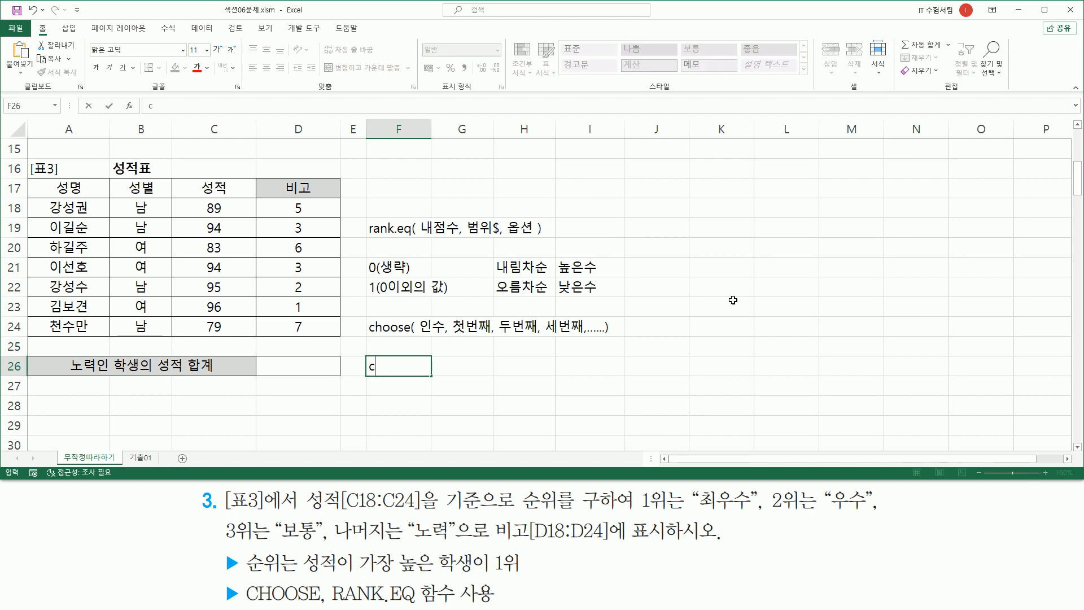
text(hoose( 1, "a", "b)
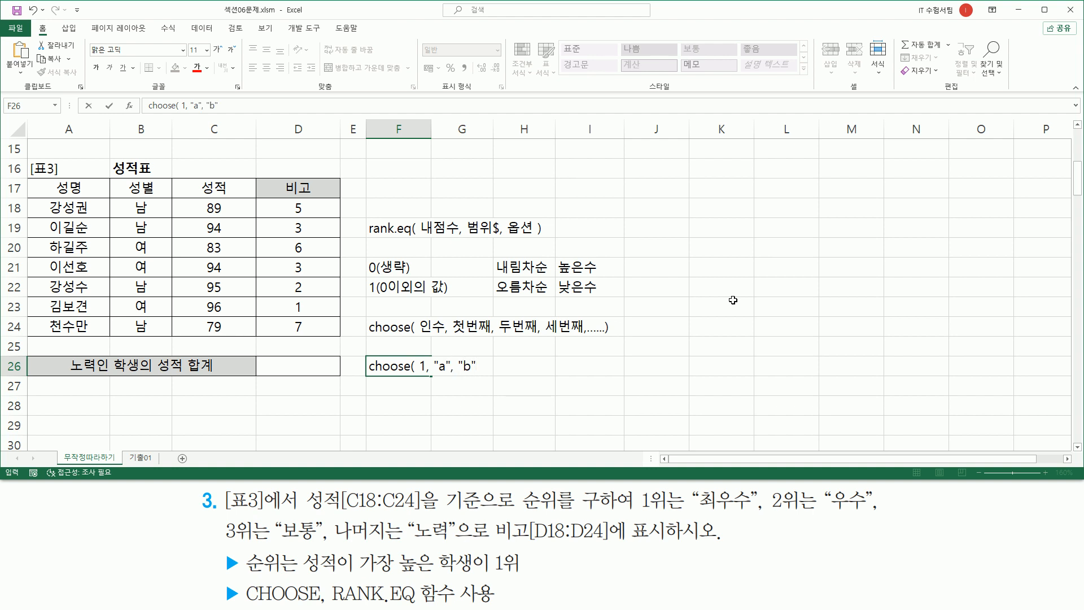
text("c", "d")
key(Return)
click(668, 385)
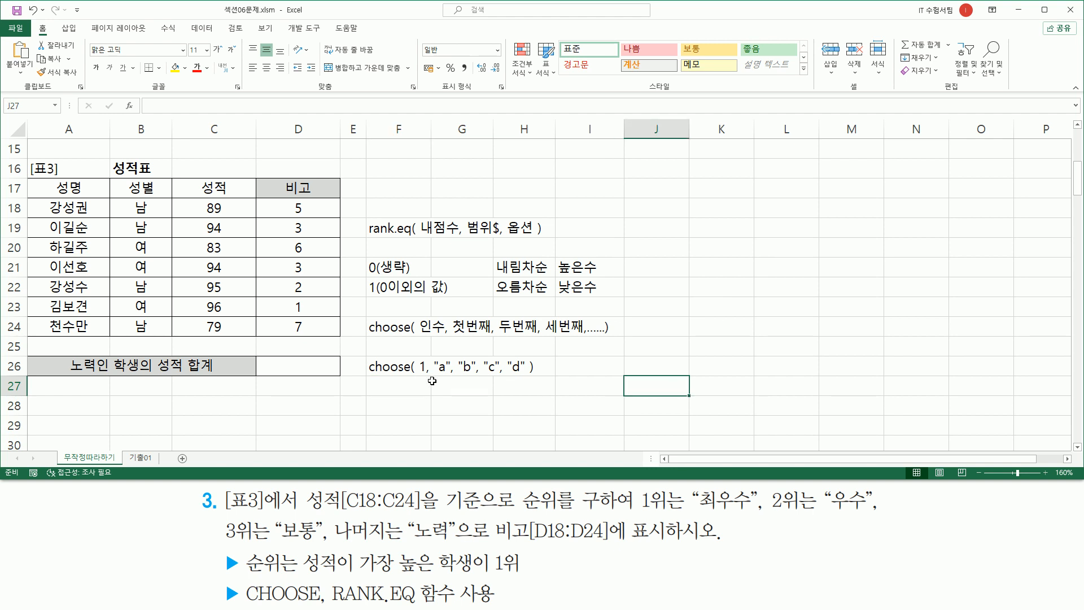
drag(434, 378, 529, 378)
mouse_move(368, 377)
mouse_down()
mouse_move(408, 377)
mouse_move(427, 353)
mouse_move(418, 380)
mouse_move(428, 382)
mouse_up()
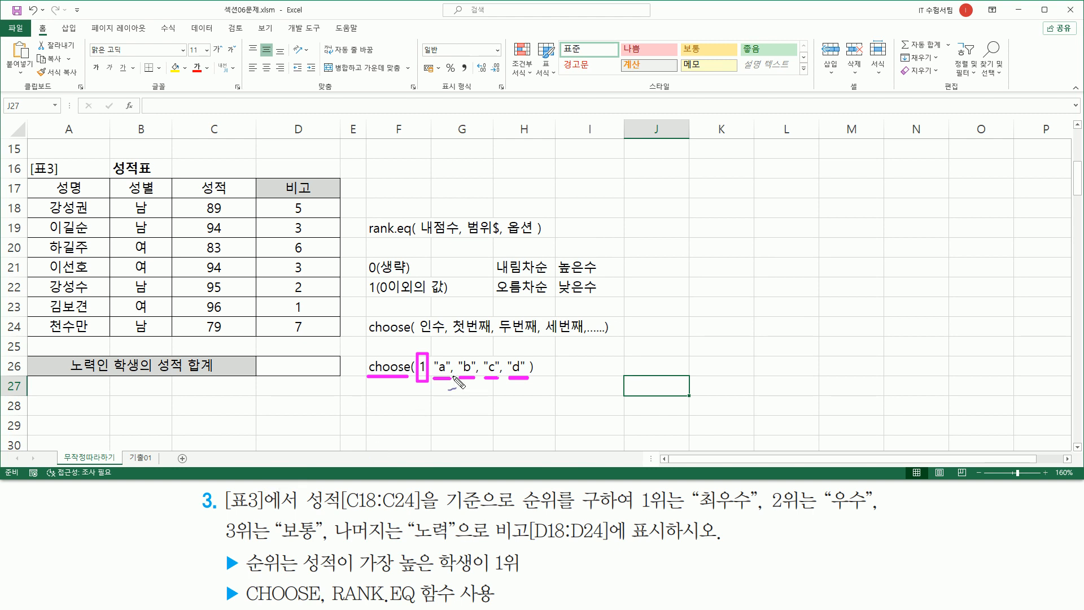
drag(439, 384, 447, 381)
mouse_move(417, 387)
mouse_down()
mouse_move(427, 394)
mouse_move(416, 400)
mouse_up()
drag(485, 374, 495, 367)
drag(422, 340, 424, 357)
drag(515, 353, 527, 348)
key(Escape)
key(ctrl+2)
drag(419, 352, 427, 379)
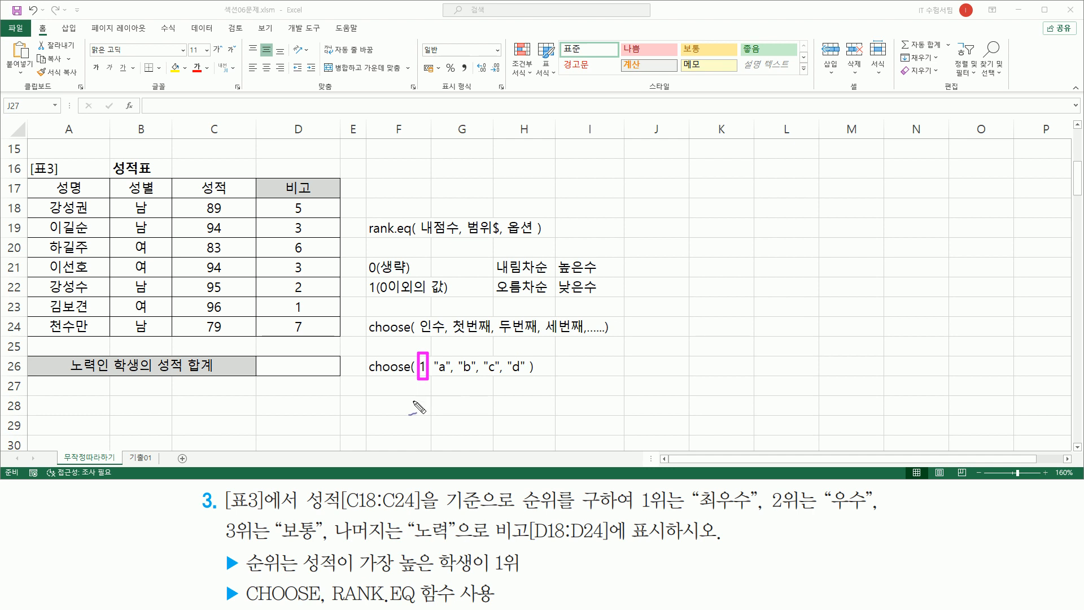
mouse_move(414, 386)
mouse_down()
mouse_move(412, 411)
mouse_move(428, 395)
mouse_up()
drag(431, 375, 528, 375)
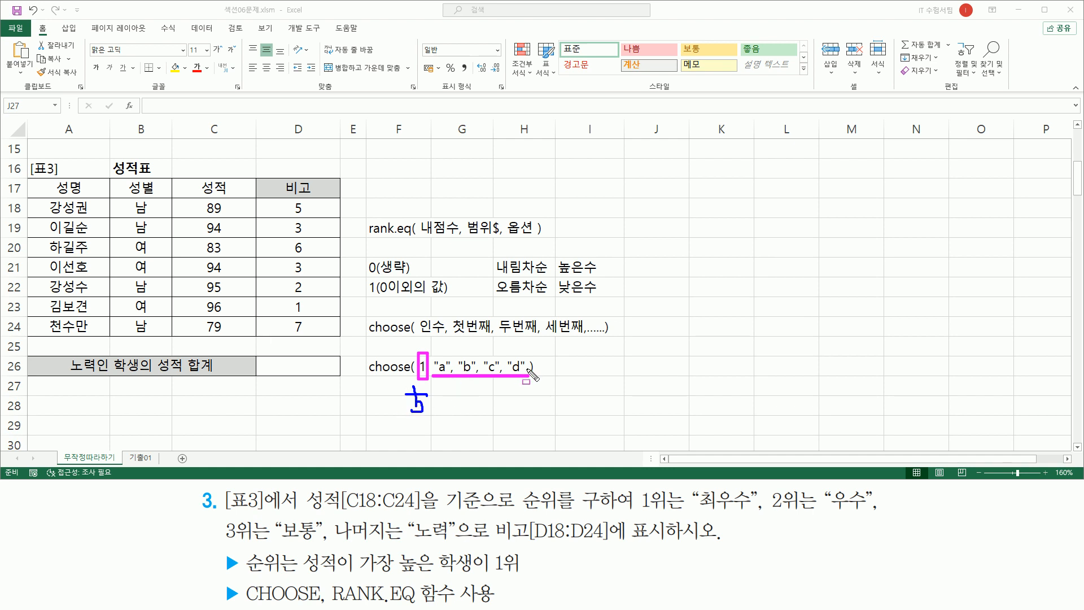
key(Escape)
key(ctrl+2)
mouse_move(288, 199)
mouse_down()
mouse_move(294, 285)
mouse_move(315, 342)
mouse_move(308, 332)
mouse_up()
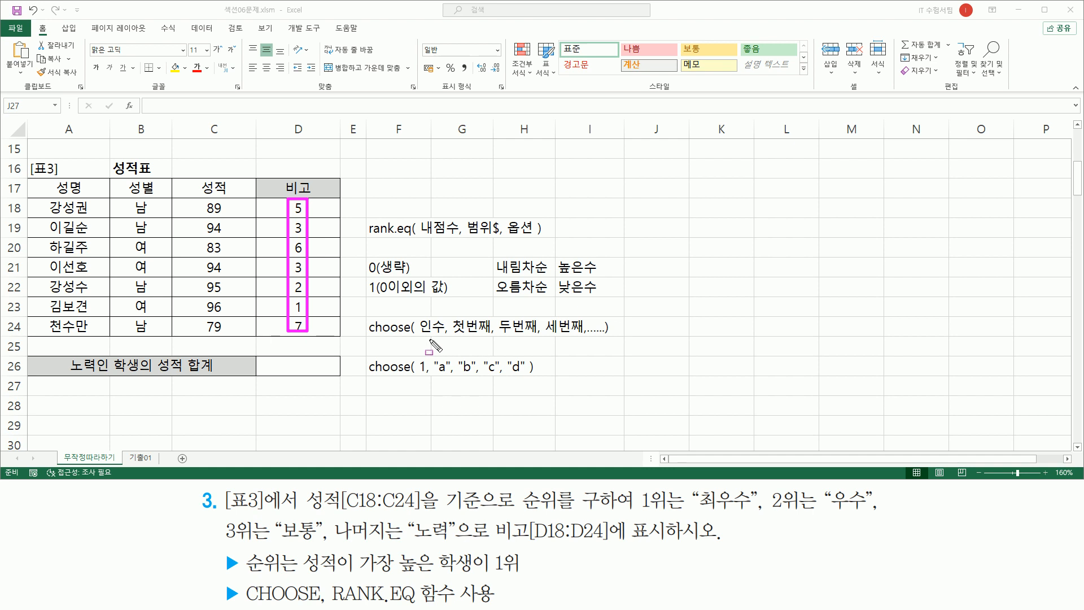
drag(418, 314, 441, 348)
drag(452, 335, 489, 335)
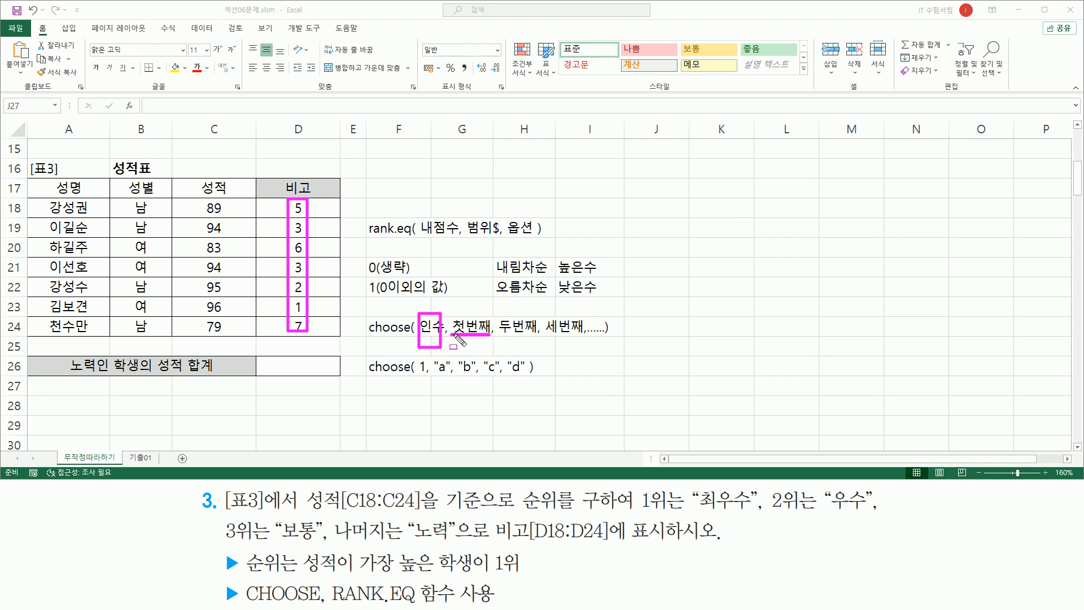
drag(699, 508, 760, 508)
drag(833, 511, 865, 511)
drag(500, 334, 534, 334)
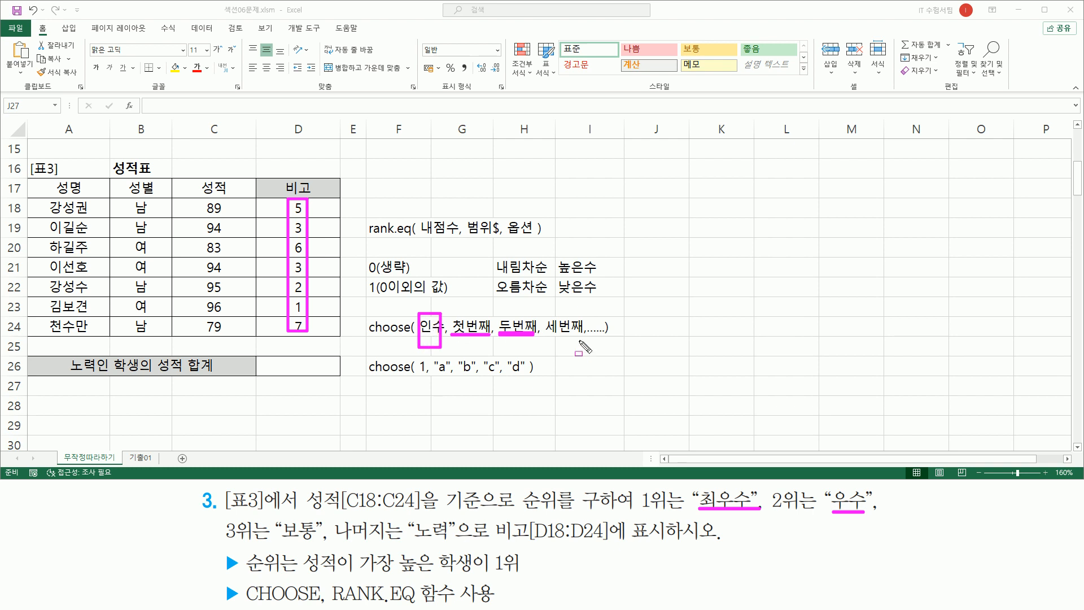
drag(546, 334, 581, 335)
drag(281, 541, 312, 541)
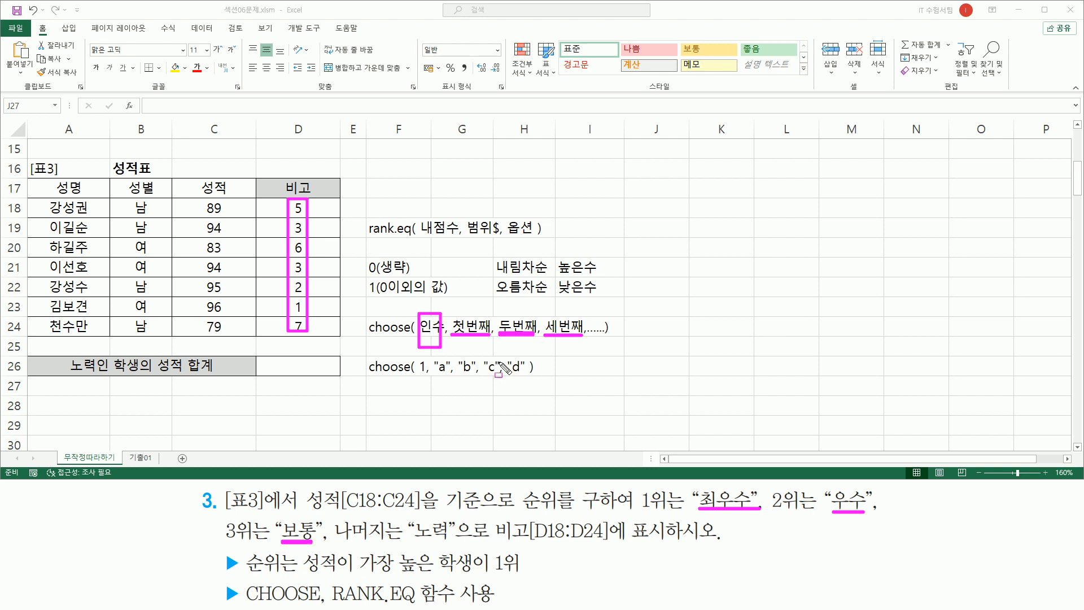
key(Escape)
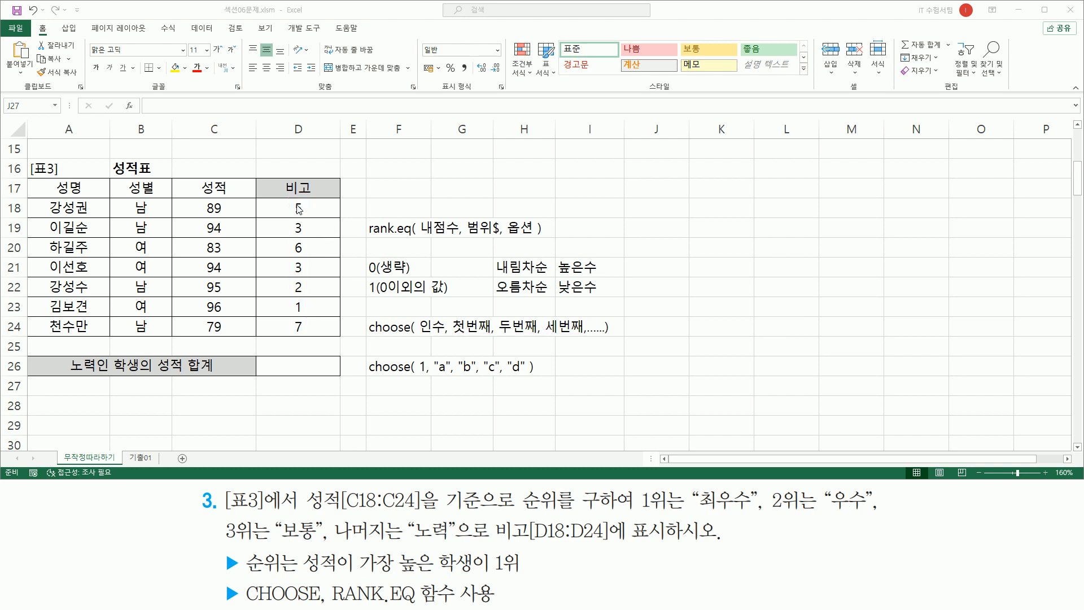
Step: Nest the RANK.EQ( C18, $C$18:$C$24 ) expression in cell D18 inside a CHOOSE function as its index argument
click(311, 210)
double_click(311, 210)
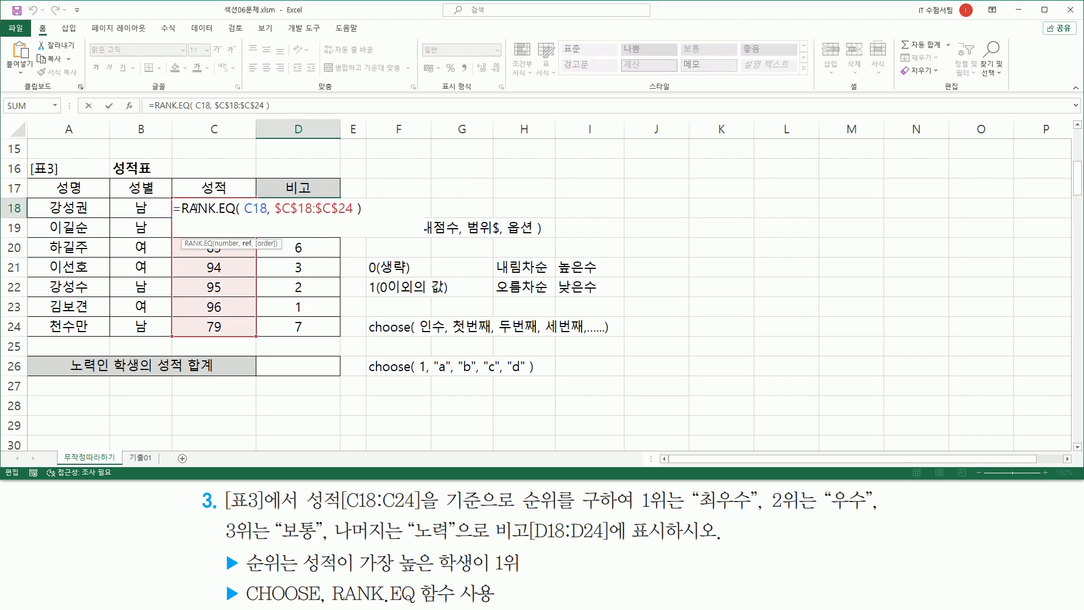
drag(182, 209, 362, 209)
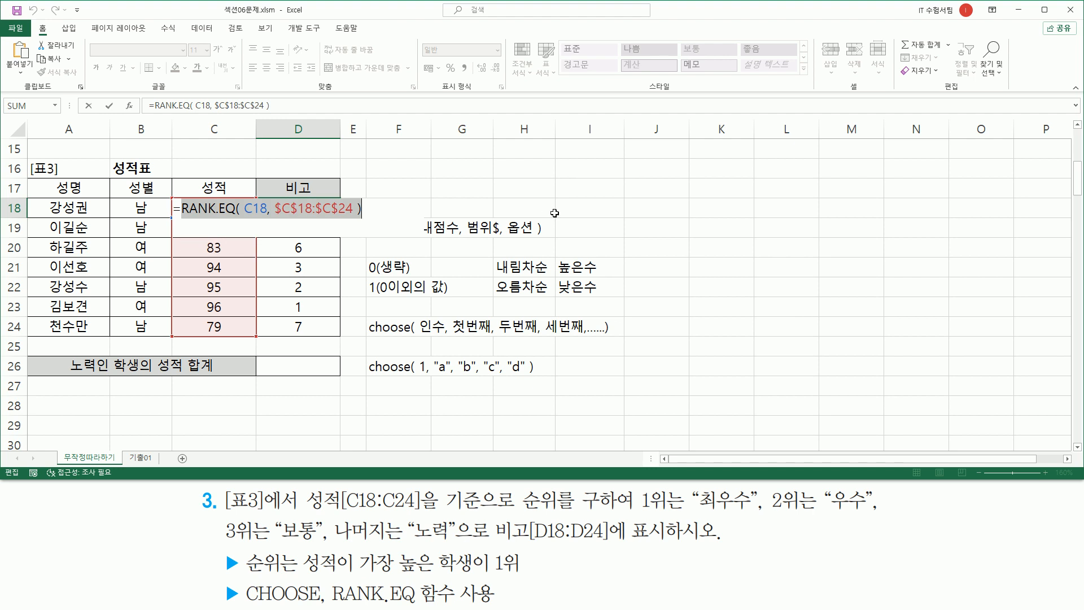
key(ctrl+x)
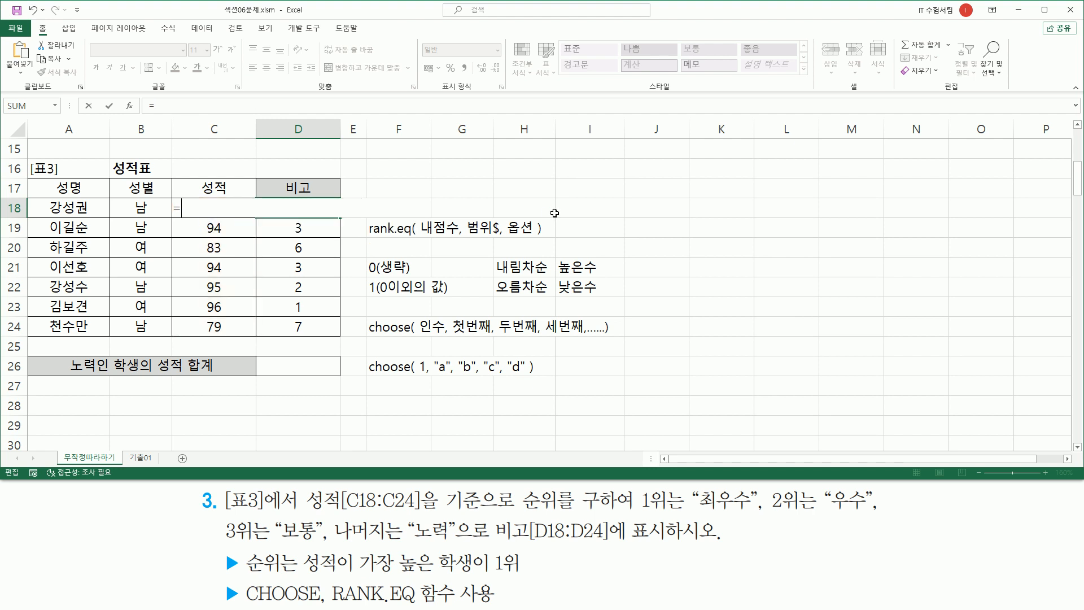
text(chos)
text(oo)
key(Tab)
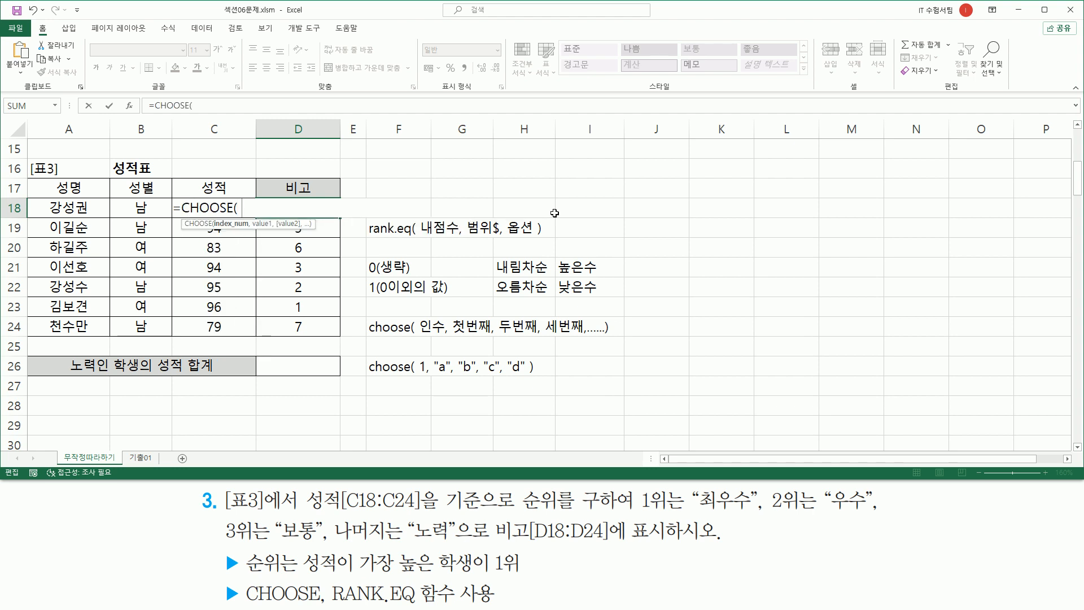
key(ctrl+v)
key(shift+Left)
key(shift+Left)
key(shift+Left)
key(shift+Left)
key(shift+Left)
key(shift+Left)
key(shift+Left)
key(shift+Left)
key(shift+Left)
key(shift+Left)
key(shift+Left)
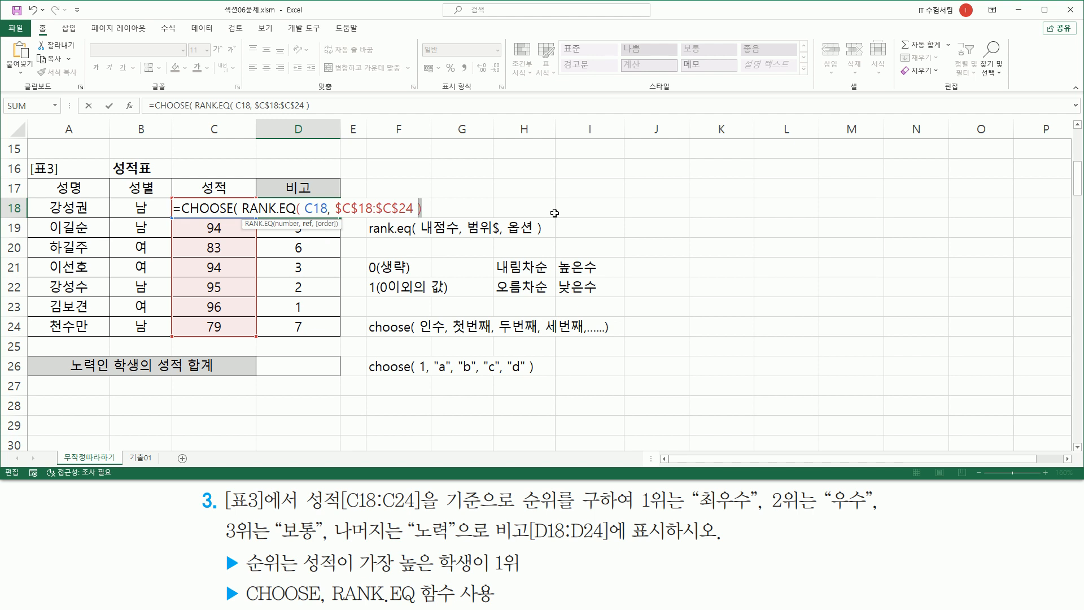
key(shift+Left)
key(shift+Left)
key(shift+Left)
key(shift+Left)
key(shift+Left)
key(shift+Left)
key(shift+Left)
key(shift+Left)
key(shift+Left)
key(shift+Left)
key(shift+Left)
key(shift+Left)
key(shift+Left)
key(shift+Left)
key(shift+Left)
key(shift+Left)
key(shift+Left)
key(shift+Right)
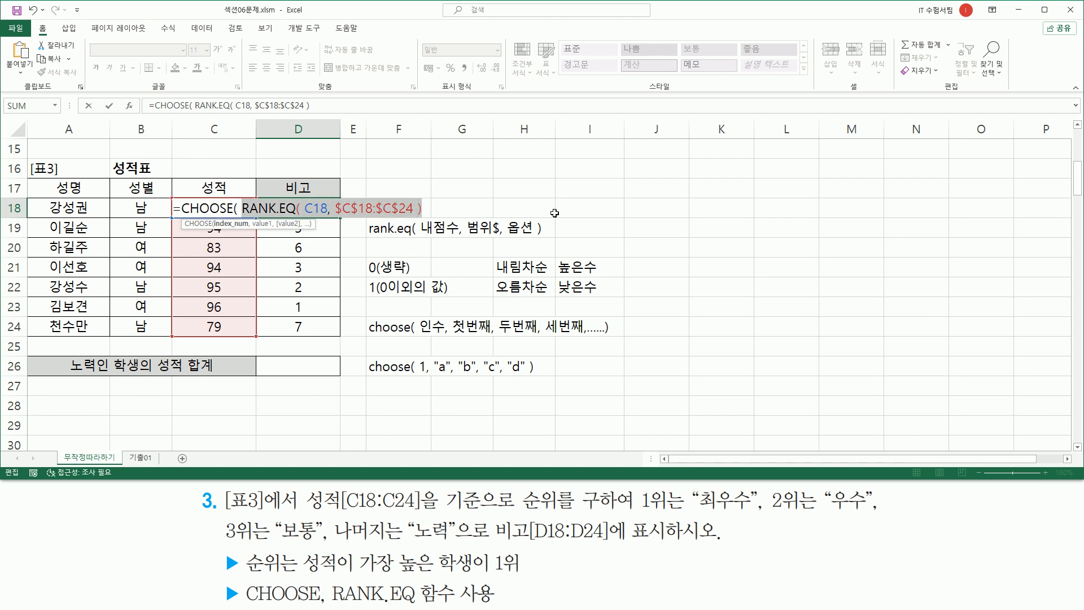
Step: Add "최우수", "우수" and "보통" as the first three CHOOSE values after the RANK.EQ argument in cell D18
key(End)
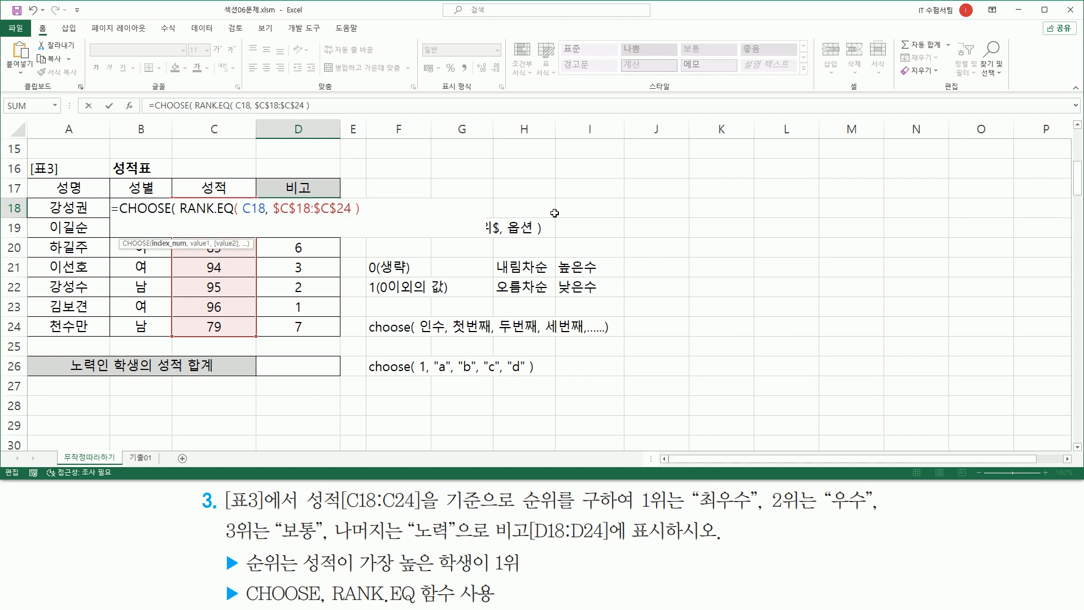
text(, "최우수)
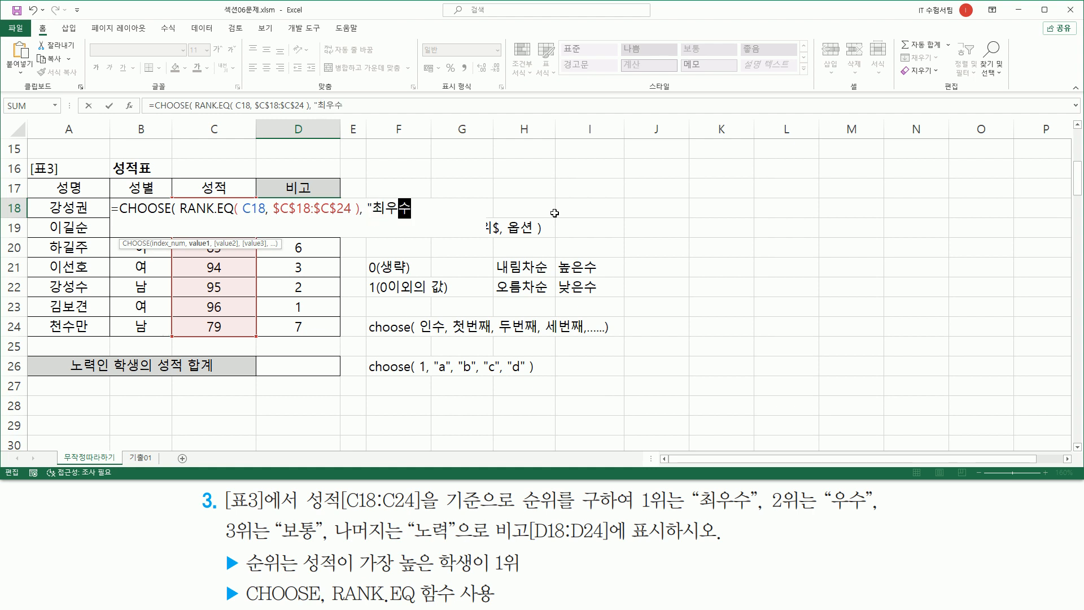
text(","우수",)
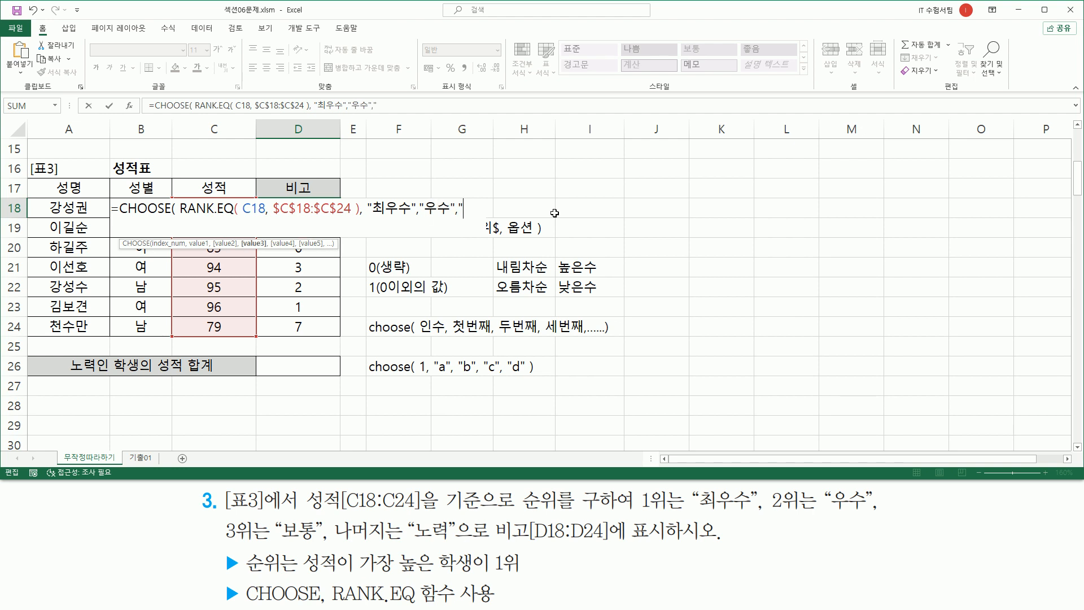
text("보통")
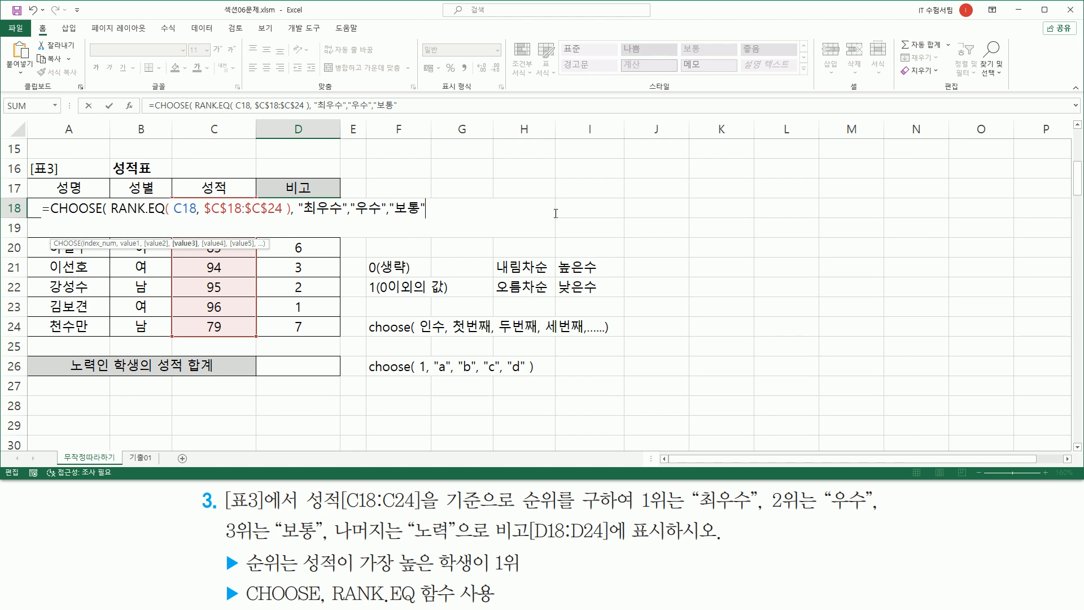
drag(329, 543, 452, 544)
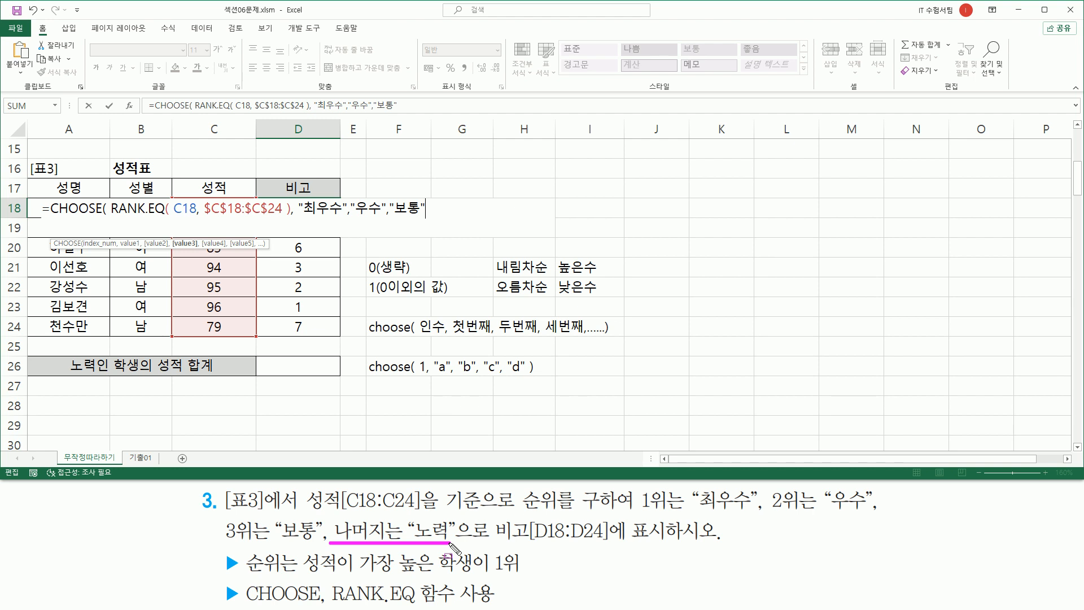
mouse_move(30, 198)
mouse_down()
mouse_move(30, 267)
mouse_move(101, 338)
mouse_up()
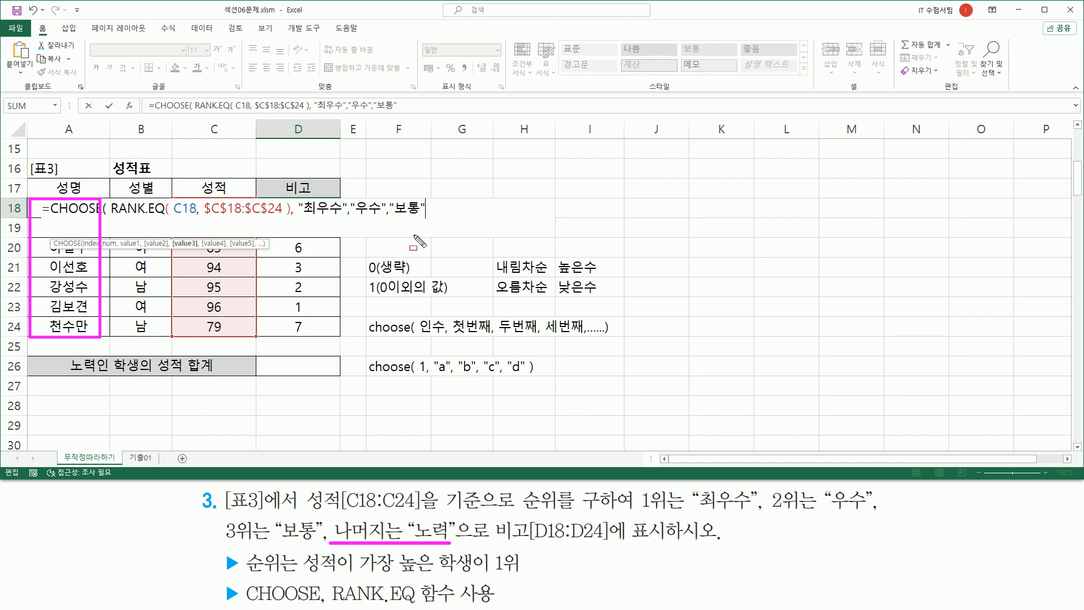
key(Escape)
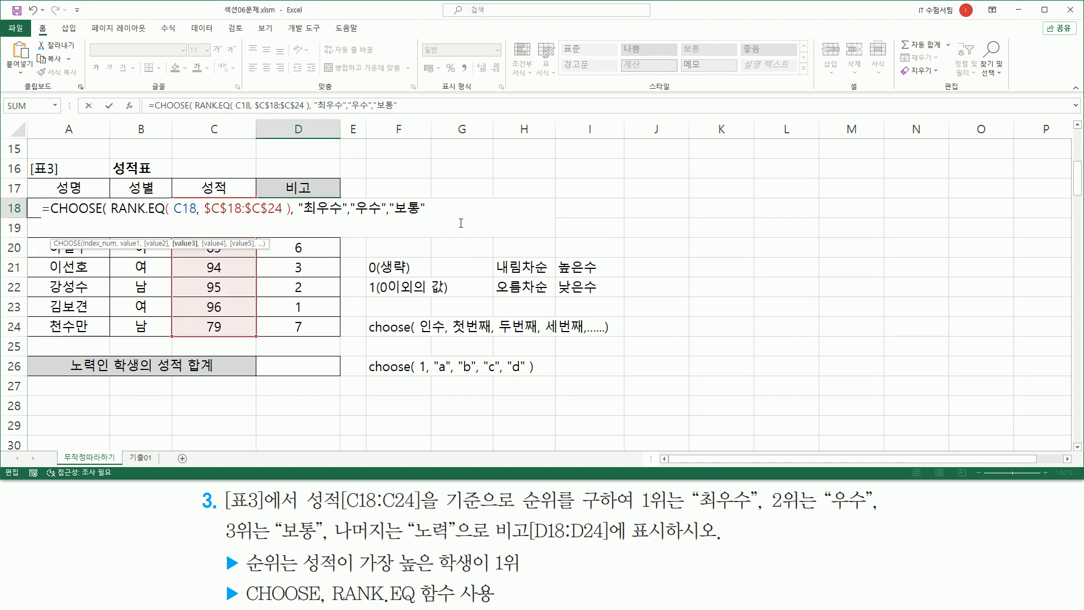
Step: Complete the CHOOSE formula in D18 with "노력" as the fourth to seventh values and fill it down through D24
text(,"노력",)
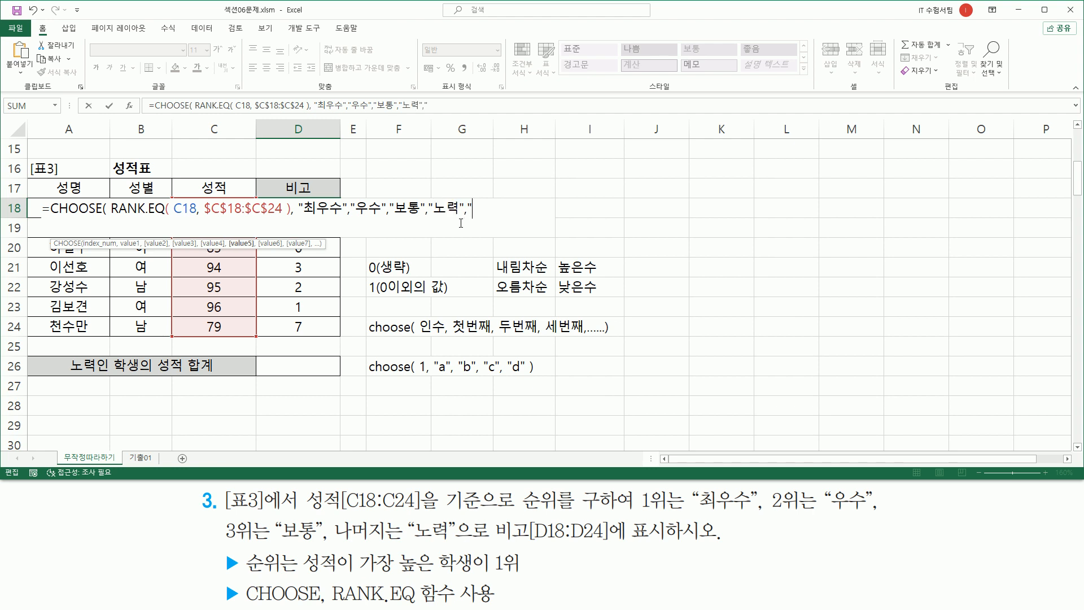
text("노력",)
text("노려)
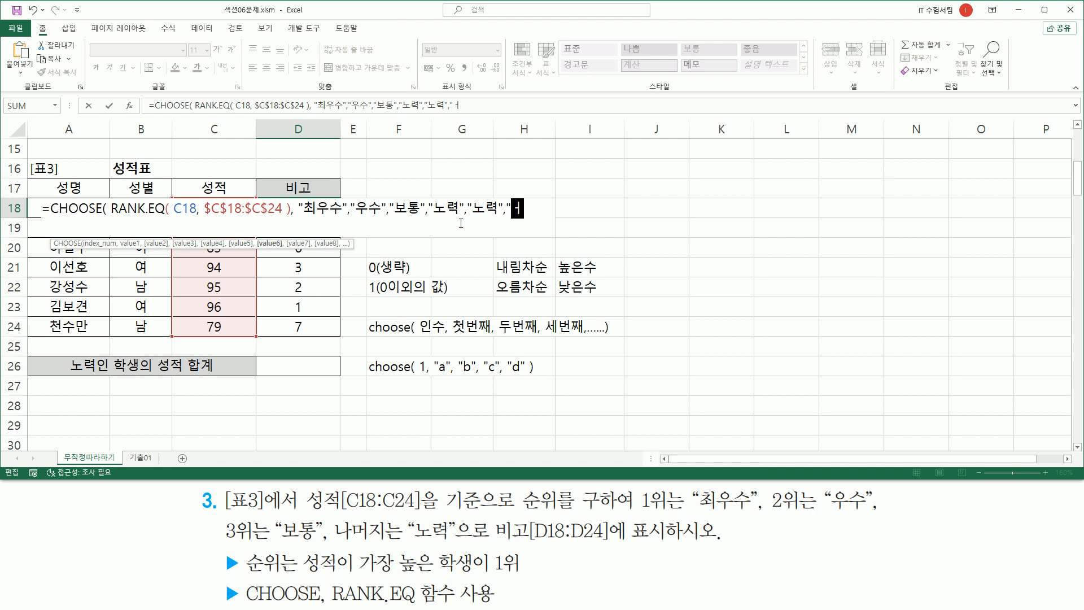
text(력","노력","노력)
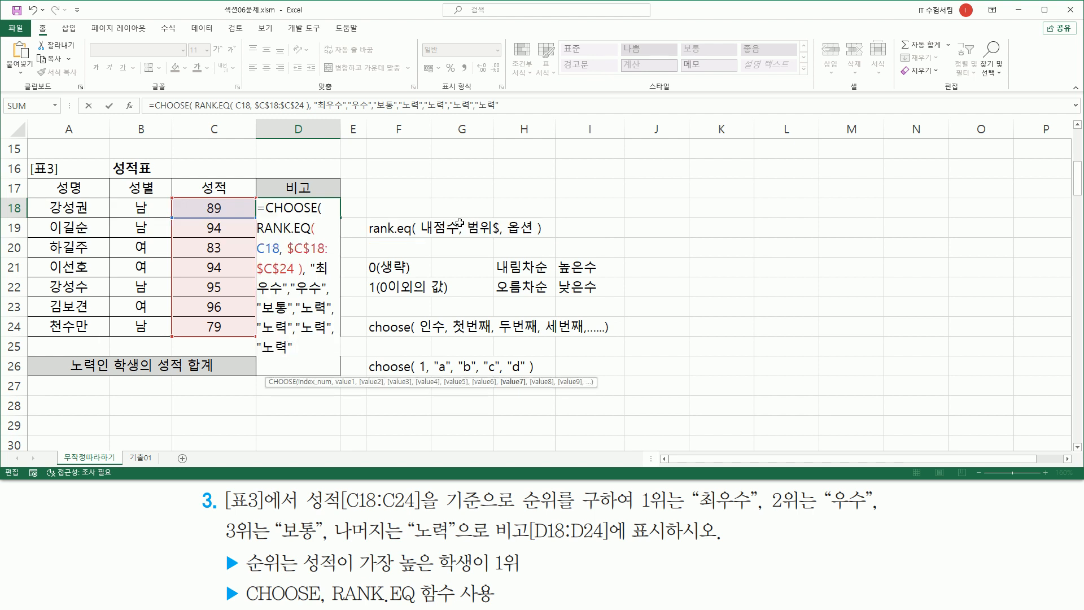
text( ))
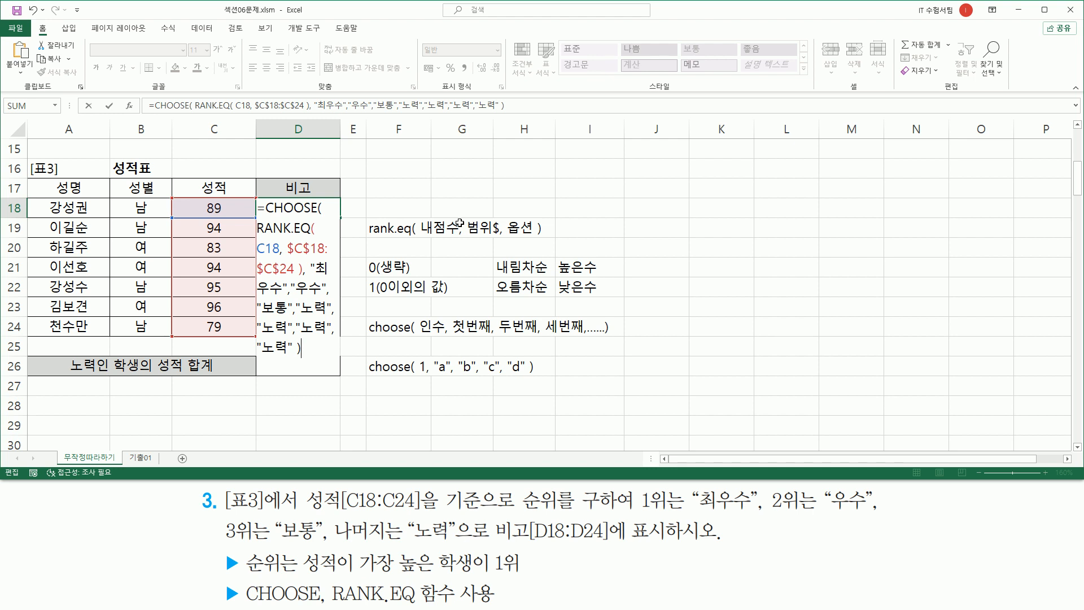
key(Return)
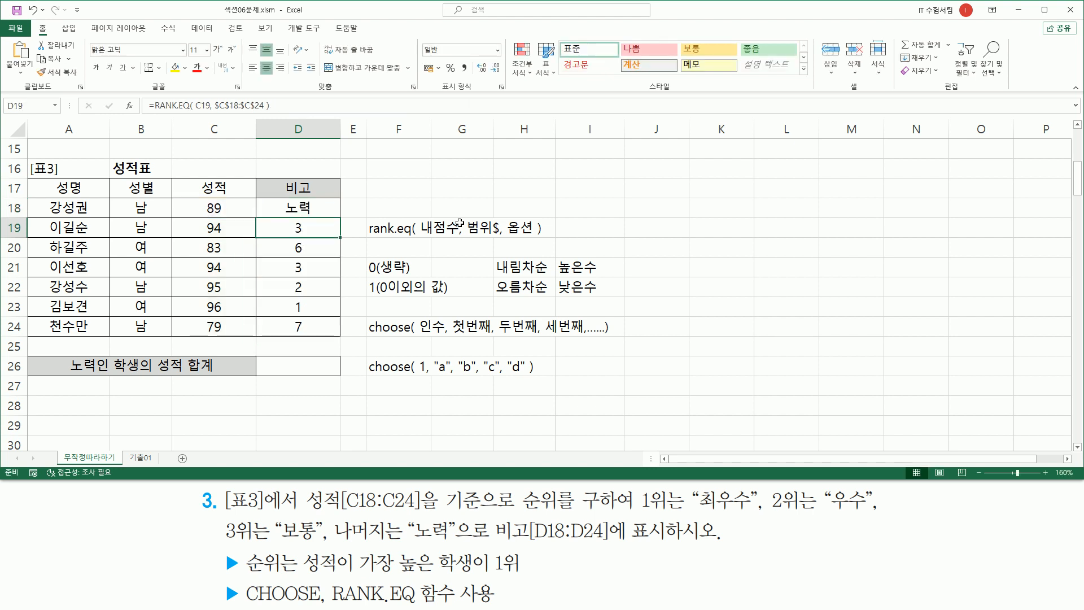
click(317, 208)
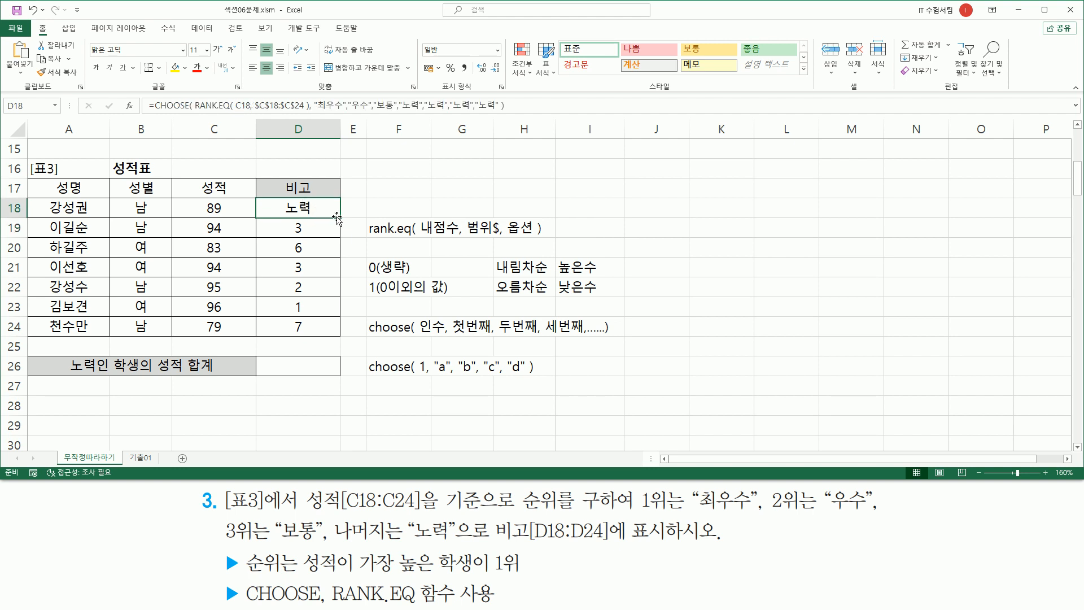
drag(340, 217, 340, 337)
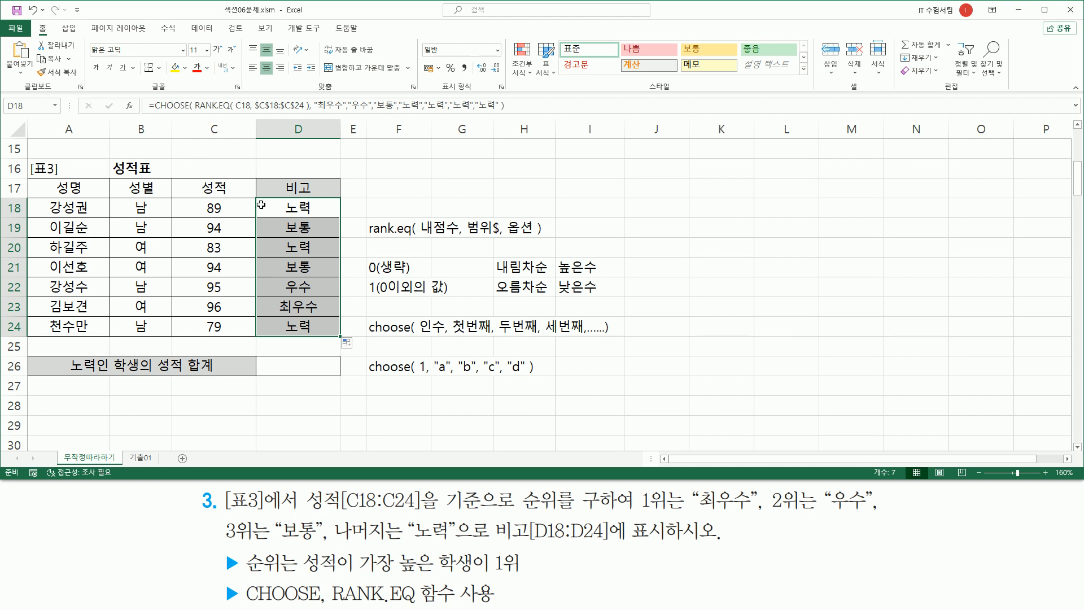
Step: Copy the complete CHOOSE formula from D18 into cell F17 as plain text and left-align it
click(317, 211)
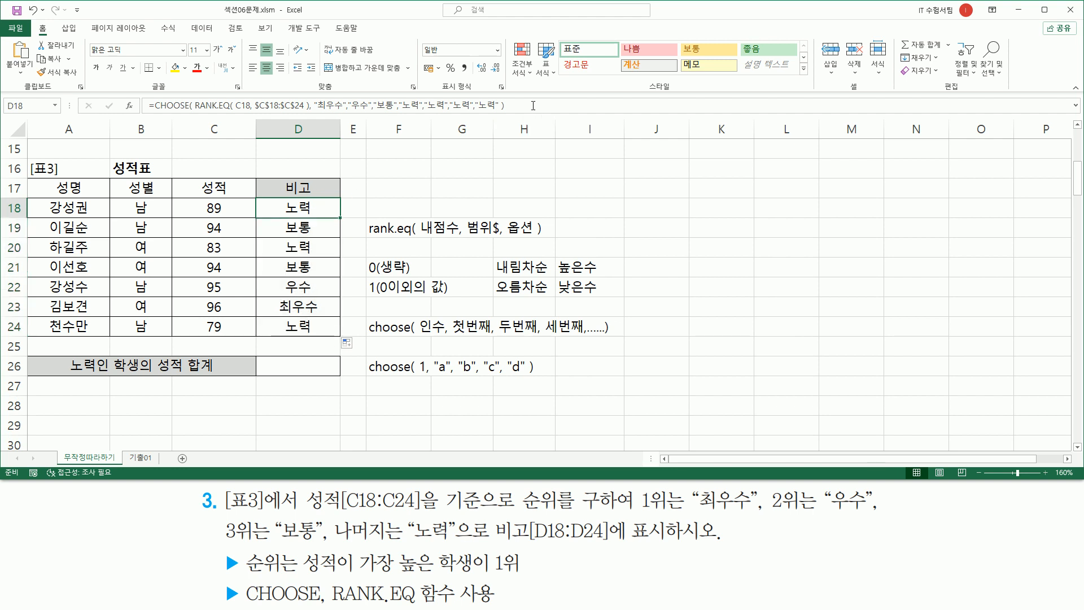
click(390, 184)
text(')
text(=CHOOSE( RANK.EQ( C18, $C$18:$C$24 ), "최우수","우수","보통","노력","노력","노력","노력" ))
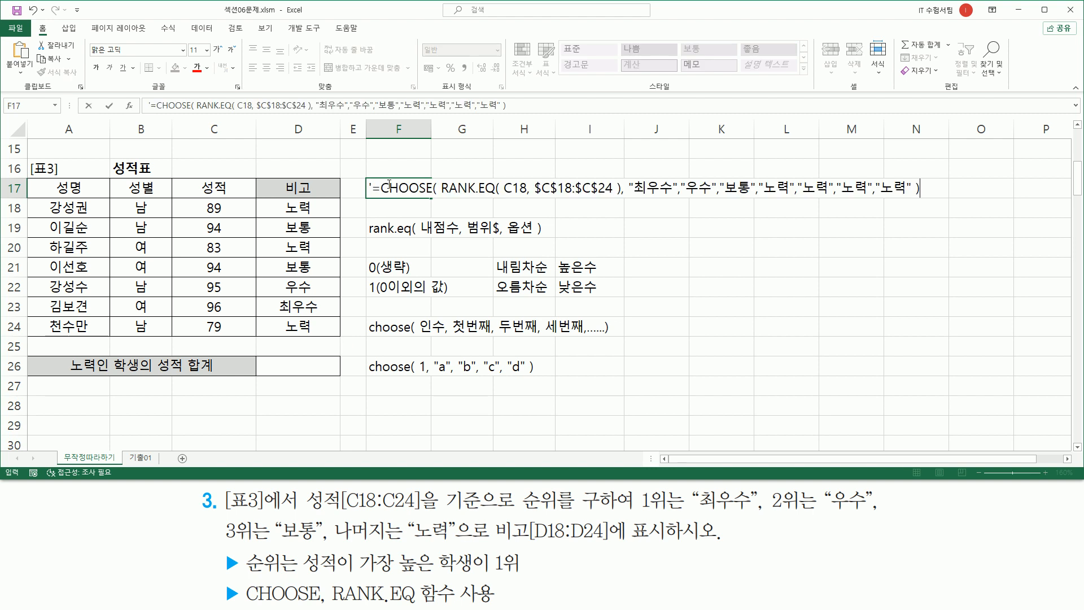
key(Return)
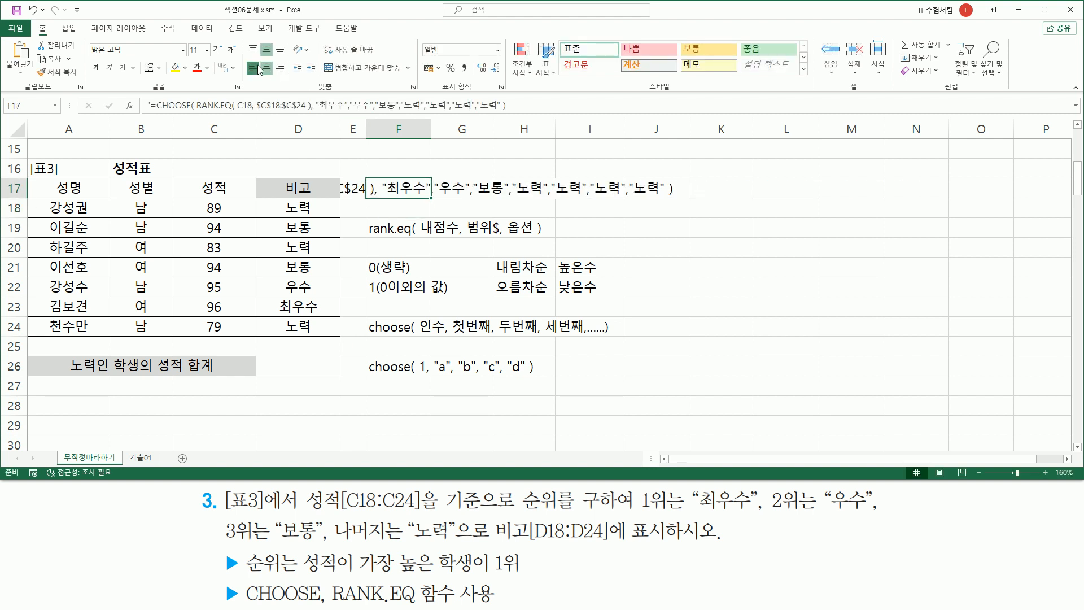
click(473, 367)
click(751, 366)
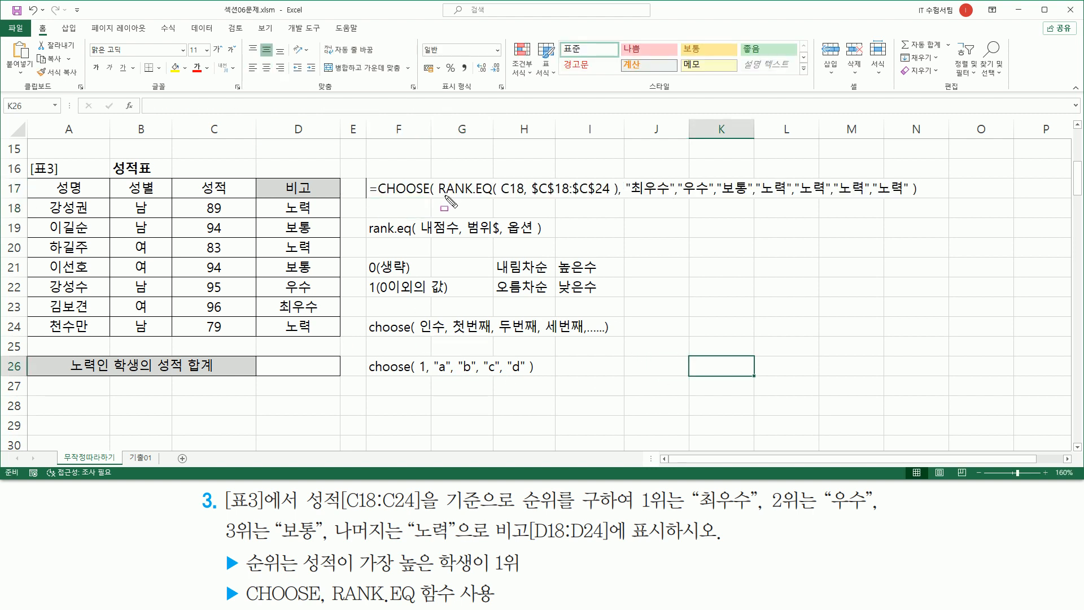
mouse_move(439, 177)
mouse_down()
mouse_move(512, 198)
mouse_move(617, 201)
mouse_up()
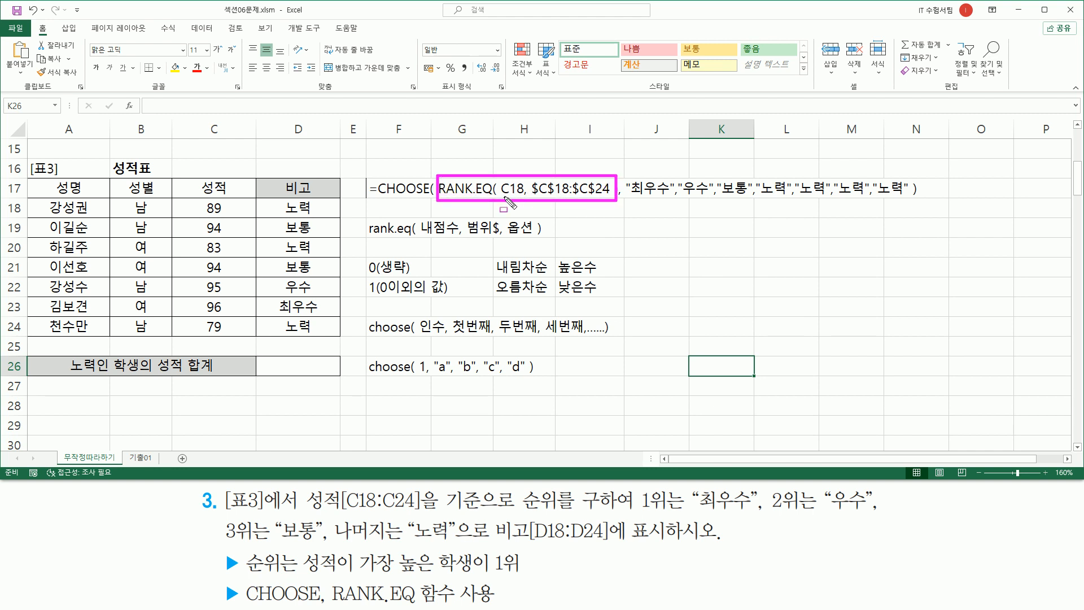
drag(43, 195, 91, 334)
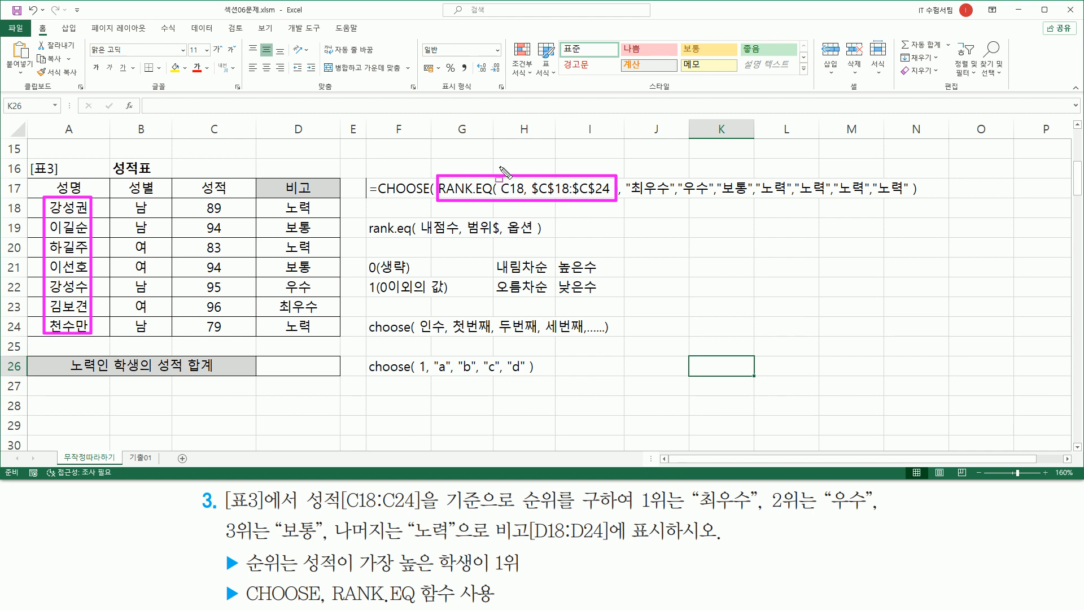
drag(627, 198, 671, 198)
drag(682, 197, 701, 198)
drag(723, 197, 744, 197)
drag(759, 199, 908, 199)
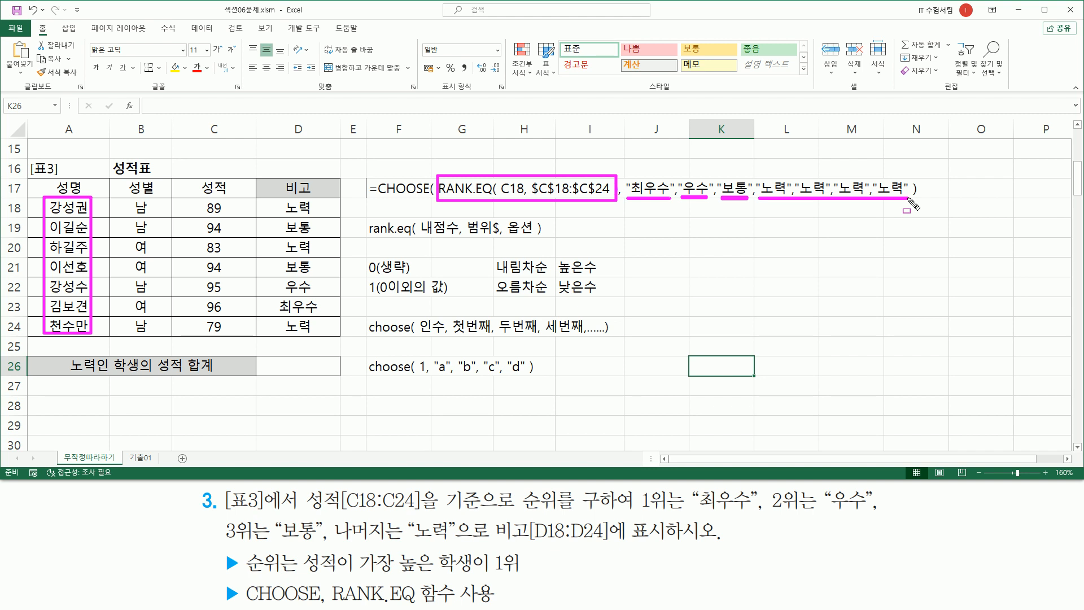
mouse_move(755, 173)
mouse_down()
mouse_move(760, 208)
mouse_move(909, 204)
mouse_up()
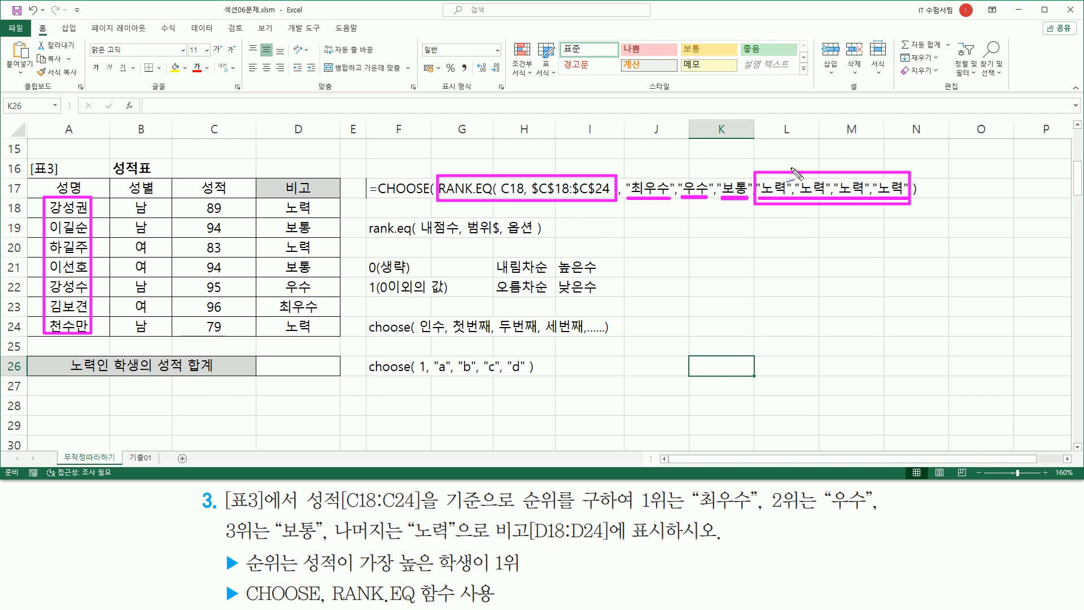
mouse_move(786, 165)
mouse_down()
mouse_move(797, 192)
mouse_move(785, 226)
mouse_up()
mouse_move(655, 165)
mouse_down()
mouse_move(653, 179)
mouse_move(777, 176)
mouse_move(768, 182)
mouse_up()
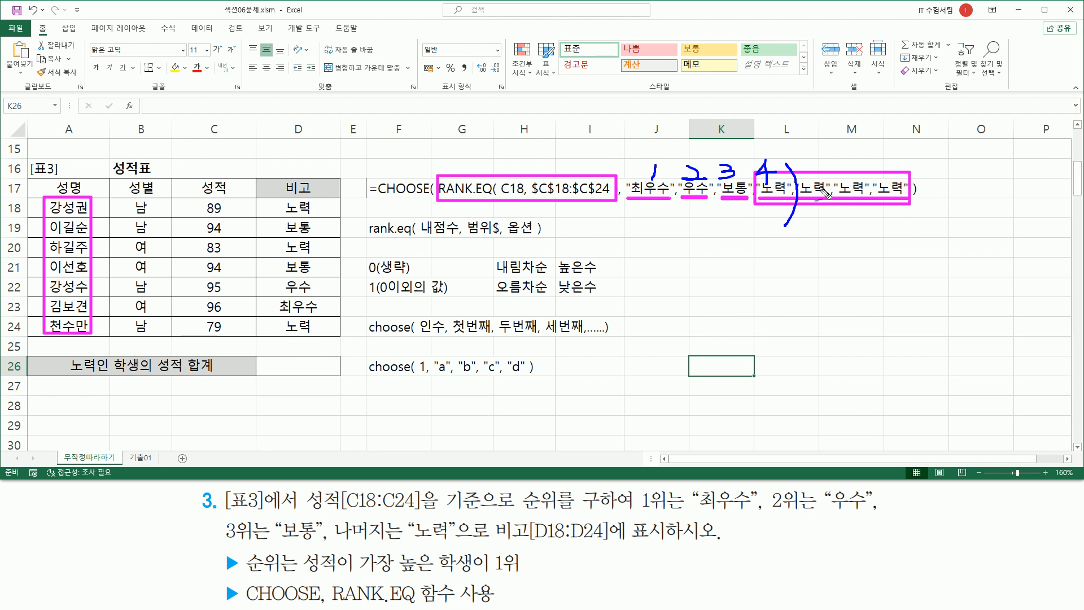
drag(799, 192, 916, 192)
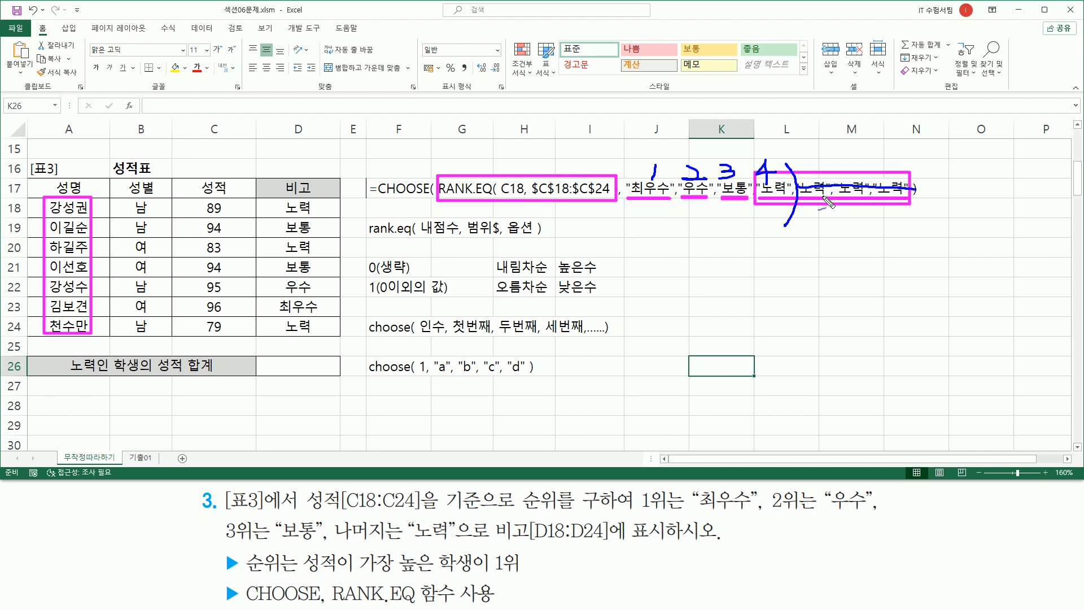
drag(815, 214, 822, 212)
mouse_move(809, 158)
mouse_down()
mouse_move(805, 178)
mouse_move(823, 163)
mouse_move(888, 175)
mouse_up()
drag(763, 207, 908, 206)
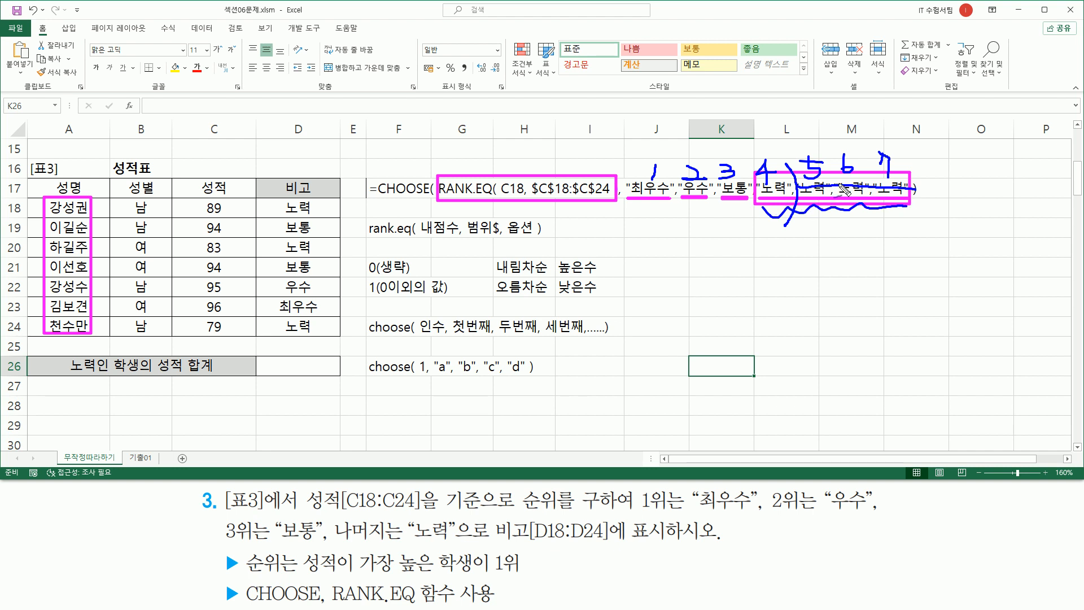
key(Escape)
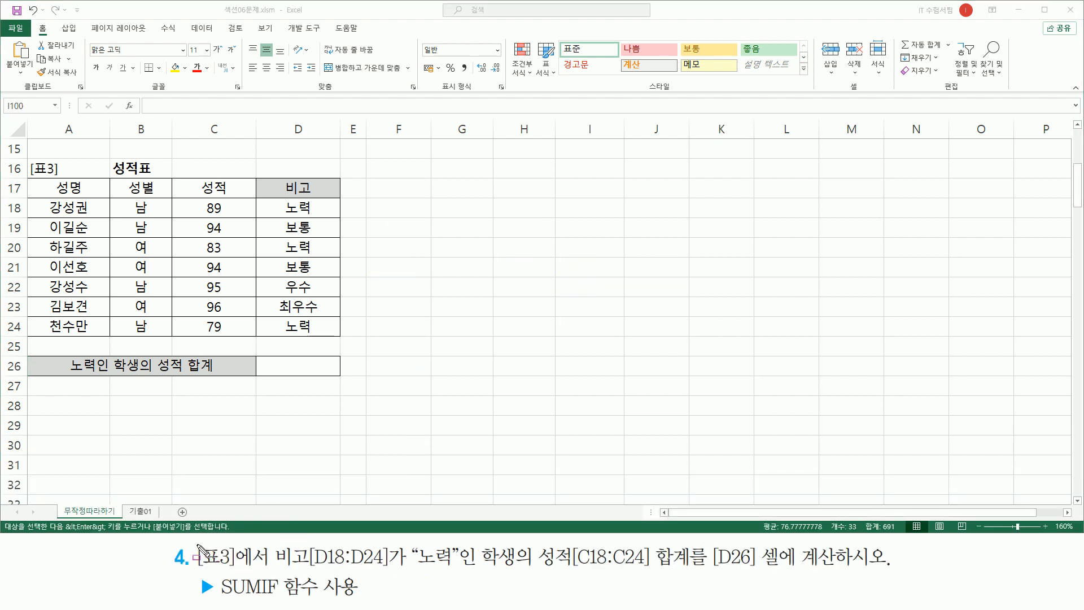
mouse_move(196, 541)
mouse_down()
mouse_move(212, 566)
mouse_move(388, 566)
mouse_up()
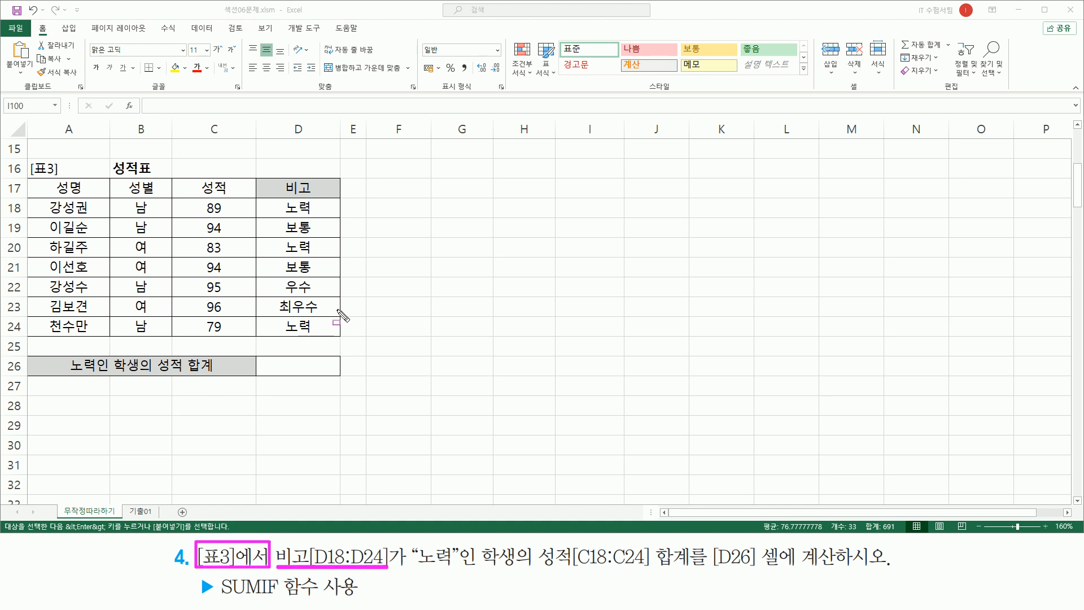
mouse_move(274, 201)
mouse_down()
mouse_move(275, 266)
mouse_move(329, 335)
mouse_up()
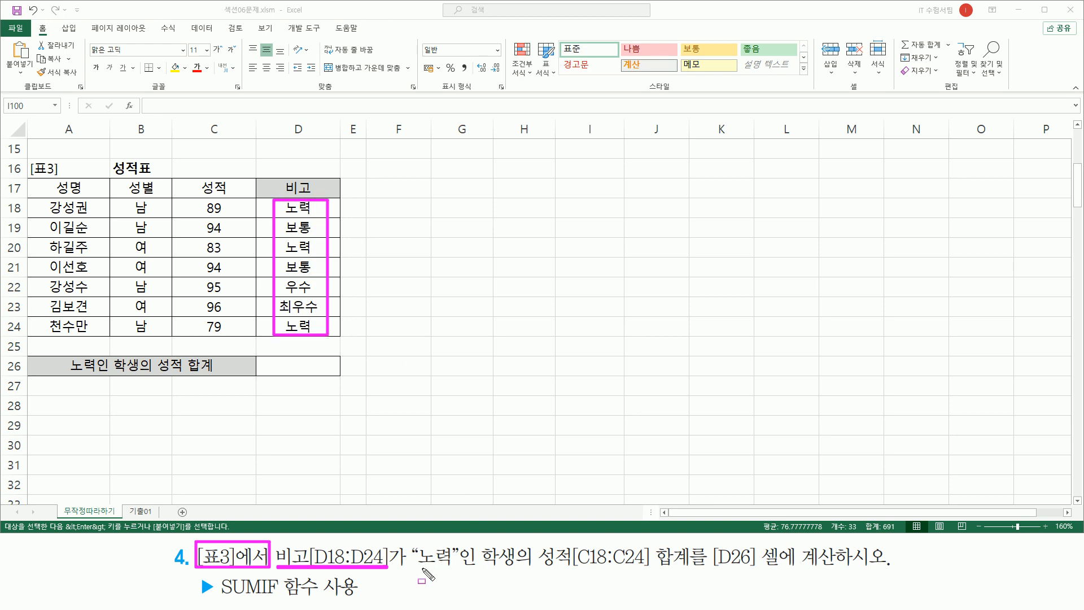
mouse_move(408, 569)
mouse_down()
mouse_move(477, 571)
mouse_move(477, 544)
mouse_up()
mouse_move(541, 570)
mouse_down()
mouse_move(690, 570)
mouse_move(689, 542)
mouse_move(718, 569)
mouse_move(841, 569)
mouse_up()
drag(266, 359, 337, 374)
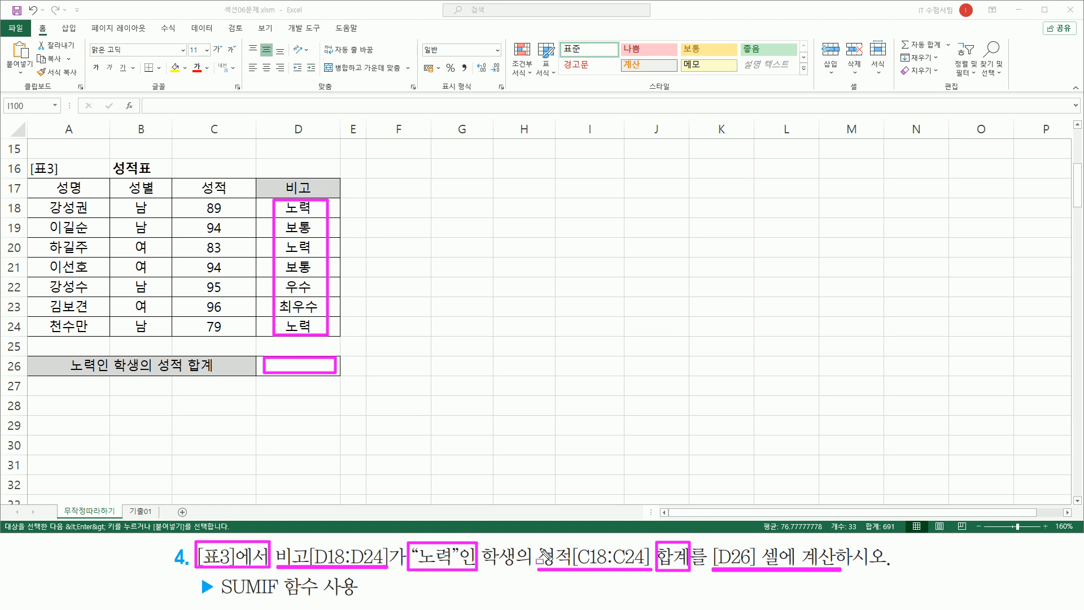
mouse_move(198, 199)
mouse_down()
mouse_move(228, 334)
mouse_move(228, 200)
mouse_up()
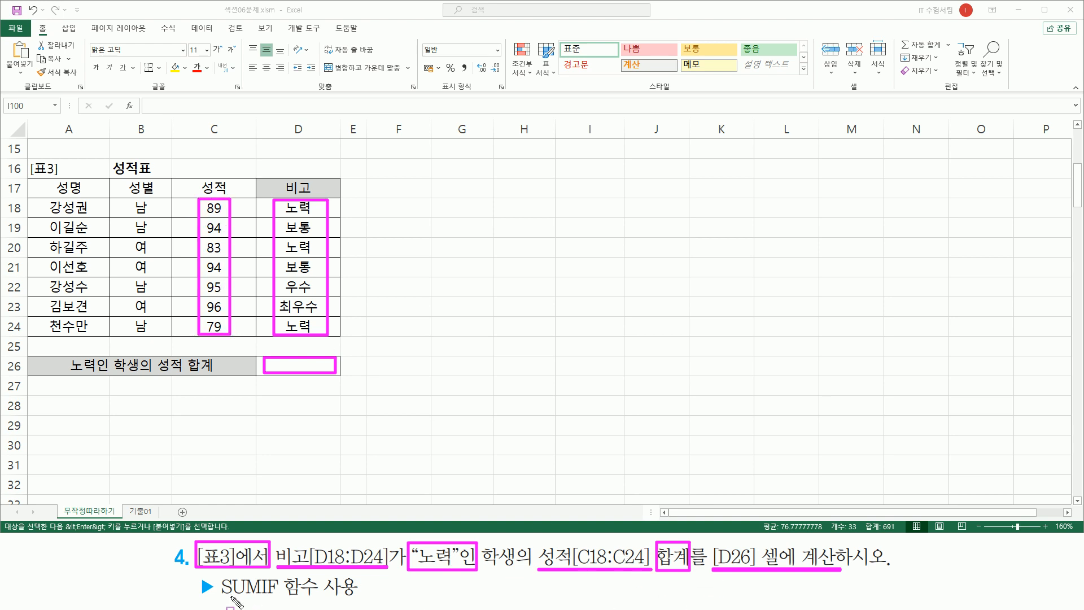
drag(217, 595, 278, 595)
key(Escape)
Step: Enter the syntax note sumif( 조건범위, "조건", 계산범위 ) as plain text in cell G19
click(454, 233)
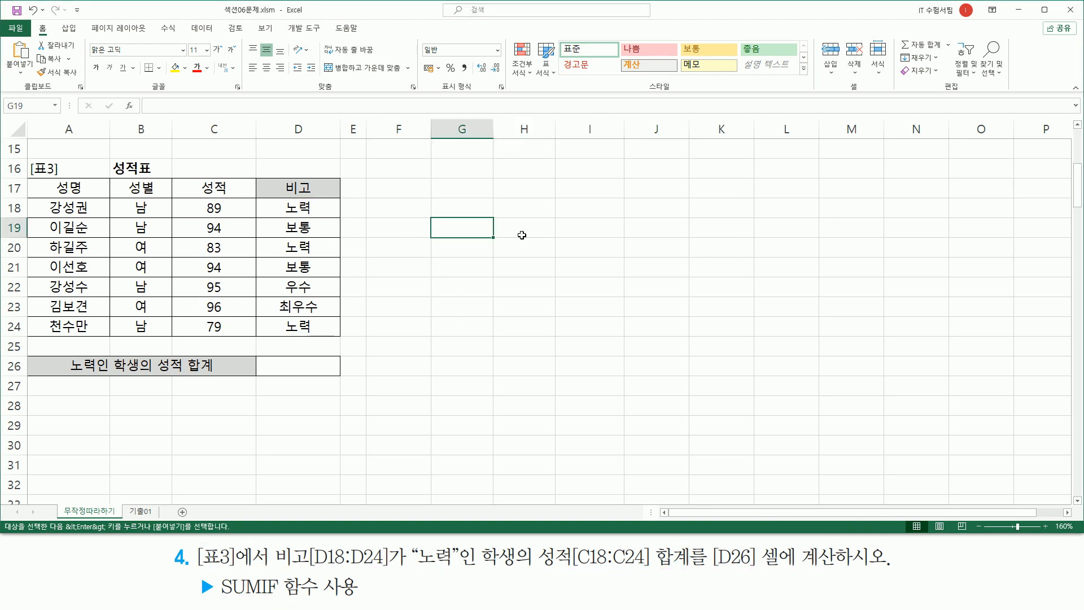
text(녀ㅡ)
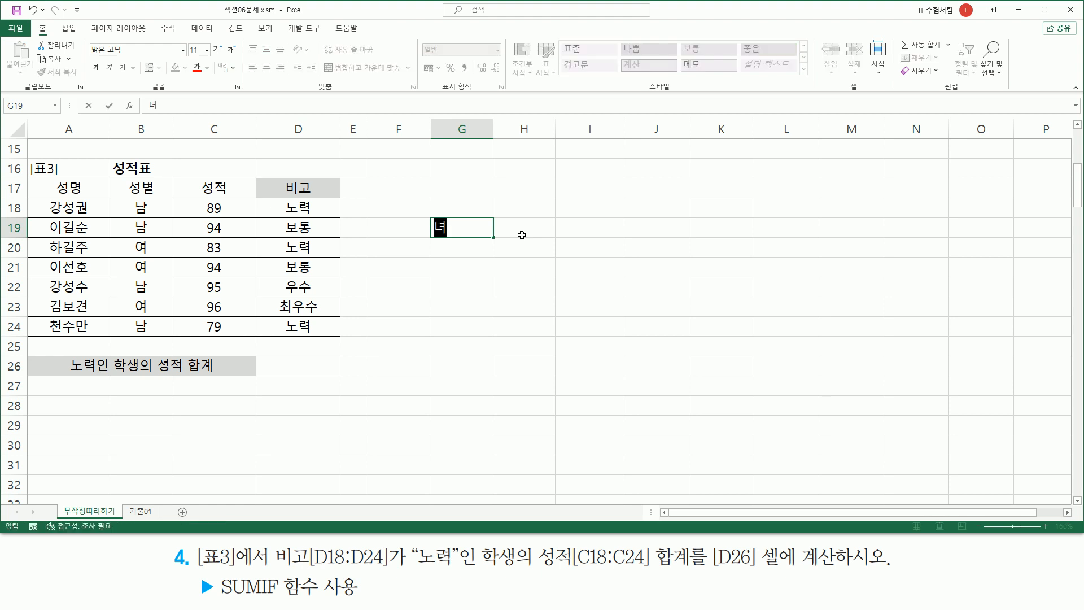
key(BackSpace)
key(BackSpace)
text(sumif( 조건범)
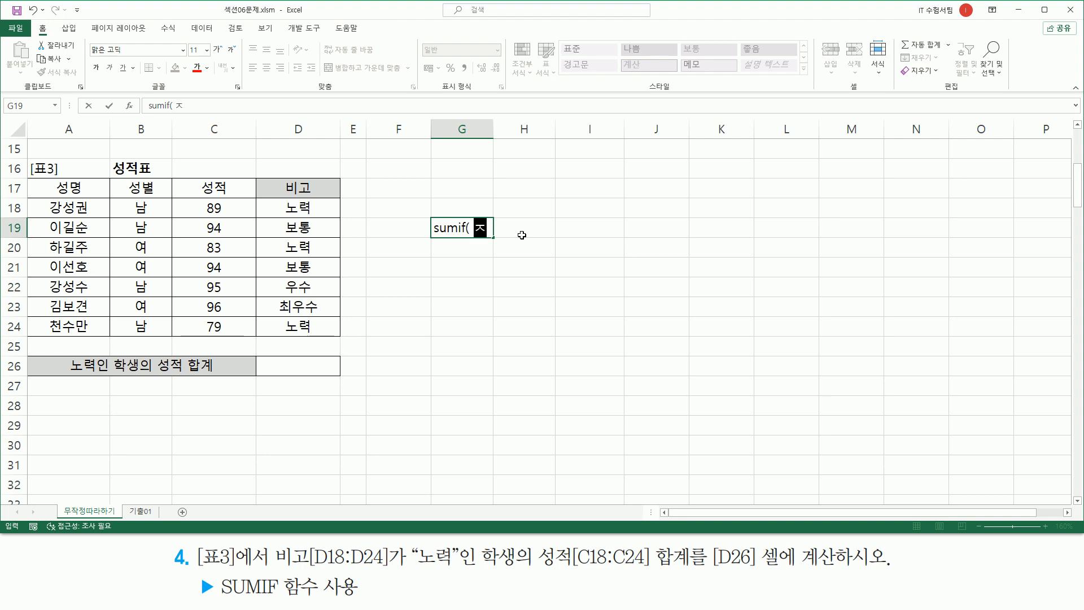
text(위,)
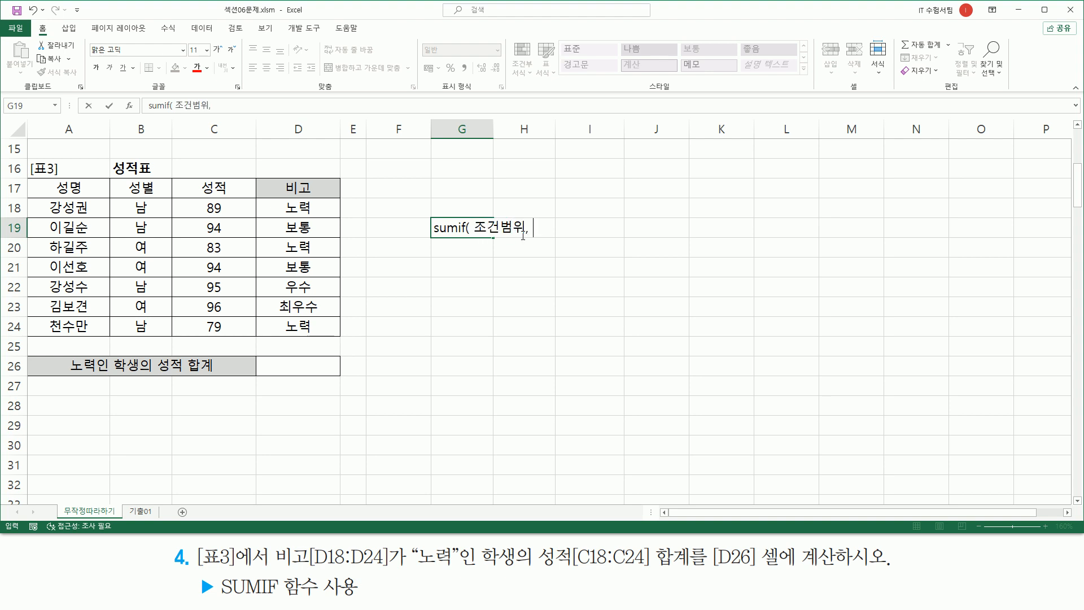
text( "조건", 계산범위 ))
key(Return)
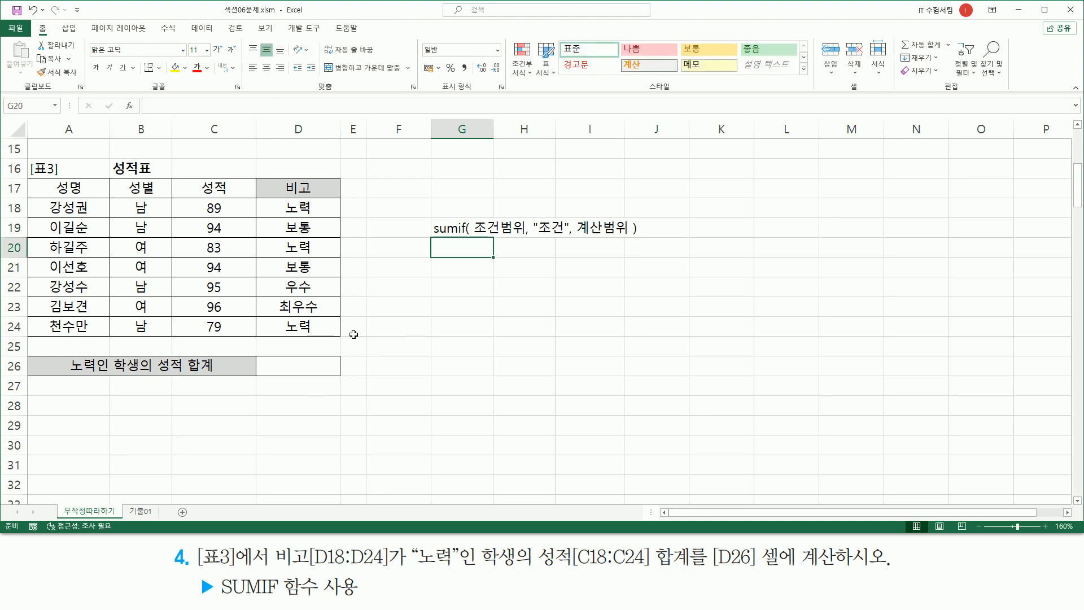
Step: Examine how the SUMIF arguments in the G19 note correspond to D18:D24, the condition "노력" and C18:C24
drag(473, 236, 526, 235)
drag(275, 197, 321, 337)
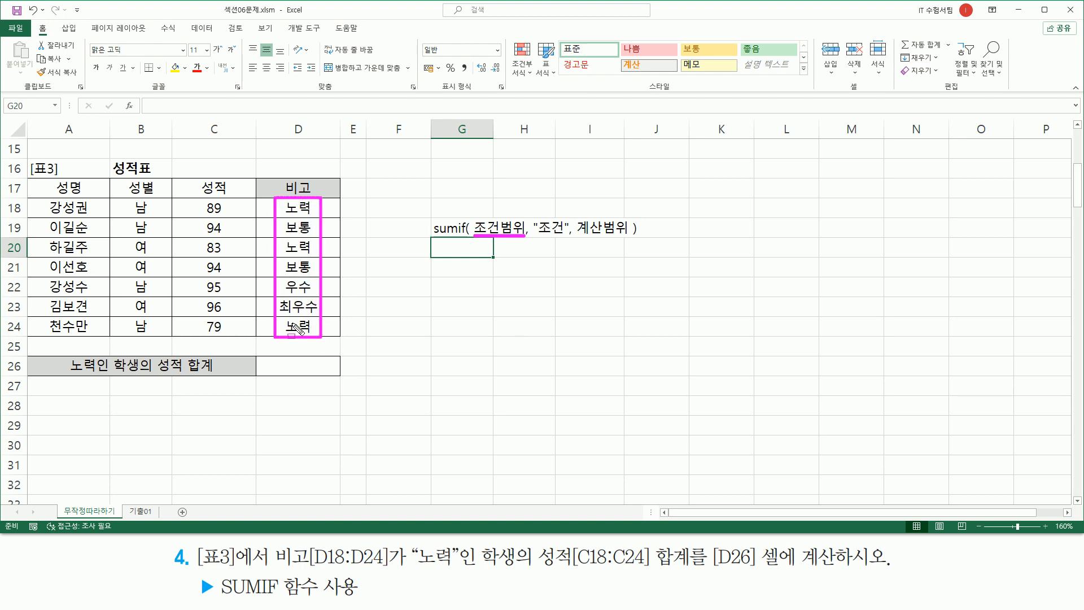
mouse_move(410, 543)
mouse_down()
mouse_move(424, 574)
mouse_move(460, 575)
mouse_up()
drag(532, 213, 569, 243)
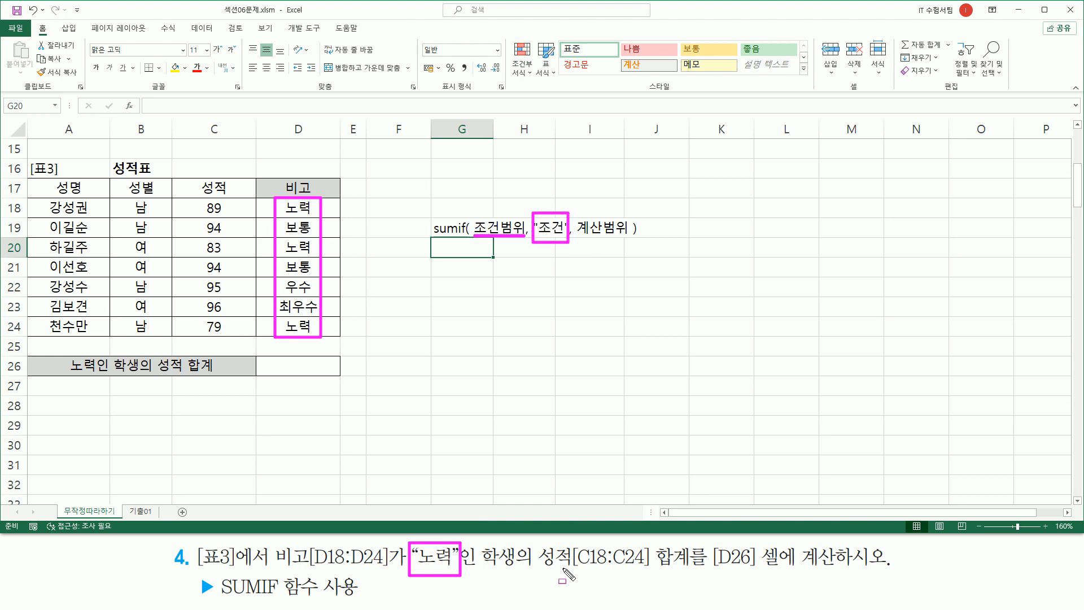
drag(541, 567, 692, 567)
drag(535, 541, 573, 574)
drag(578, 237, 627, 237)
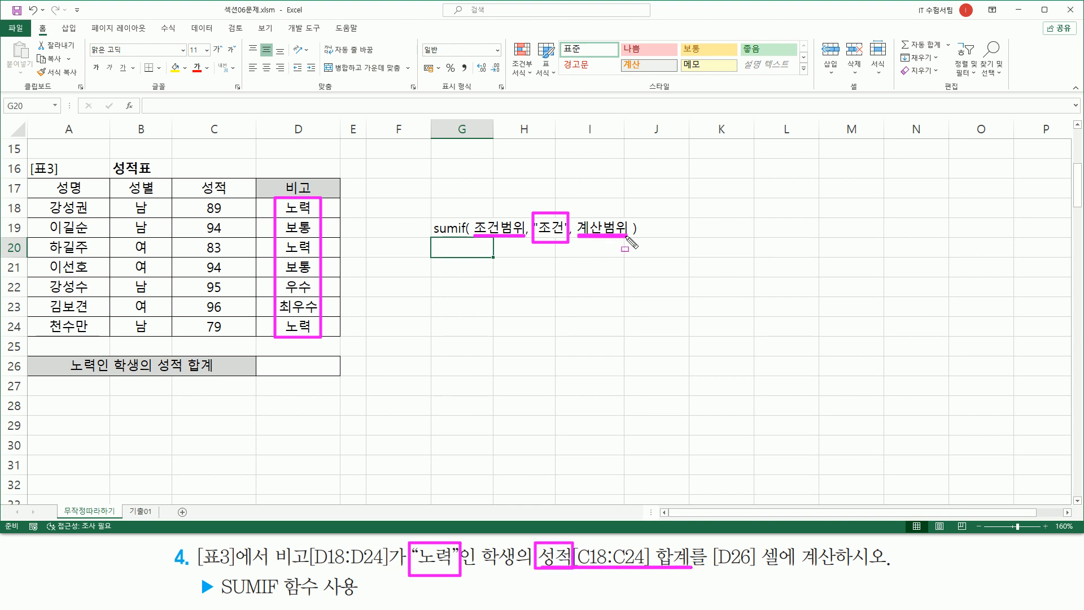
mouse_move(200, 200)
mouse_down()
mouse_move(198, 283)
mouse_move(231, 334)
mouse_up()
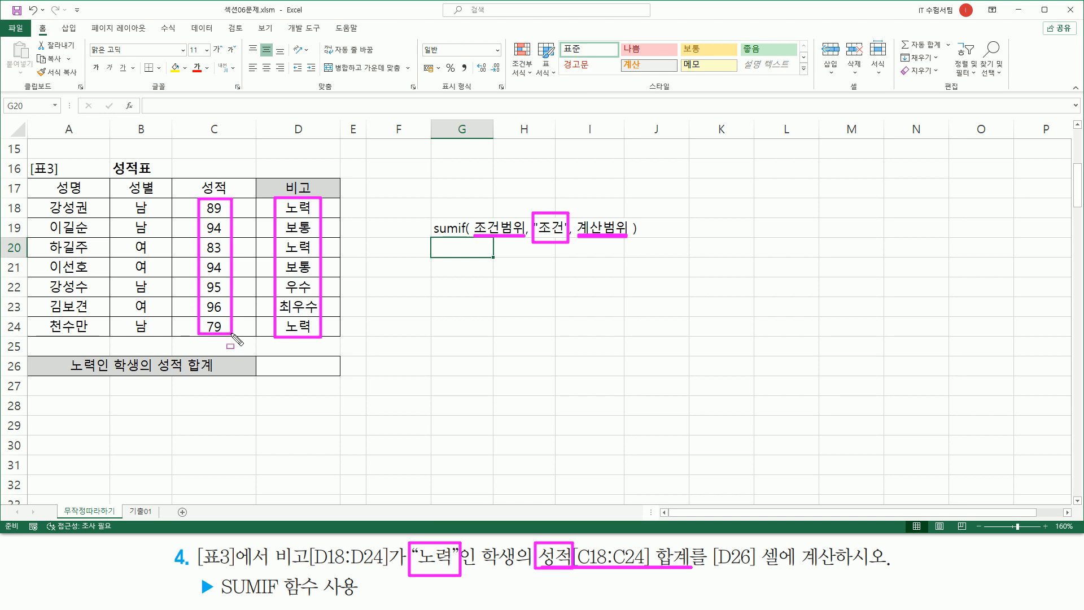
key(Escape)
Step: Enter a SUMIF formula in D26 that totals C18:C24 where D18:D24 equals "노력"
click(334, 366)
text(=sumif()
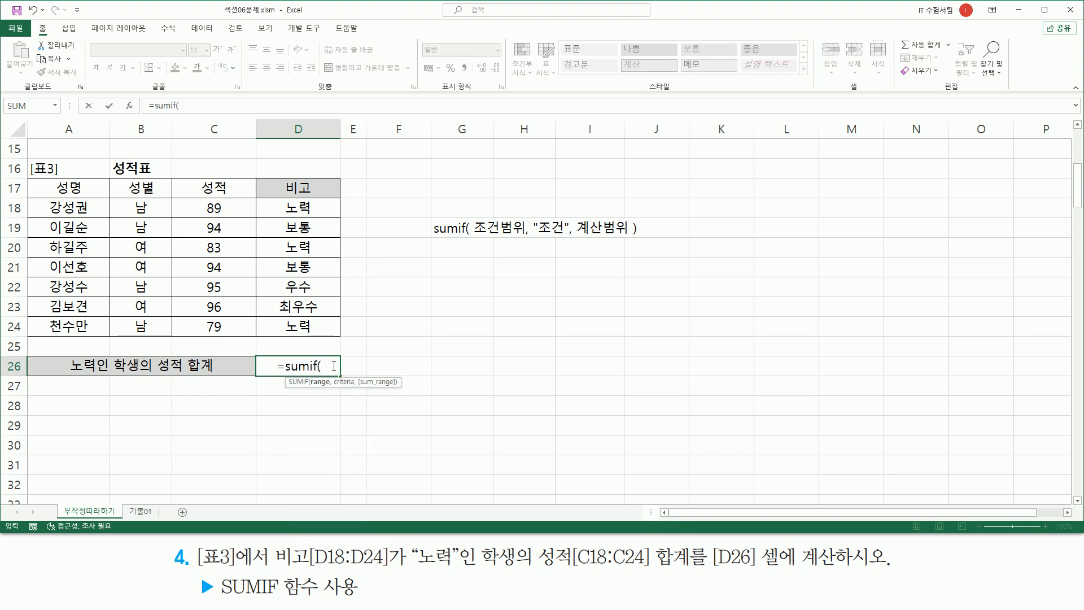
drag(312, 207, 304, 324)
text(,)
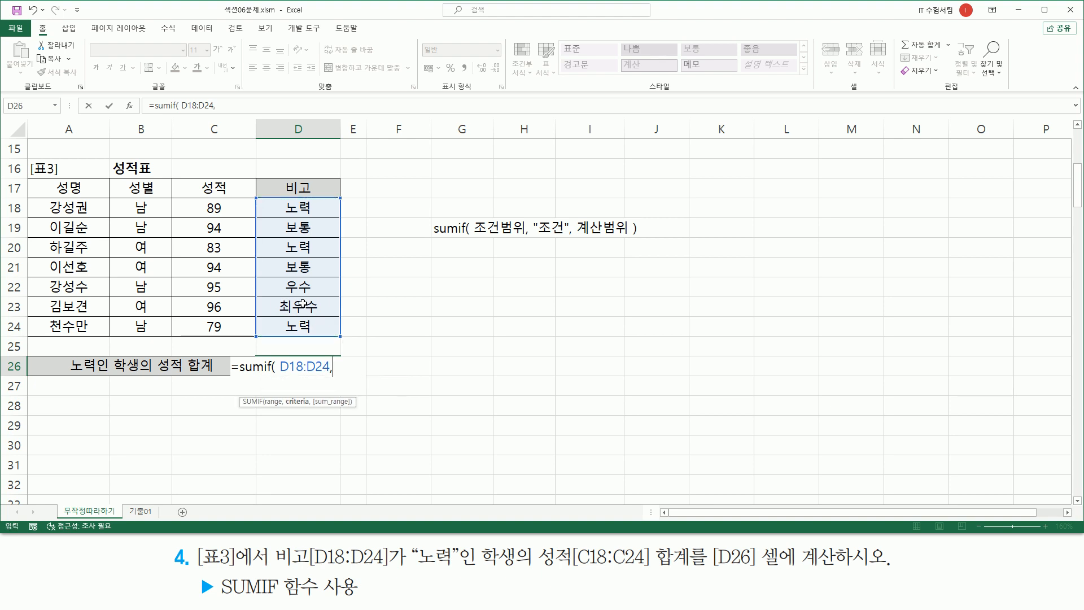
text( "노력")
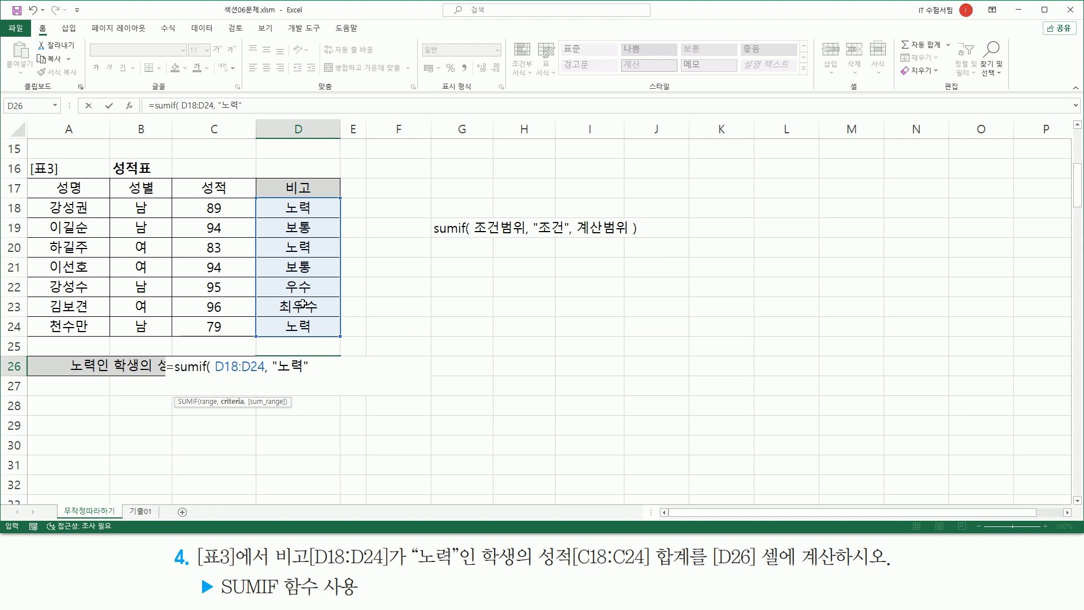
text( ,)
drag(229, 211, 228, 322)
text())
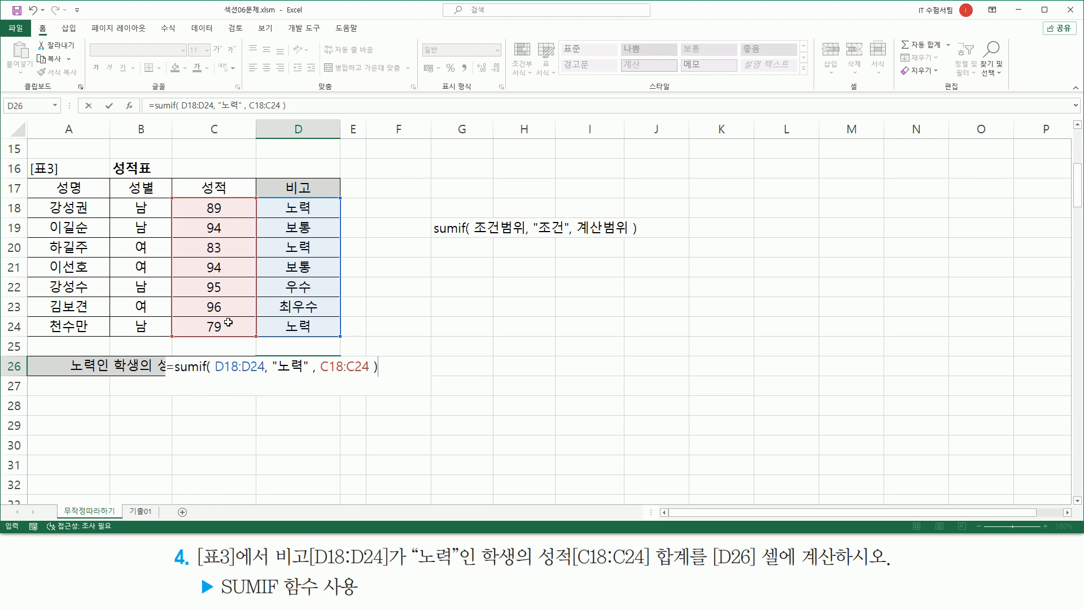
key(Return)
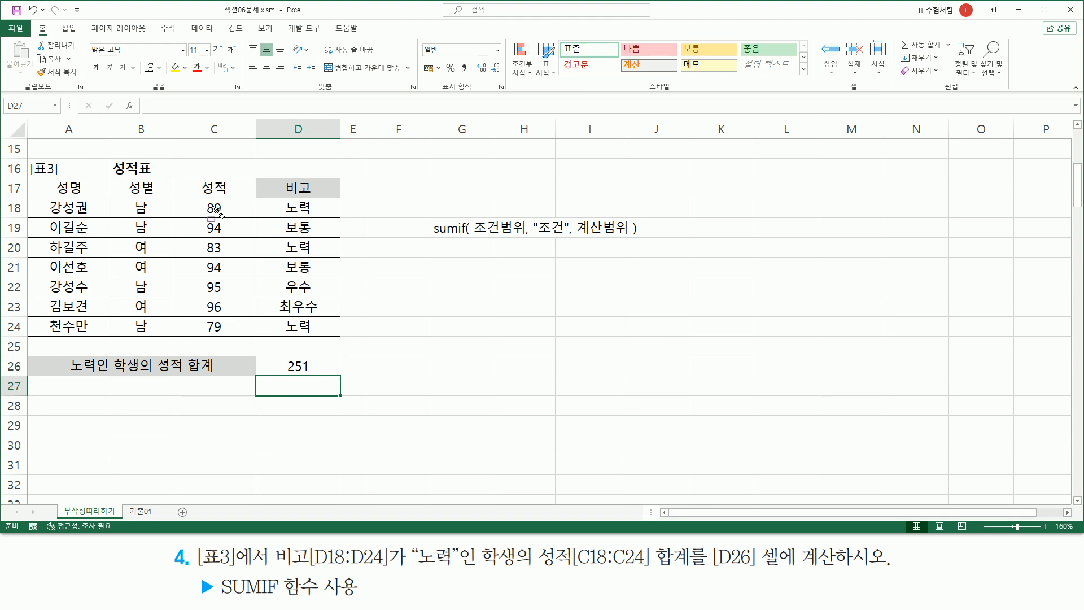
Step: Check the D26 total against the scores in the three 노력 rows: 18, 20 and 24
drag(197, 200, 329, 217)
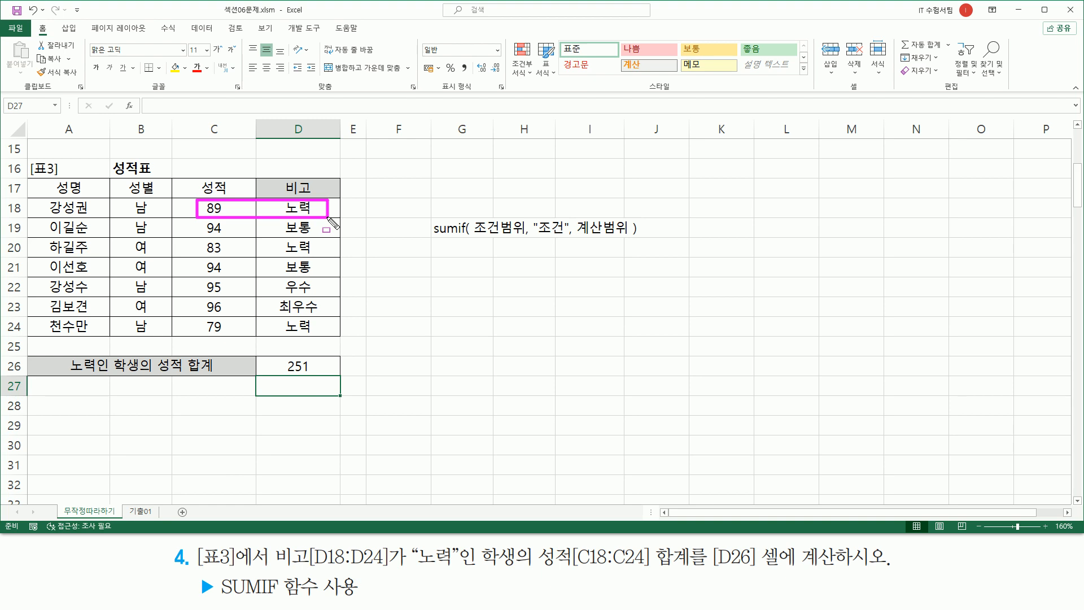
drag(197, 238, 333, 256)
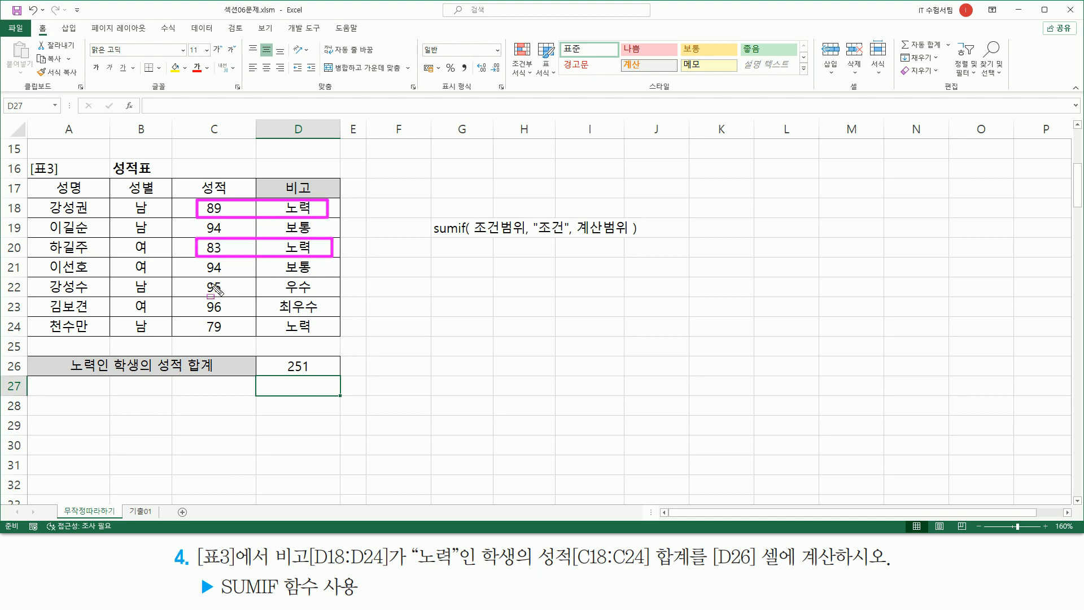
drag(200, 316, 333, 339)
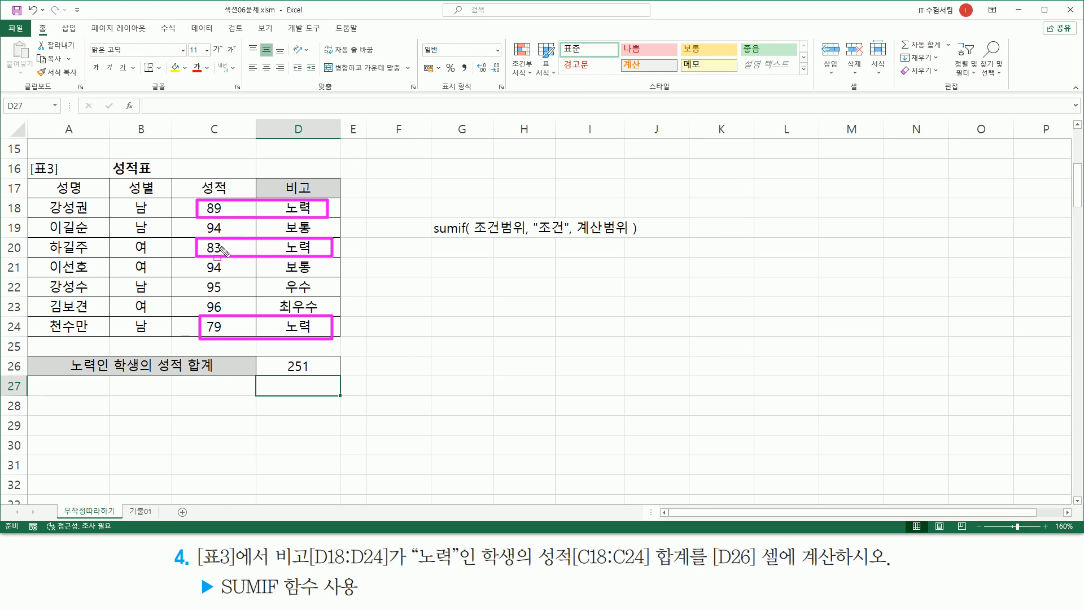
drag(280, 355, 317, 376)
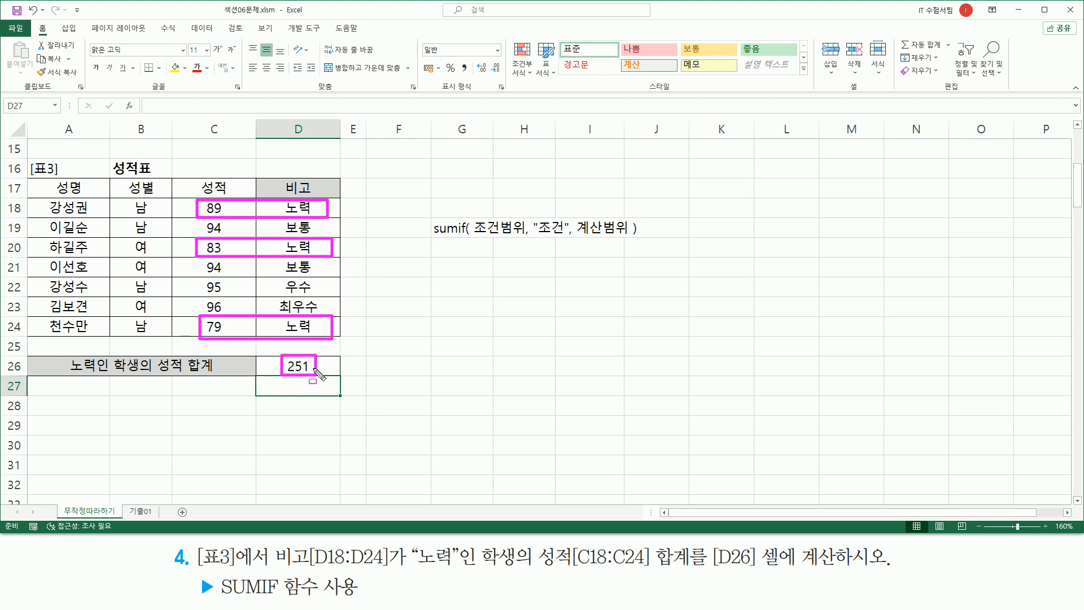
key(Escape)
Step: Enter =SUMIF( D18:D24, "노력", C18:C24 ) as plain text in cell G17
click(452, 188)
text(')
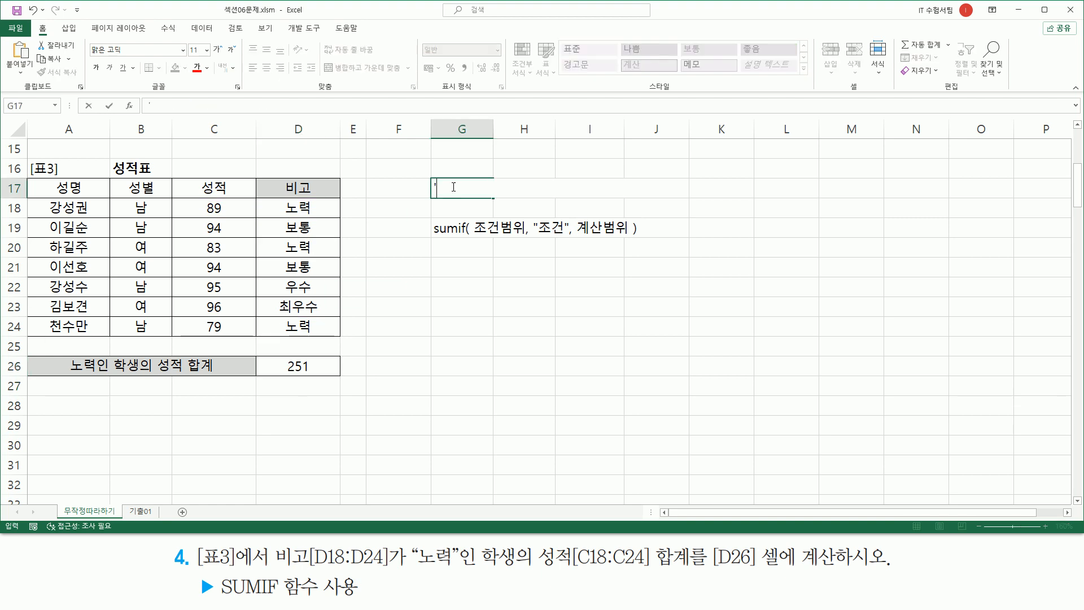
text(=SUMIF( D18:D24, "노력", C18:C24 ))
key(Return)
click(486, 327)
Step: Review each argument of the G17 formula text against the 비고 range, the 성적 range and the total in D26
mouse_move(487, 176)
mouse_down()
mouse_move(504, 194)
mouse_move(577, 196)
mouse_up()
drag(266, 200, 335, 330)
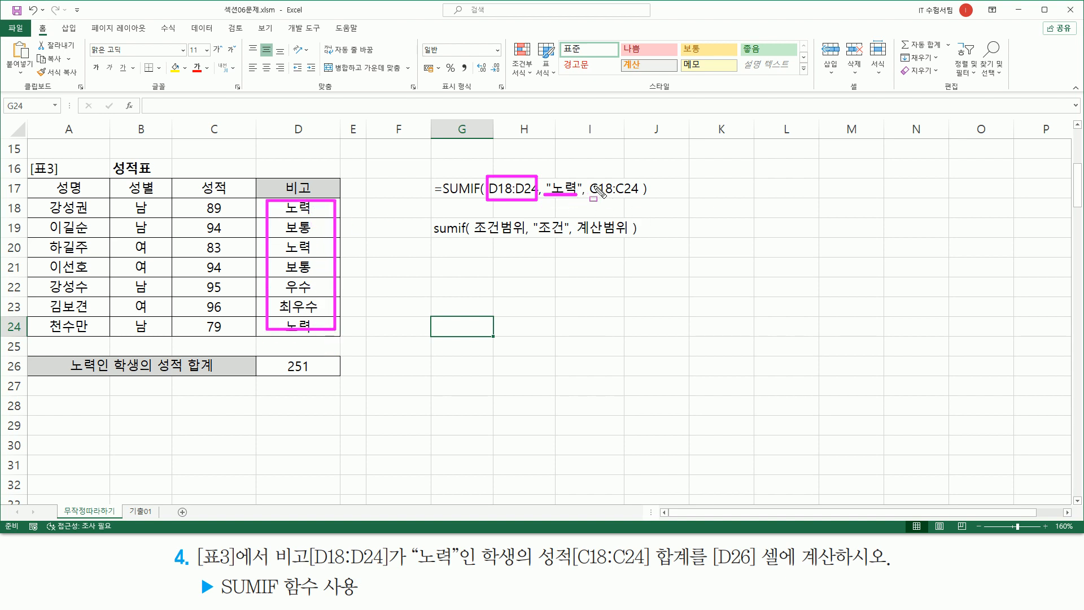
drag(588, 176, 642, 208)
drag(198, 198, 222, 334)
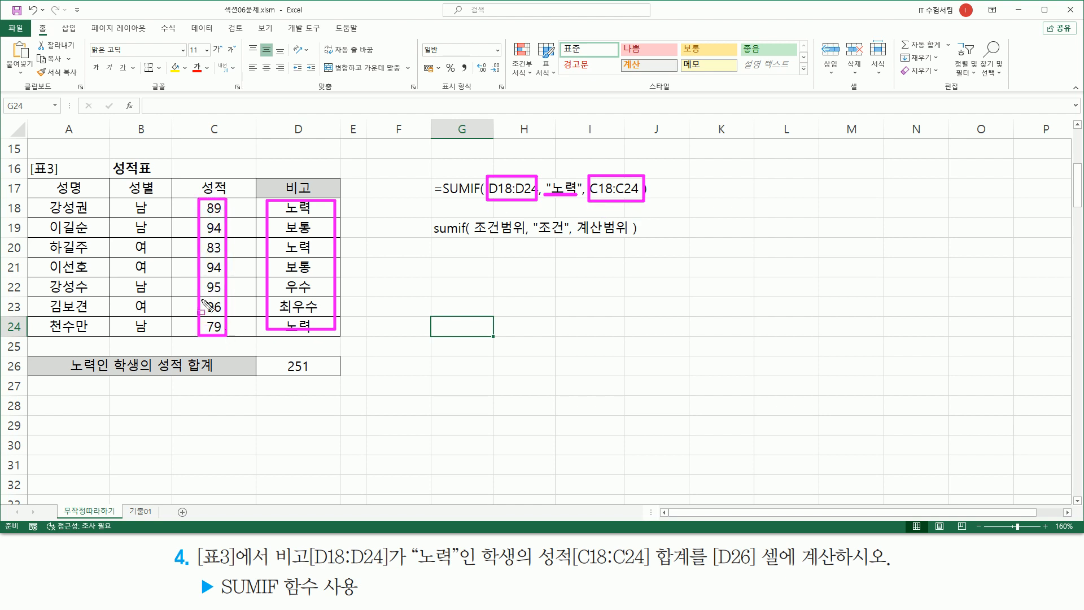
drag(281, 374, 315, 374)
key(Escape)
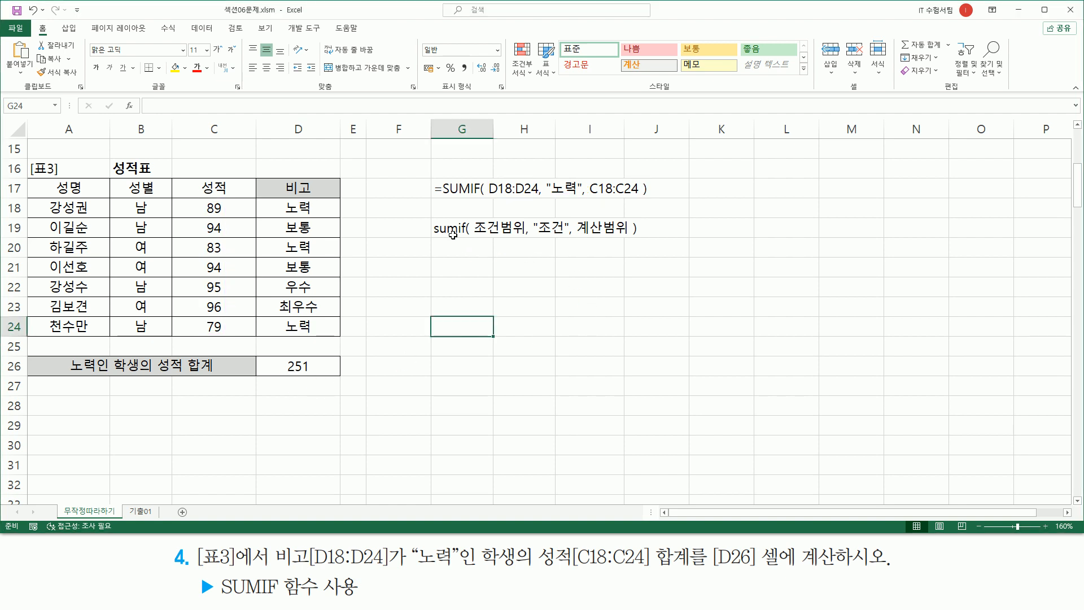
Step: Copy the sumif syntax note from G19 to G21 and change its function name to averageif
click(457, 229)
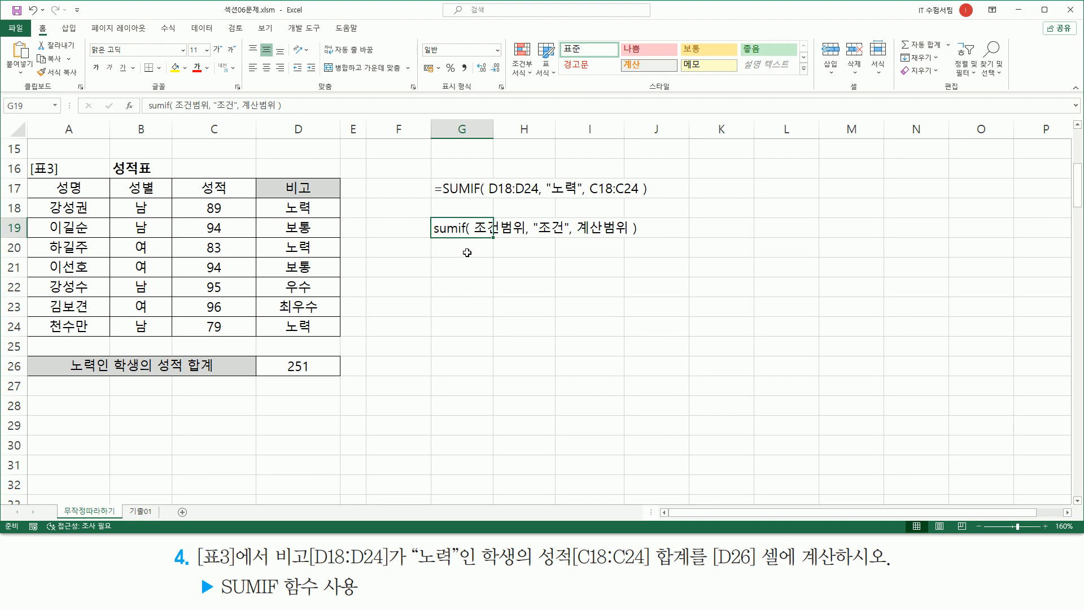
key(ctrl+c)
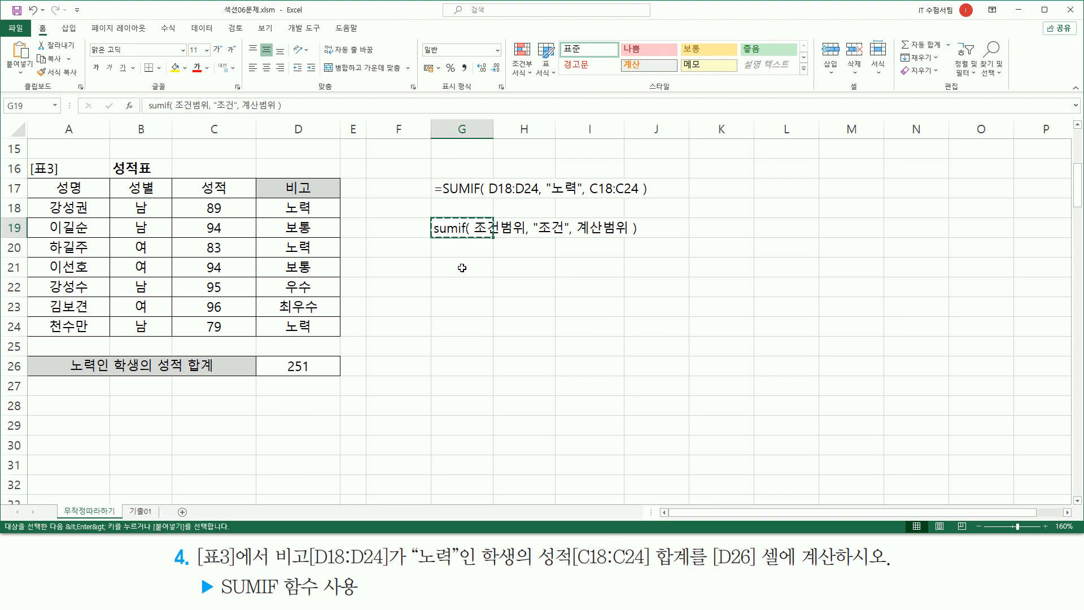
click(462, 267)
key(ctrl+v)
double_click(457, 267)
drag(458, 267, 386, 260)
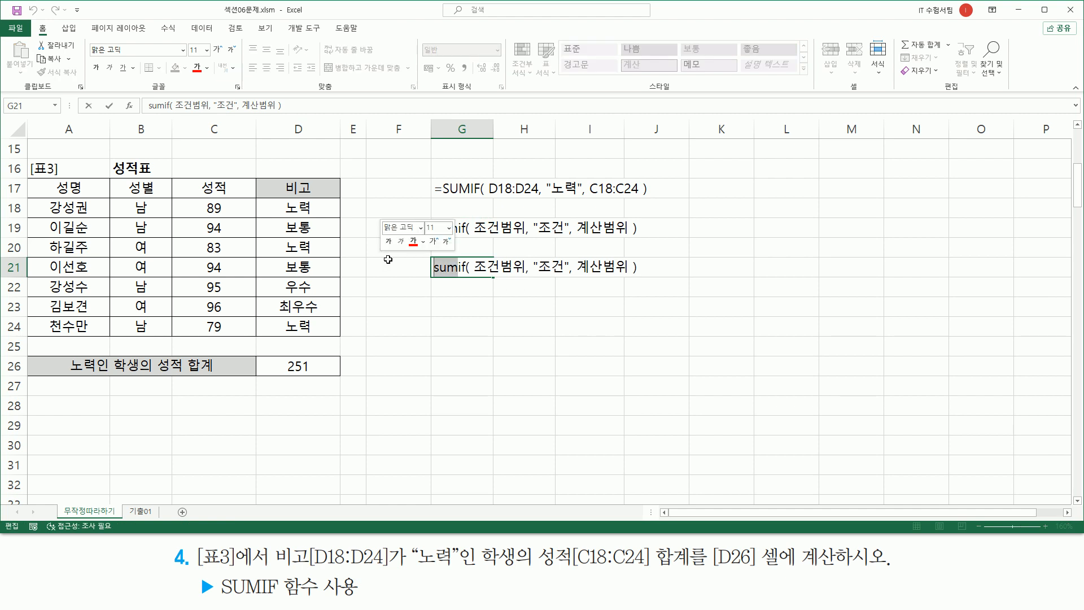
text(average)
key(Return)
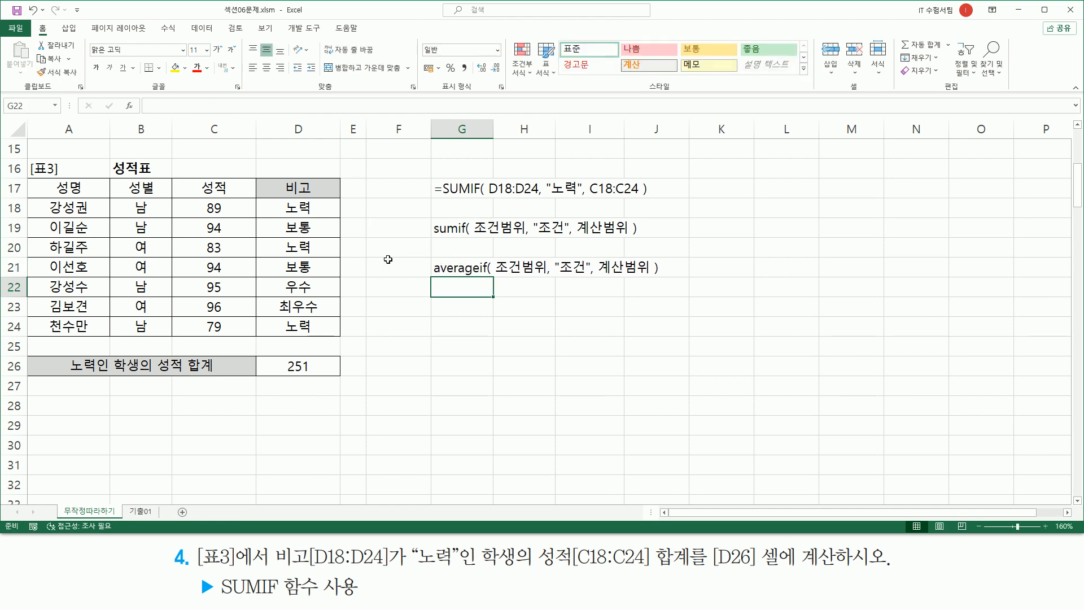
drag(474, 239, 632, 239)
drag(494, 276, 656, 277)
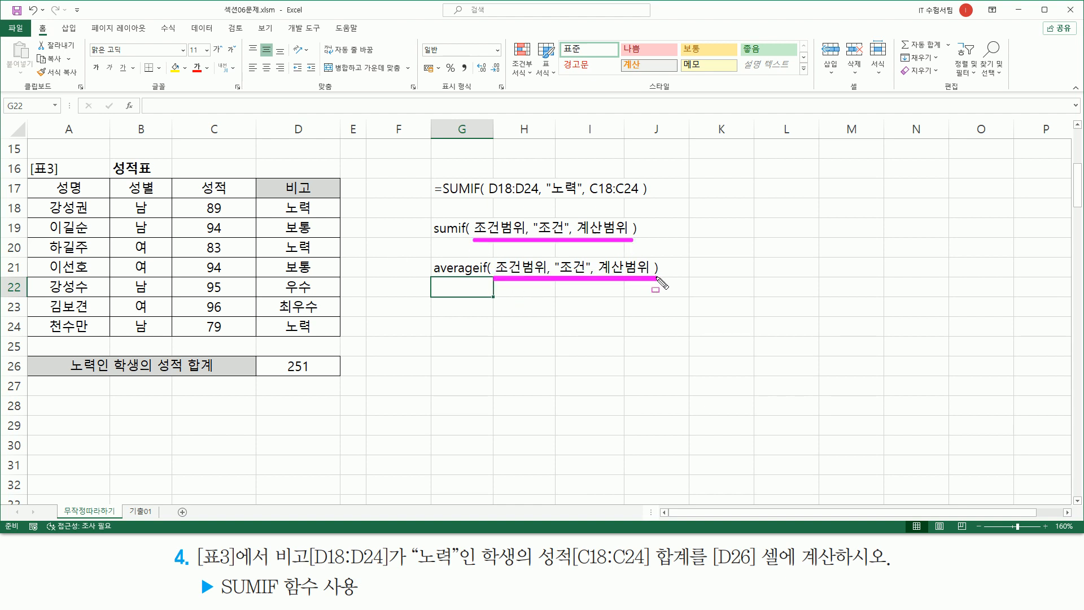
key(Escape)
Step: Copy the averageif syntax note from G21 to G23 and change its function name to countif
click(452, 268)
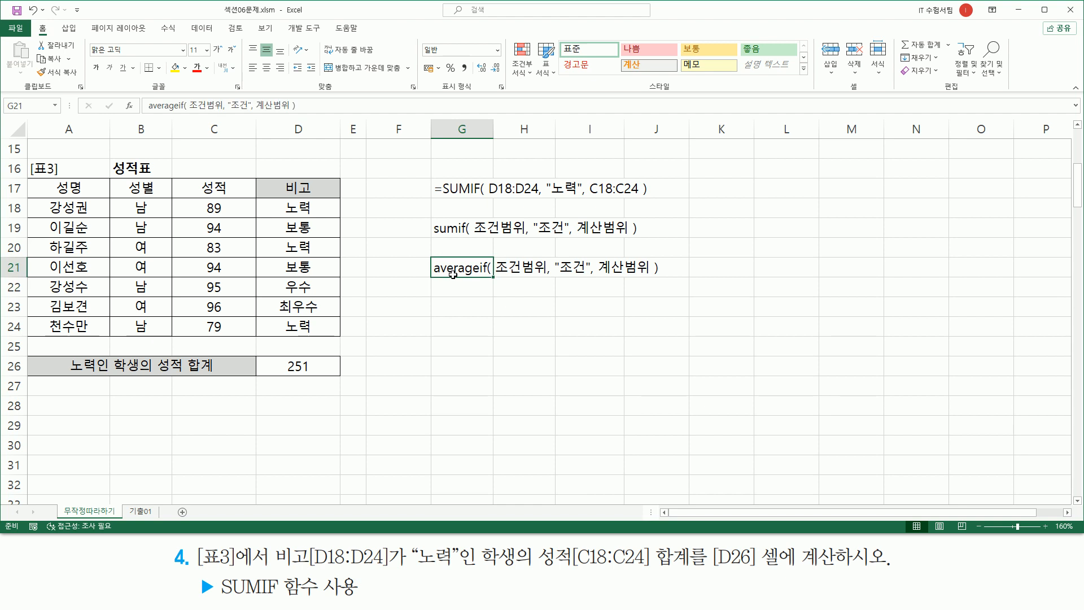
key(ctrl+c)
click(453, 307)
key(Return)
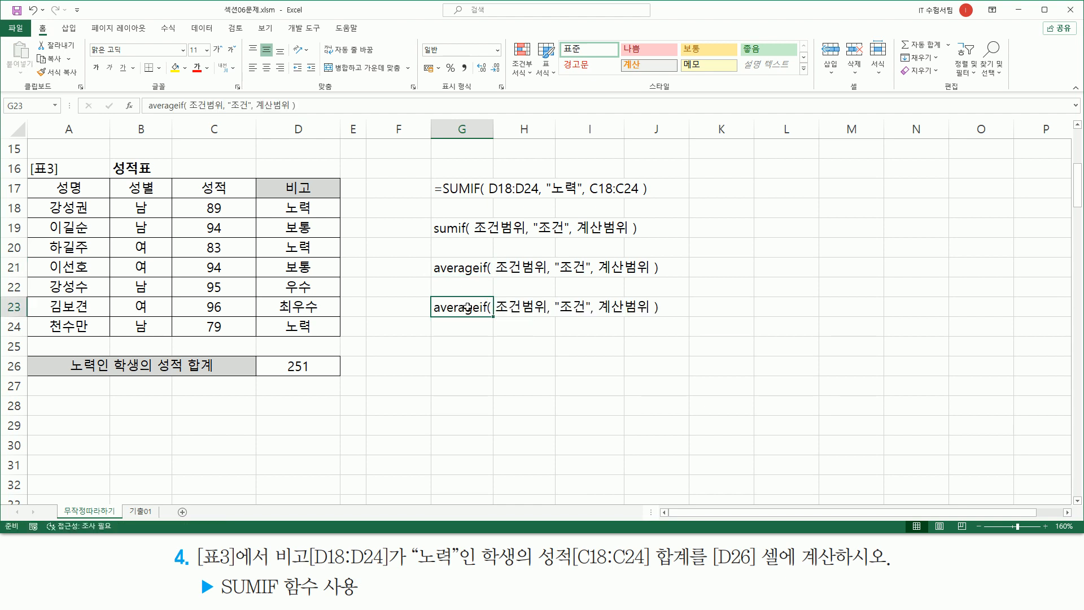
double_click(478, 307)
drag(479, 307, 433, 307)
text(count)
key(Return)
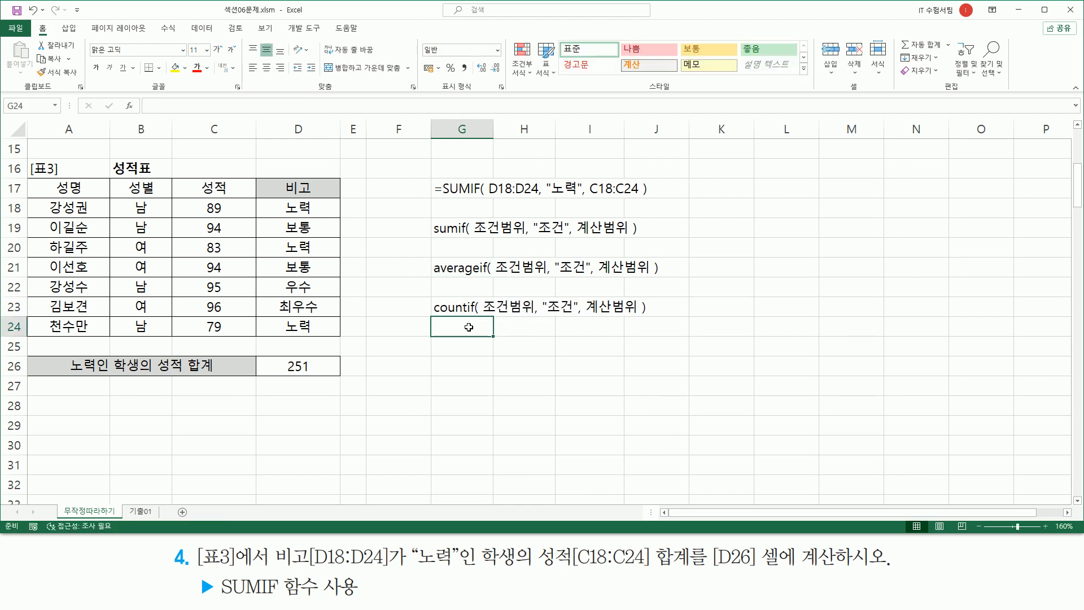
Step: Remove the 계산범위 argument from the countif note in G23, leaving countif( 조건범위, "조건" )
double_click(448, 307)
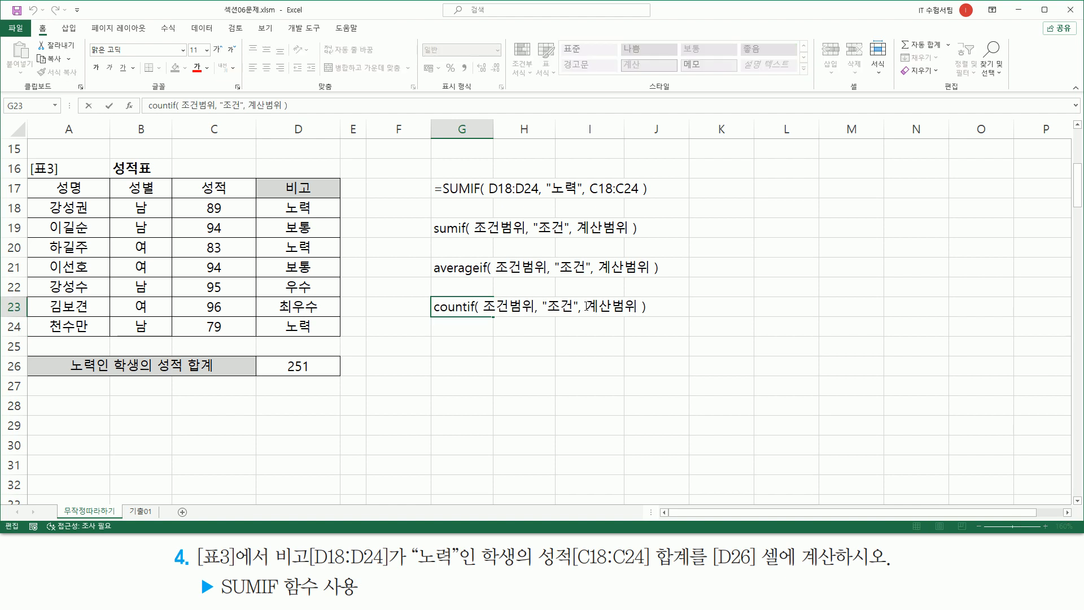
drag(579, 308, 637, 307)
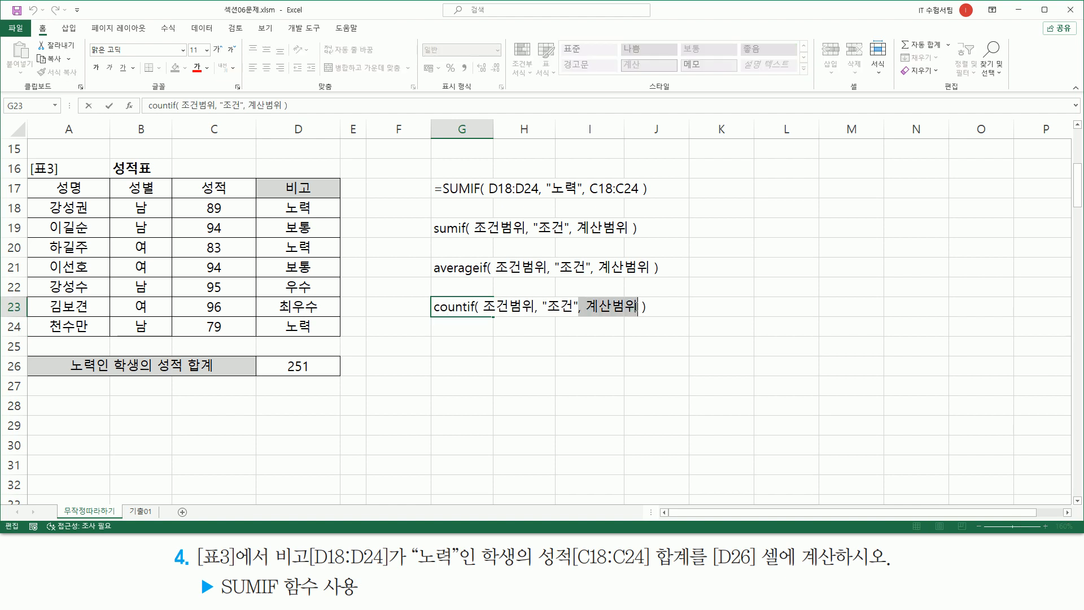
key(Delete)
click(518, 342)
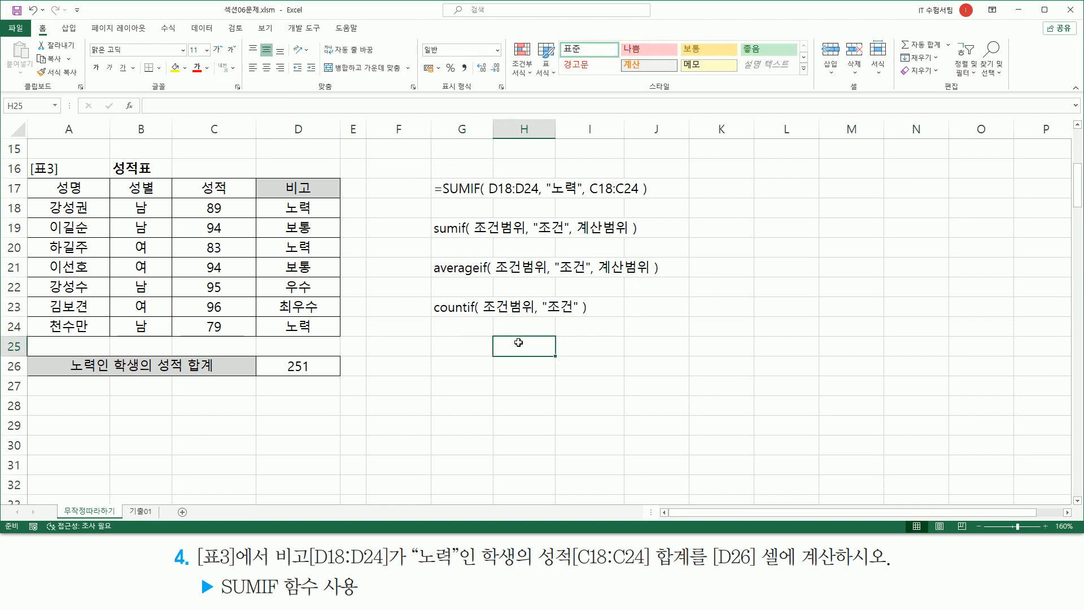
Step: Compare the arguments of the sumif, averageif and countif notes in G19, G21 and G23
drag(474, 219, 569, 236)
mouse_move(494, 256)
mouse_down()
mouse_move(511, 274)
mouse_move(587, 277)
mouse_up()
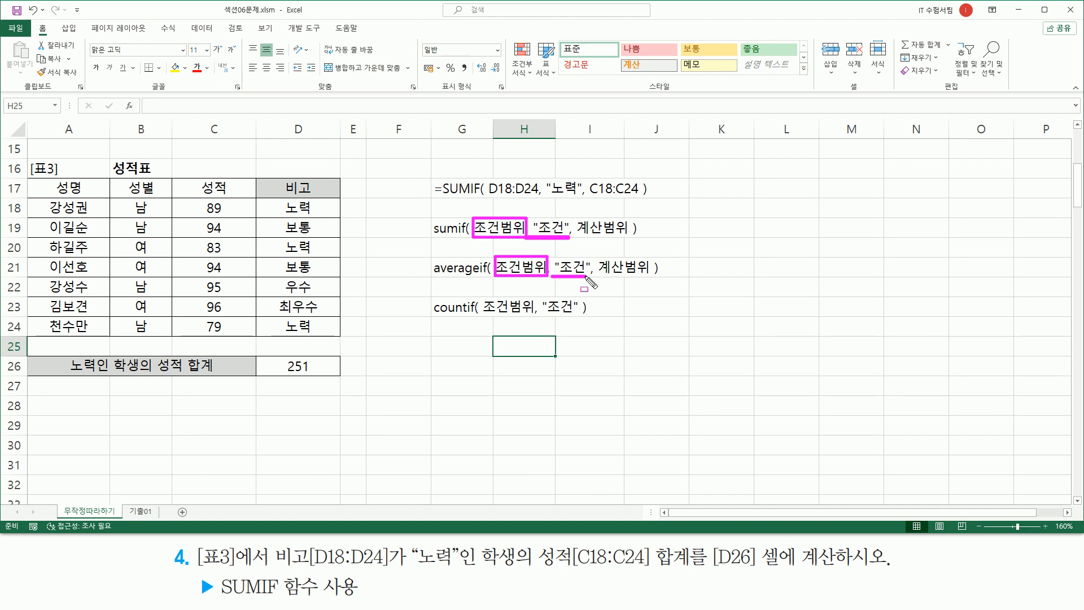
mouse_move(577, 214)
mouse_down()
mouse_move(599, 240)
mouse_move(633, 239)
mouse_up()
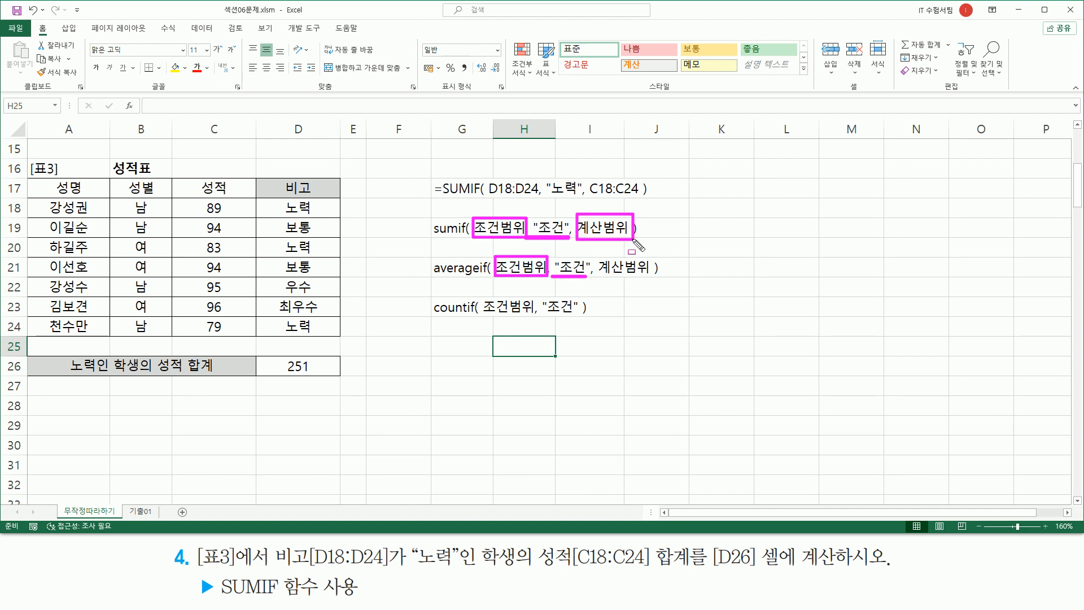
drag(434, 236, 457, 237)
drag(598, 255, 651, 277)
drag(429, 276, 480, 277)
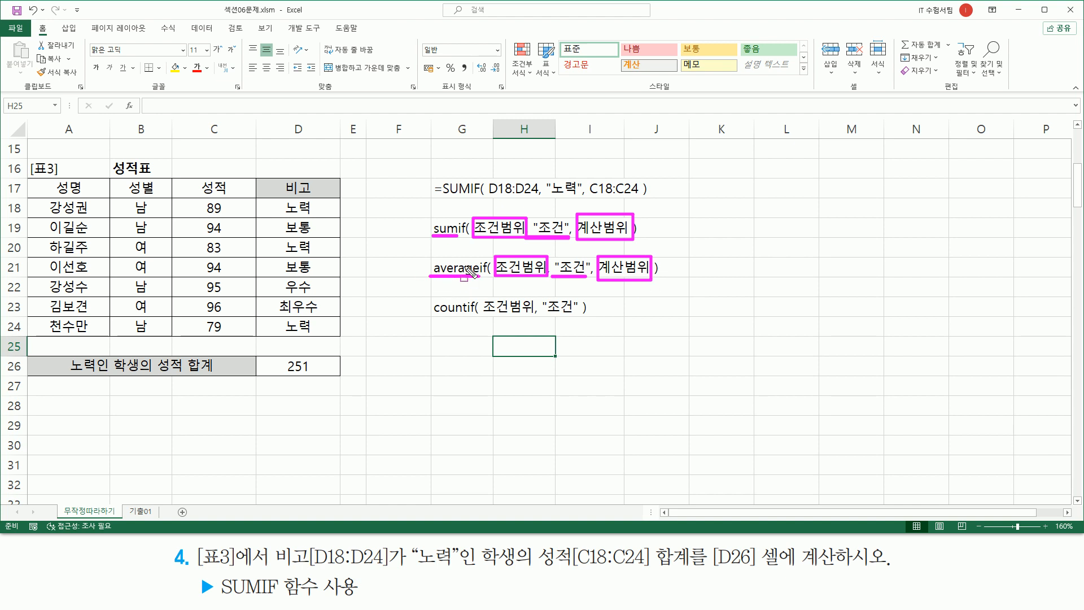
drag(484, 294, 574, 316)
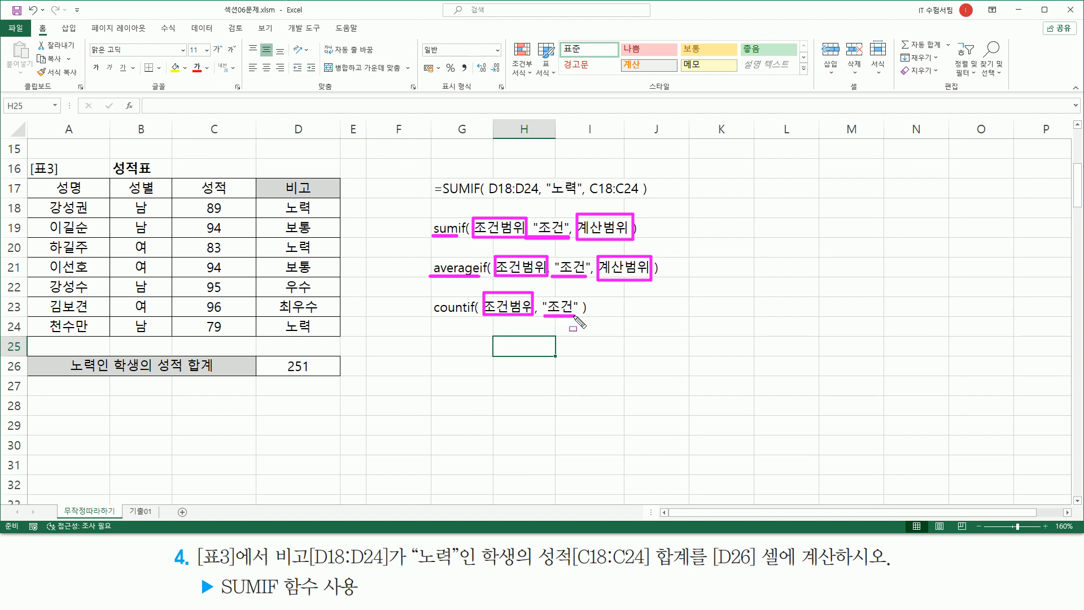
drag(427, 316, 466, 317)
key(Escape)
mouse_move(413, 214)
mouse_down()
mouse_move(510, 335)
mouse_move(682, 325)
mouse_up()
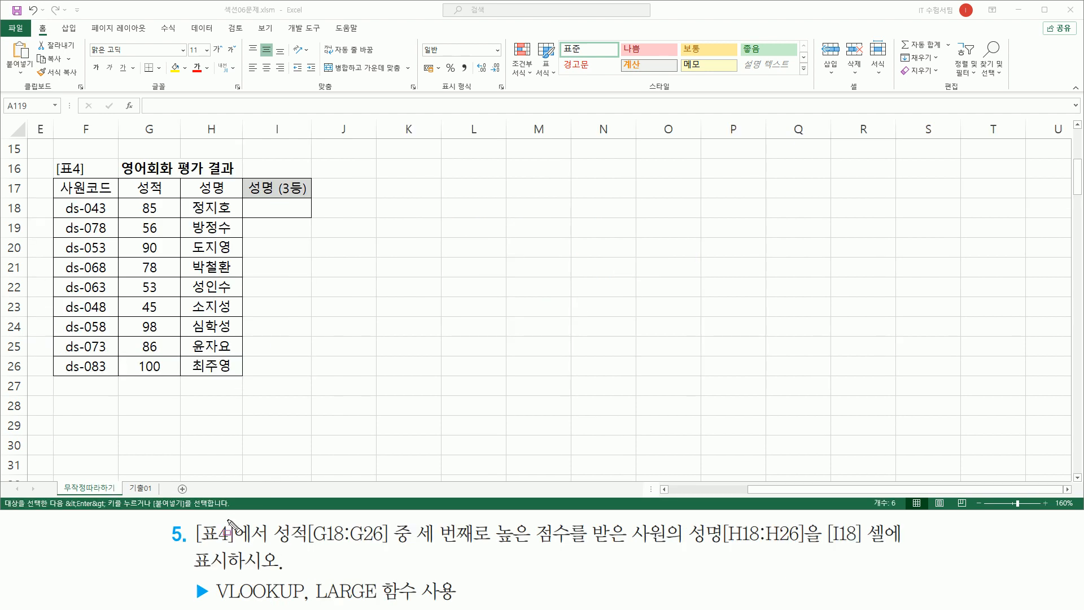
Step: Examine task 5 against 표4: the scores in G18:G26, the names in H18:H26, the target cell I18 and the LARGE function
drag(194, 533, 270, 546)
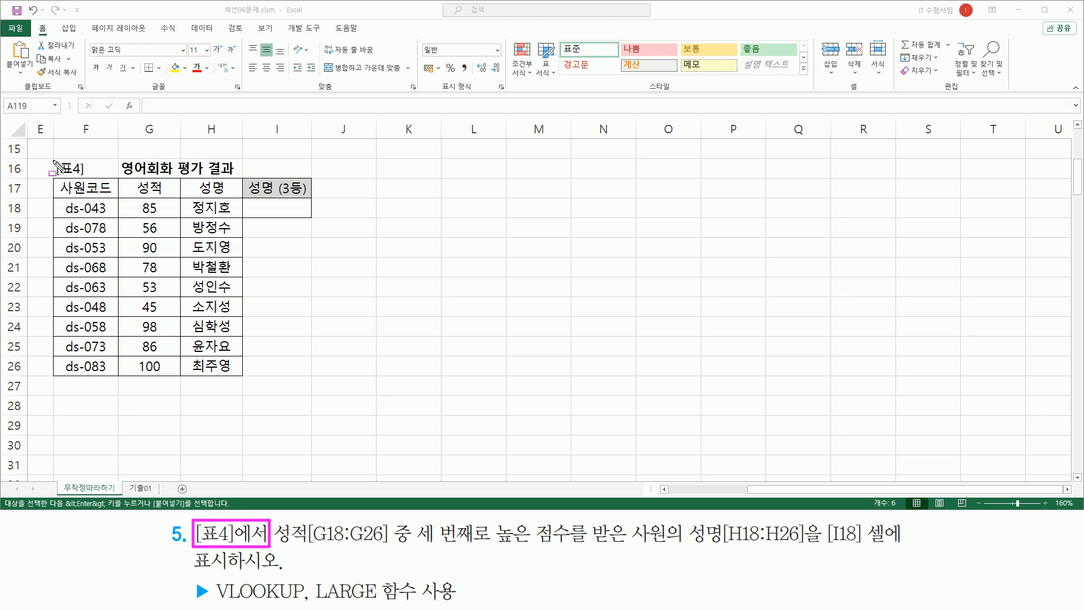
mouse_move(57, 164)
mouse_down()
mouse_move(85, 342)
mouse_move(313, 383)
mouse_up()
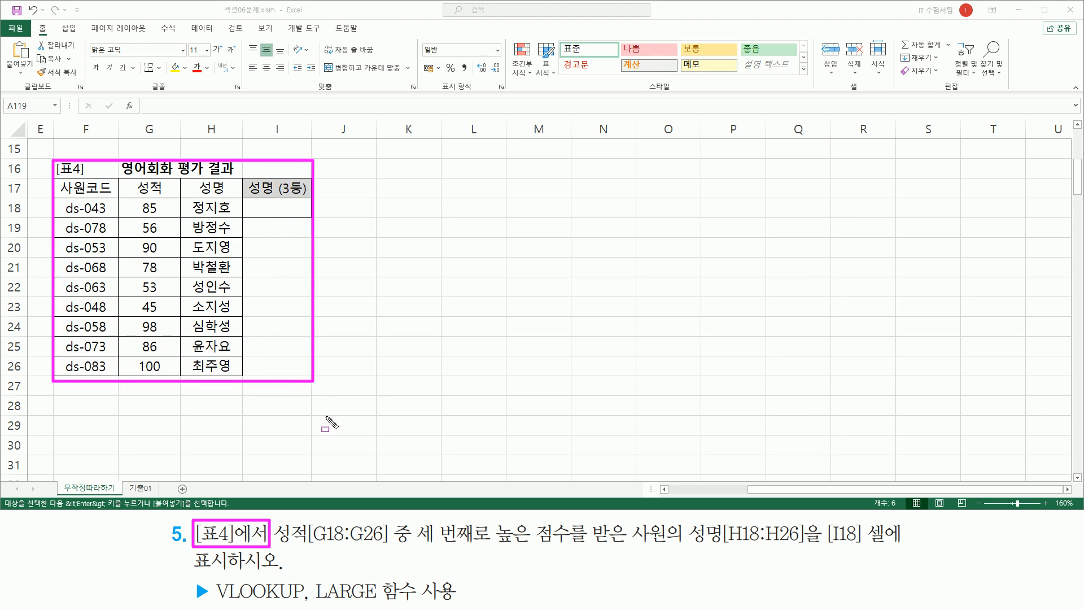
key(Escape)
drag(271, 546, 391, 546)
mouse_move(131, 196)
mouse_down()
mouse_move(153, 378)
mouse_move(168, 378)
mouse_up()
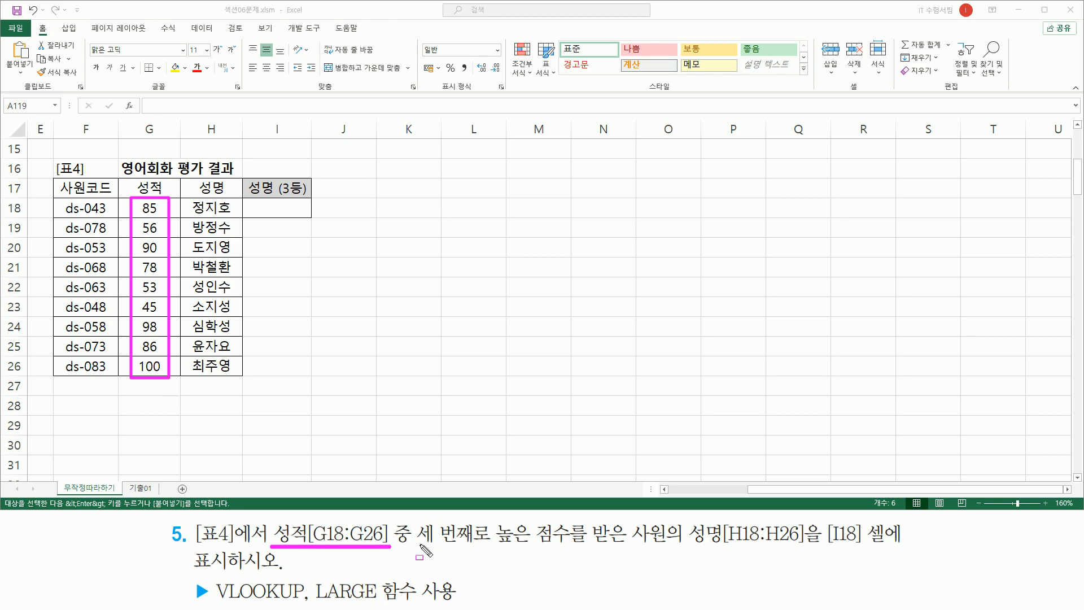
drag(415, 546, 673, 546)
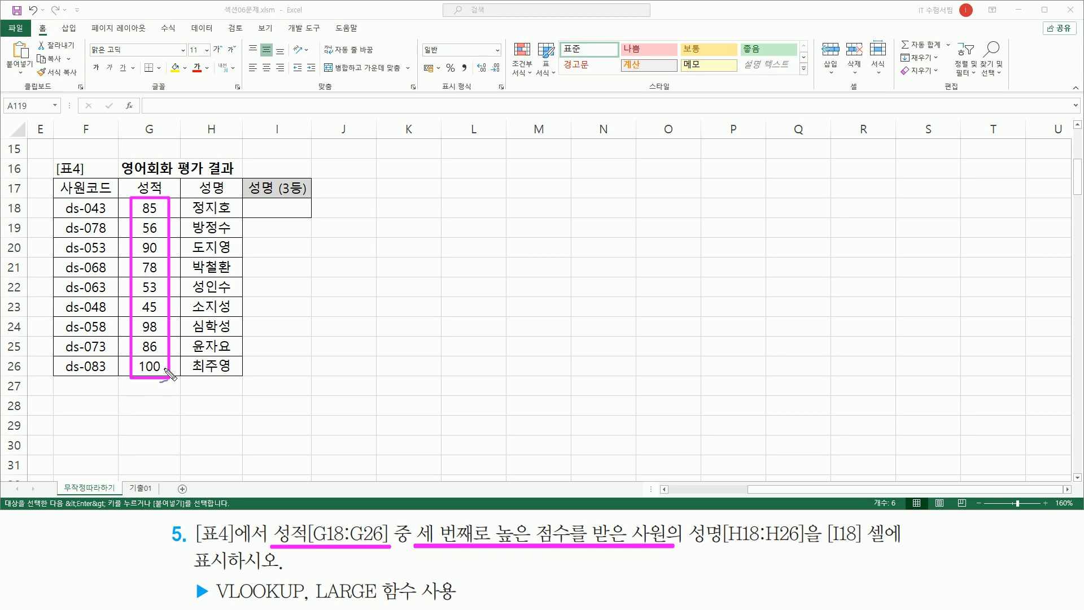
drag(167, 368, 171, 323)
drag(160, 244, 175, 242)
drag(722, 521, 759, 520)
drag(193, 254, 229, 253)
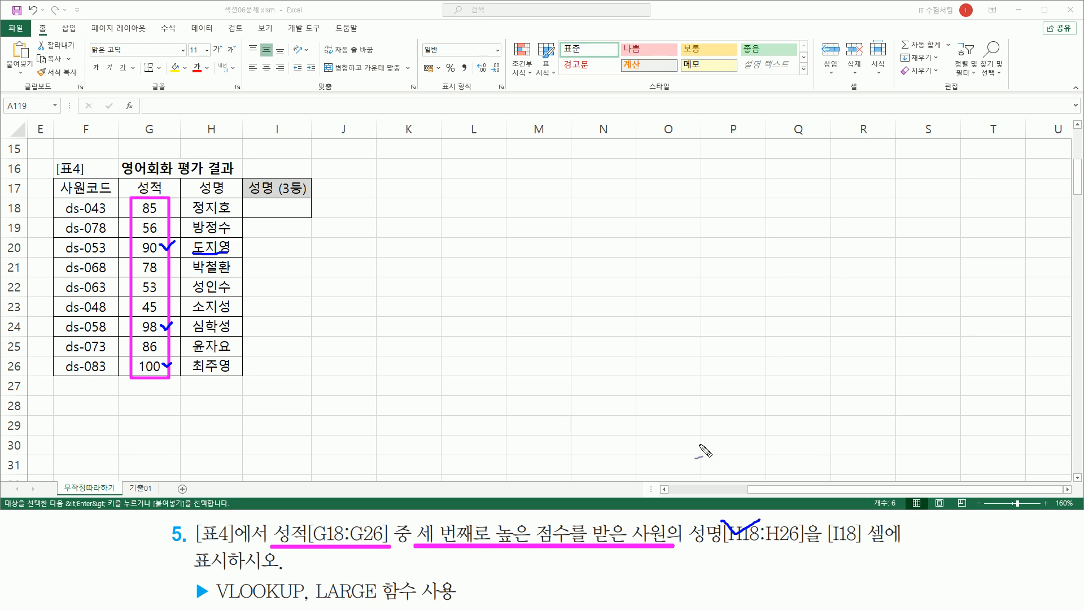
drag(826, 545, 887, 541)
mouse_move(267, 202)
mouse_down()
mouse_move(281, 214)
mouse_move(300, 192)
mouse_up()
drag(528, 520, 551, 511)
drag(318, 602, 377, 604)
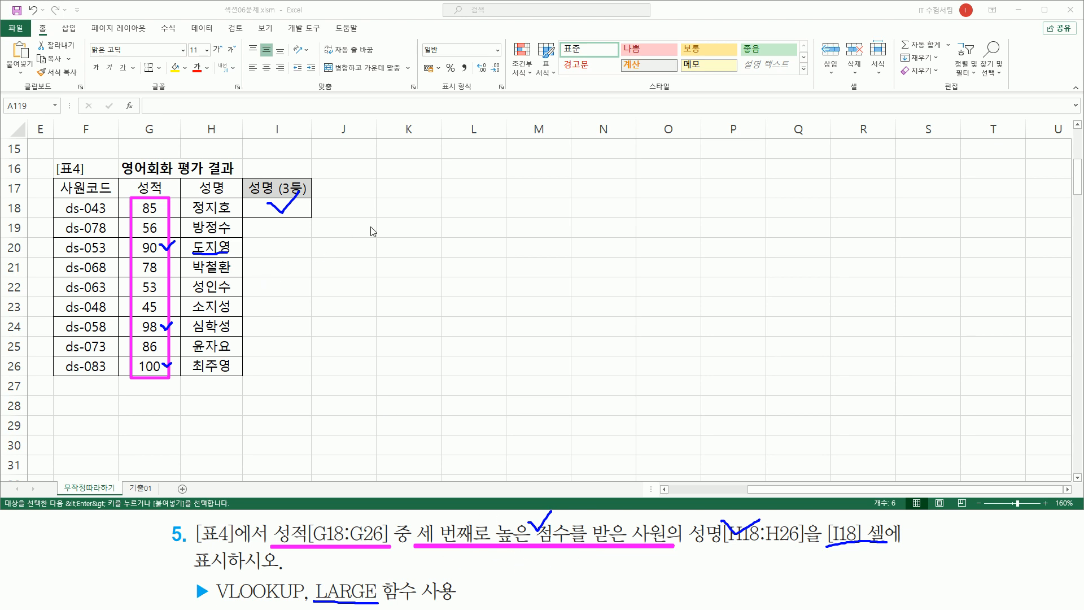
key(Escape)
Step: Write the syntax note large( 범위 , 번째 ) in cell J20
click(398, 235)
click(362, 248)
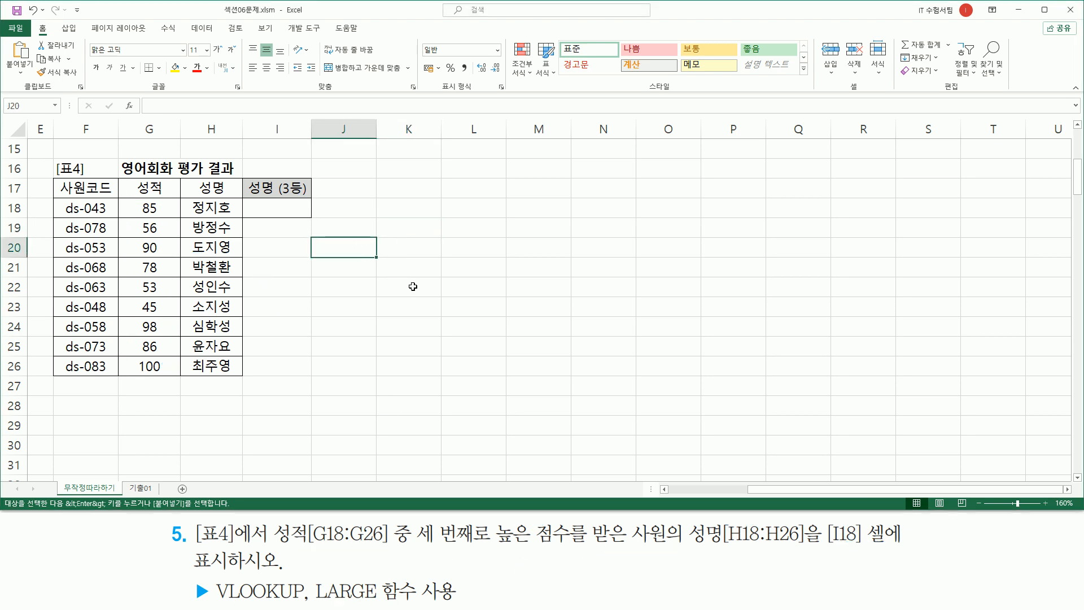
text(large()
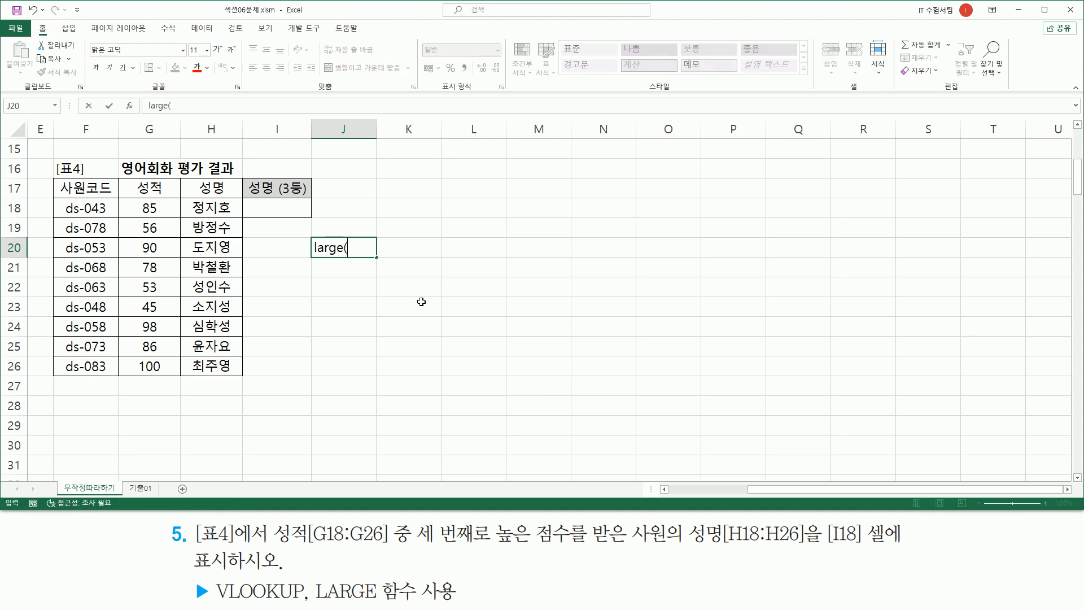
text( 범위 , 번째)
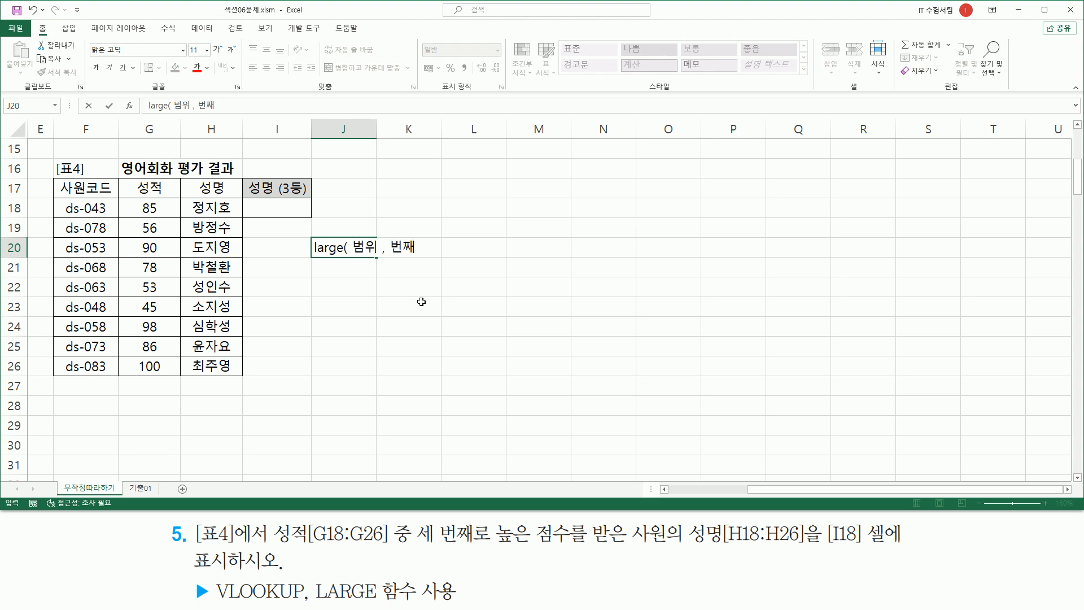
key(Return)
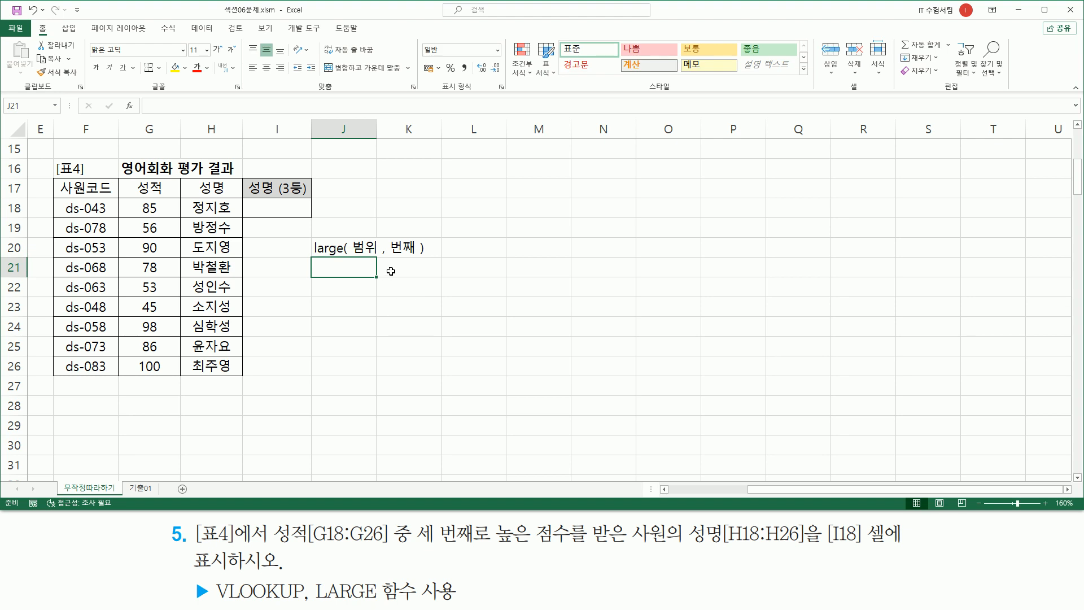
Step: Review the 범위 and 번째 arguments of the large syntax note in J20
drag(391, 235, 418, 260)
drag(351, 255, 374, 255)
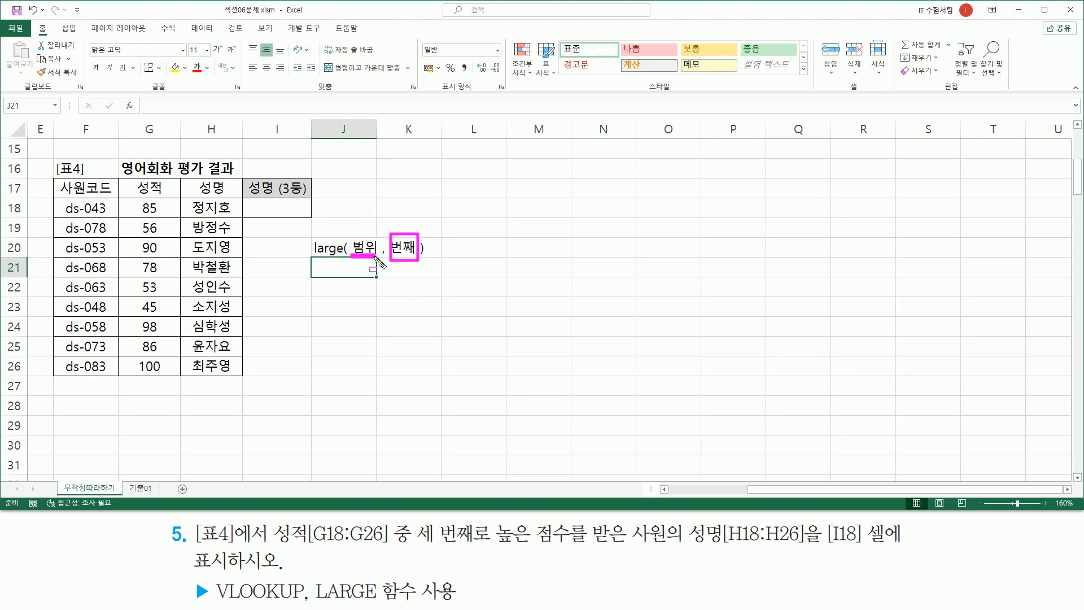
mouse_move(312, 237)
mouse_down()
mouse_move(314, 259)
mouse_move(342, 257)
mouse_up()
mouse_move(396, 269)
mouse_down()
mouse_move(396, 281)
mouse_move(416, 279)
mouse_up()
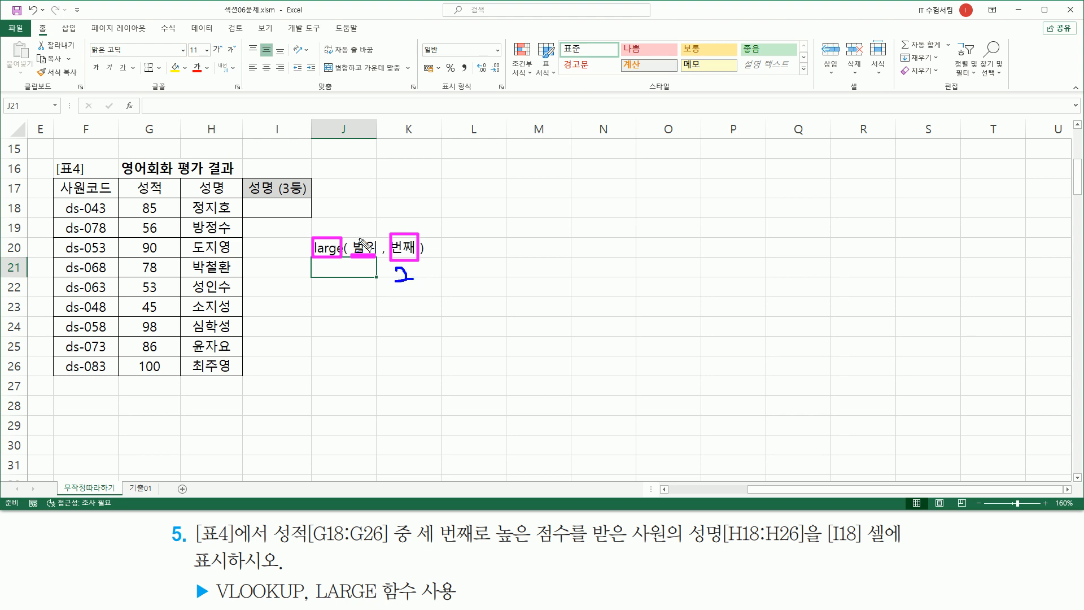
drag(366, 243, 371, 230)
key(Escape)
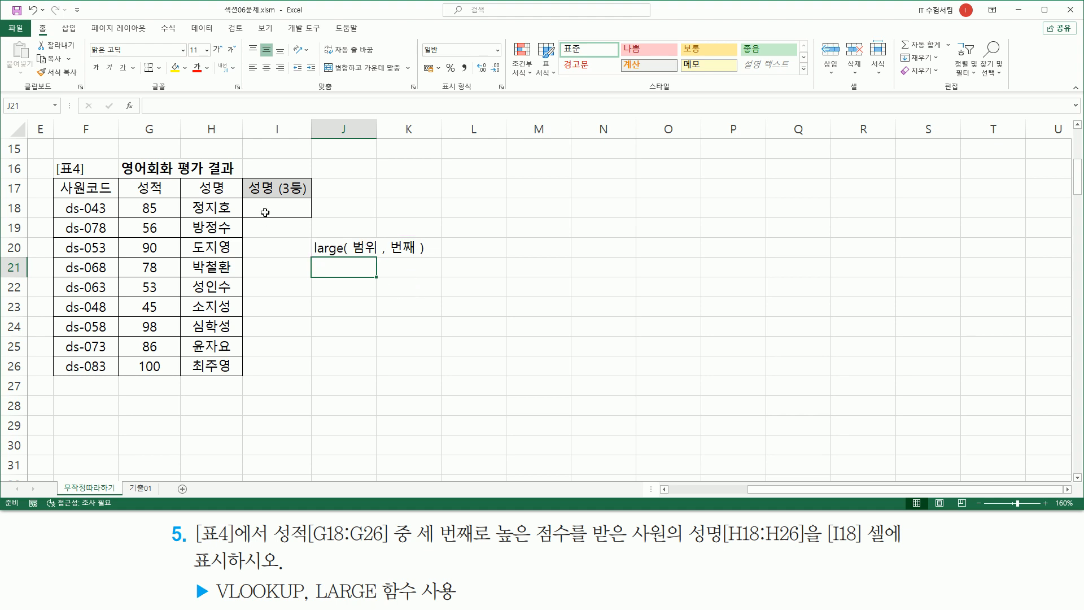
Step: Enter =LARGE( G18:G26, 3 ) in I18 to get the third-highest score
click(268, 213)
text(=)
text(ㅣ)
text(lar)
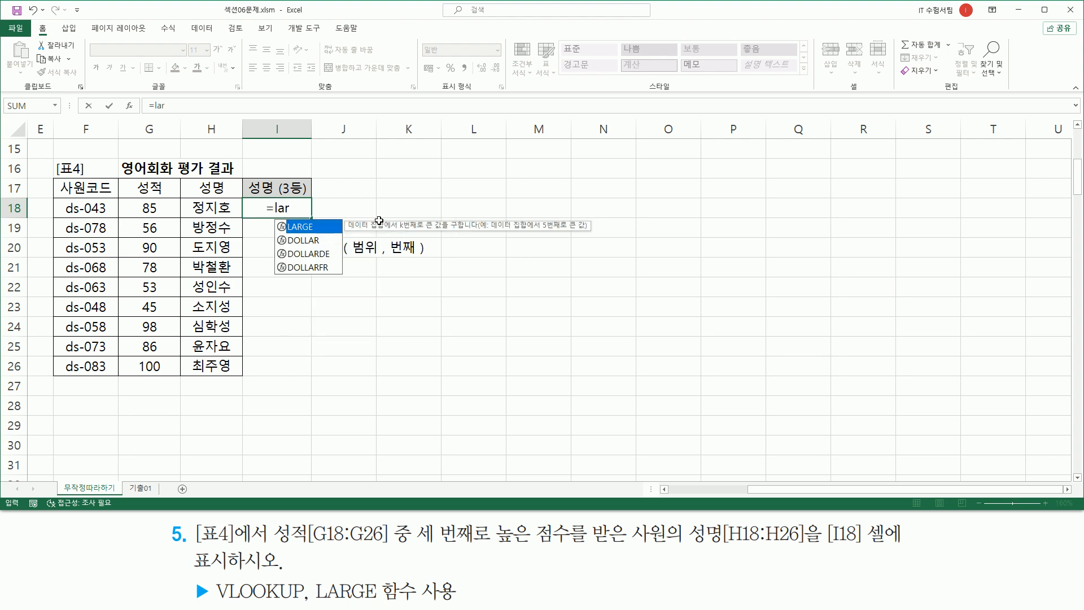
key(Tab)
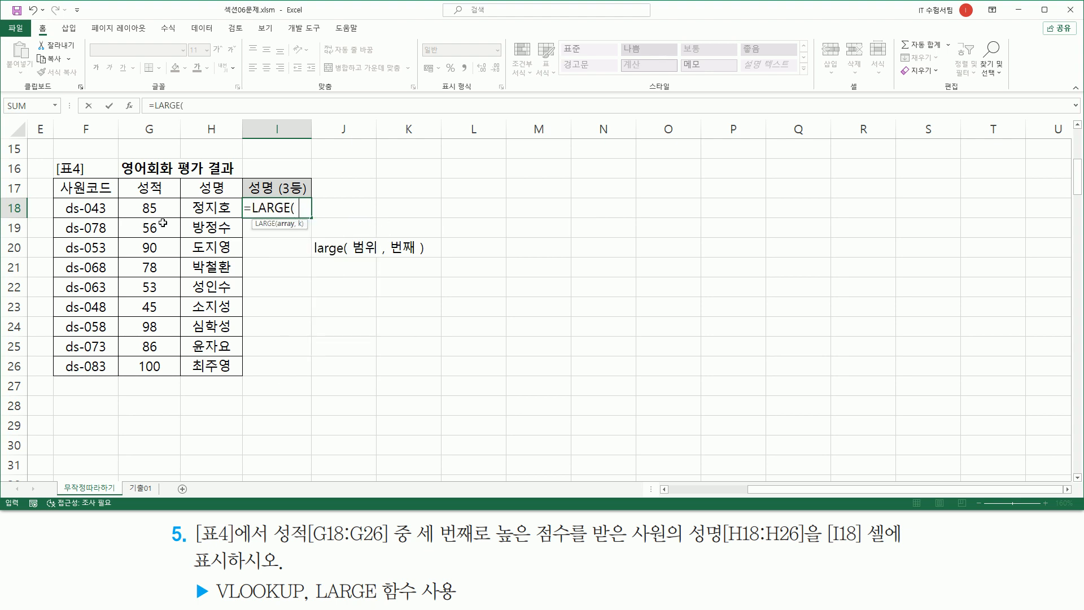
drag(150, 208, 150, 367)
text(,)
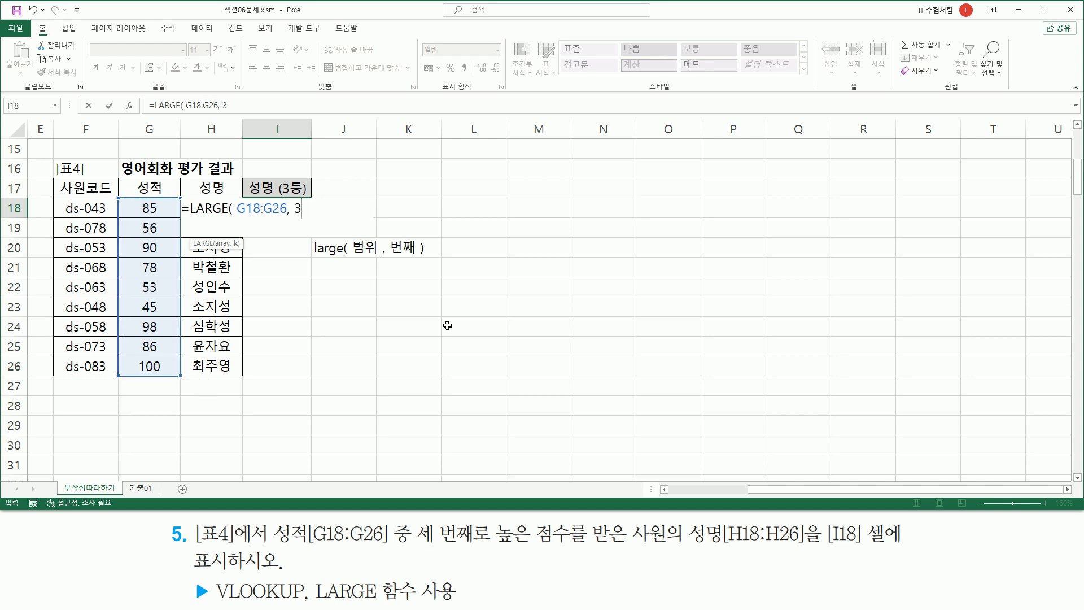
text( 3 ))
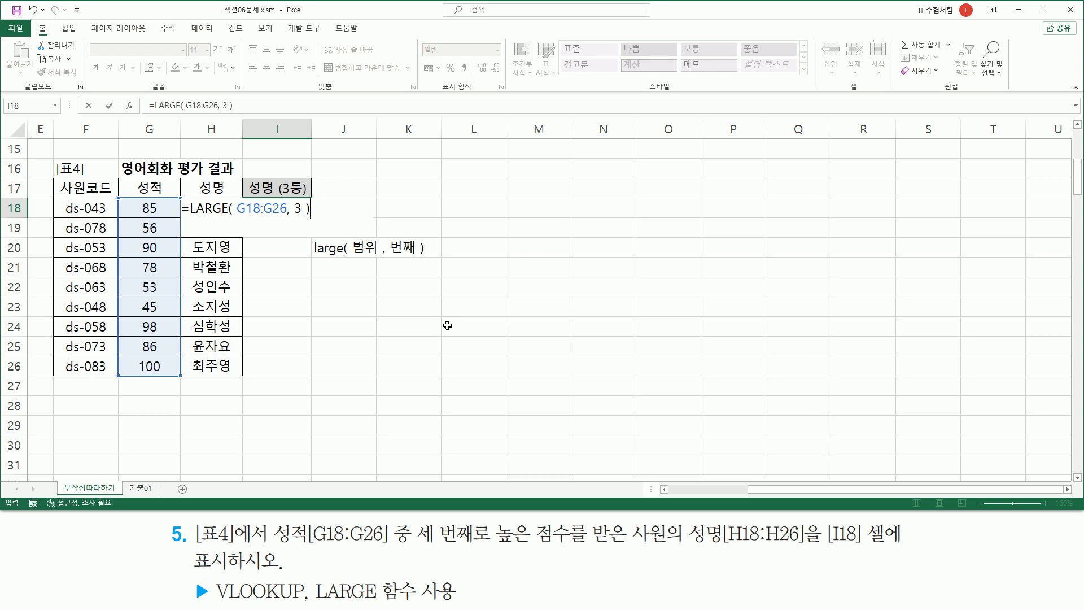
key(Return)
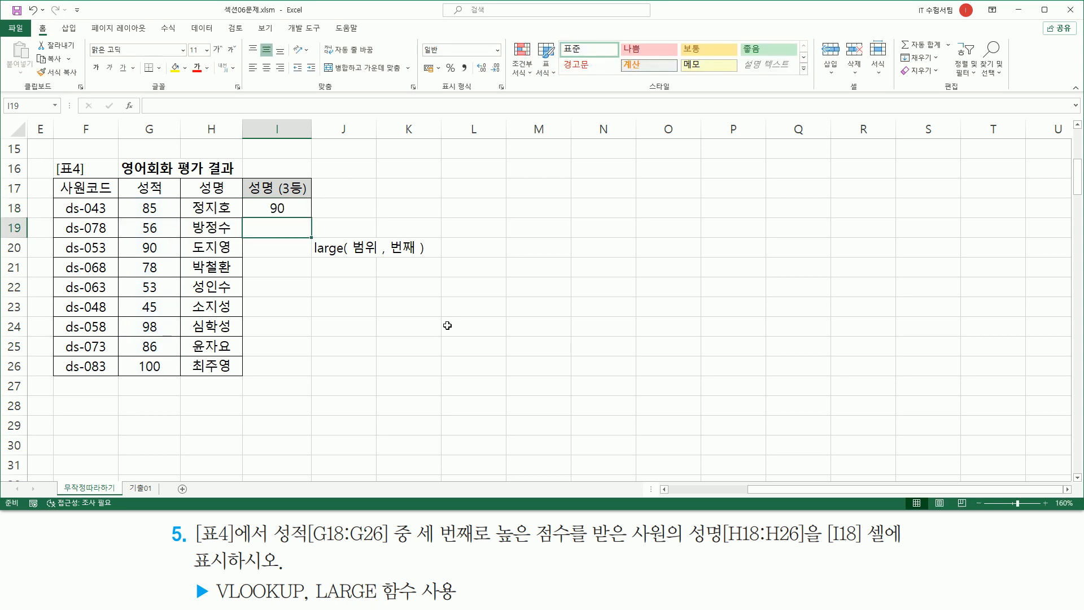
Step: Check the LARGE result in I18 against the 성적 column and the task's requirement to show the employee name with VLOOKUP
key(ctrl+2)
drag(135, 238, 172, 258)
drag(262, 215, 289, 215)
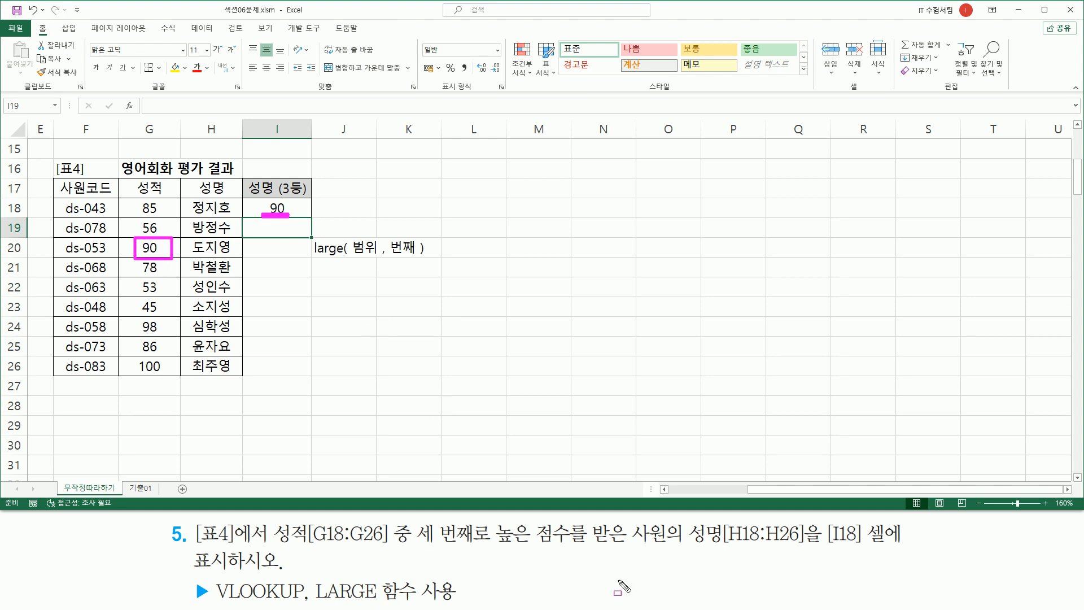
mouse_move(417, 546)
mouse_down()
mouse_move(612, 547)
mouse_move(570, 546)
mouse_up()
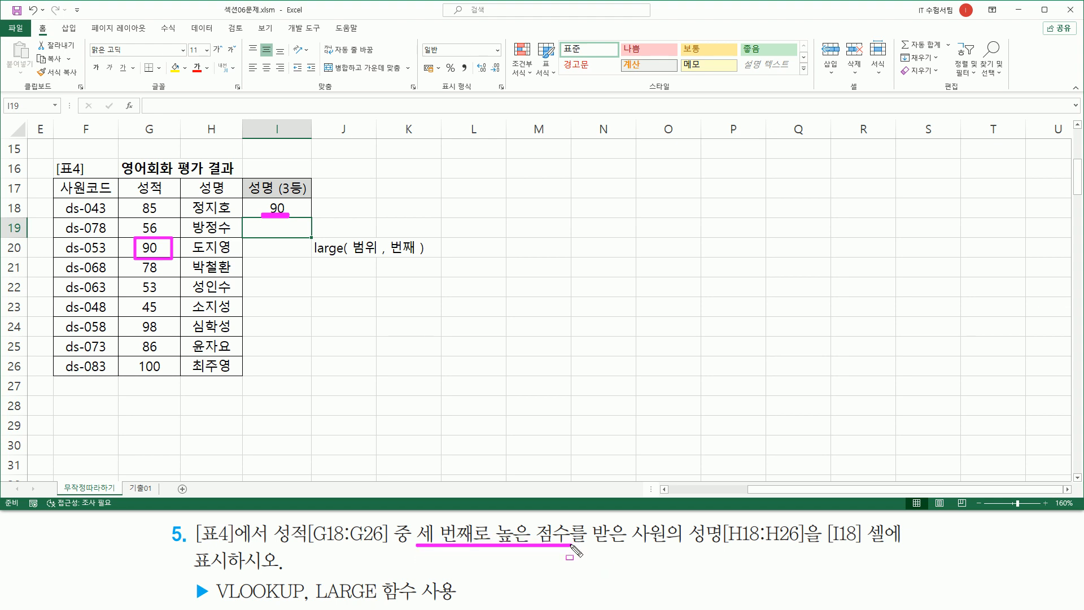
drag(628, 518, 823, 561)
drag(244, 197, 321, 232)
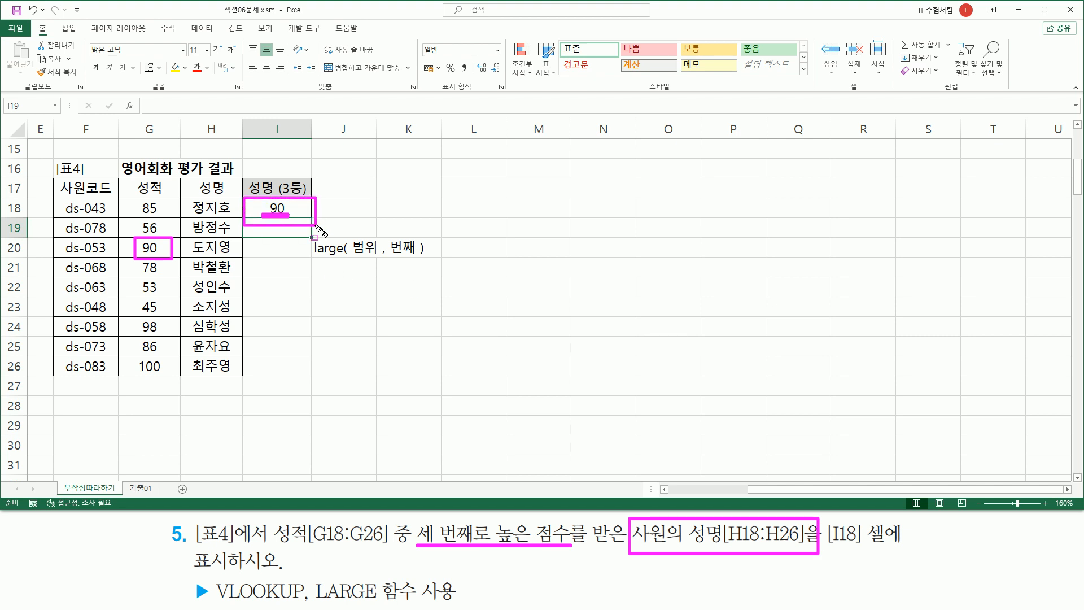
drag(213, 574, 313, 607)
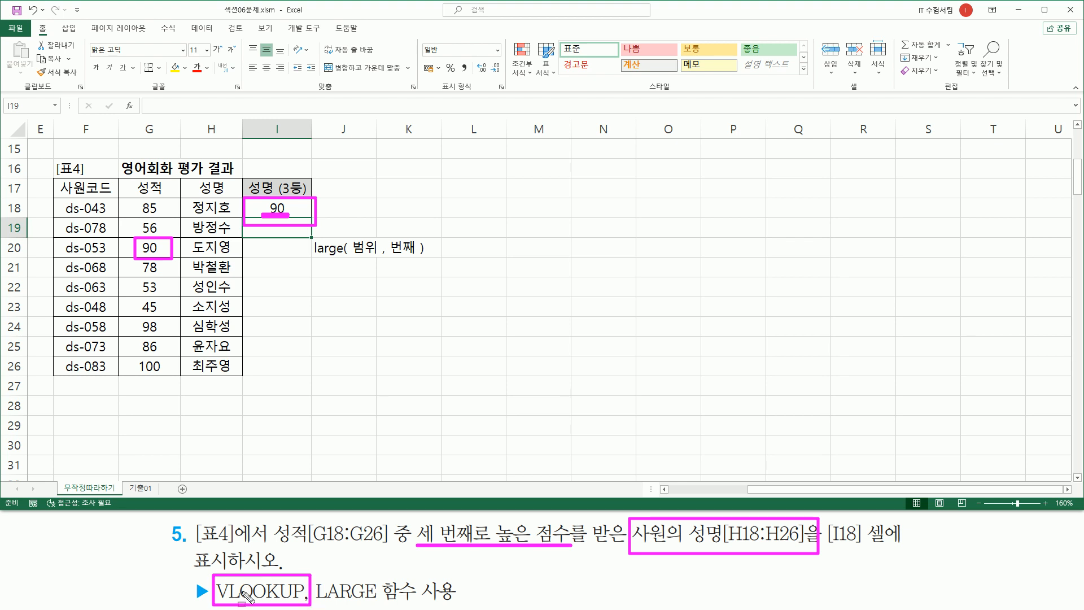
key(Escape)
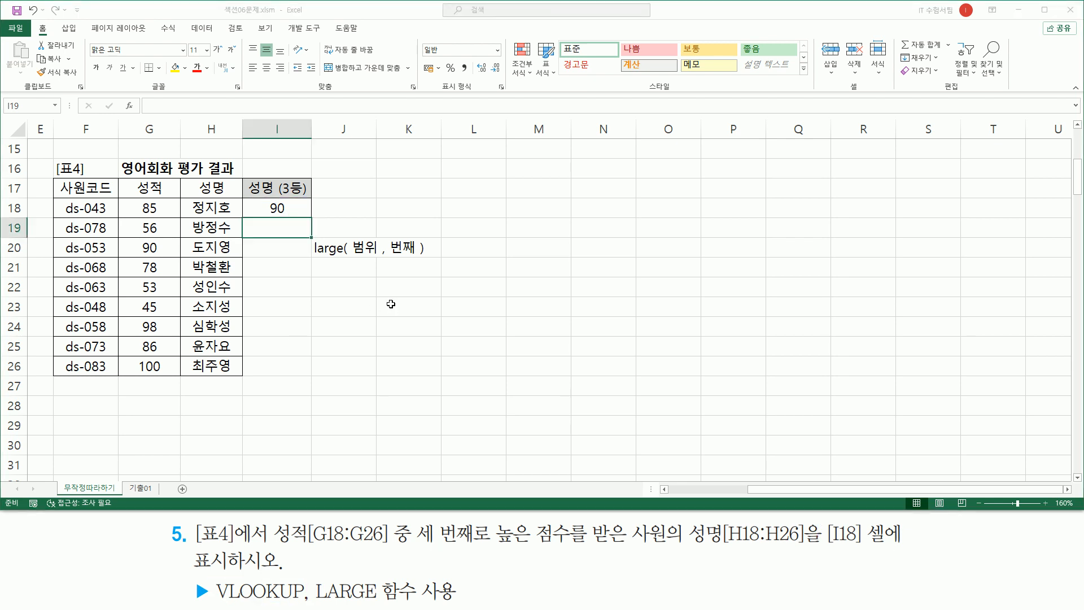
Step: Paste the copied hlookup and vlookup syntax notes, with their TRUE/FALSE option explanations, starting at J22
click(354, 289)
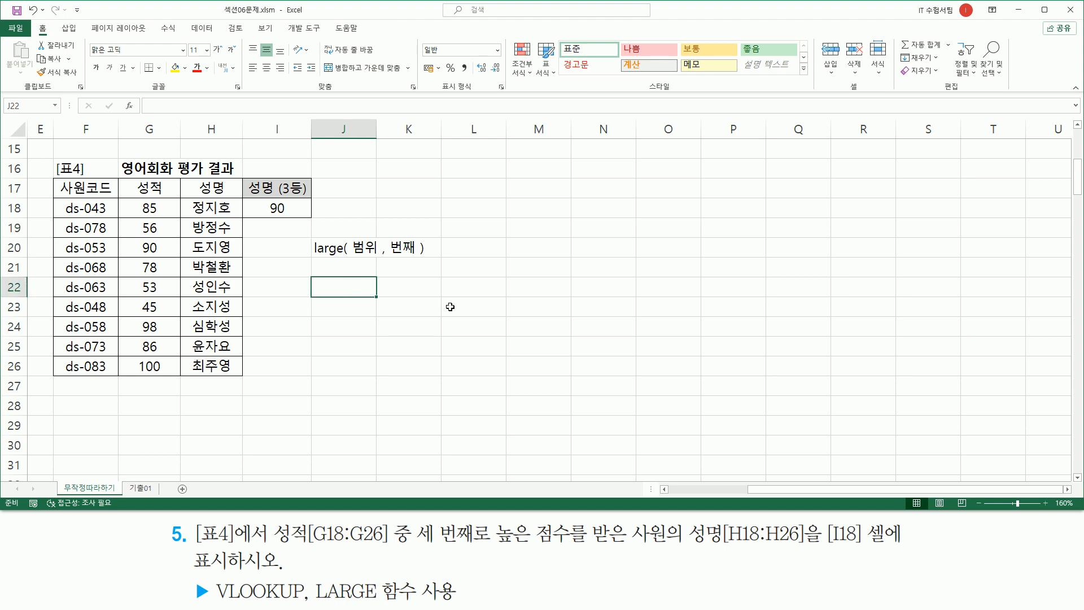
key(ctrl+c)
key(ctrl+v)
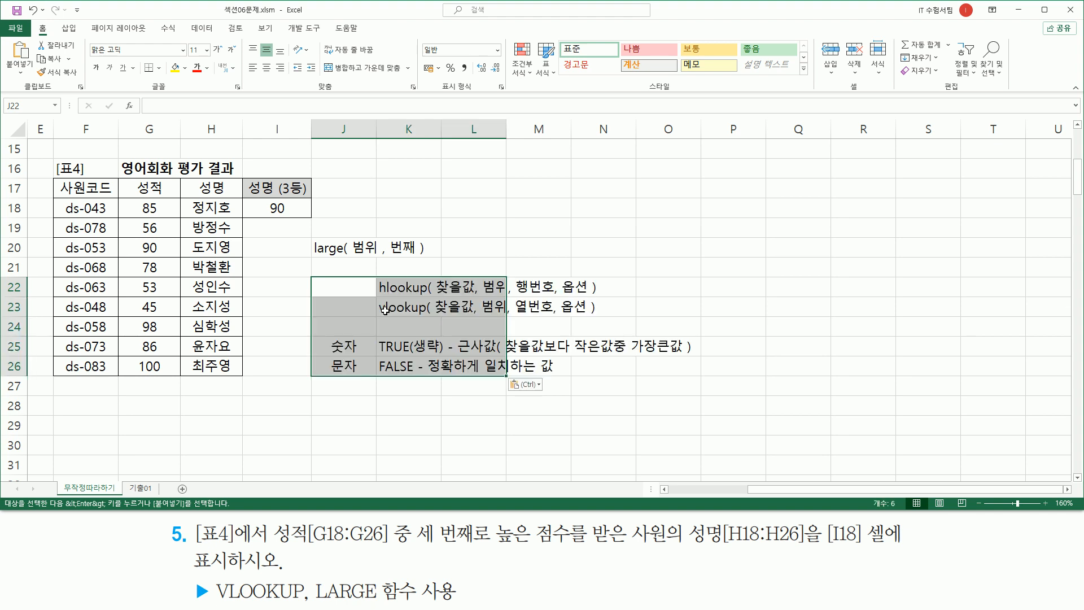
click(451, 418)
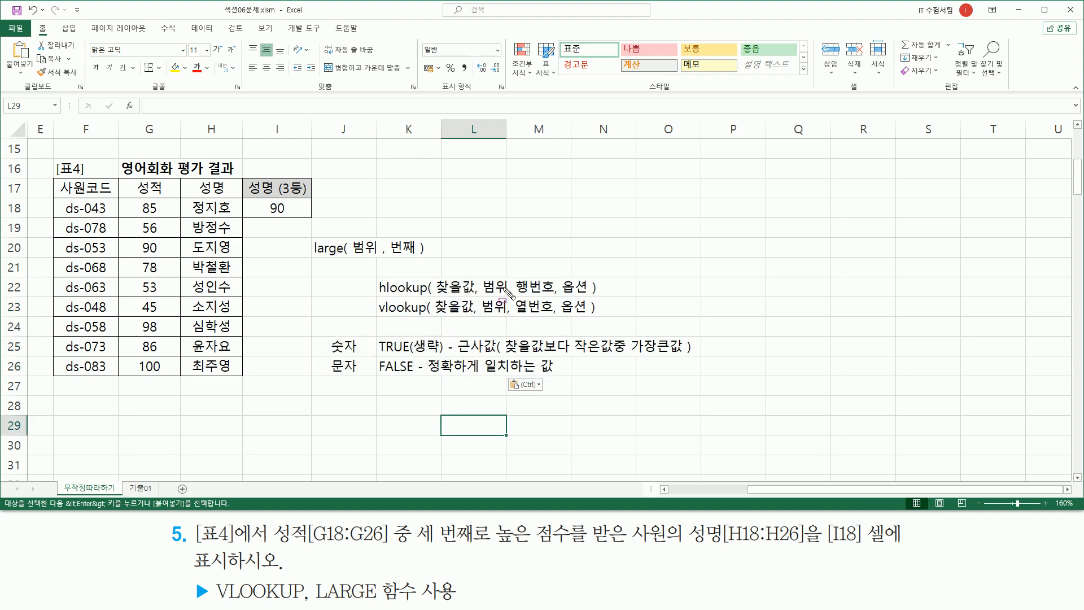
Step: Compare the hlookup and vlookup arguments and match vlookup's 찾을값 and 범위 to I18 and the 성적 and 성명 columns
mouse_move(512, 274)
mouse_down()
mouse_move(556, 299)
mouse_move(555, 320)
mouse_up()
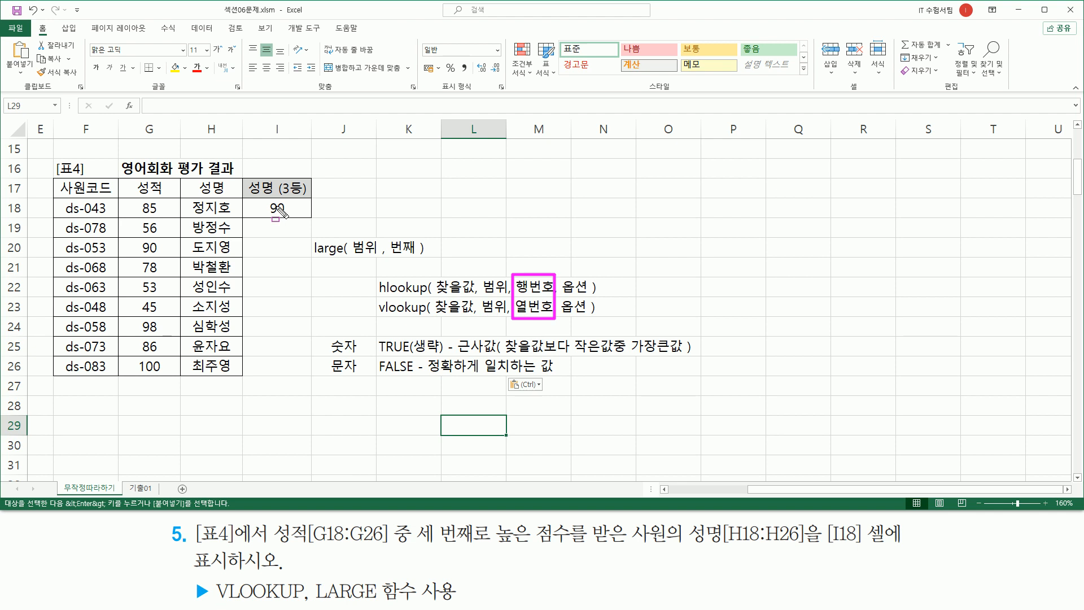
drag(265, 199, 290, 218)
key(Escape)
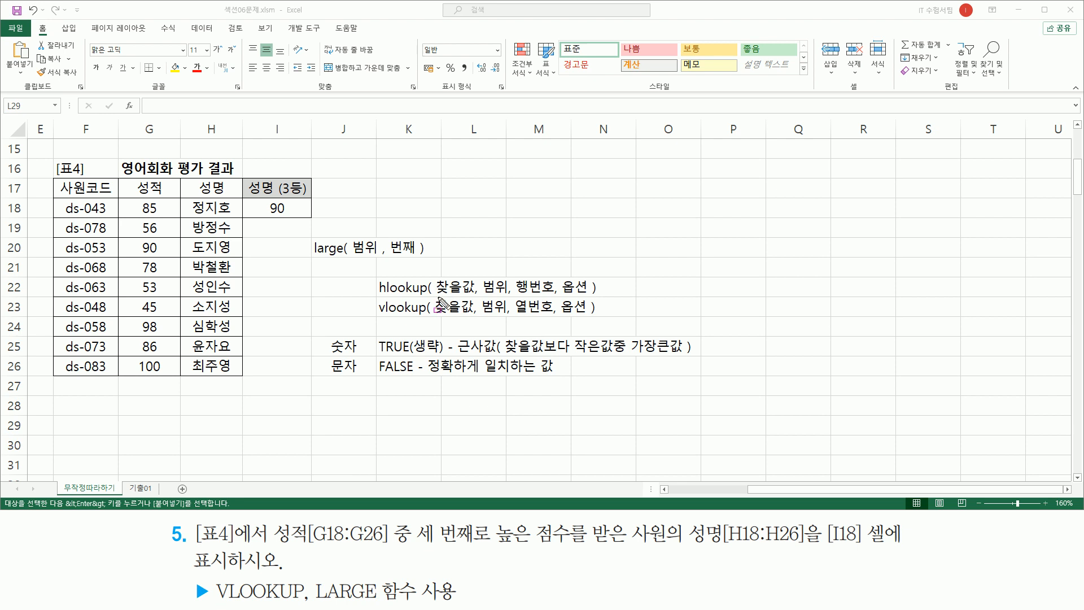
drag(433, 297, 473, 318)
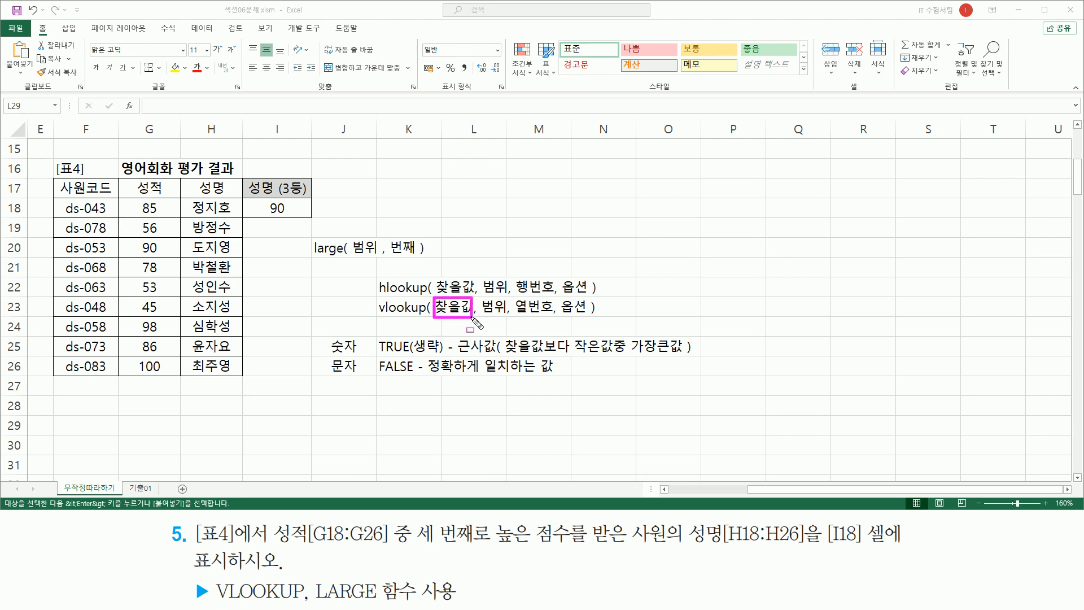
drag(261, 215, 287, 216)
drag(481, 316, 507, 317)
mouse_move(56, 199)
mouse_down()
mouse_move(54, 375)
mouse_move(247, 383)
mouse_up()
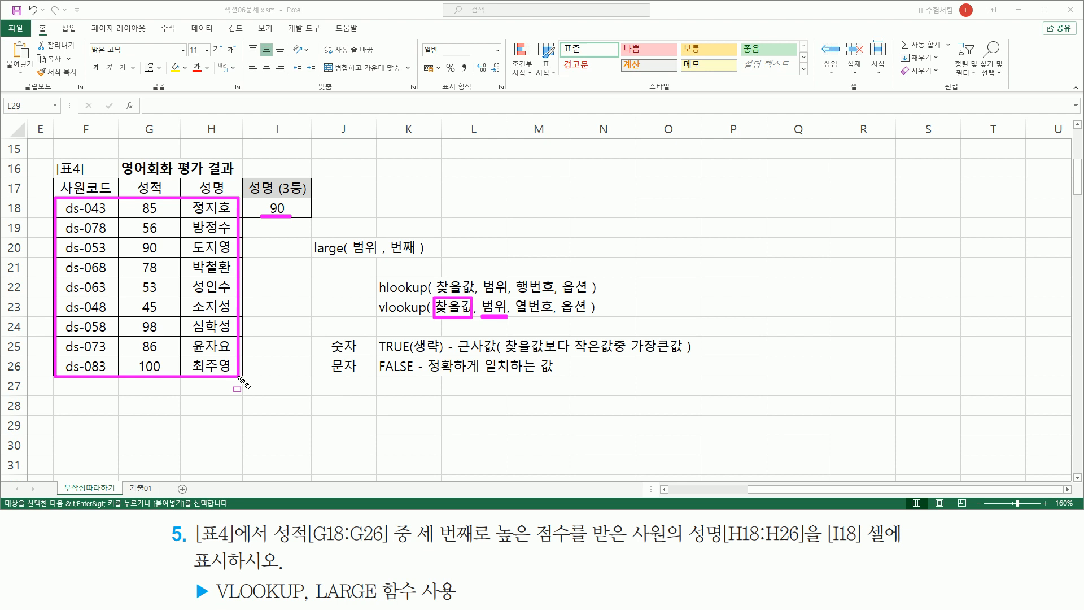
drag(479, 295, 510, 326)
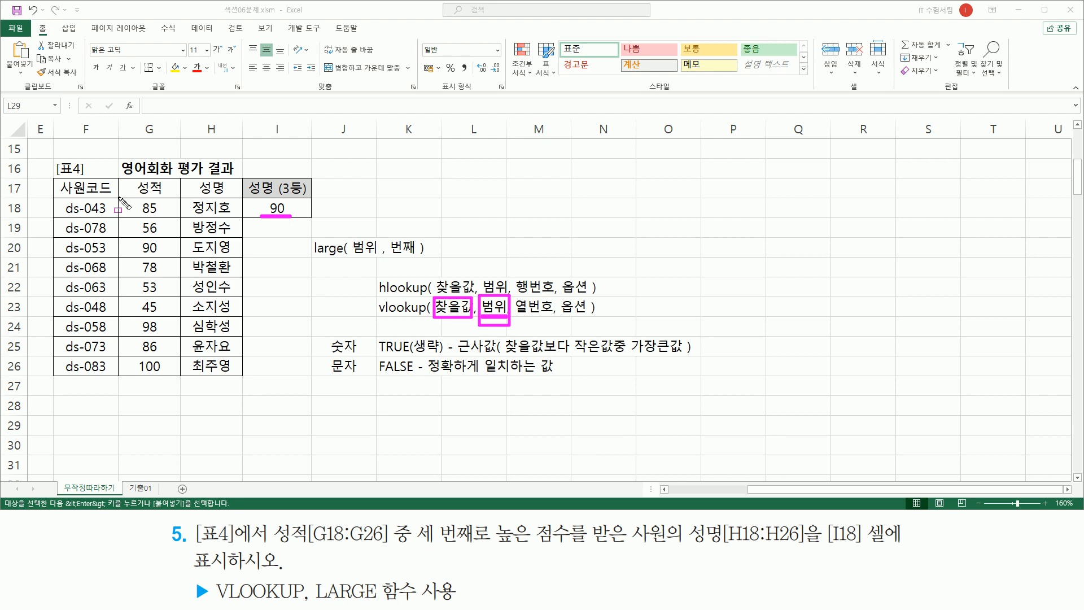
mouse_move(118, 198)
mouse_down()
mouse_move(163, 215)
mouse_move(175, 288)
mouse_move(244, 379)
mouse_up()
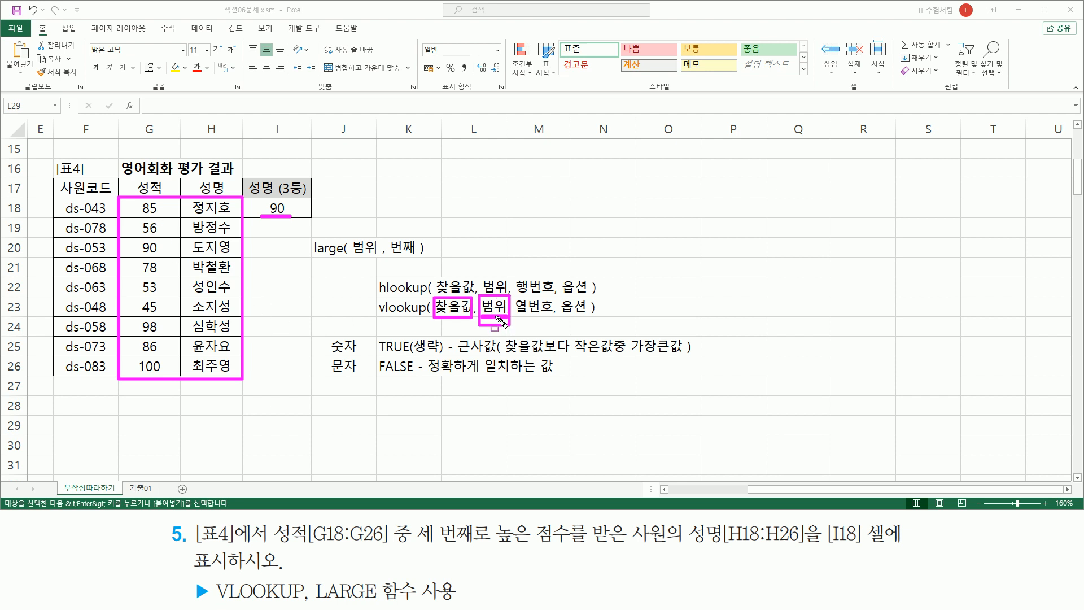
drag(378, 315, 501, 318)
mouse_move(378, 295)
mouse_down()
mouse_move(427, 295)
mouse_move(439, 274)
mouse_move(470, 274)
mouse_move(471, 289)
mouse_move(509, 276)
mouse_move(512, 294)
mouse_up()
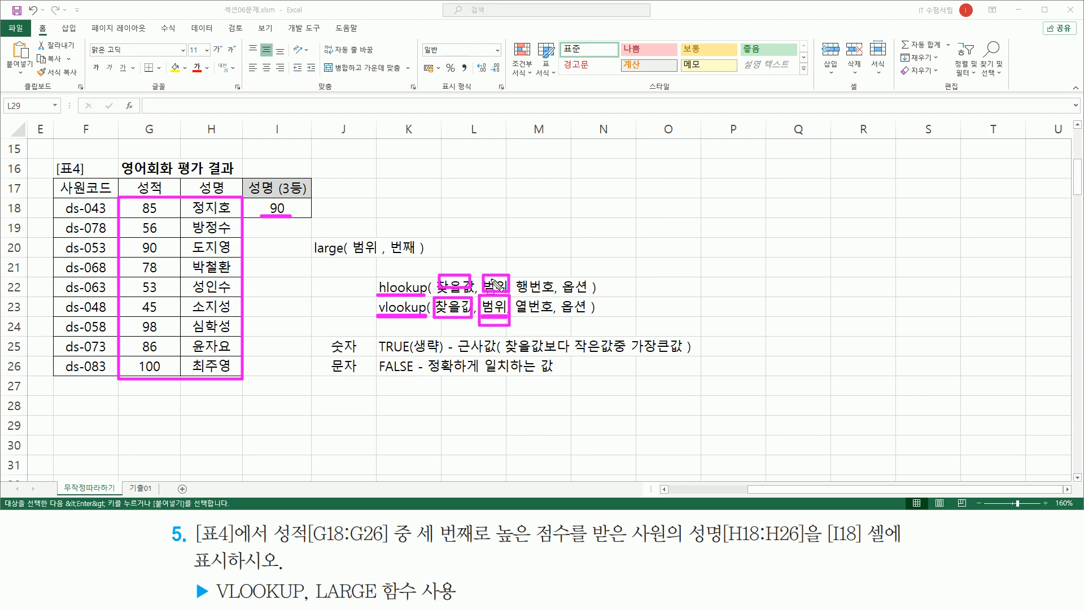
key(Escape)
Step: Match vlookup's 찾을값, 범위 and 열번호 arguments to I18, the range G18:H26 and the position of the 성명 column
drag(435, 317, 473, 316)
drag(263, 198, 290, 215)
drag(481, 295, 508, 321)
mouse_move(118, 199)
mouse_down()
mouse_move(135, 242)
mouse_move(242, 377)
mouse_up()
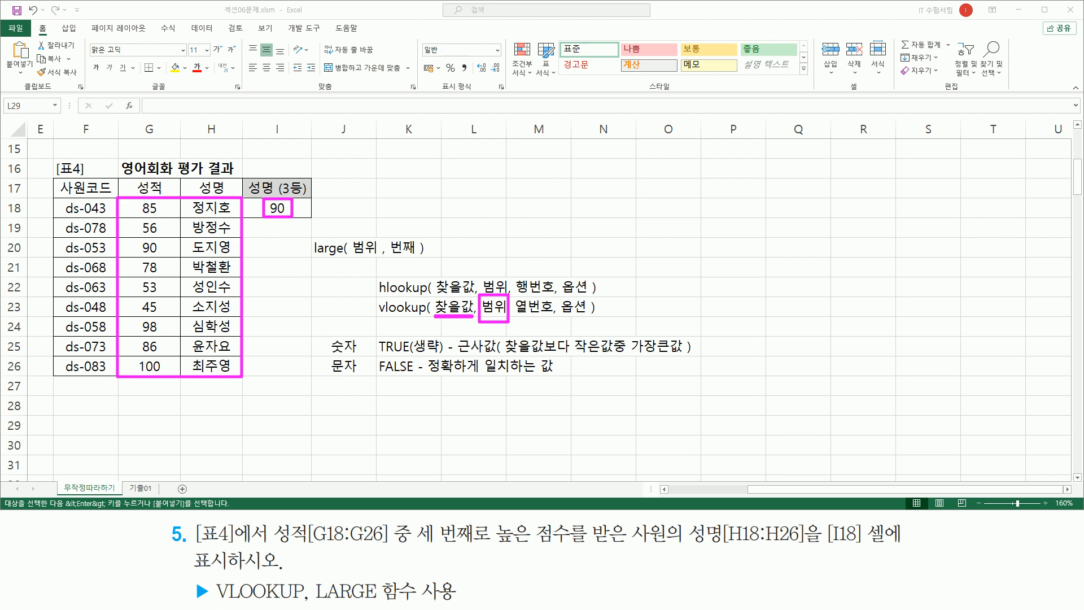
drag(515, 315, 549, 317)
drag(157, 234, 145, 309)
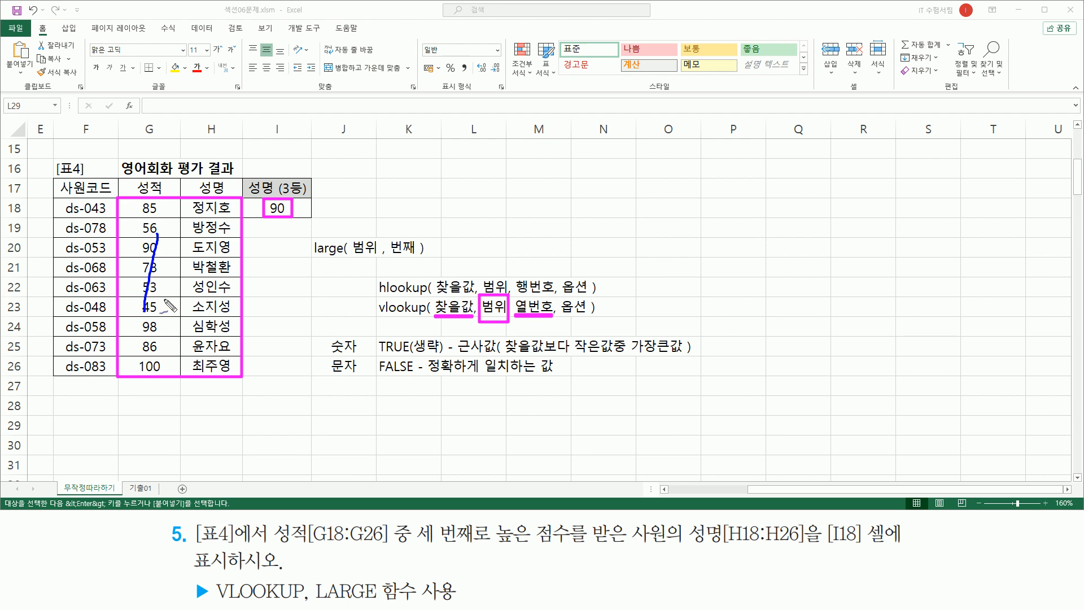
mouse_move(193, 261)
mouse_down()
mouse_move(217, 265)
mouse_move(188, 297)
mouse_move(237, 301)
mouse_up()
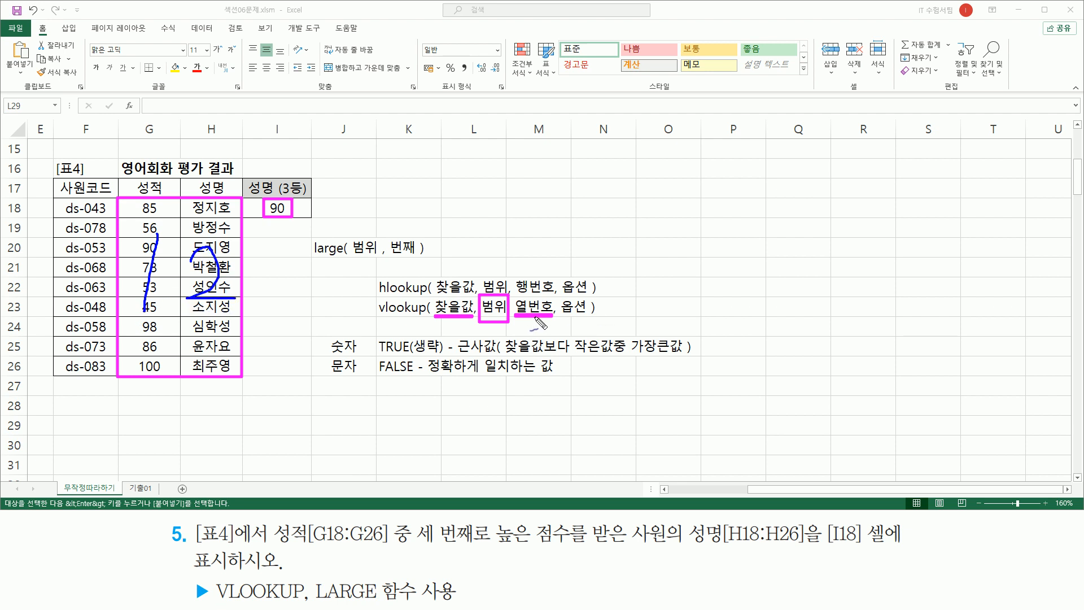
mouse_move(535, 326)
mouse_down()
mouse_move(530, 336)
mouse_move(557, 336)
mouse_up()
drag(207, 418, 214, 415)
Step: Examine whether vlookup's 옵션 should be TRUE or FALSE by comparing I18 and the 성적 column with the 숫자/문자 option notes
mouse_move(587, 295)
mouse_down()
mouse_move(567, 297)
mouse_move(566, 316)
mouse_move(590, 312)
mouse_move(587, 298)
mouse_up()
mouse_move(319, 337)
mouse_down()
mouse_move(331, 332)
mouse_move(327, 373)
mouse_move(335, 362)
mouse_up()
drag(288, 211, 283, 215)
mouse_move(155, 201)
mouse_down()
mouse_move(137, 213)
mouse_move(133, 273)
mouse_move(151, 379)
mouse_move(162, 368)
mouse_move(160, 202)
mouse_up()
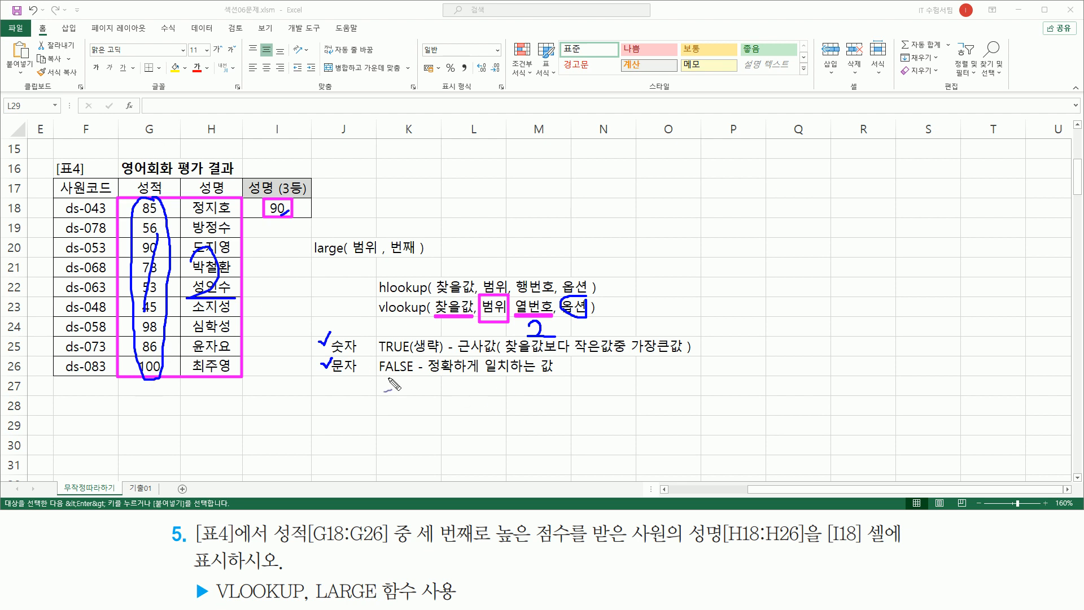
drag(379, 375, 419, 374)
mouse_move(288, 215)
mouse_down()
mouse_move(285, 199)
mouse_move(268, 199)
mouse_move(280, 222)
mouse_move(280, 201)
mouse_up()
mouse_move(159, 240)
mouse_down()
mouse_move(138, 254)
mouse_move(164, 253)
mouse_move(148, 240)
mouse_up()
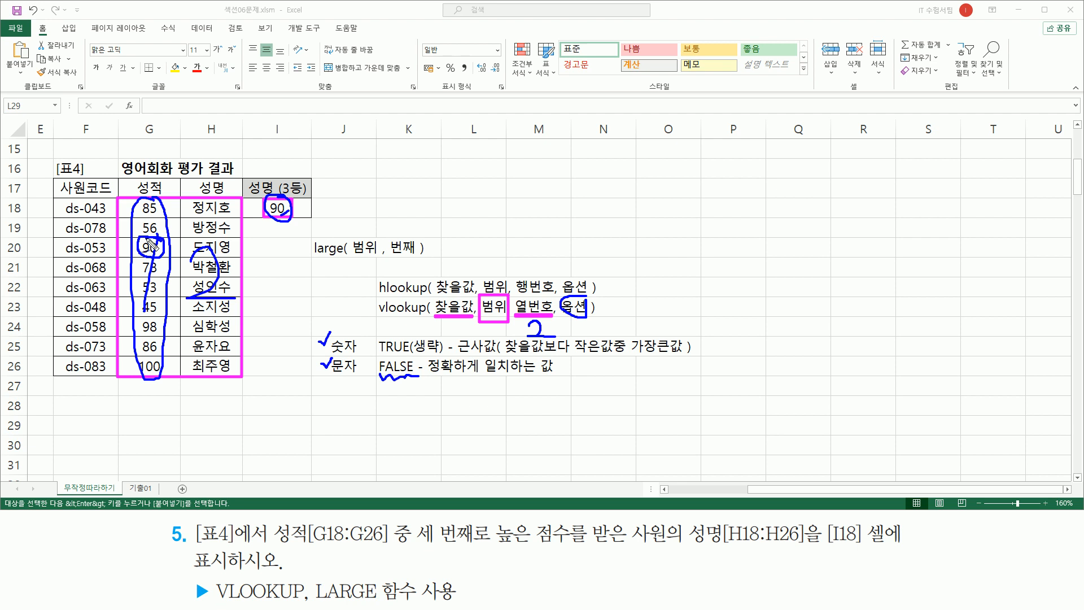
mouse_move(233, 258)
mouse_down()
mouse_move(192, 255)
mouse_move(217, 236)
mouse_move(235, 254)
mouse_up()
key(Escape)
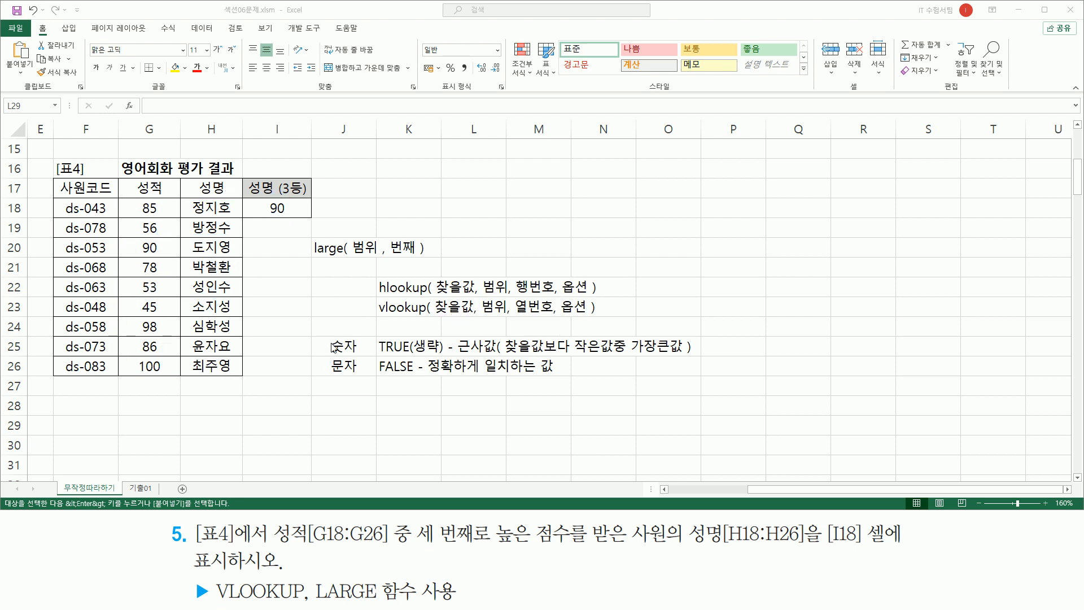
drag(322, 336, 368, 380)
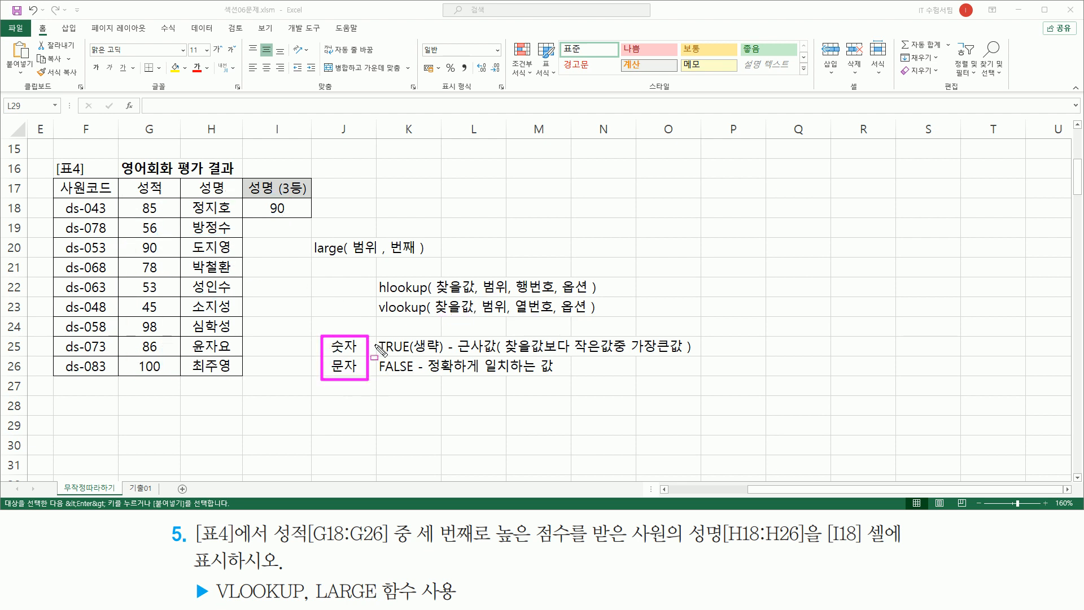
mouse_move(376, 336)
mouse_down()
mouse_move(395, 380)
mouse_move(418, 380)
mouse_up()
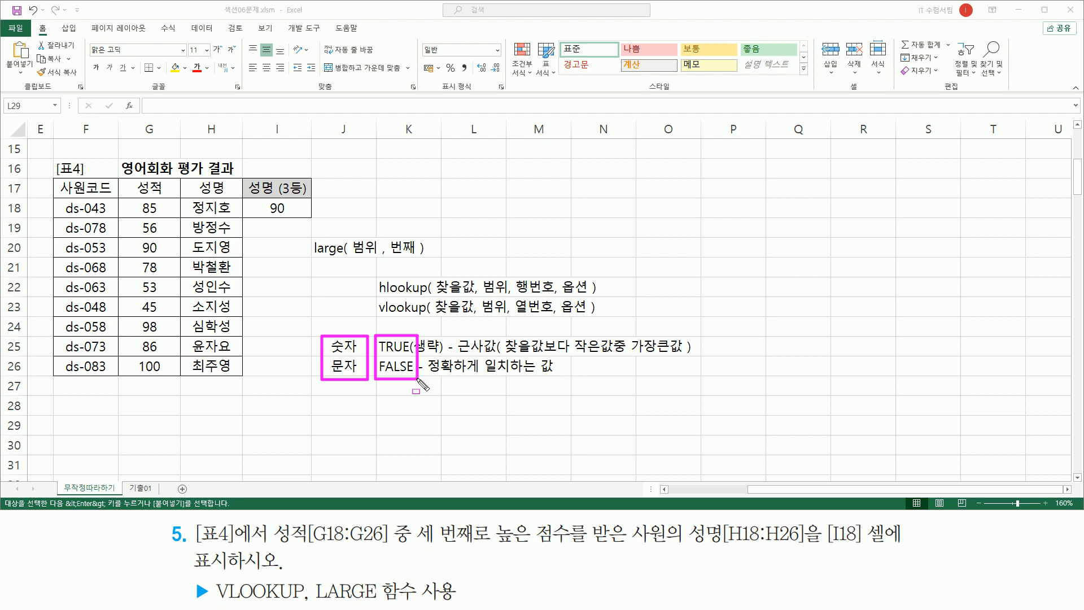
key(Escape)
Step: Rework the formula in I18 so that LARGE( G18:G26, 3 ) is nested as the lookup value of a VLOOKUP
double_click(274, 209)
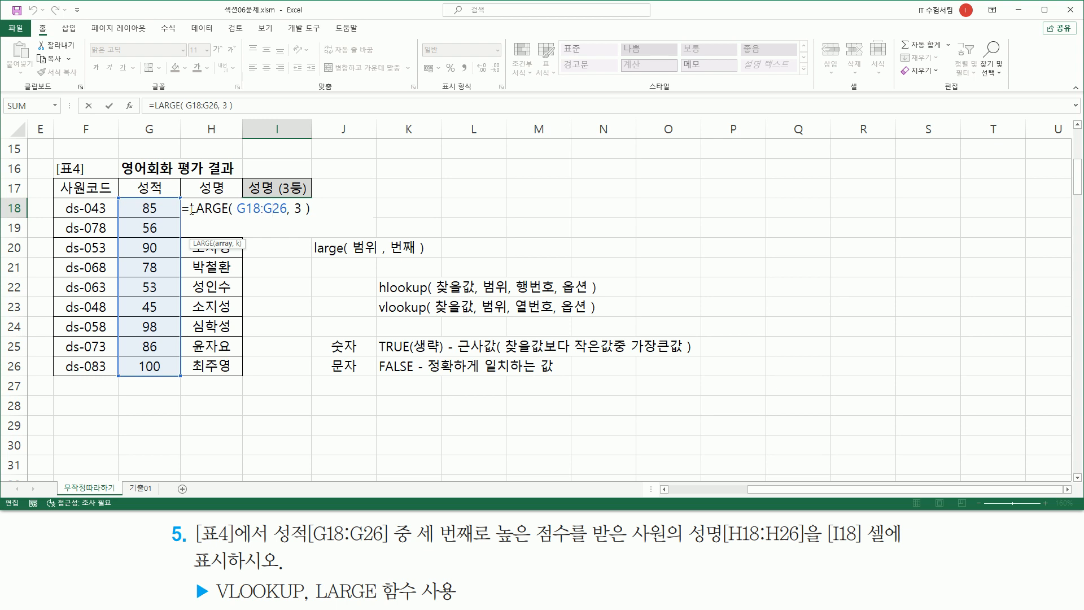
drag(192, 210, 311, 209)
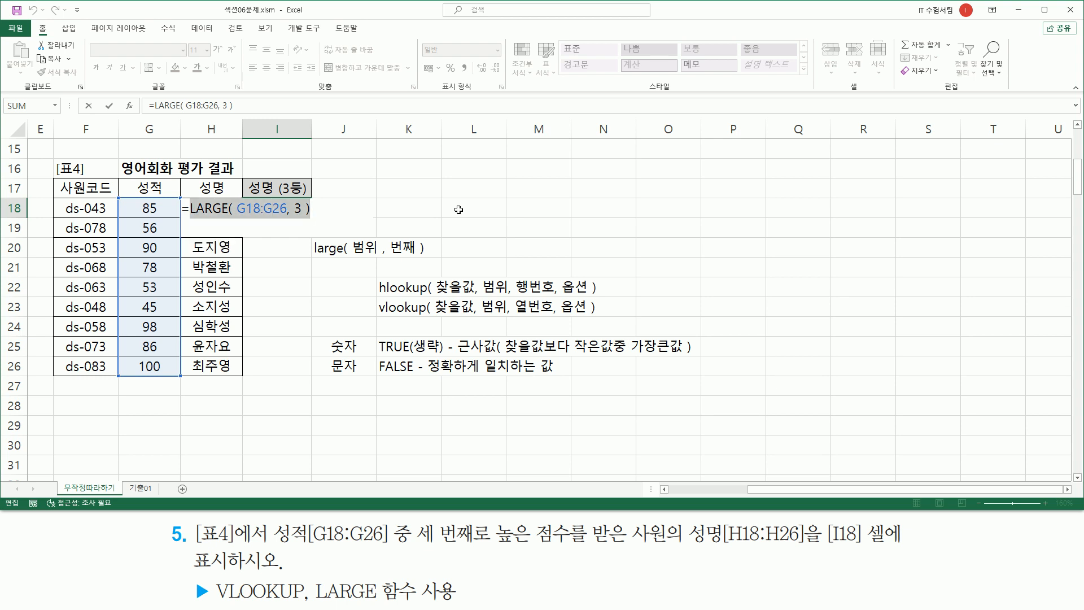
key(ctrl+x)
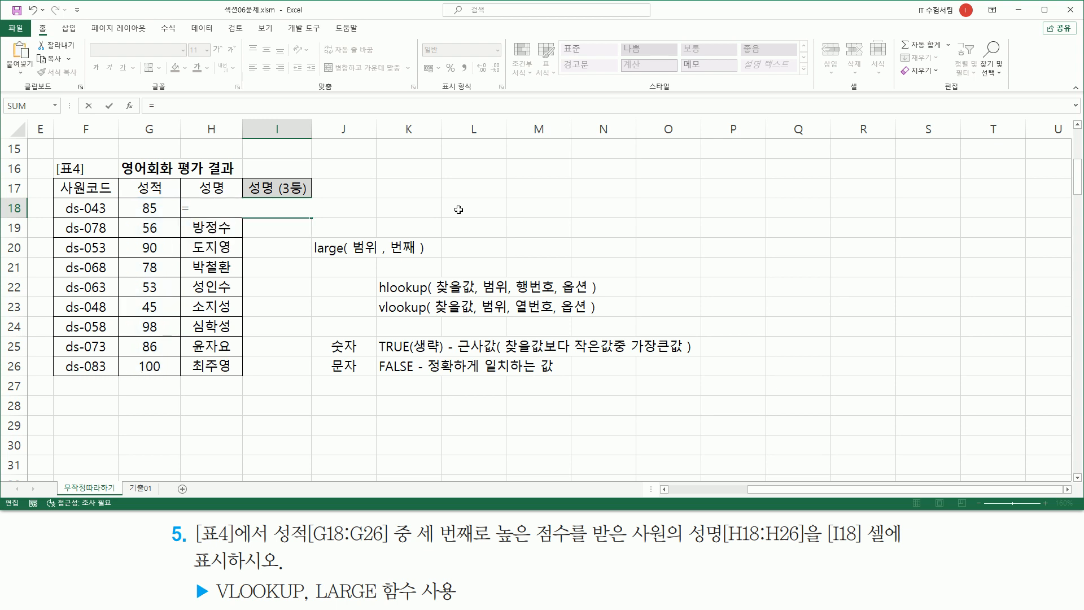
text(vlo)
key(Tab)
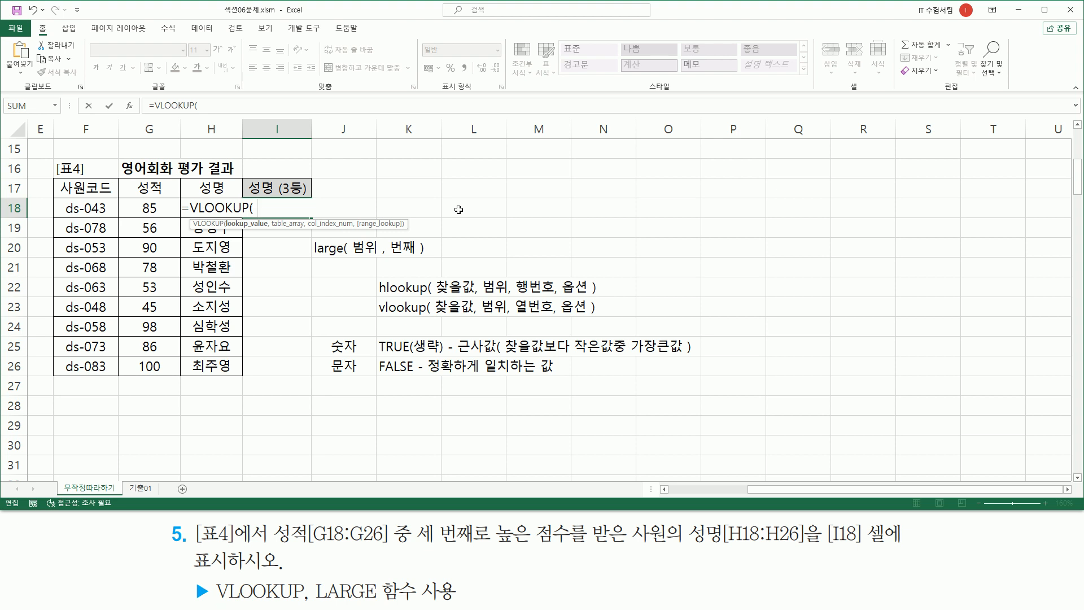
text(LARGE( G18:G26, 3 ))
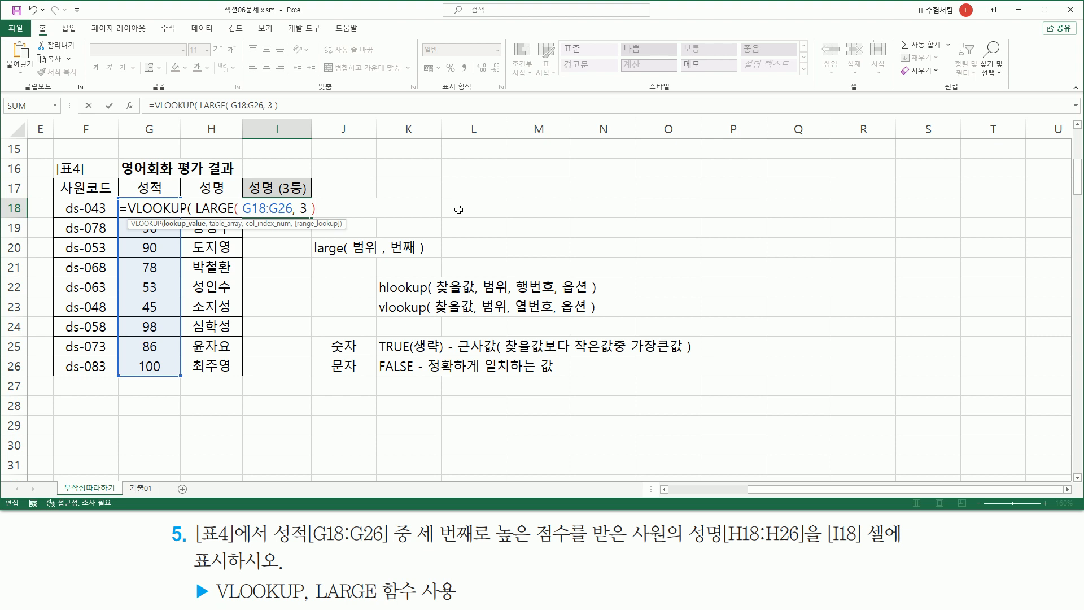
text(,)
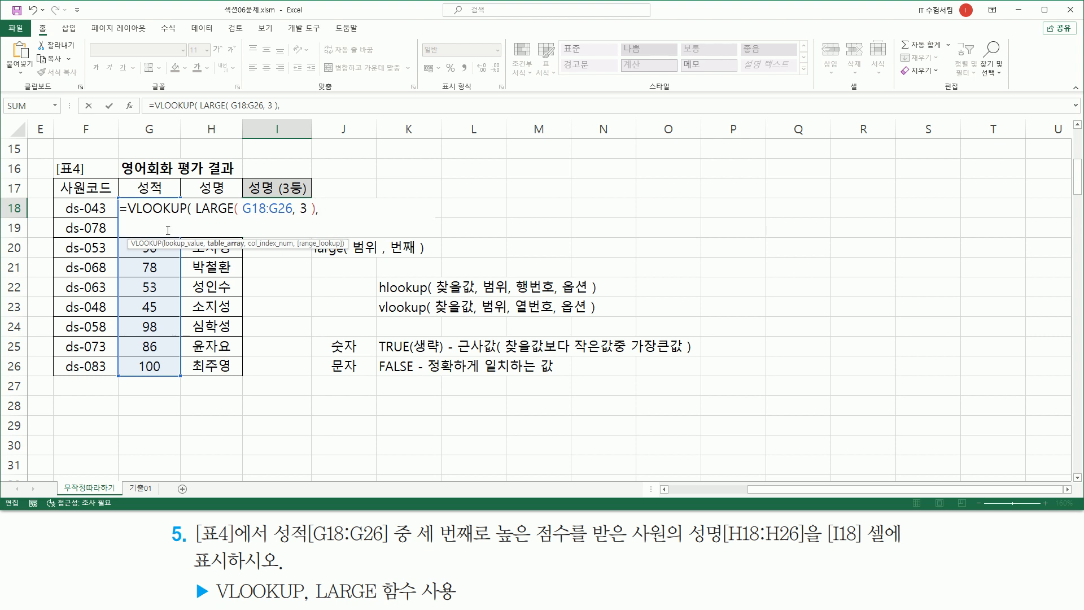
Step: Complete the VLOOKUP in I18 with the range G18:H26, column number 2 and the option FALSE
drag(212, 365, 153, 201)
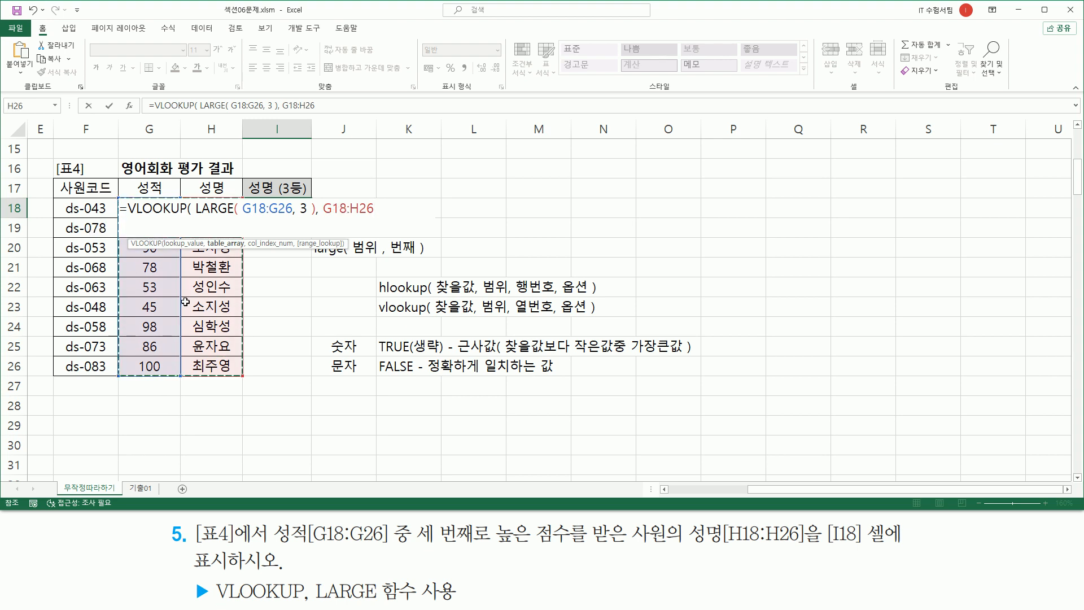
text(,)
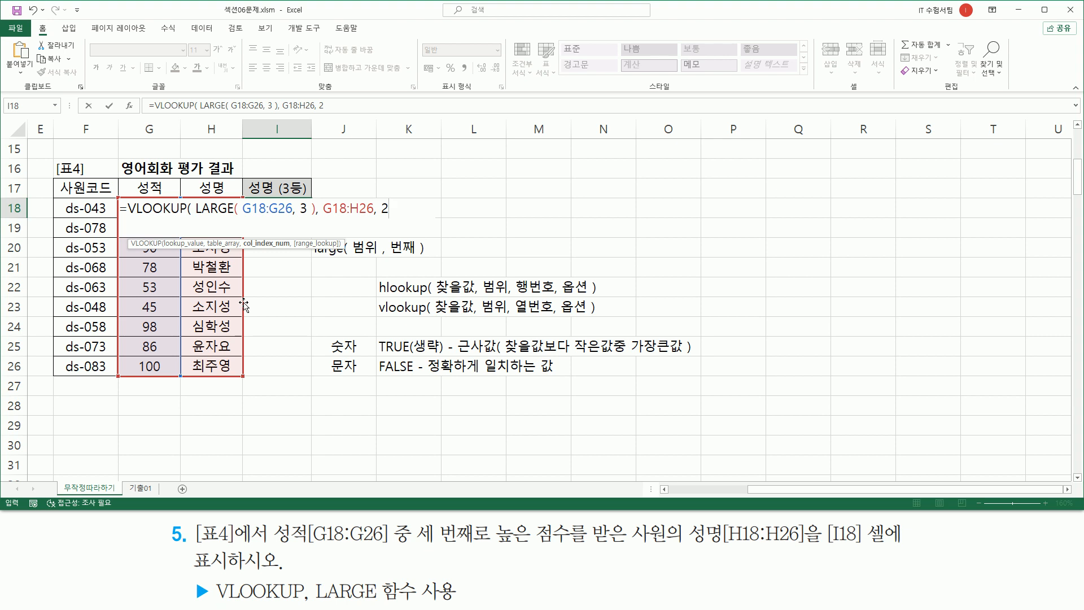
text(2, )
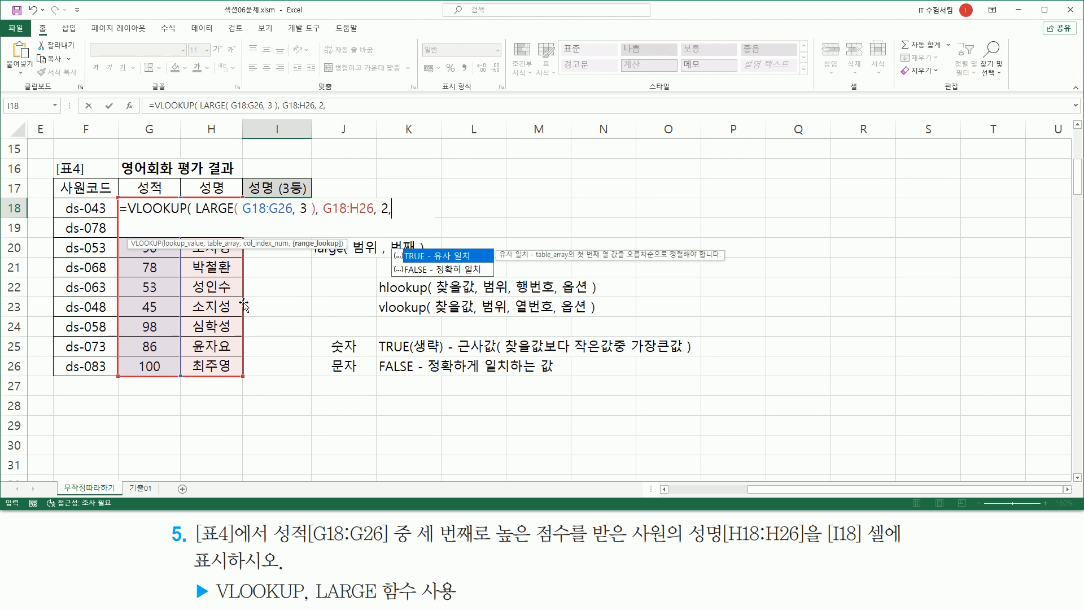
text(false)
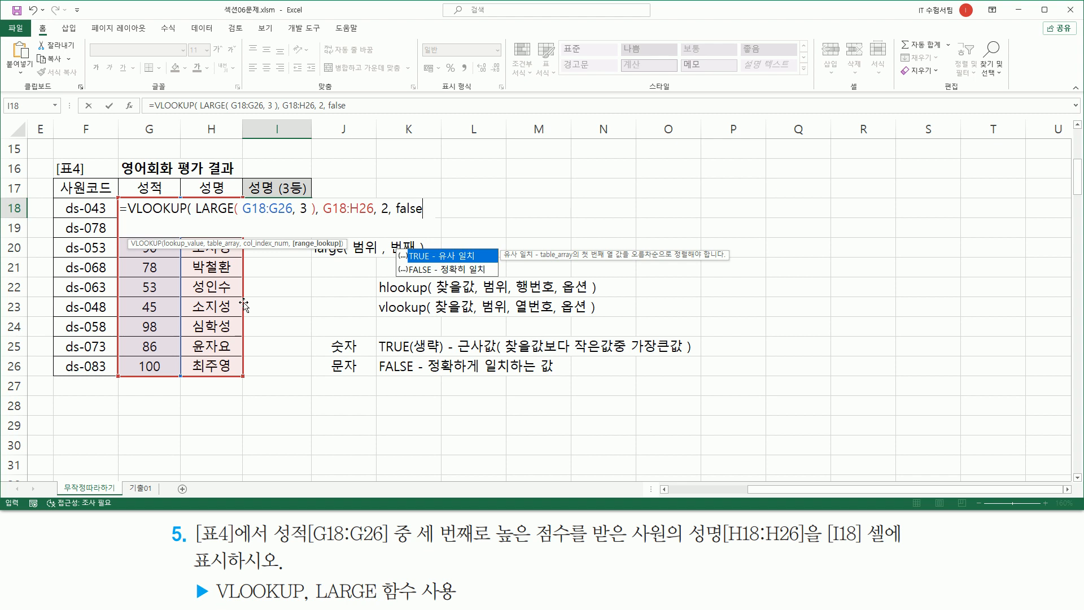
text( ))
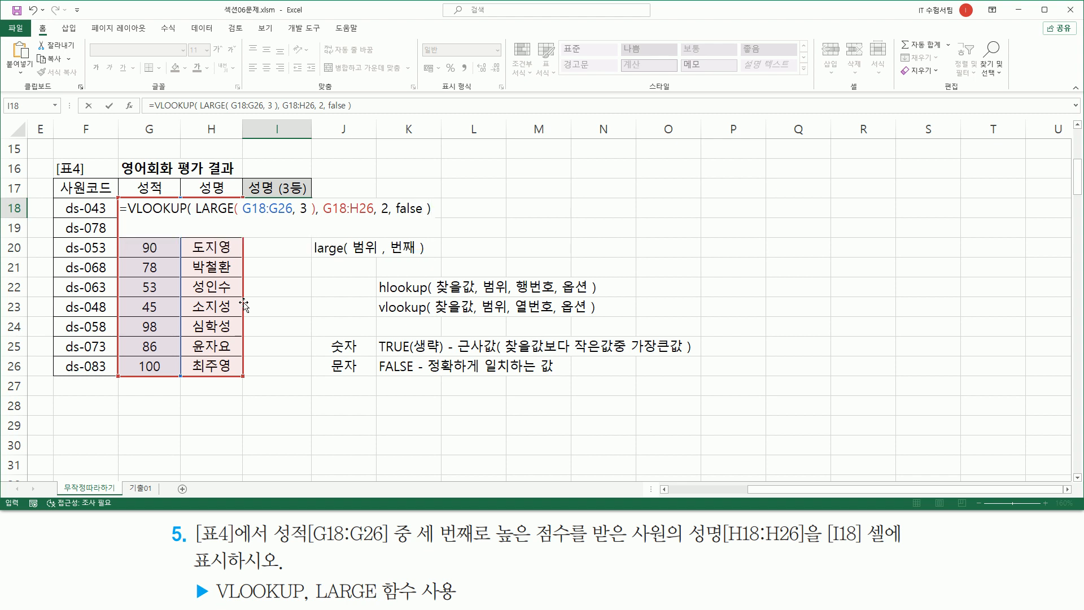
key(Return)
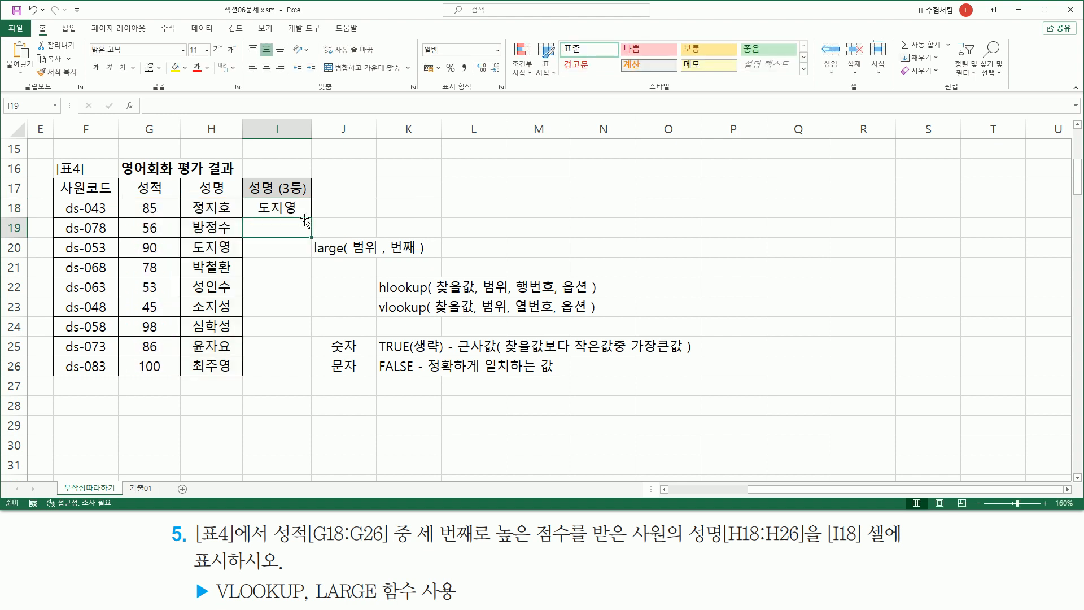
Step: Record the I18 formula as plain text in J28: =VLOOKUP( LARGE( G18:G26, 3 ), G18:H26, 2, FALSE )
click(297, 207)
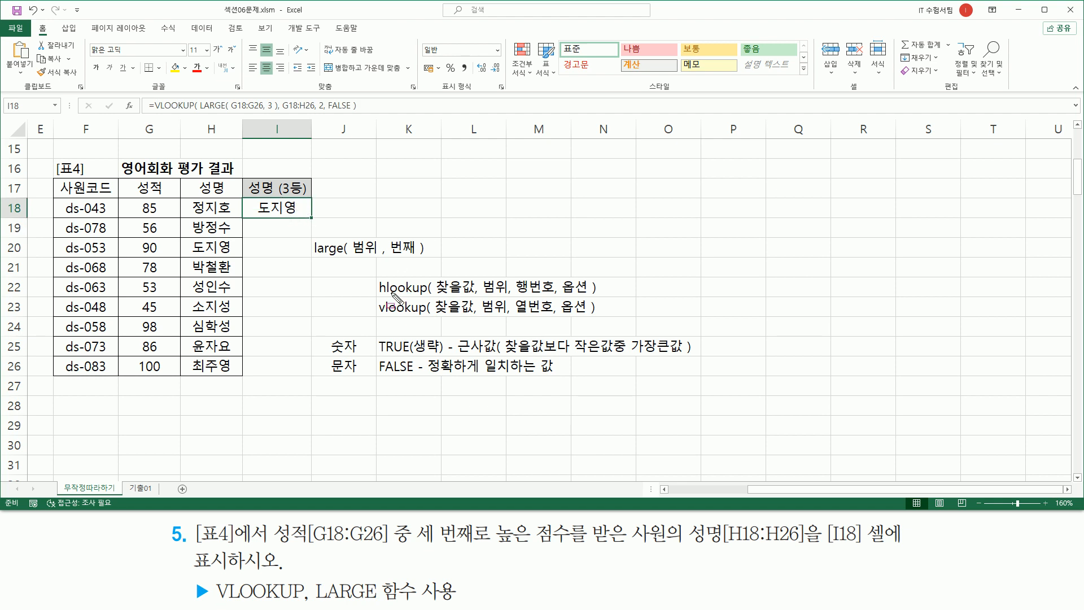
drag(479, 274, 511, 322)
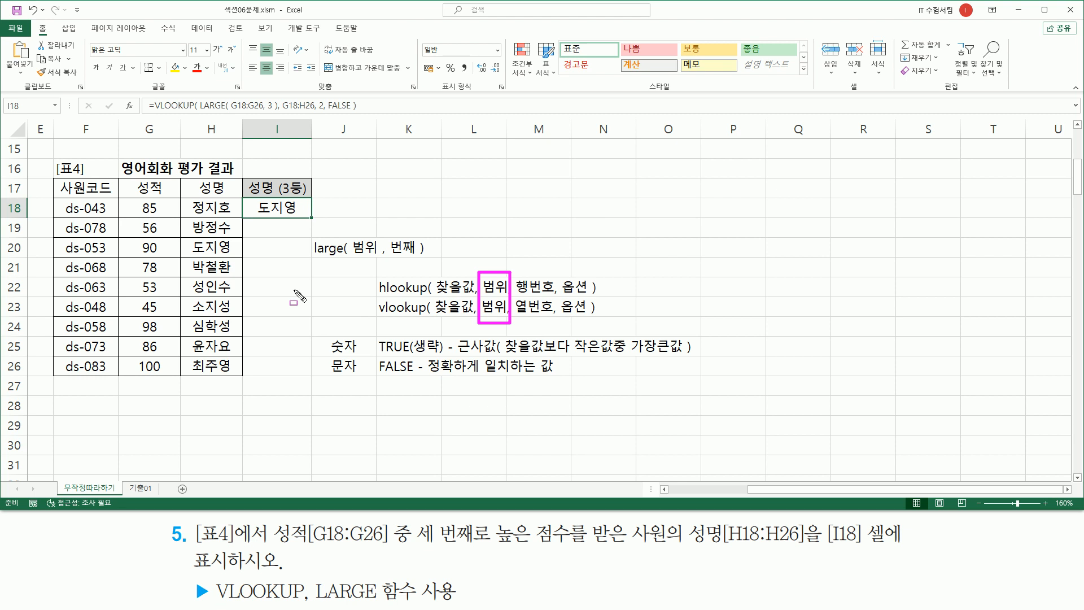
drag(249, 198, 300, 218)
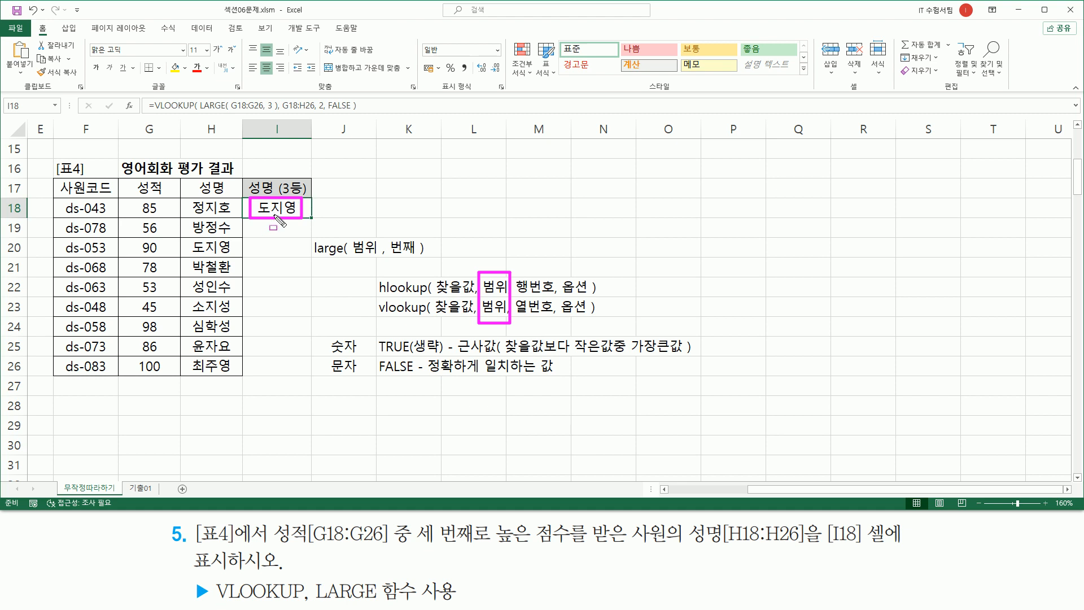
key(Escape)
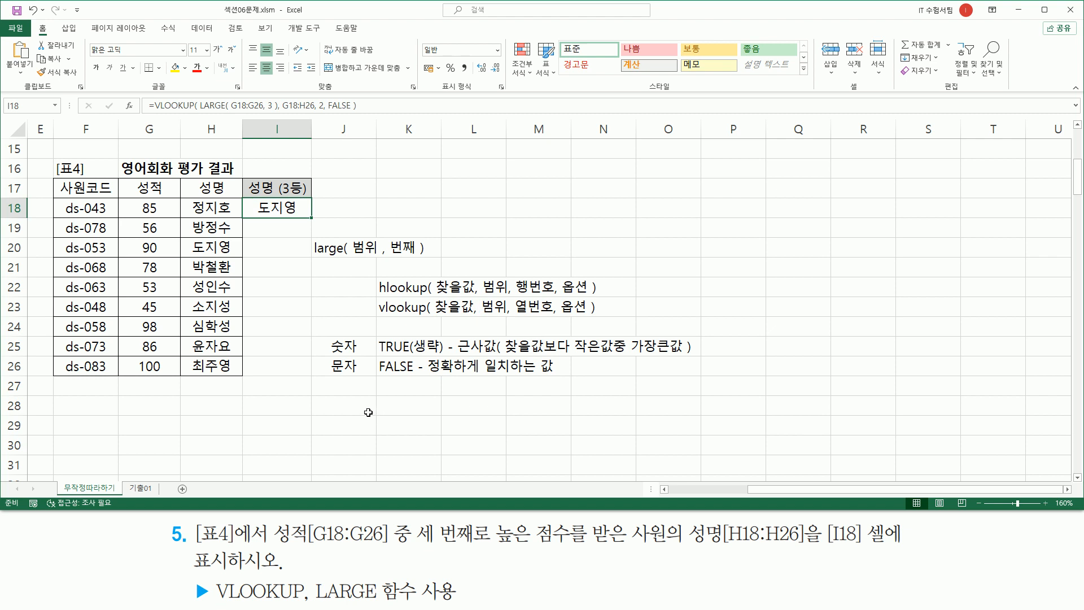
click(345, 409)
text(')
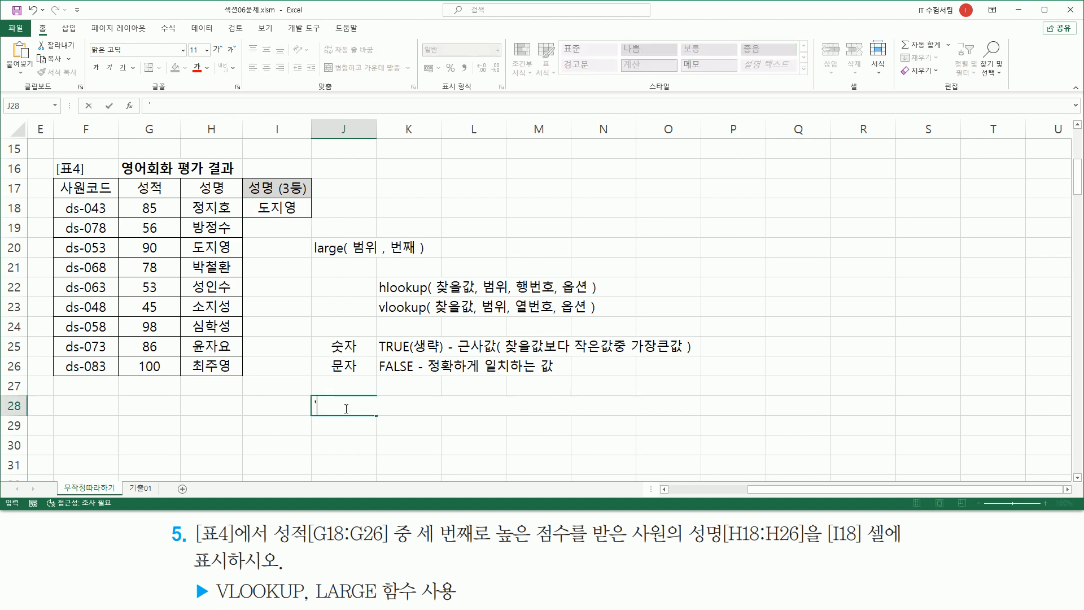
text(=VLOOKUP( LARGE( G18:G26, 3 ), G18:H26, 2, FALSE ))
key(Return)
click(260, 430)
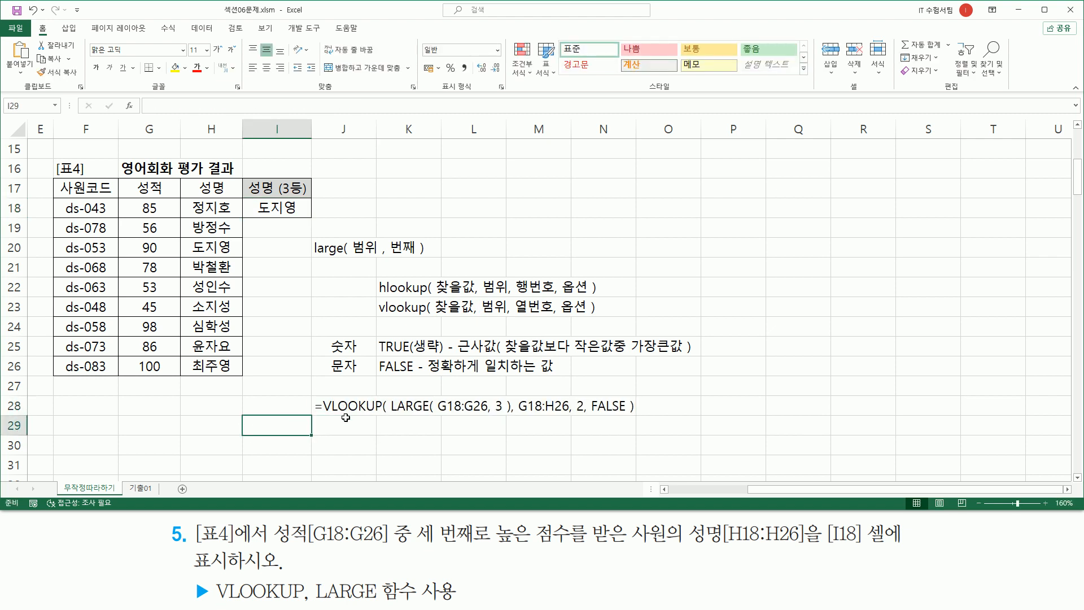
Step: Review each argument of the formula text in J28 against the 성적 and 성명 columns and the result in I18
mouse_move(387, 418)
mouse_down()
mouse_move(503, 418)
mouse_move(496, 398)
mouse_move(504, 397)
mouse_move(504, 417)
mouse_up()
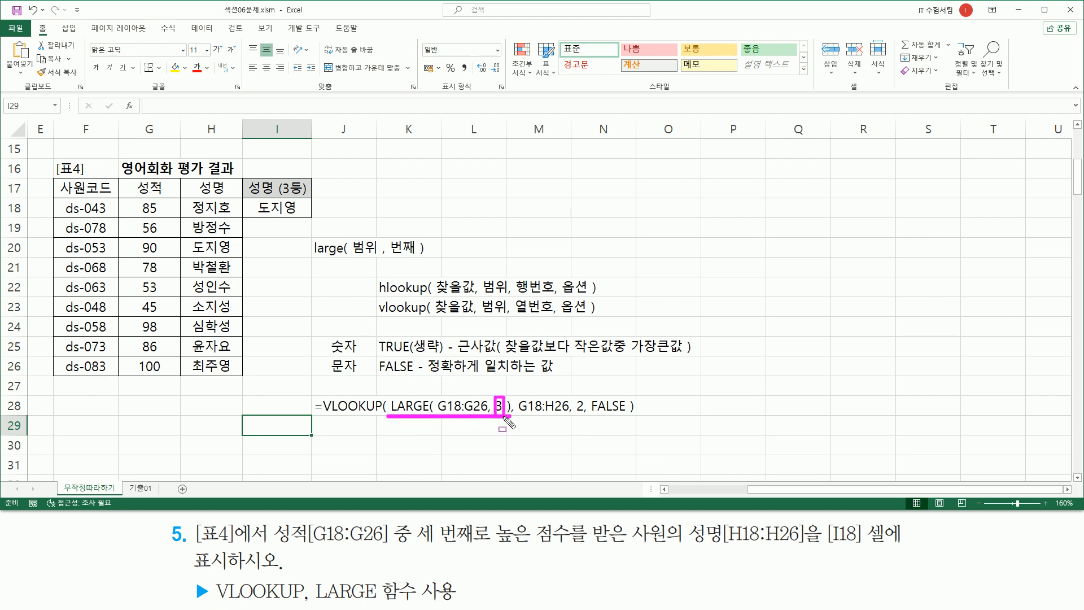
key(Escape)
drag(392, 390, 507, 417)
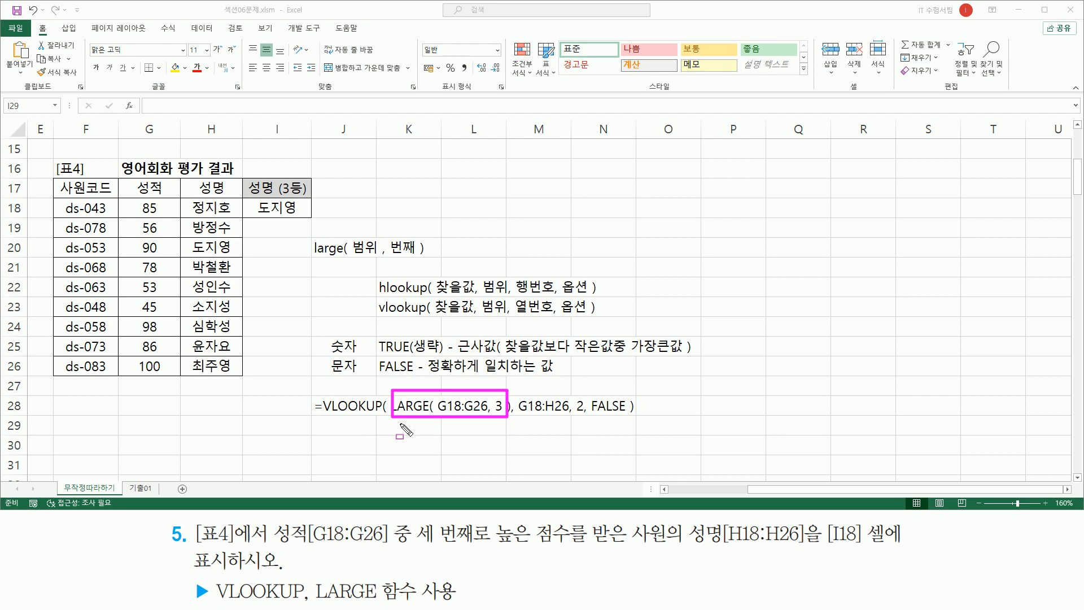
drag(393, 424, 570, 426)
drag(125, 194, 242, 380)
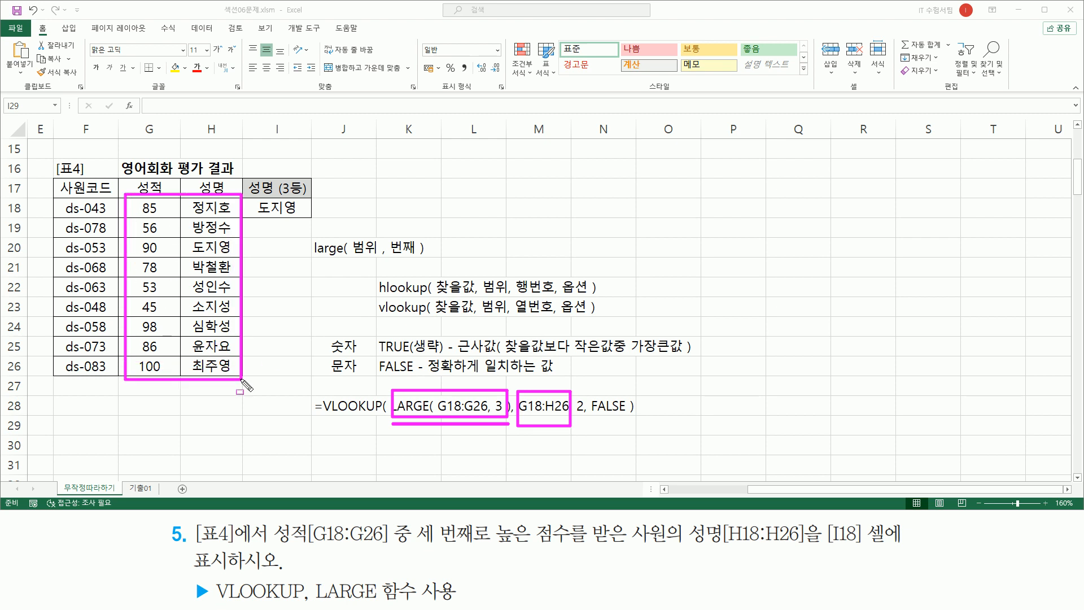
drag(591, 414, 629, 415)
drag(138, 237, 163, 258)
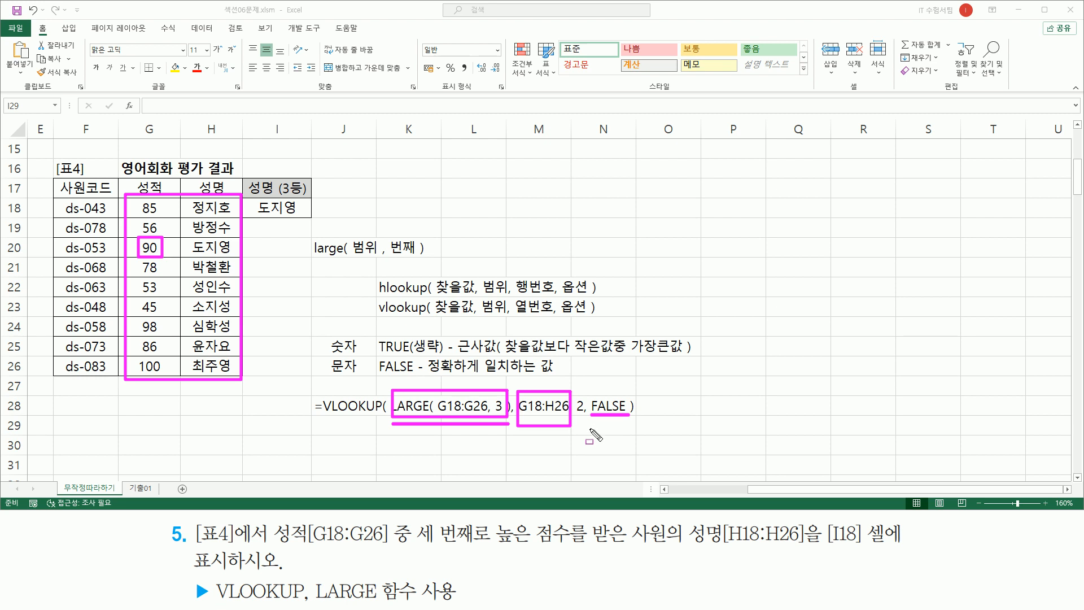
drag(575, 416, 585, 416)
drag(192, 255, 235, 256)
drag(259, 215, 293, 215)
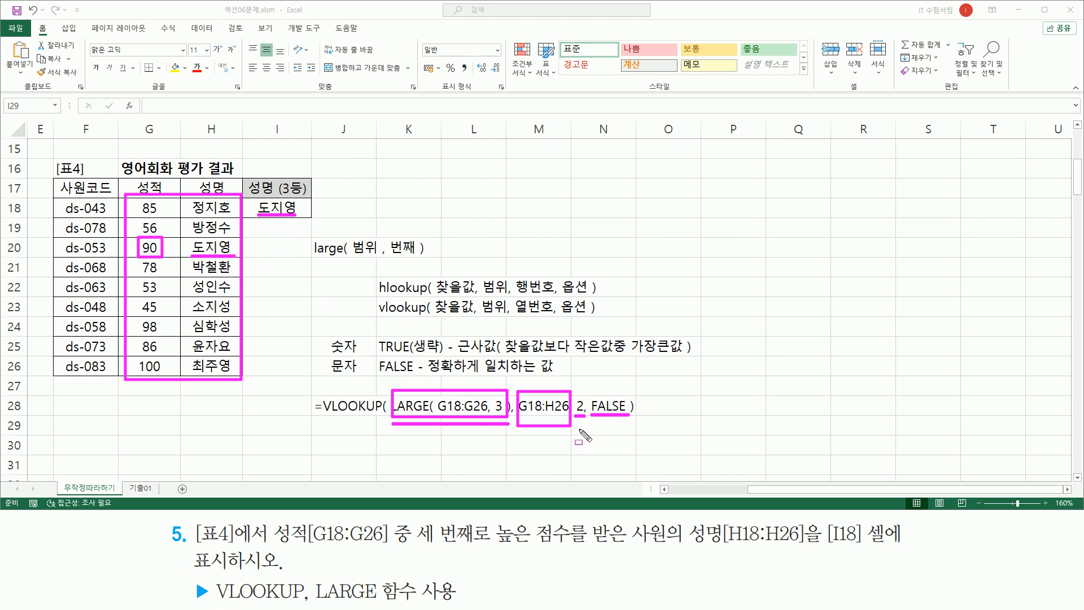
key(Escape)
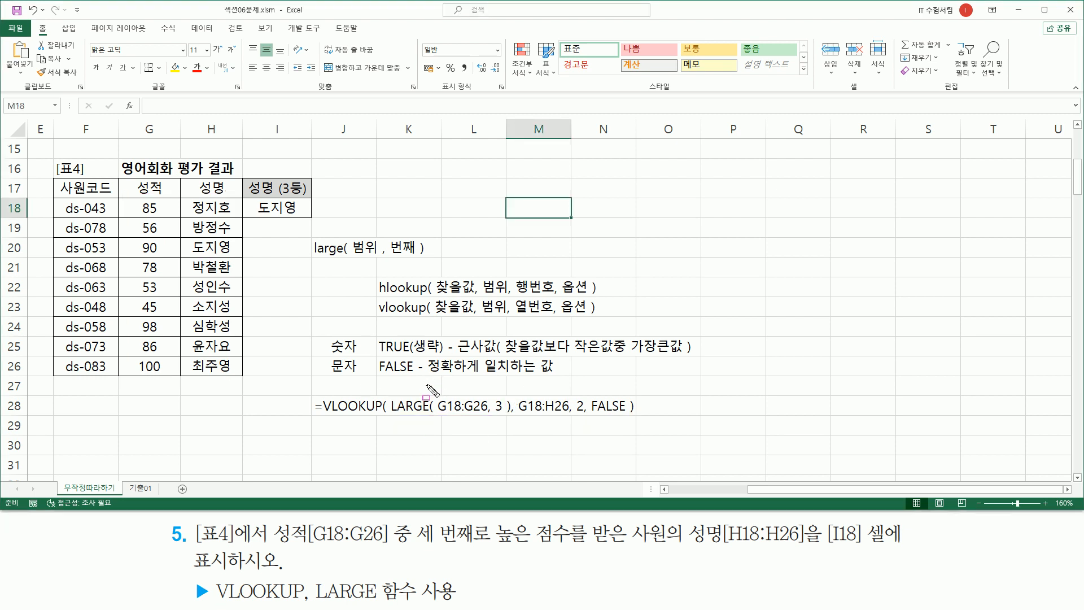
Step: Review the TRUE and FALSE option notes in rows 25 and 26 against the 성적 and 성명 data in G18:H26
mouse_move(324, 336)
mouse_down()
mouse_move(444, 354)
mouse_move(445, 382)
mouse_move(418, 381)
mouse_up()
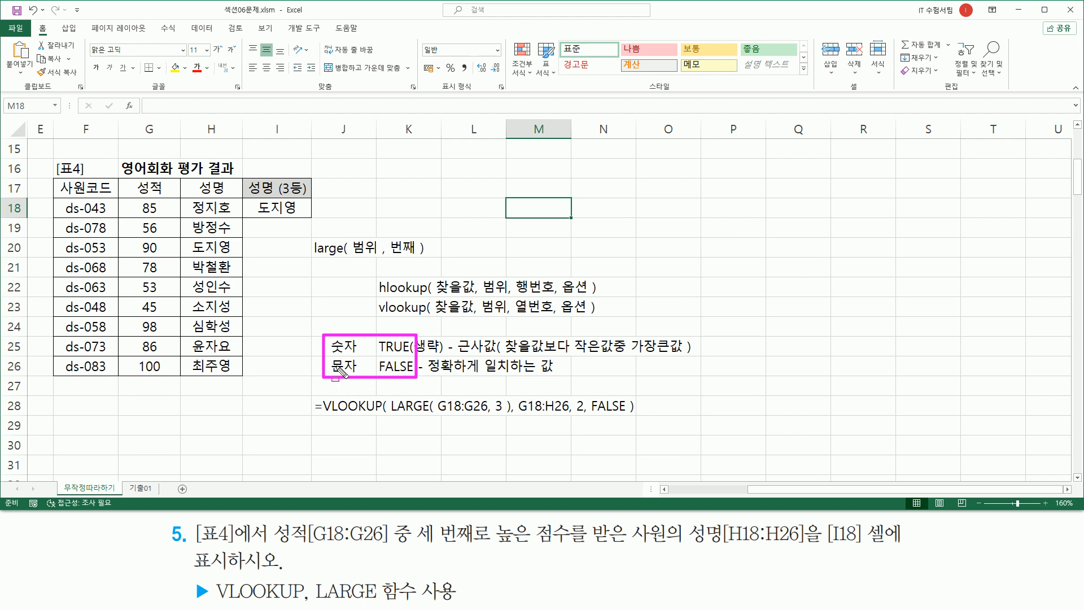
key(Escape)
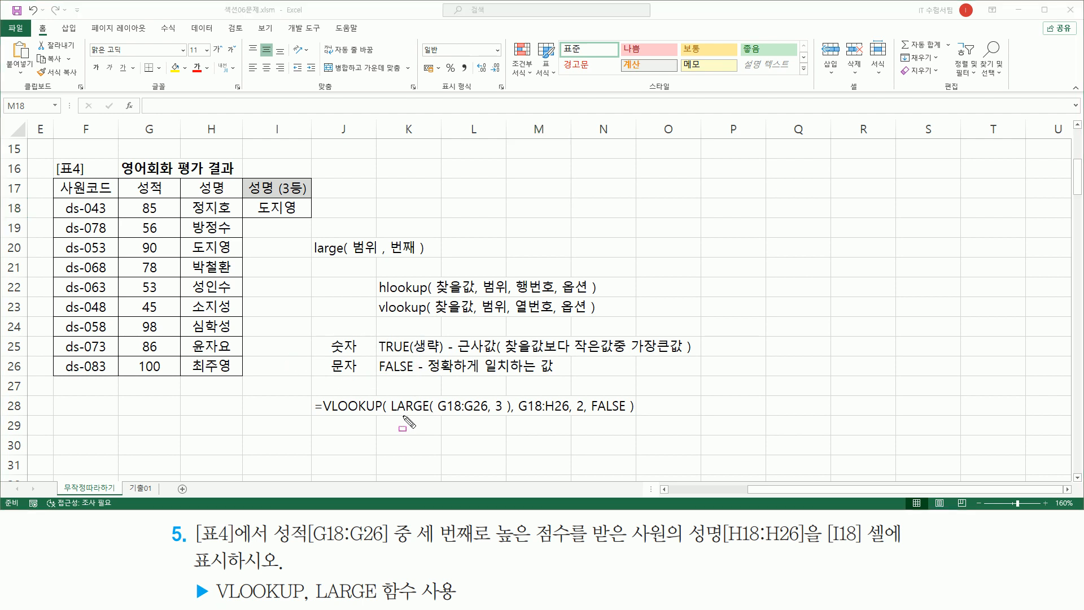
mouse_move(121, 199)
mouse_down()
mouse_move(170, 367)
mouse_move(241, 380)
mouse_up()
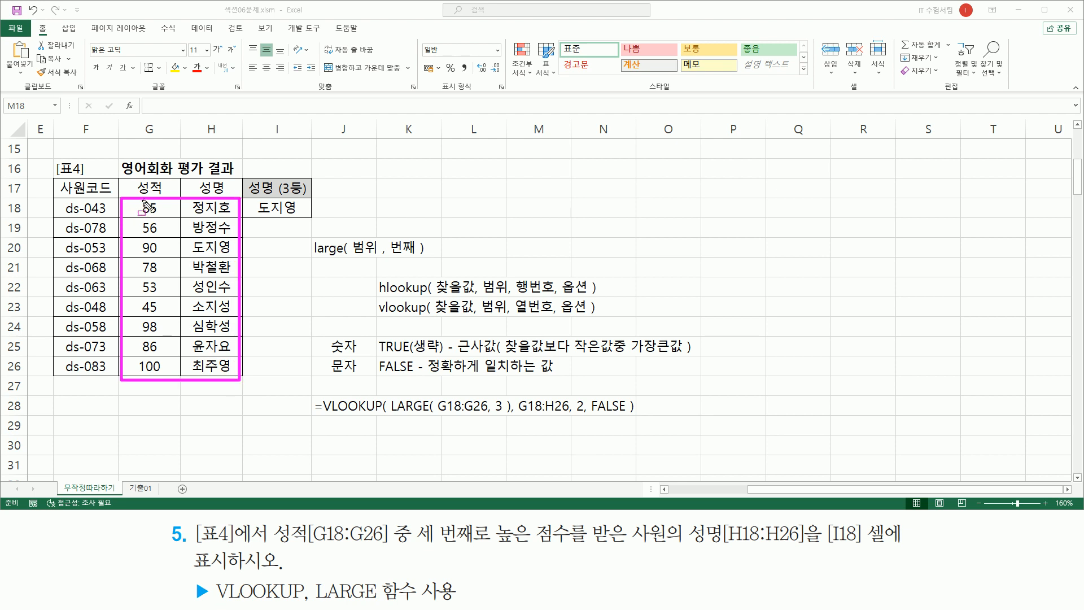
drag(136, 198, 165, 375)
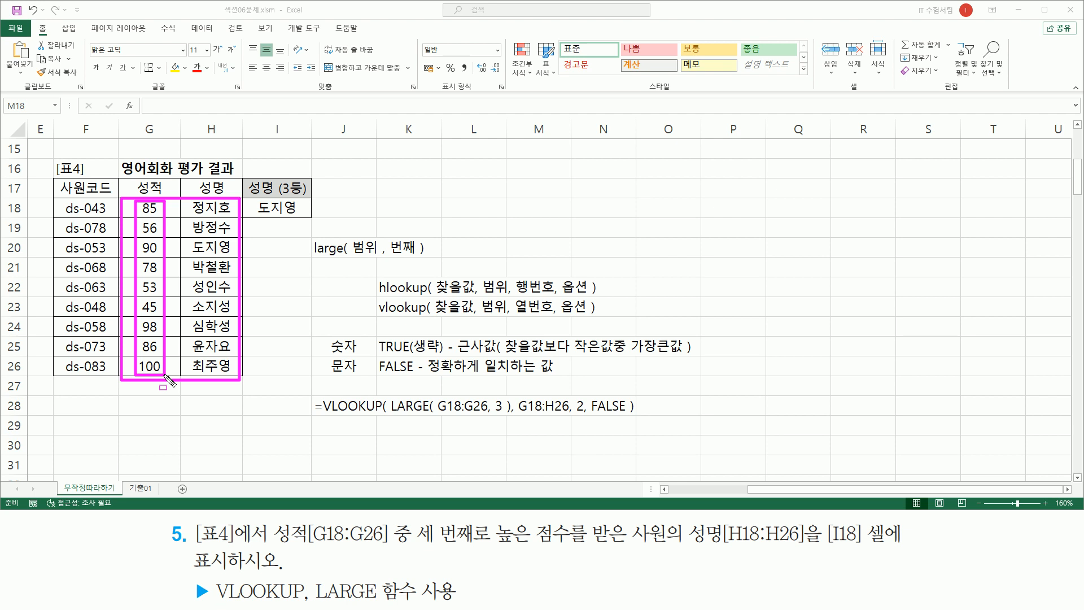
drag(377, 354, 414, 355)
drag(378, 375, 415, 376)
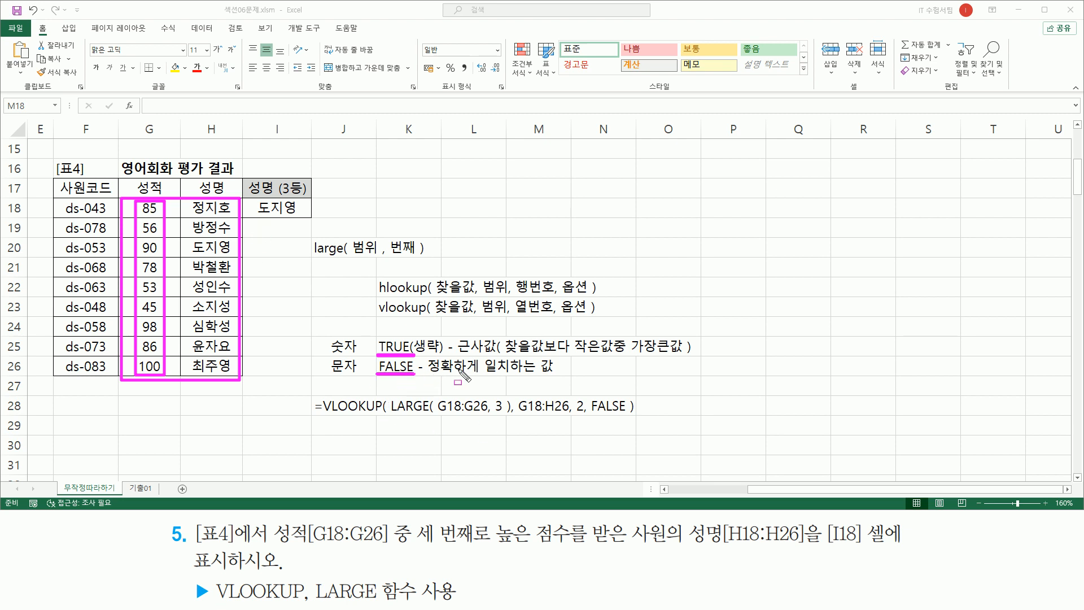
mouse_move(426, 356)
mouse_down()
mouse_move(447, 379)
mouse_move(566, 381)
mouse_up()
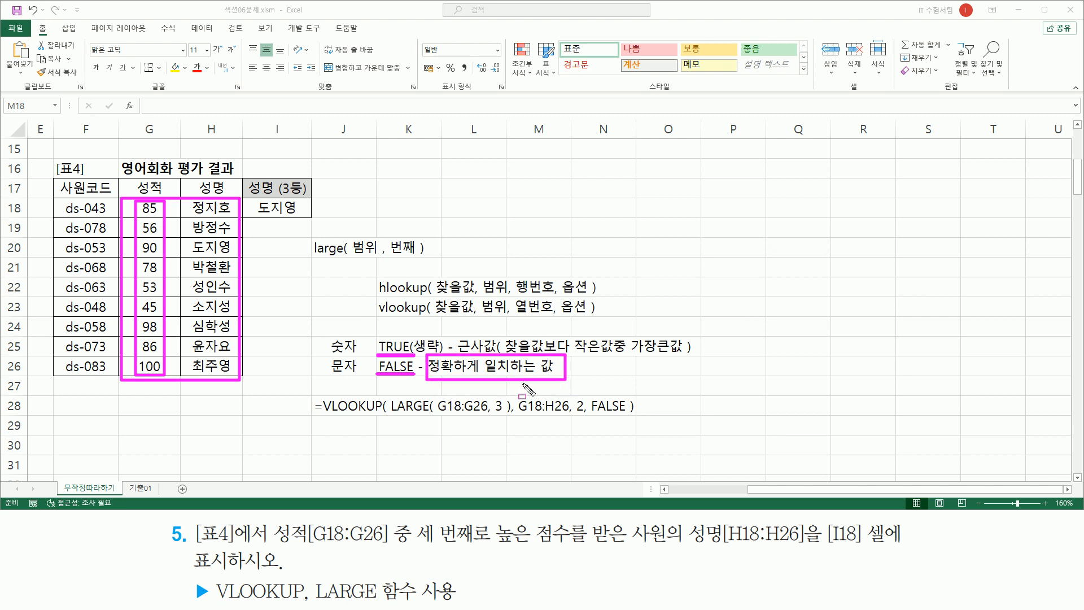
key(Escape)
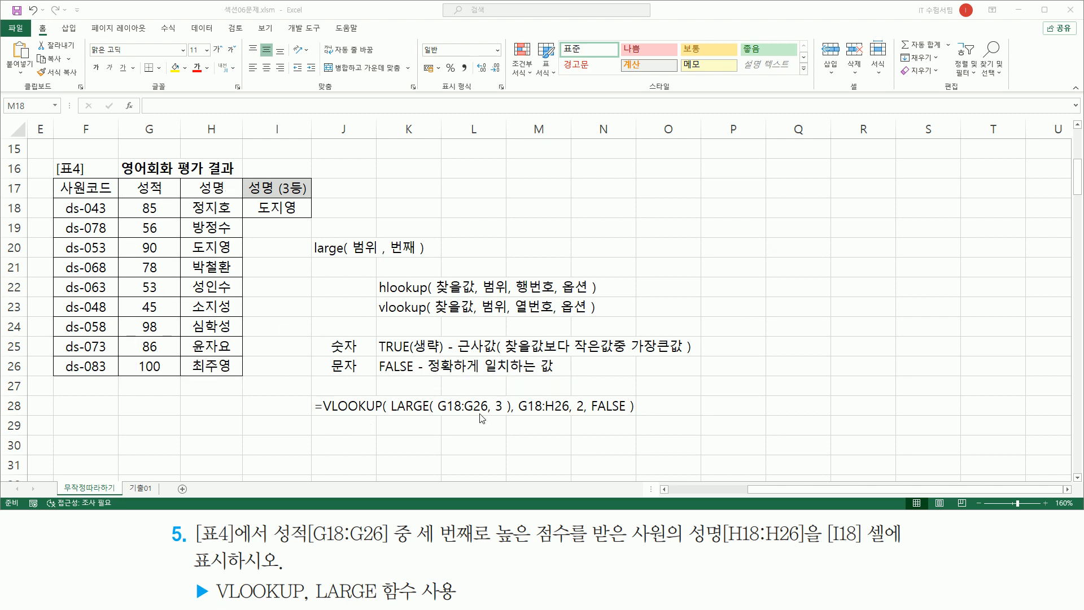
Step: Examine how the VLOOKUP range G18:H26 relates to the LARGE lookup value and the 성적 column in 표4
key(ctrl+2)
drag(479, 295, 509, 320)
drag(393, 414, 512, 415)
mouse_move(134, 179)
mouse_down()
mouse_move(136, 193)
mouse_move(161, 192)
mouse_up()
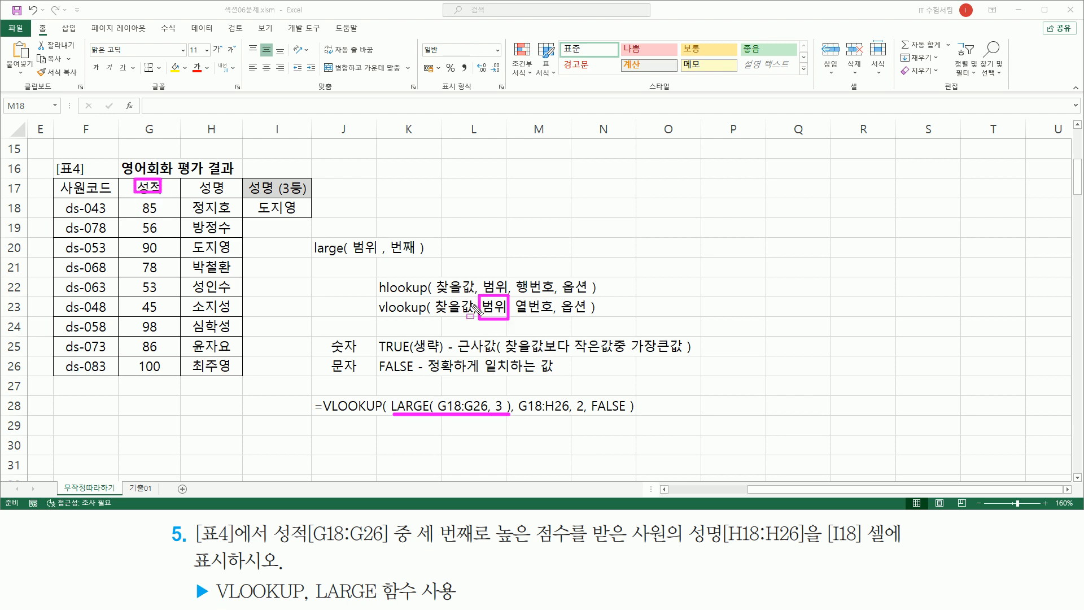
mouse_move(120, 199)
mouse_down()
mouse_move(173, 218)
mouse_move(173, 228)
mouse_move(120, 200)
mouse_up()
mouse_move(171, 284)
mouse_down()
mouse_move(167, 383)
mouse_move(242, 377)
mouse_up()
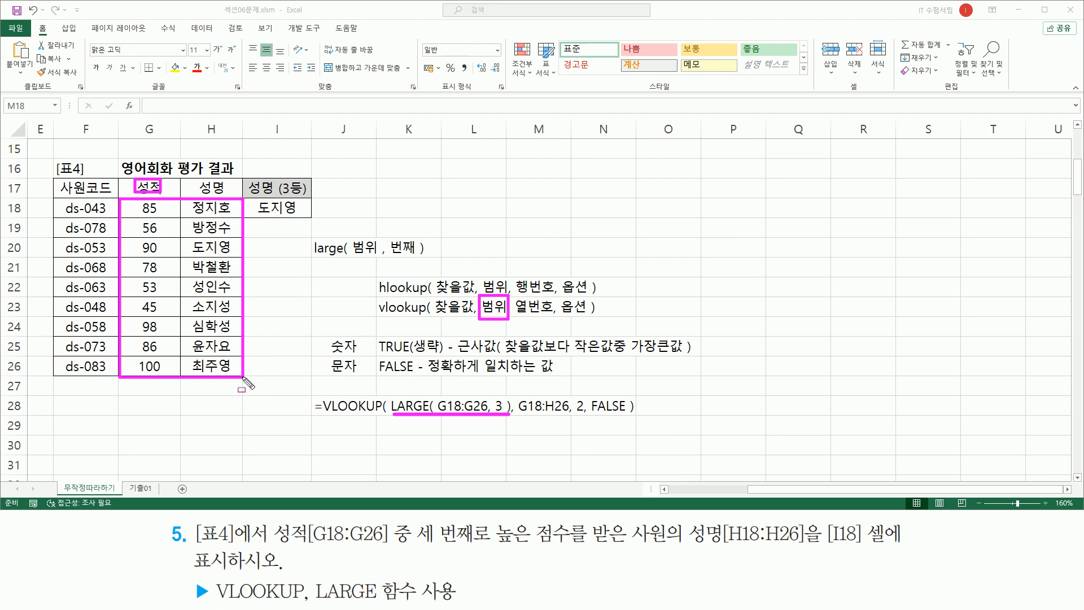
mouse_move(515, 389)
mouse_down()
mouse_move(538, 427)
mouse_move(570, 428)
mouse_up()
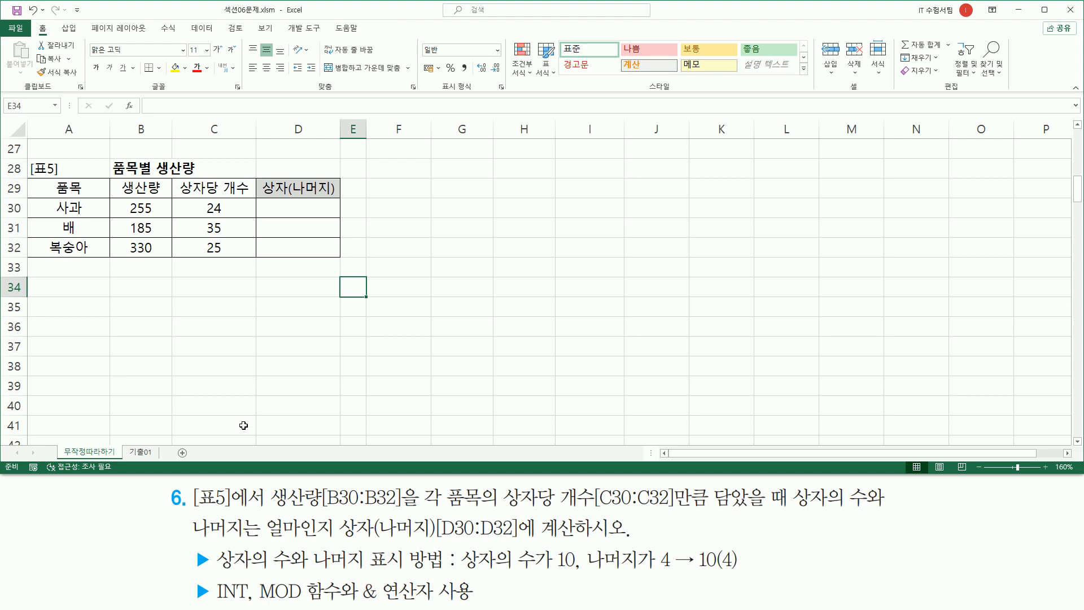
Step: Read task 6 for 표5, checking the 생산량 and 상자당 개수 ranges, the D30:D32 target, the display format and the required functions
mouse_move(189, 484)
mouse_down()
mouse_move(213, 513)
mouse_move(274, 513)
mouse_up()
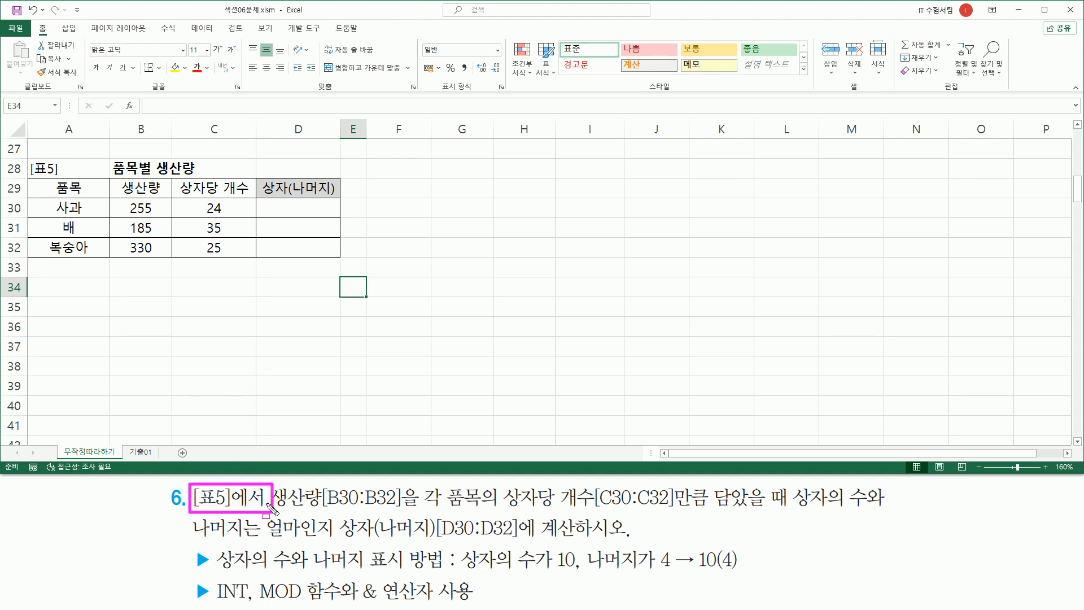
mouse_move(28, 158)
mouse_down()
mouse_move(39, 192)
mouse_move(300, 265)
mouse_move(341, 259)
mouse_up()
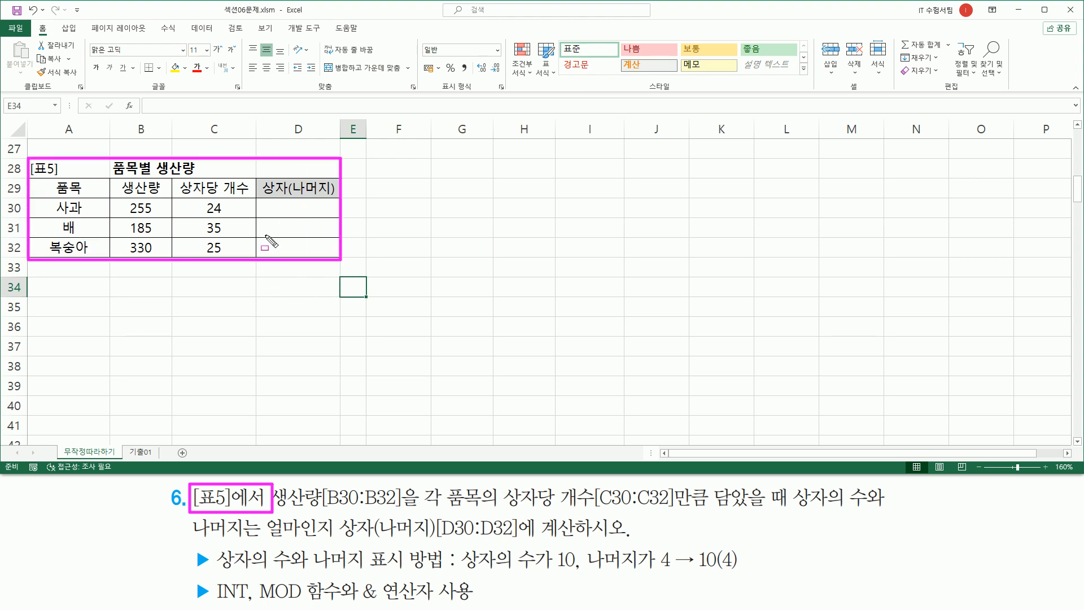
key(Escape)
drag(272, 511, 407, 512)
mouse_move(122, 197)
mouse_down()
mouse_move(146, 270)
mouse_move(159, 260)
mouse_up()
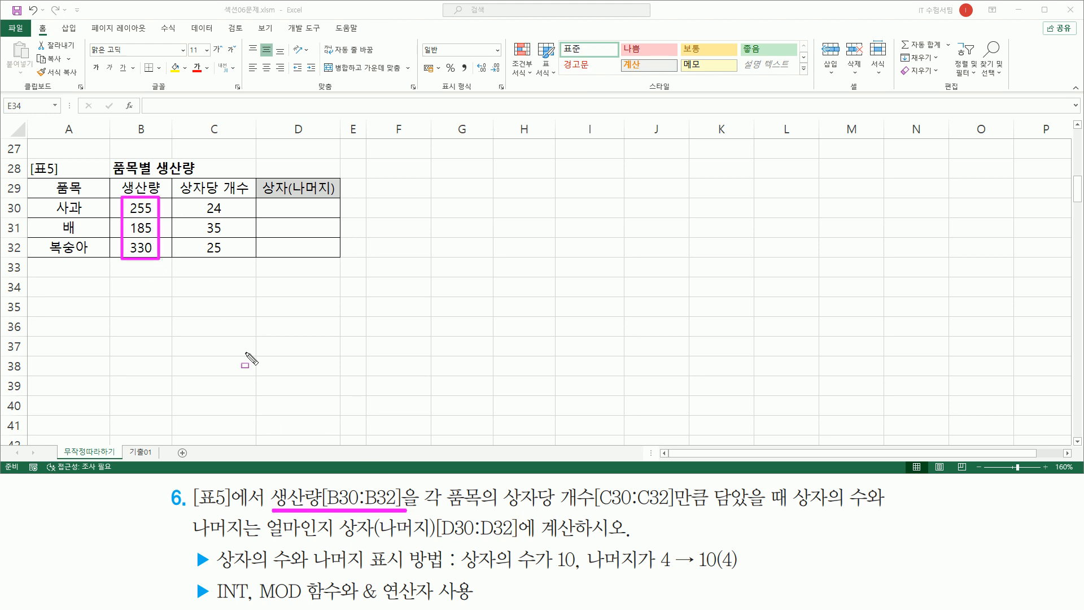
drag(498, 511, 792, 512)
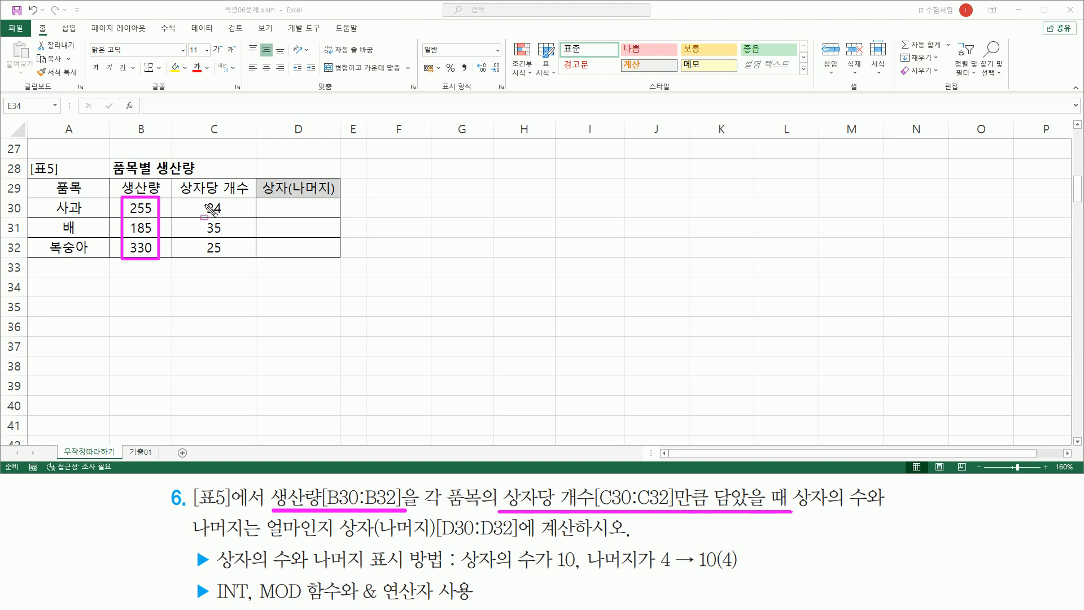
drag(203, 199, 228, 217)
drag(794, 483, 867, 523)
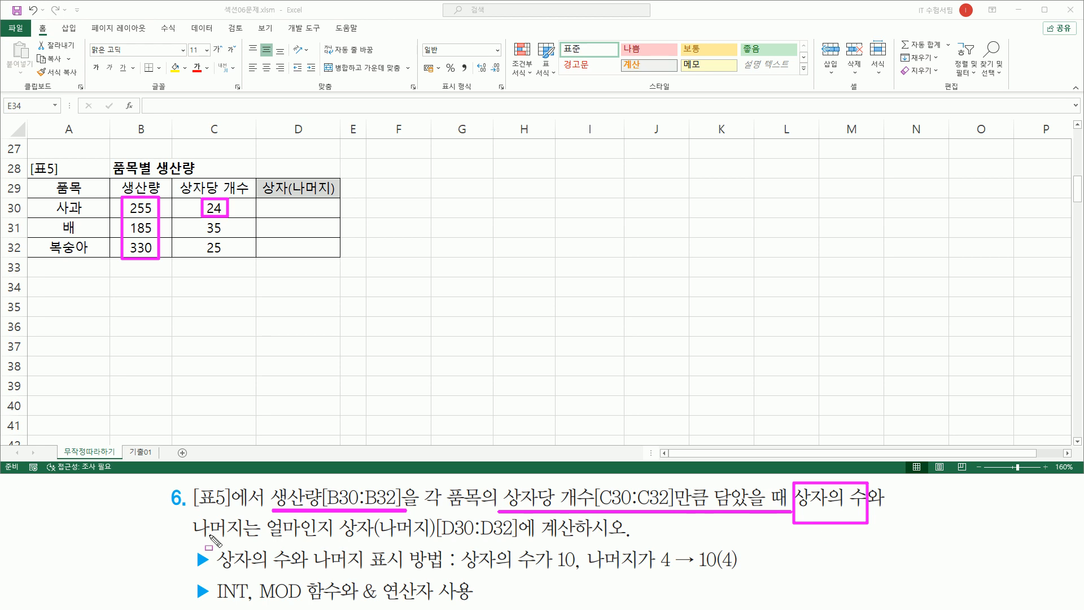
drag(189, 543, 576, 542)
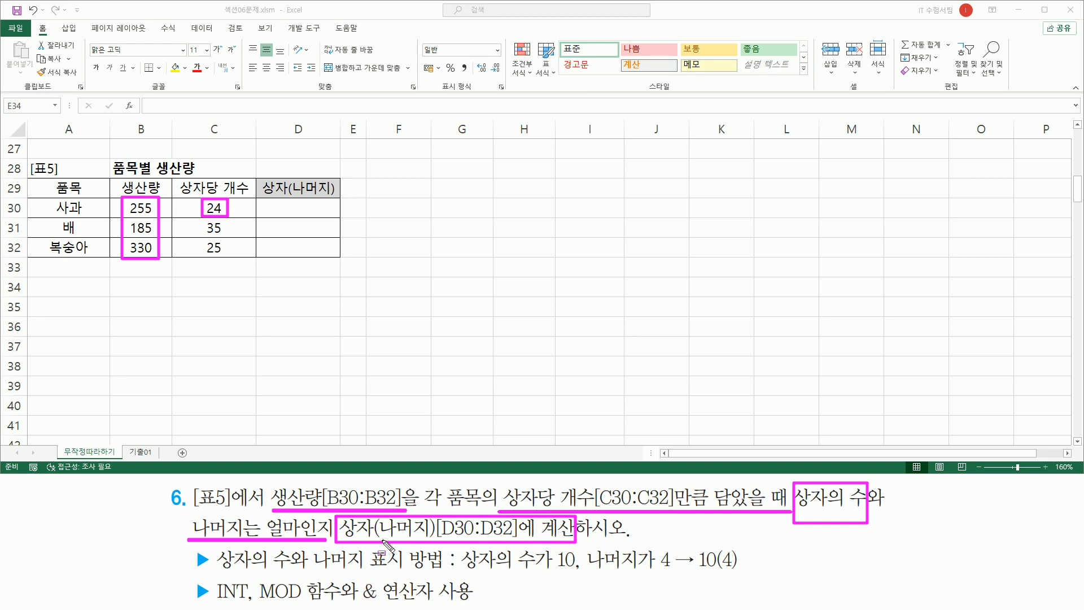
drag(217, 570, 366, 571)
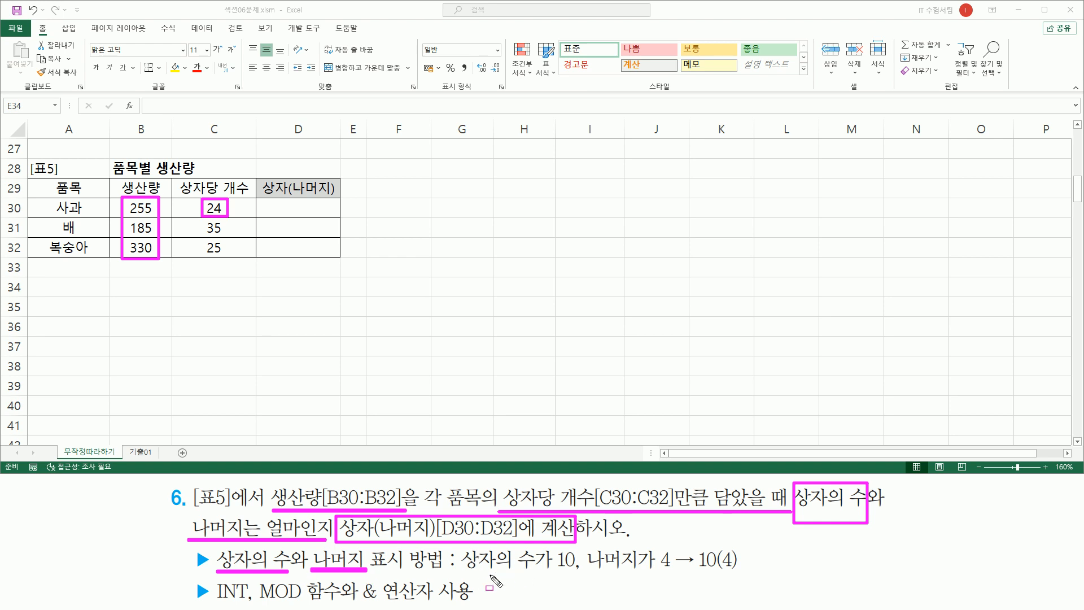
drag(459, 570, 745, 577)
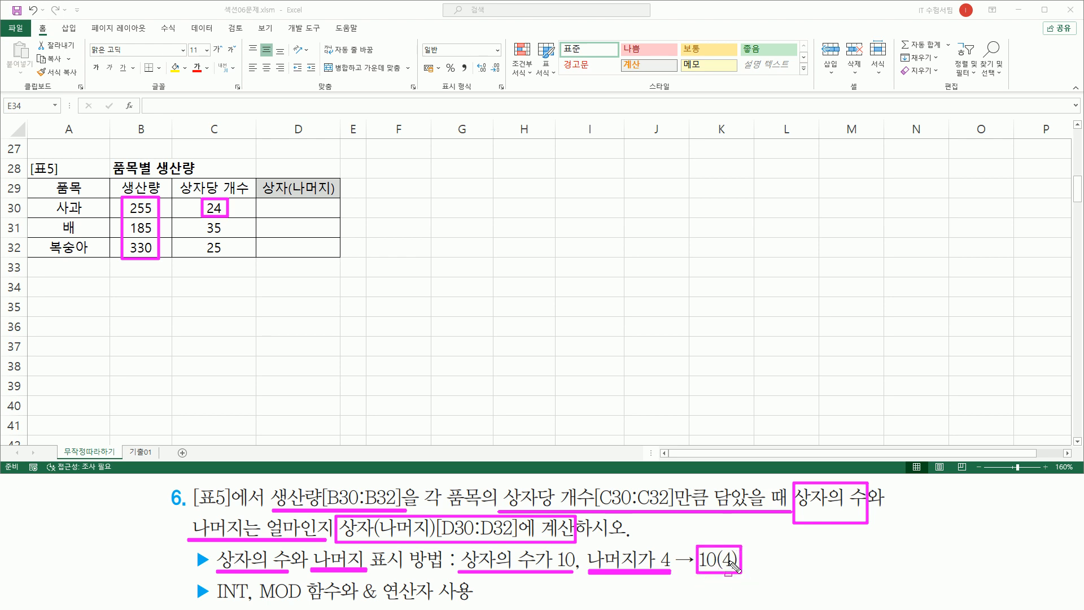
drag(216, 601, 435, 603)
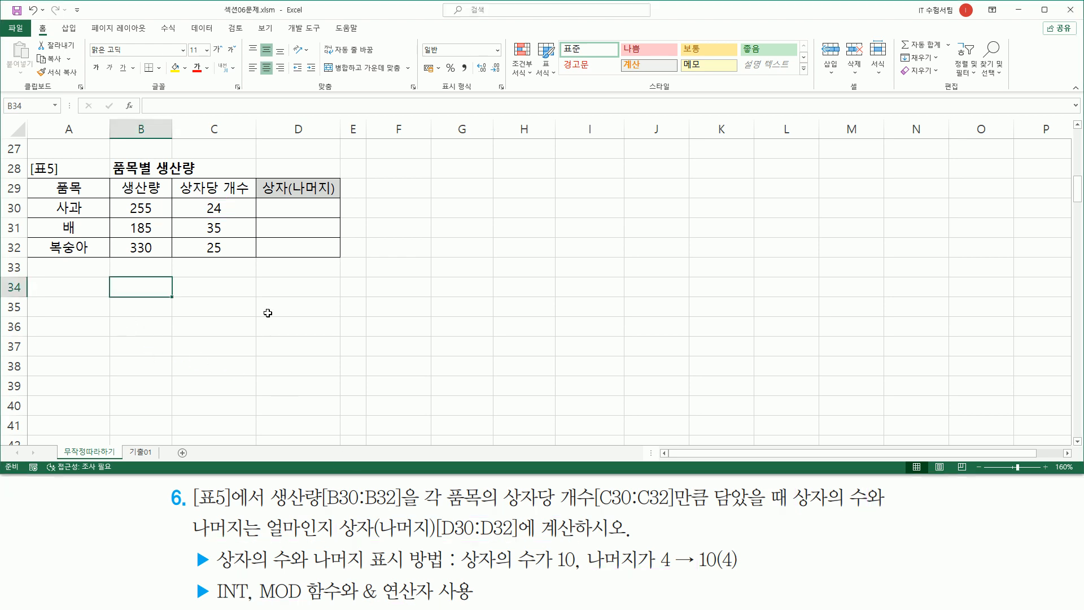
Step: Enter example figures below 표5: 11 in B34 as the quantity and 4 in C34 as the count per box
text(11)
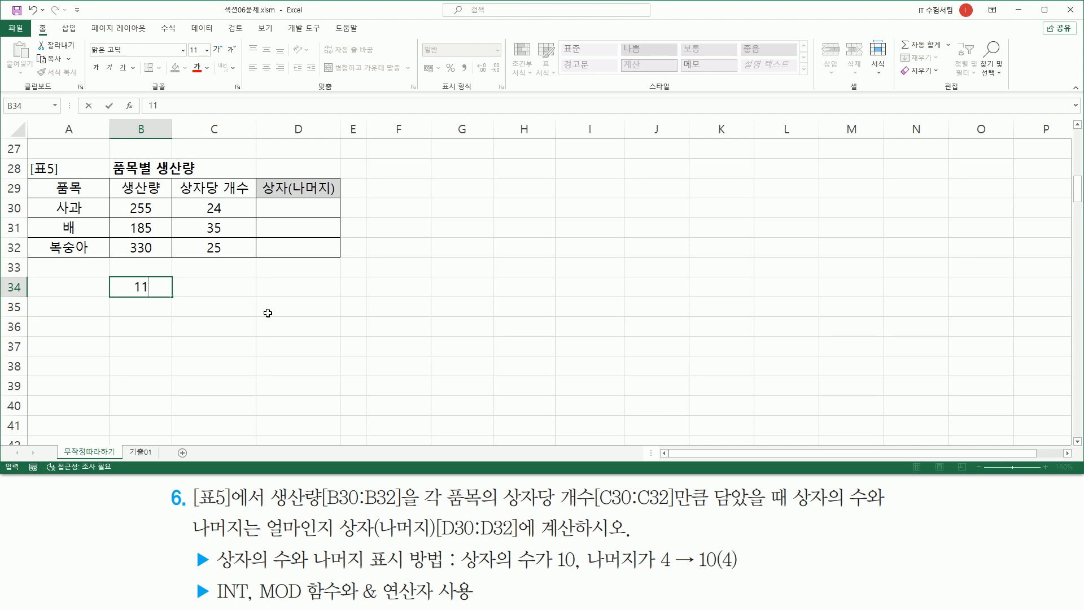
key(Return)
key(Up)
key(Right)
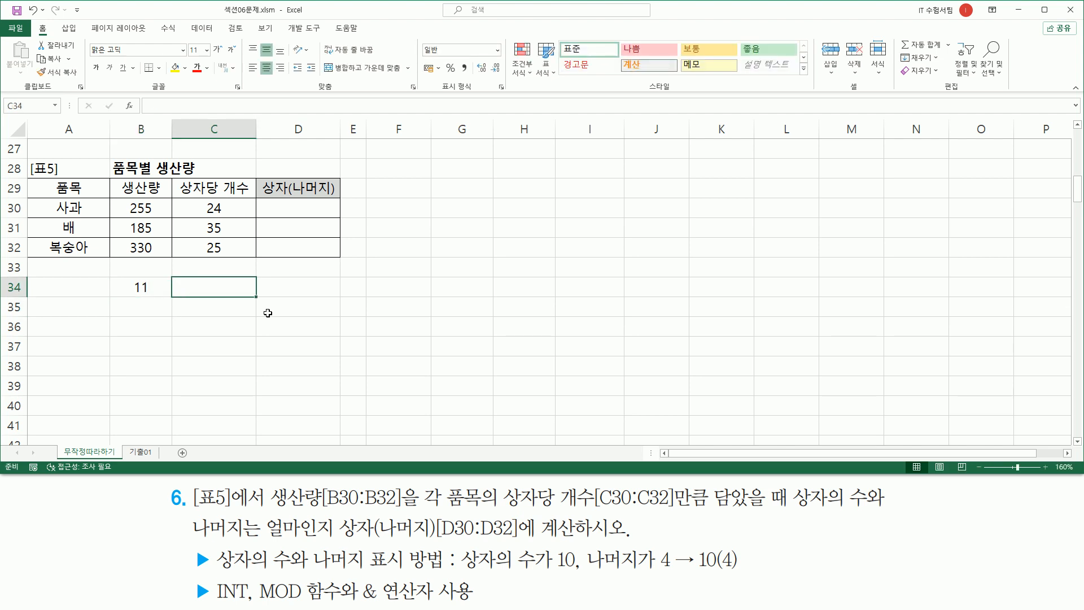
text(4)
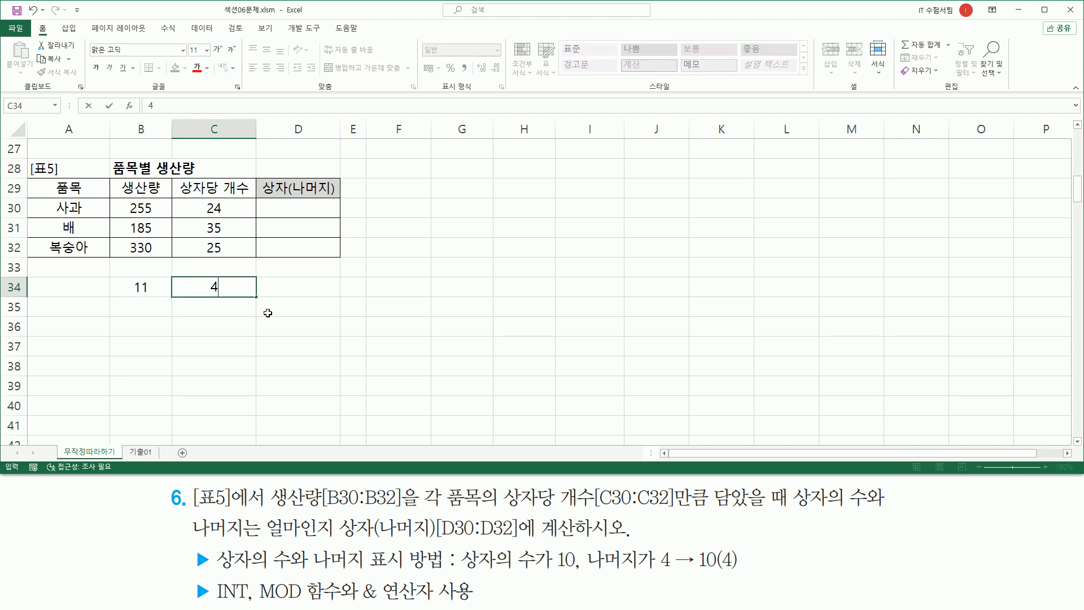
key(Return)
Step: Write the example's box count and remainder in D34 as the text 2상자, 3나머지
key(Up)
key(Right)
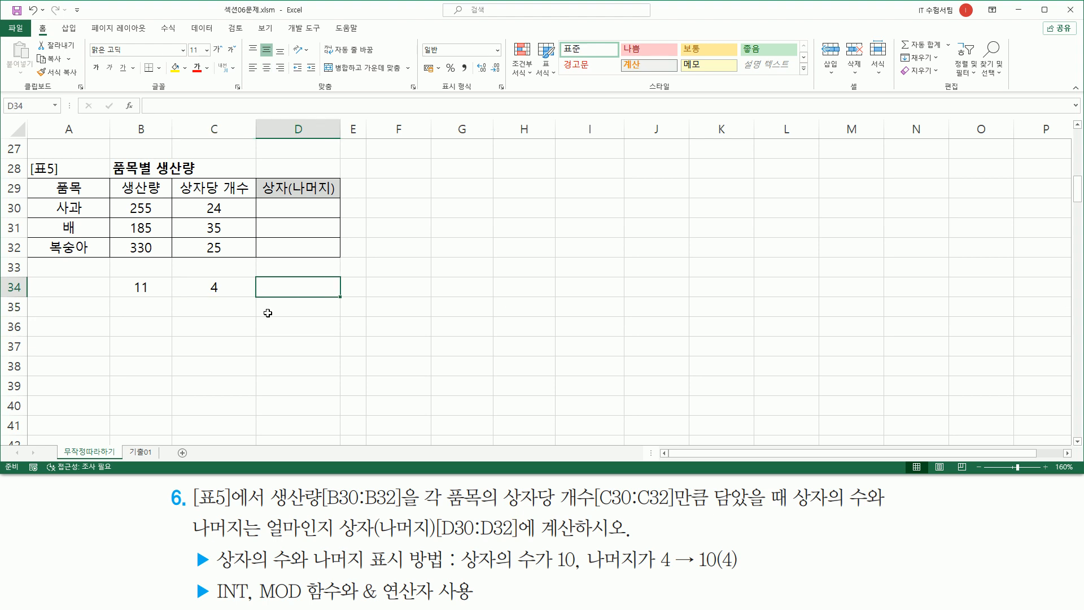
text(2)
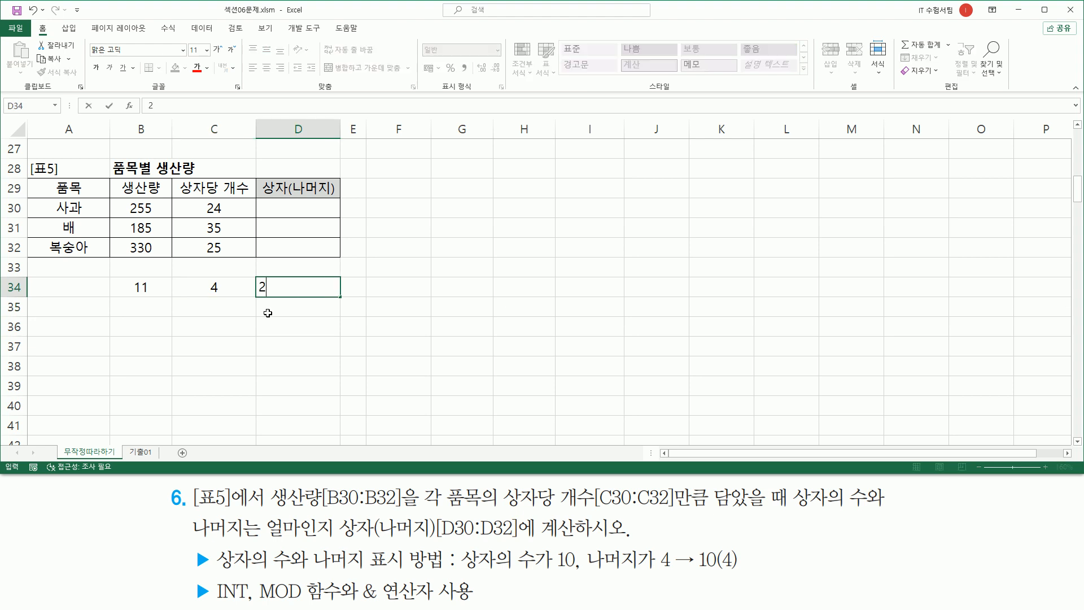
text(상자, 나멎)
text(지)
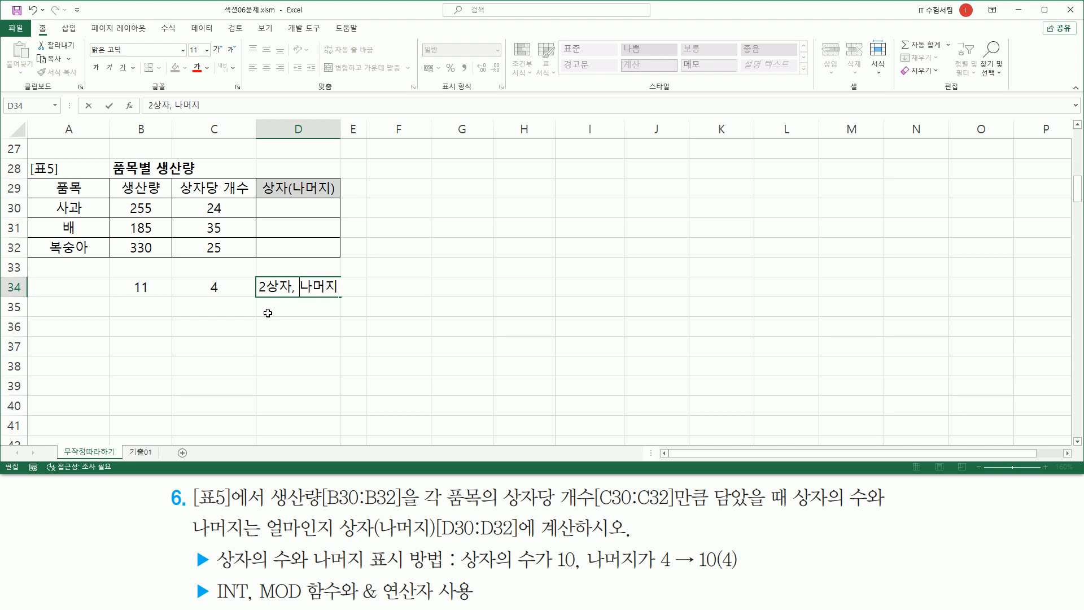
text(3)
key(Return)
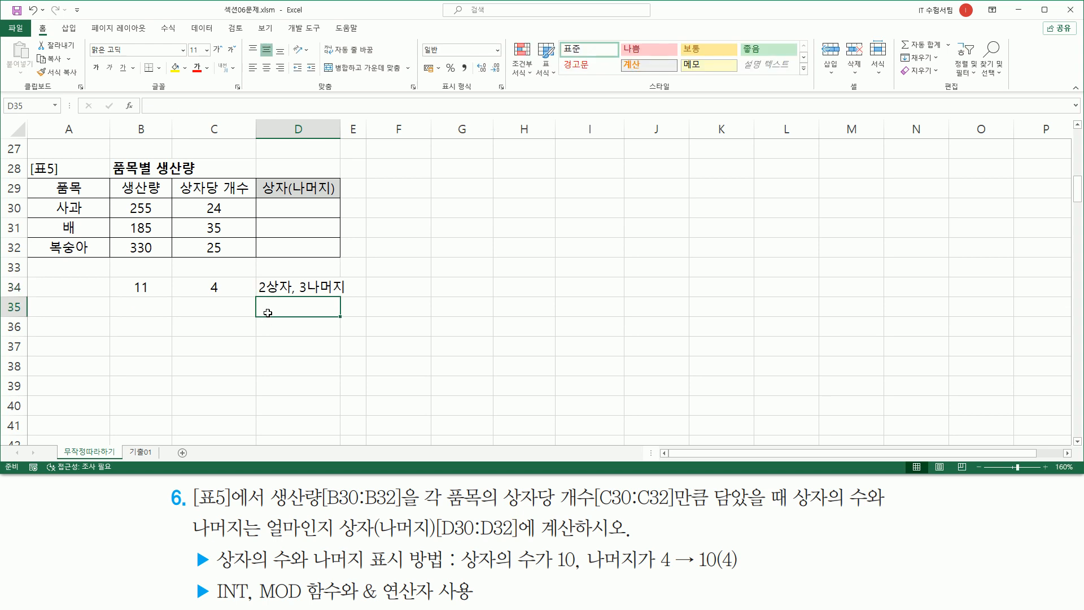
Step: Enter the example result in the task's display format, 2(3), in D35 and compare it with row 34
text(2(3)
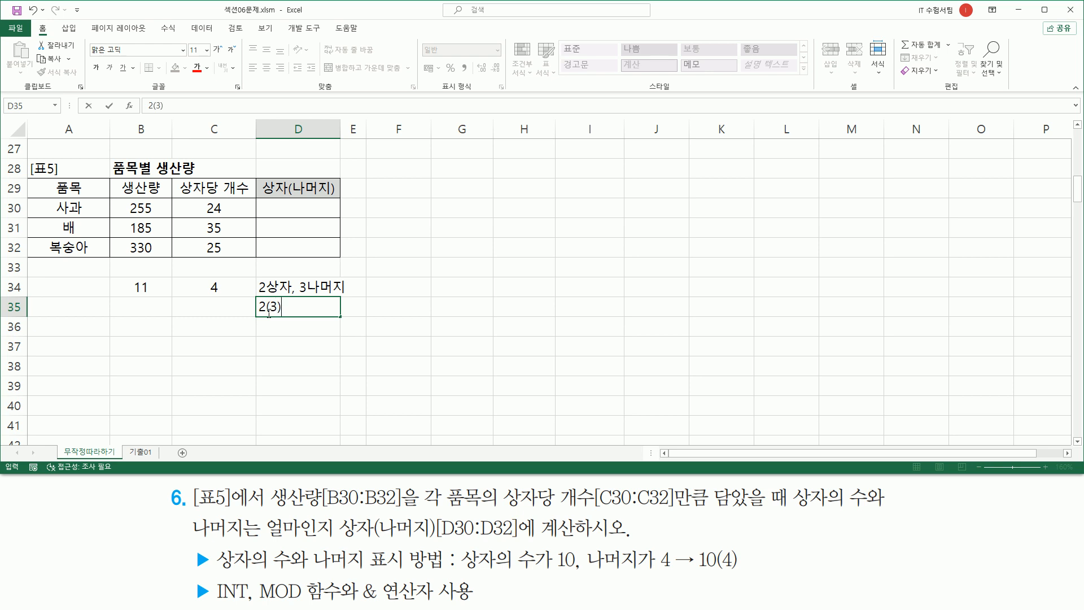
key(Return)
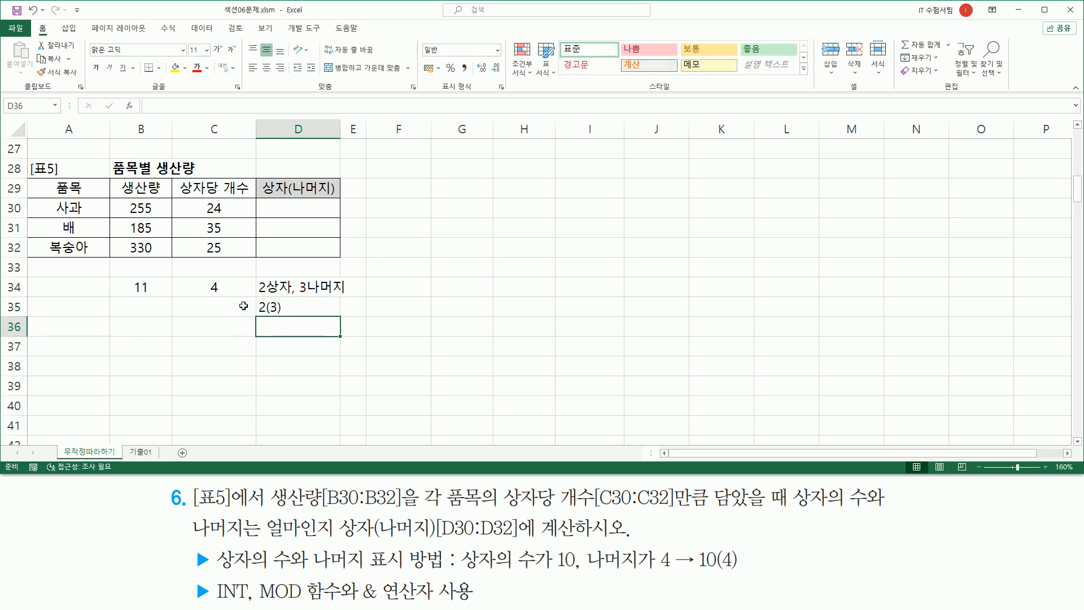
click(145, 332)
drag(258, 296, 289, 295)
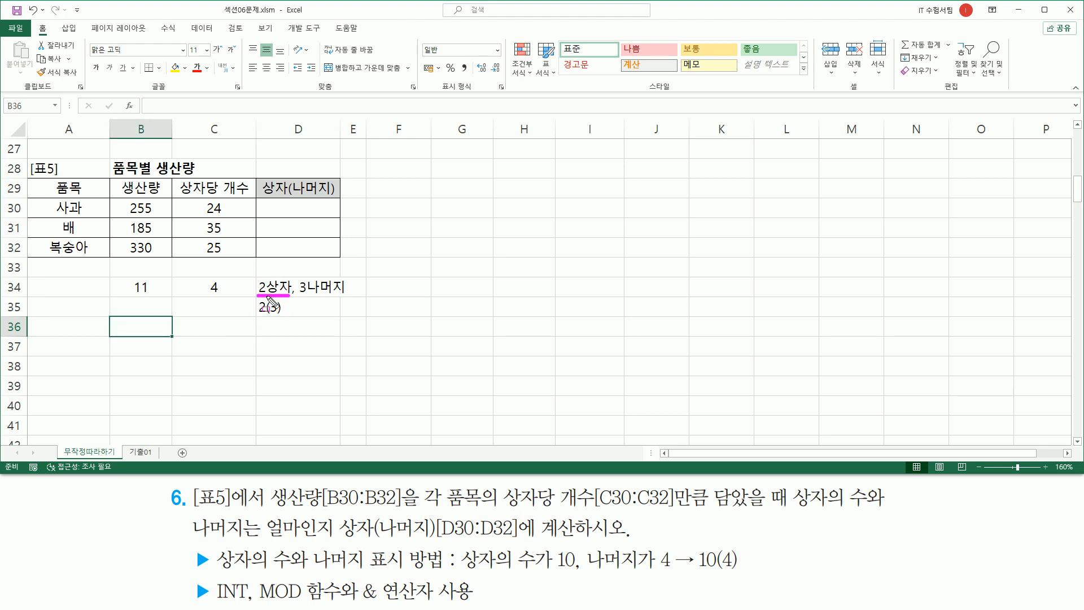
mouse_move(129, 295)
mouse_down()
mouse_move(270, 297)
mouse_move(309, 280)
mouse_move(310, 295)
mouse_move(340, 295)
mouse_up()
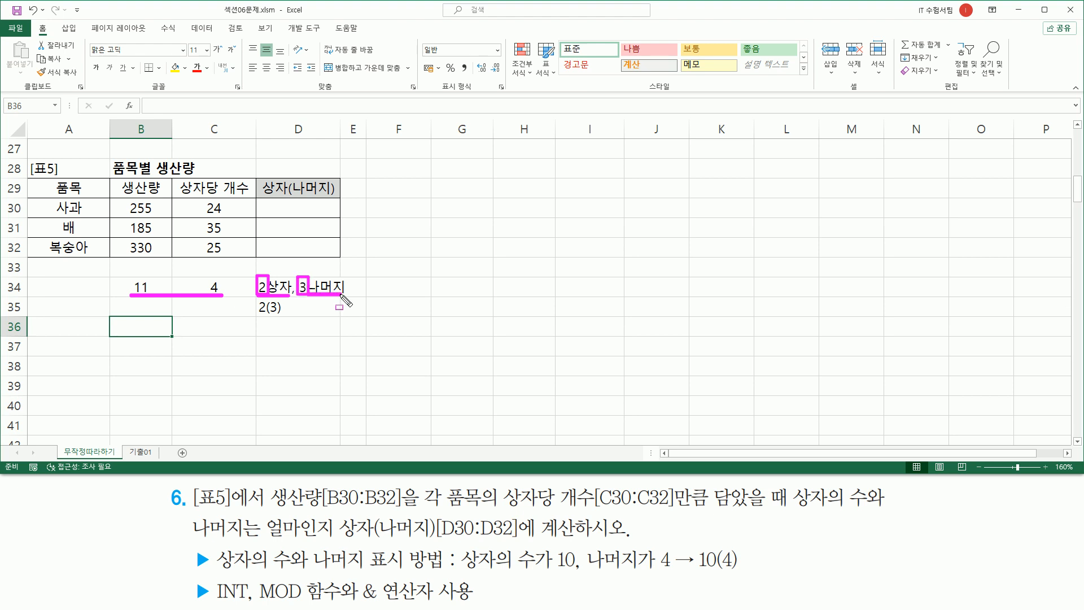
key(Escape)
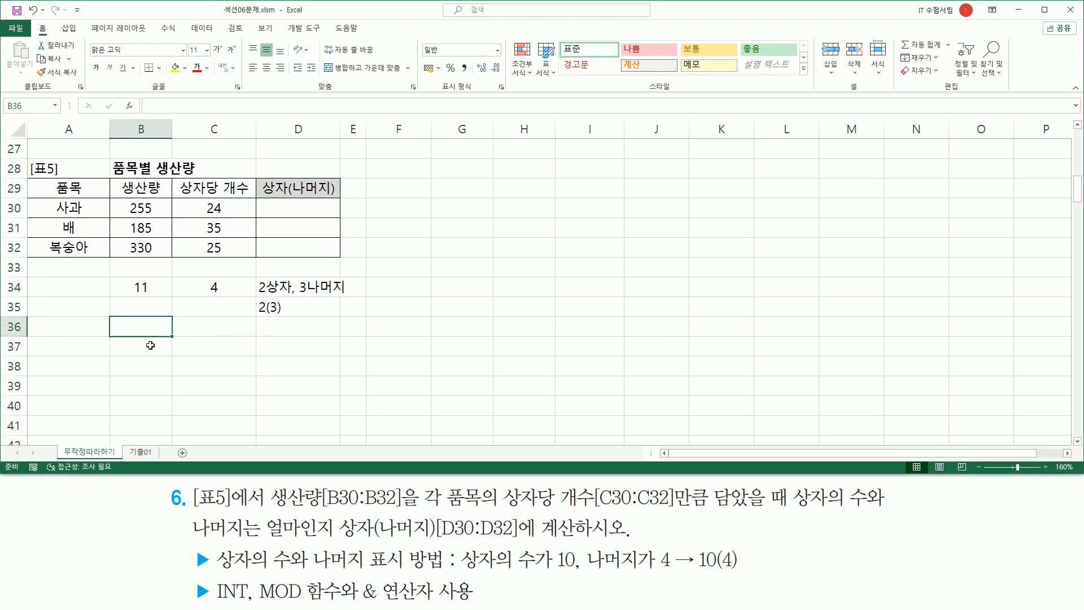
Step: Note the INT function's syntax in B37 as int( 인수 ), pointing out its argument
click(155, 345)
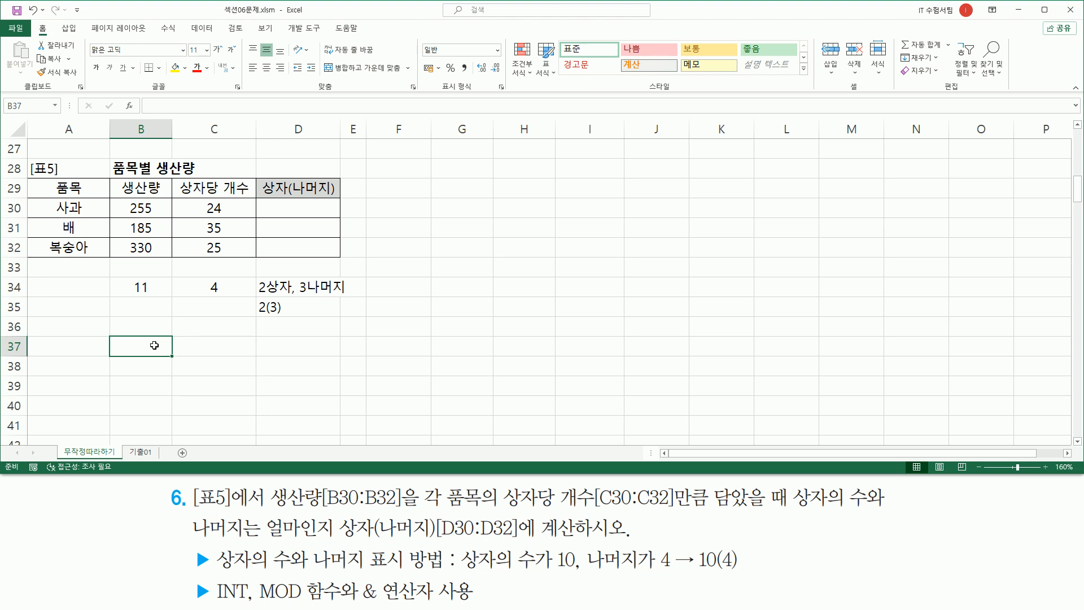
text(int( 인수)
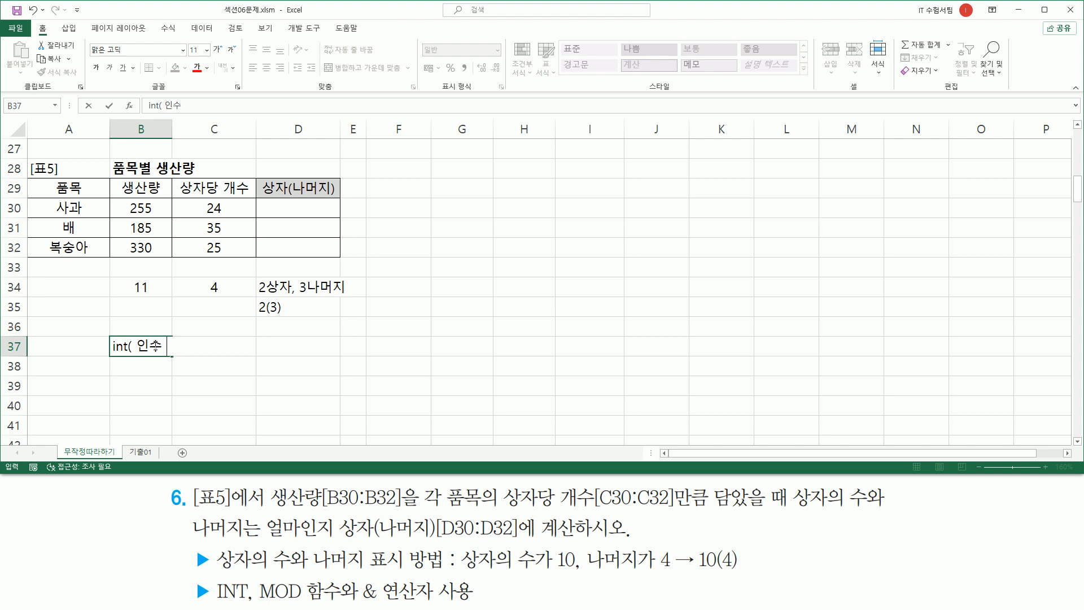
key(Return)
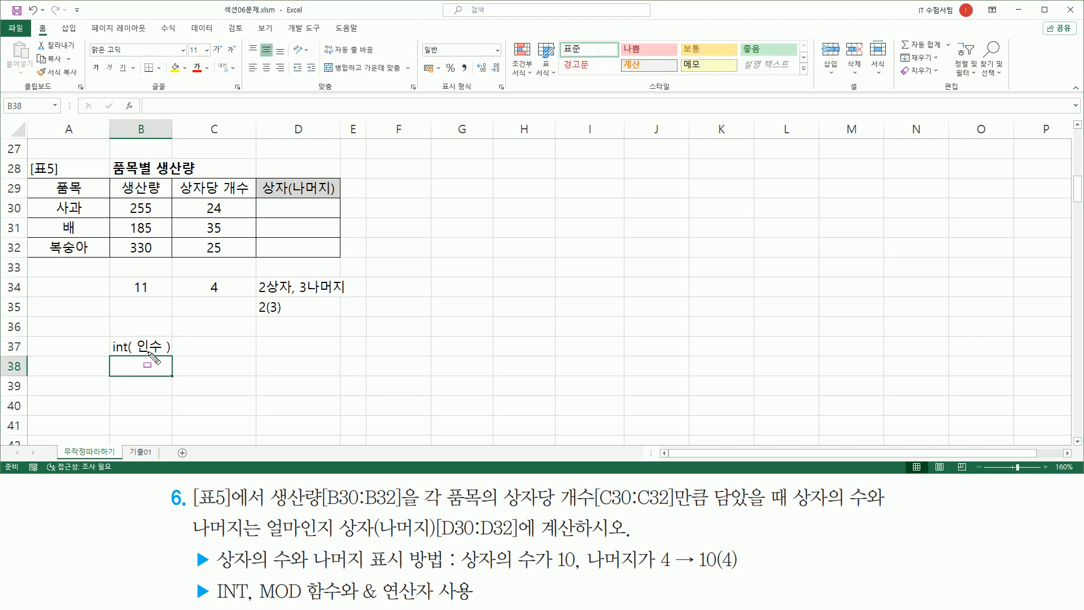
drag(137, 353, 161, 353)
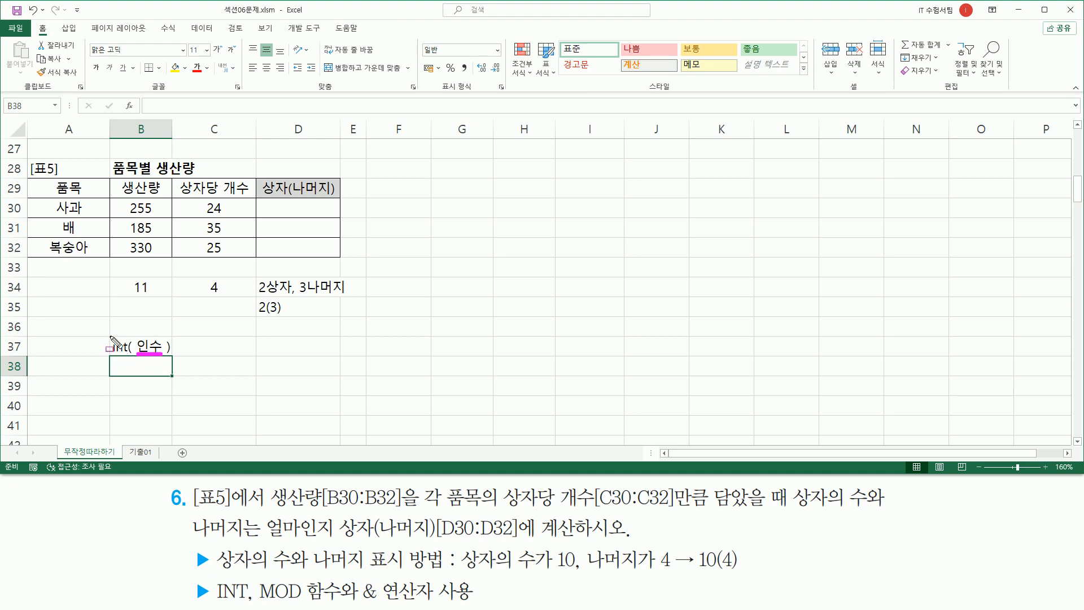
Step: Note the example division as the text 11/4 in B35 and enter its quotient 2.75 in C35
drag(111, 338, 175, 359)
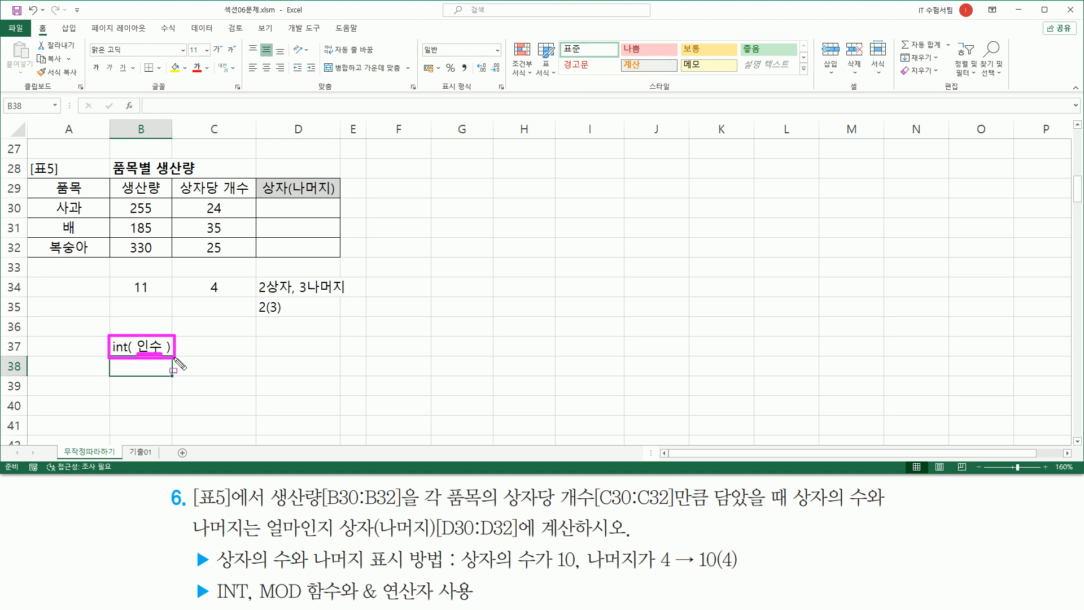
key(Escape)
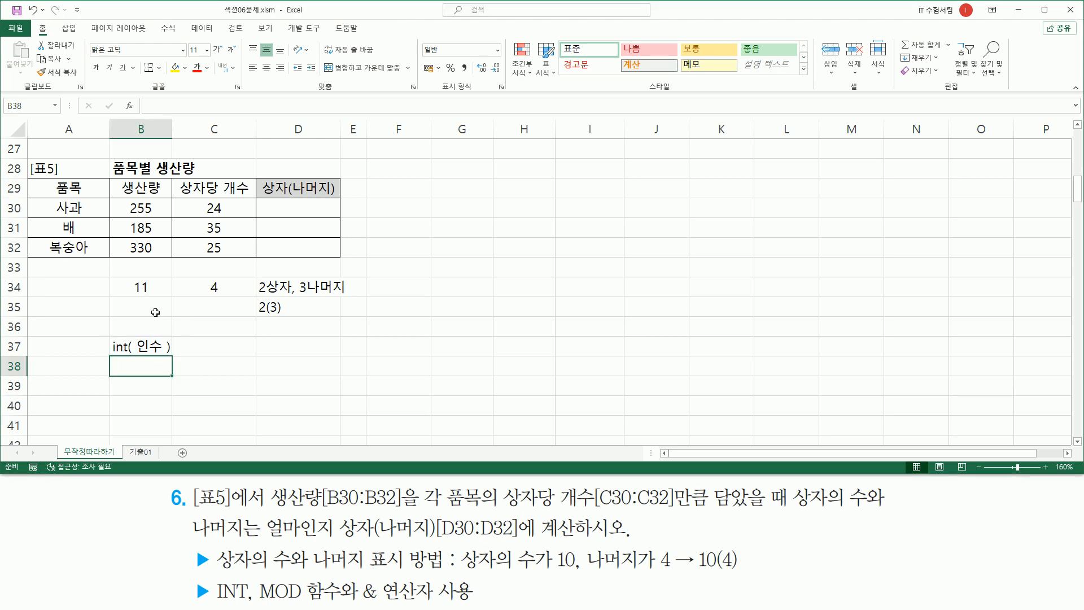
click(155, 313)
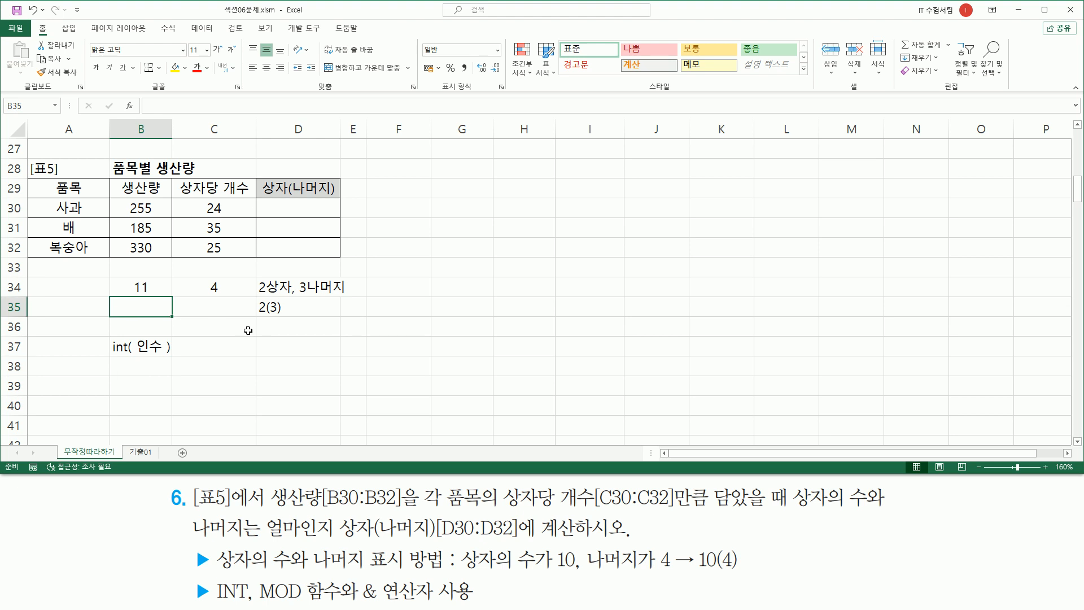
text('11/4)
key(Return)
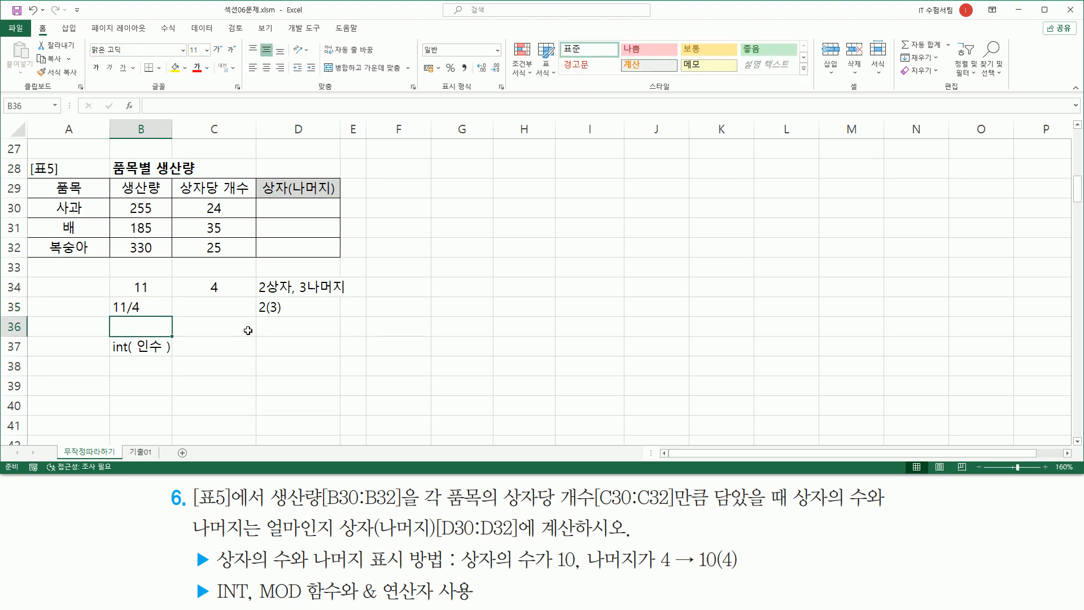
click(181, 308)
text(2.75)
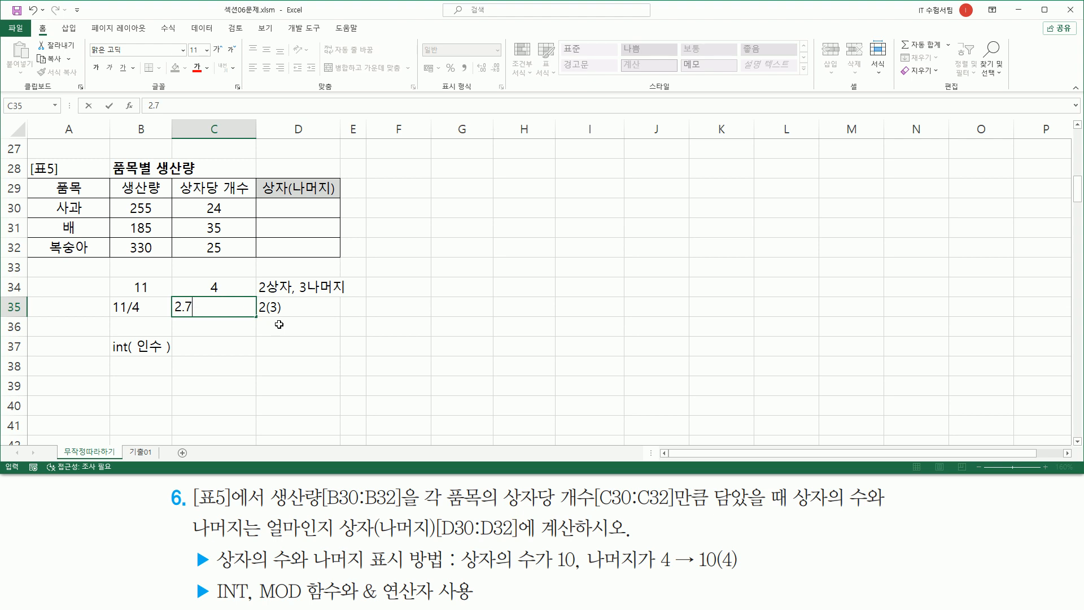
key(Return)
Step: Point out the row 35 division as INT's argument and enter the integer result 2 in C37
key(ctrl+shift+d)
mouse_move(106, 315)
mouse_down()
mouse_move(215, 315)
mouse_move(240, 296)
mouse_up()
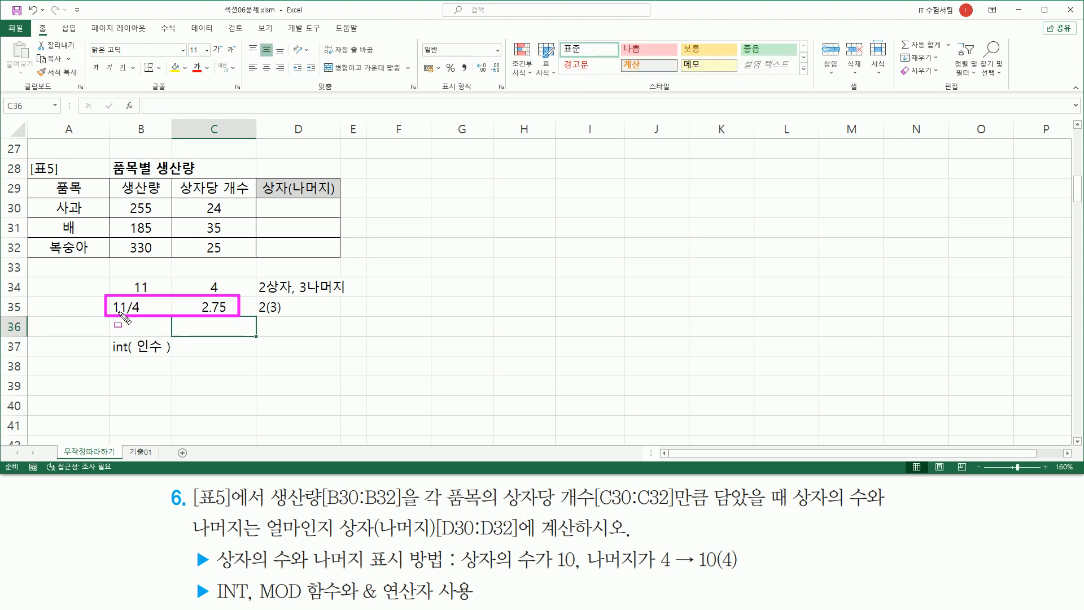
drag(136, 357, 162, 356)
key(Escape)
click(210, 341)
text(2)
key(Return)
Step: Note the MOD function's syntax in B38 as mod( 인수1, 인수2 )
key(Left)
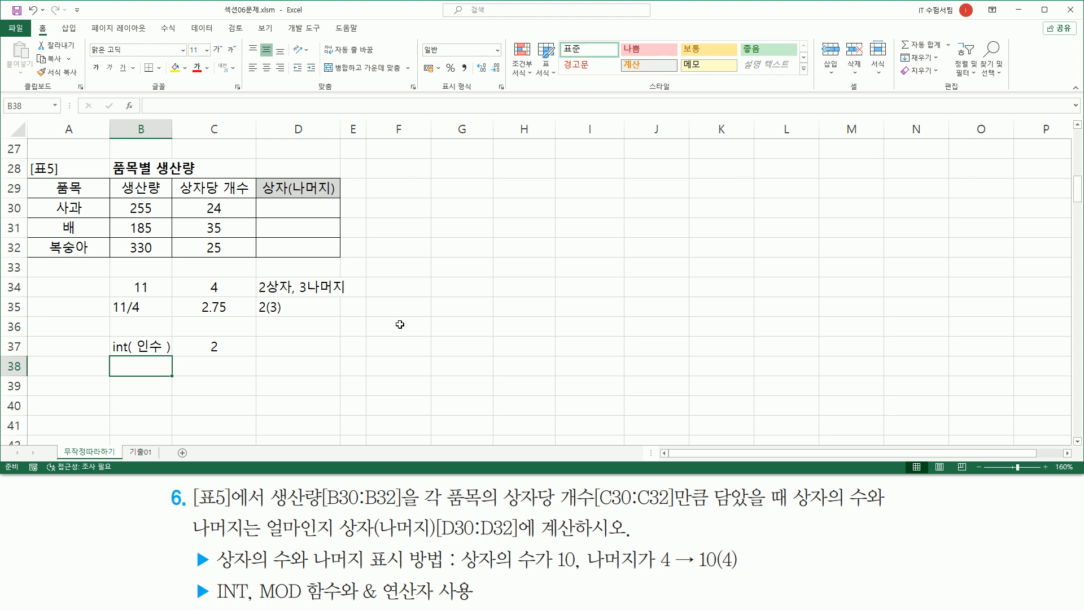
text(ㅡㅐㅇ)
key(BackSpace)
key(BackSpace)
key(BackSpace)
key(Hangul)
text(mod()
key(Hangul)
text(인수1,)
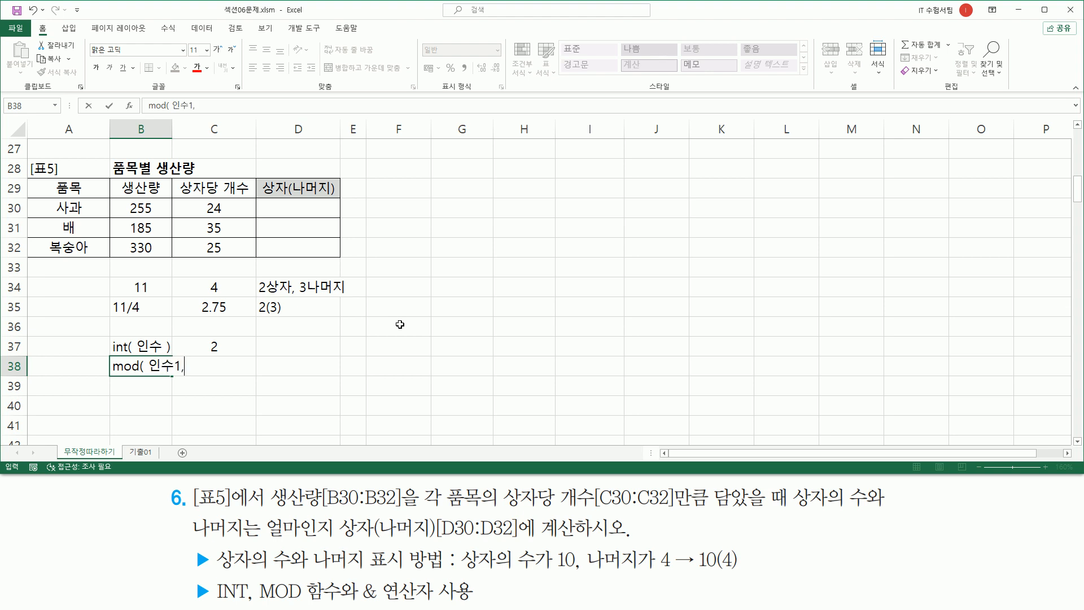
text( 인수2 ))
key(Return)
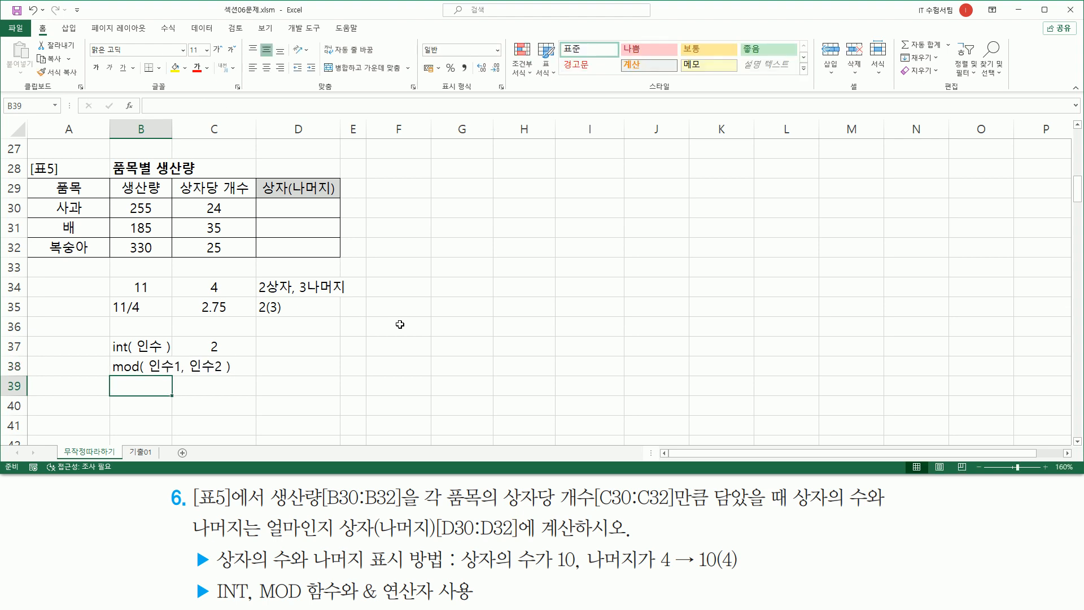
Step: Relate MOD's two arguments to the example figures and remainder in row 34, and examine the task's & operator and display format
click(135, 421)
drag(148, 377, 226, 376)
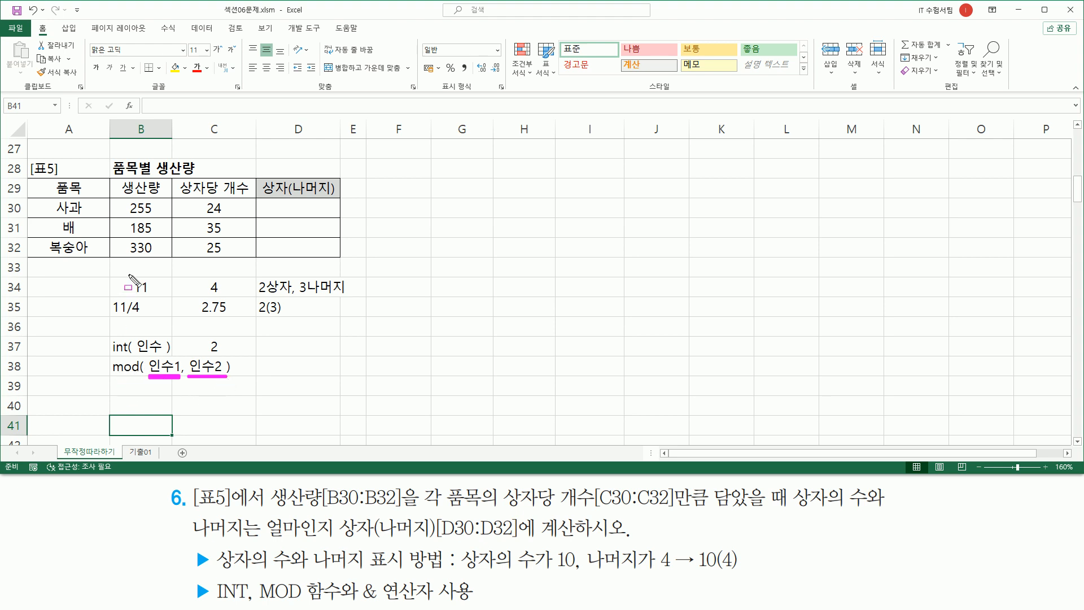
mouse_move(130, 277)
mouse_down()
mouse_move(154, 293)
mouse_move(224, 295)
mouse_up()
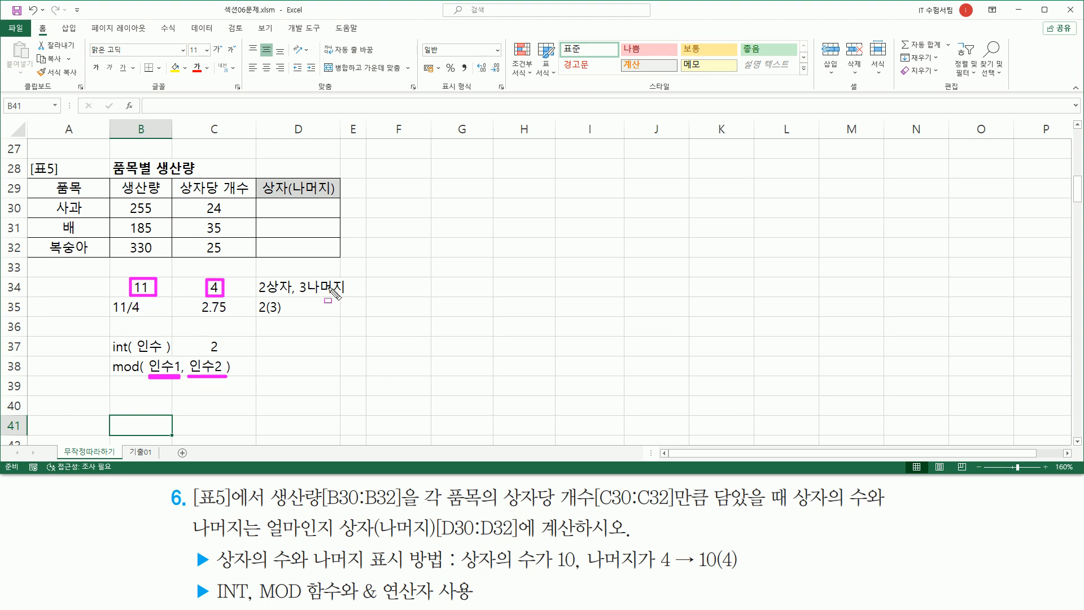
mouse_move(297, 278)
mouse_down()
mouse_move(309, 298)
mouse_move(348, 297)
mouse_up()
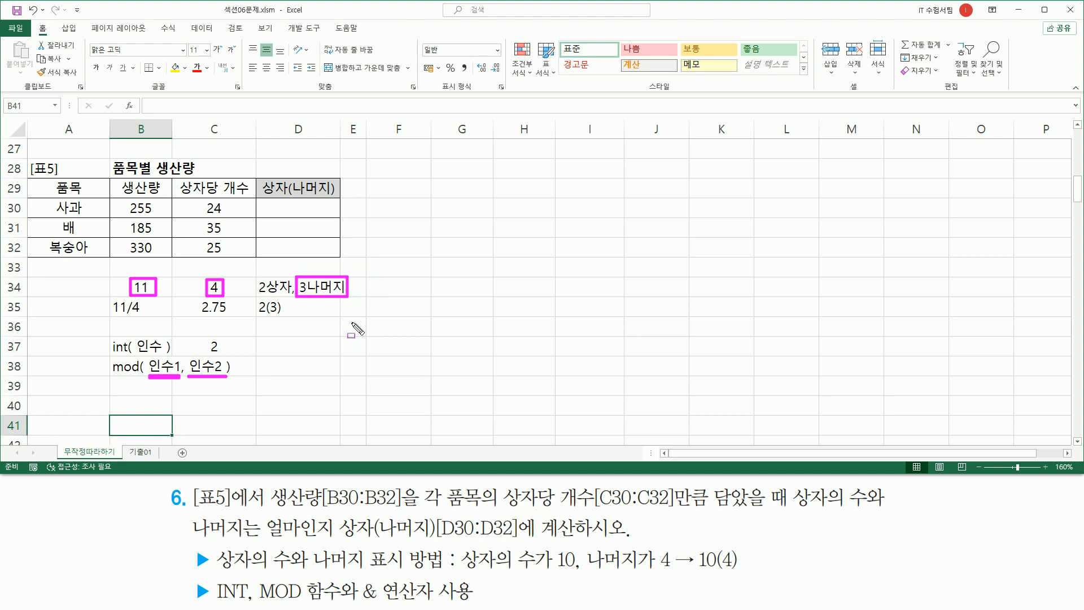
mouse_move(104, 338)
mouse_down()
mouse_move(149, 384)
mouse_move(264, 382)
mouse_up()
drag(362, 575, 477, 603)
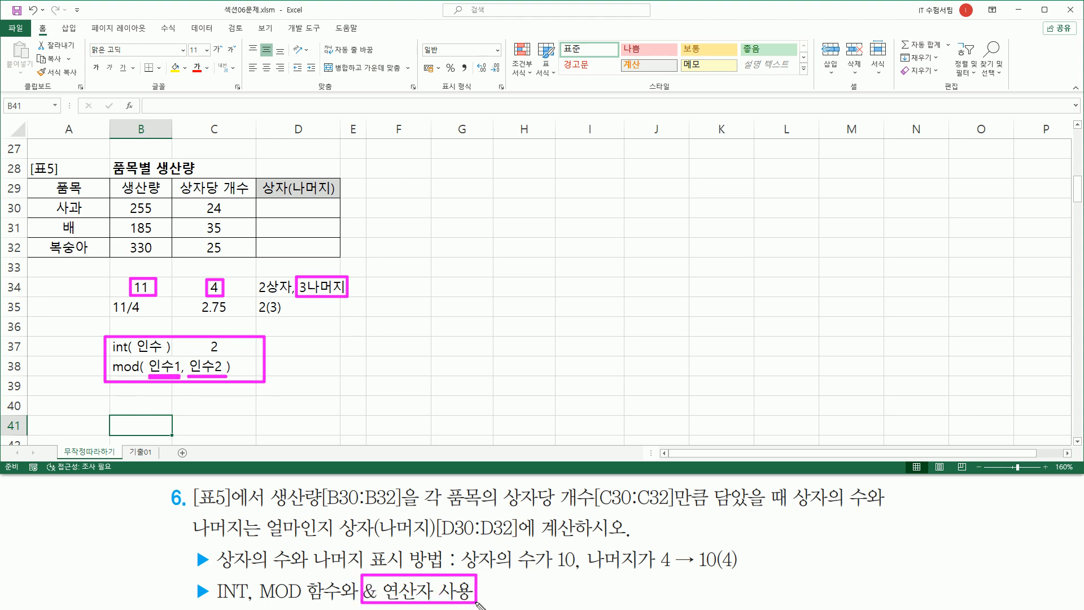
drag(696, 569, 744, 570)
key(Escape)
Step: Enter the box-count formula =INT( B30/C30 ) in D30
click(290, 211)
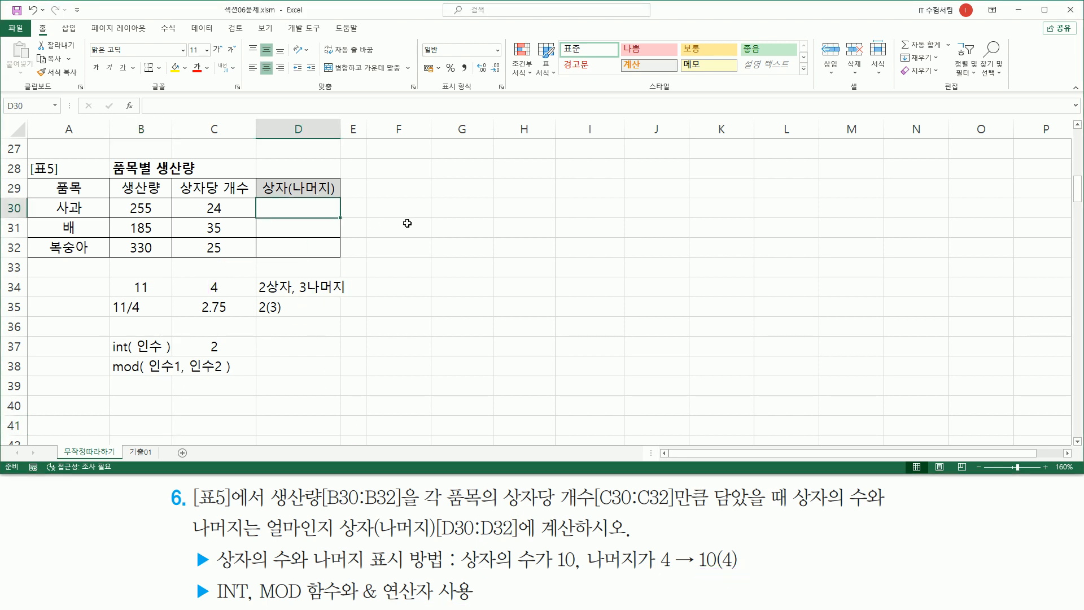
text(=ㅑ)
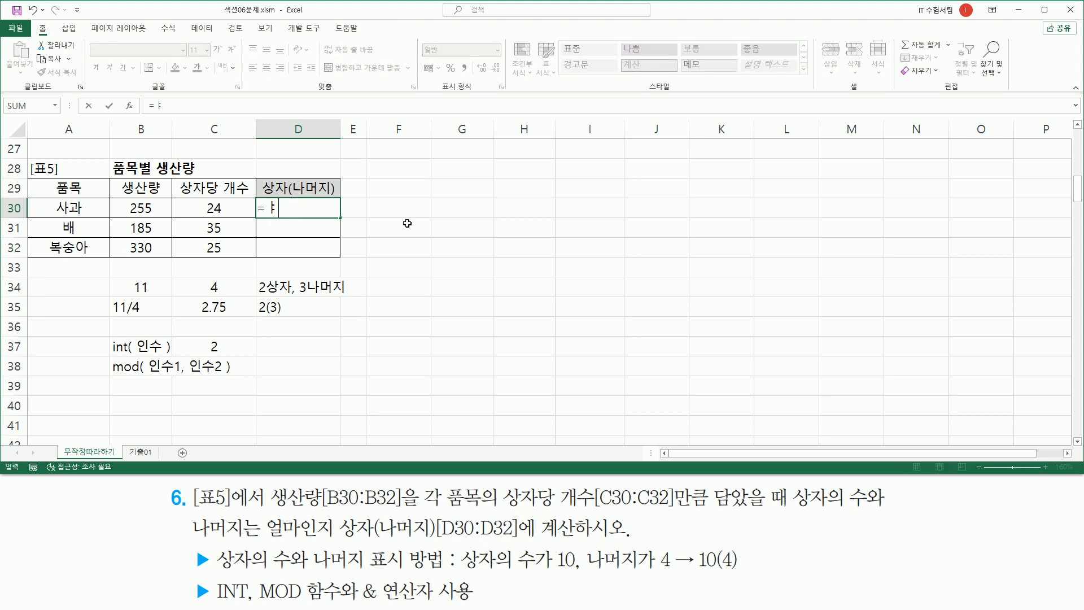
text(ㅜint)
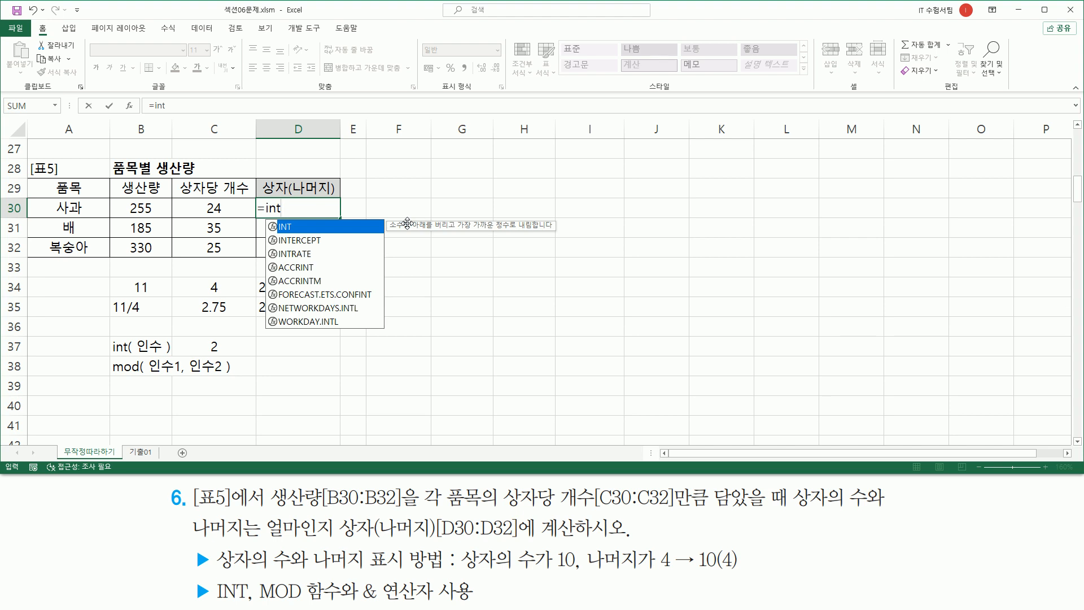
text(()
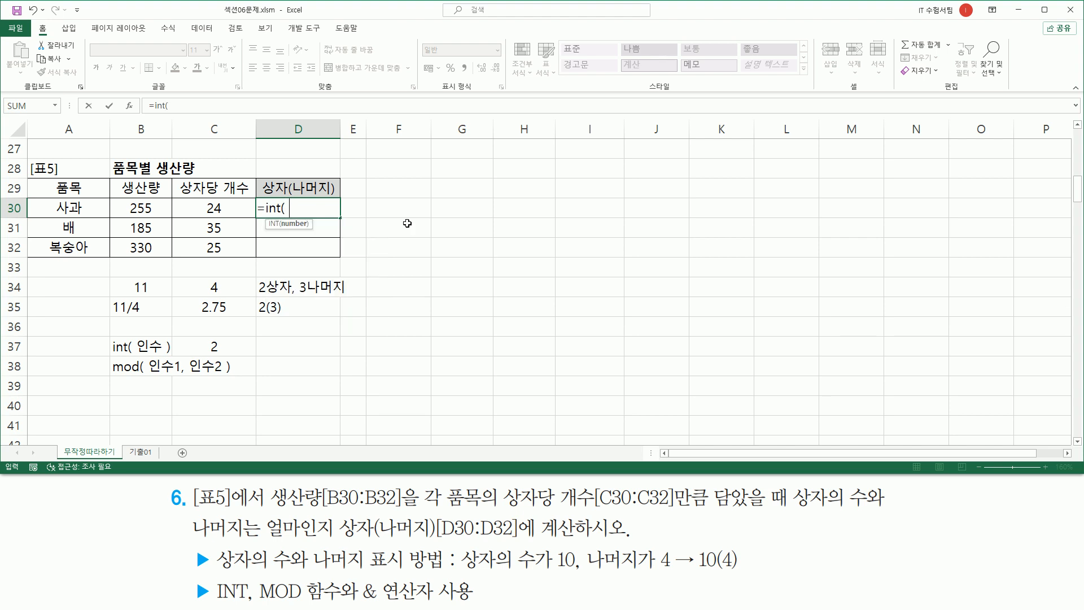
key(Left)
key(Left)
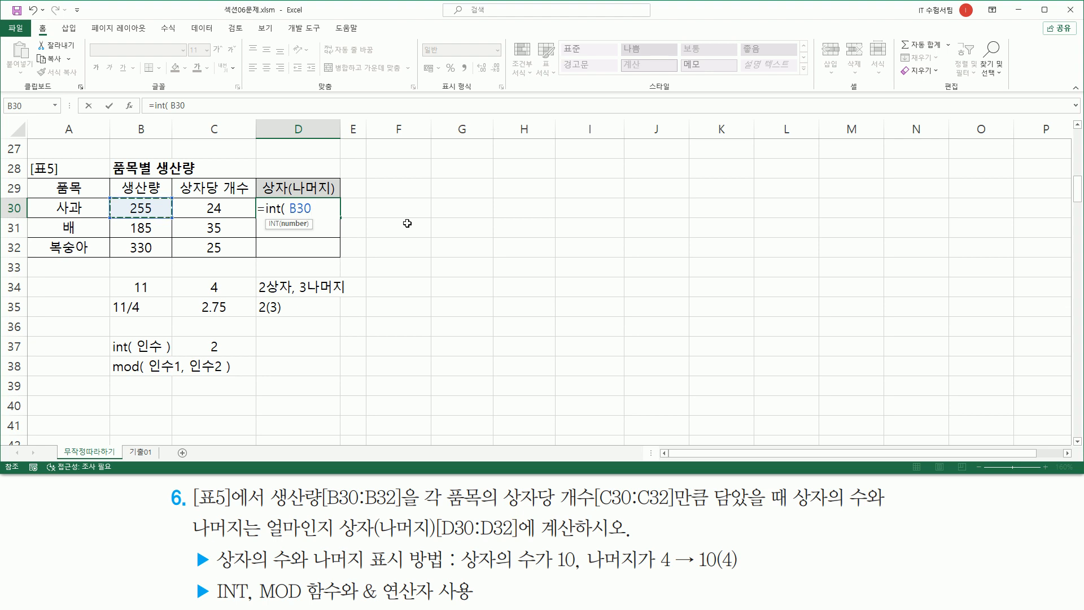
key(Left)
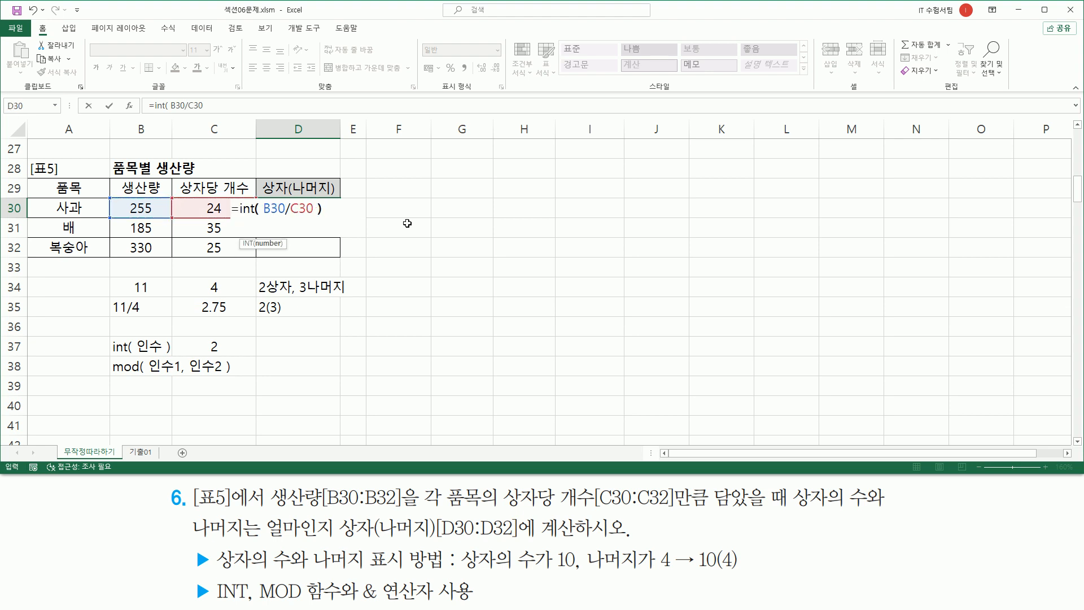
text())
key(Return)
Step: Cut the INT( B30/C30 ) expression out of D30's formula, keeping the equals sign
click(311, 207)
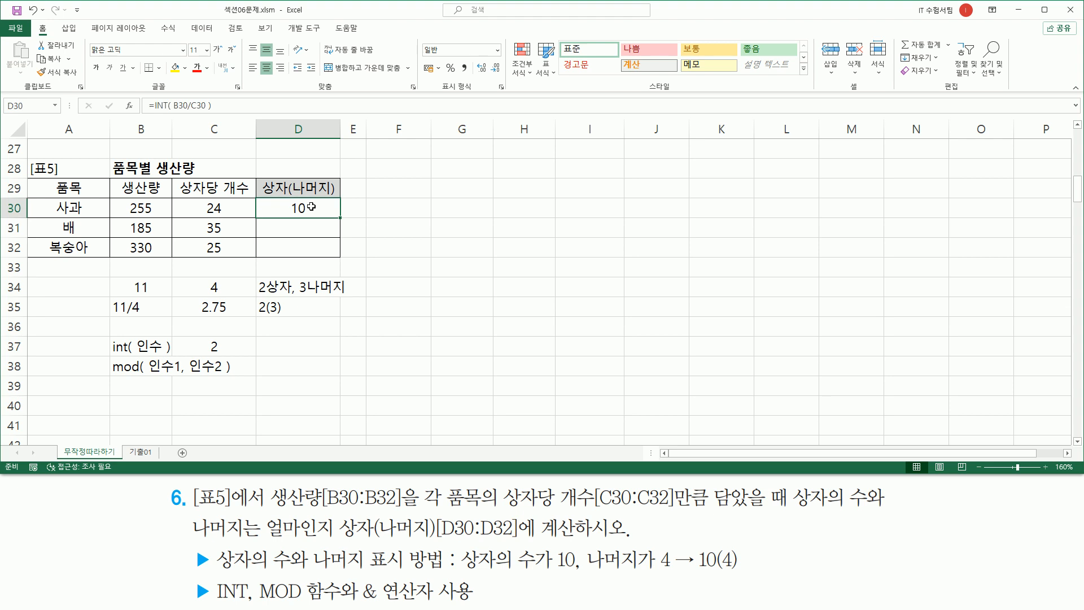
double_click(311, 207)
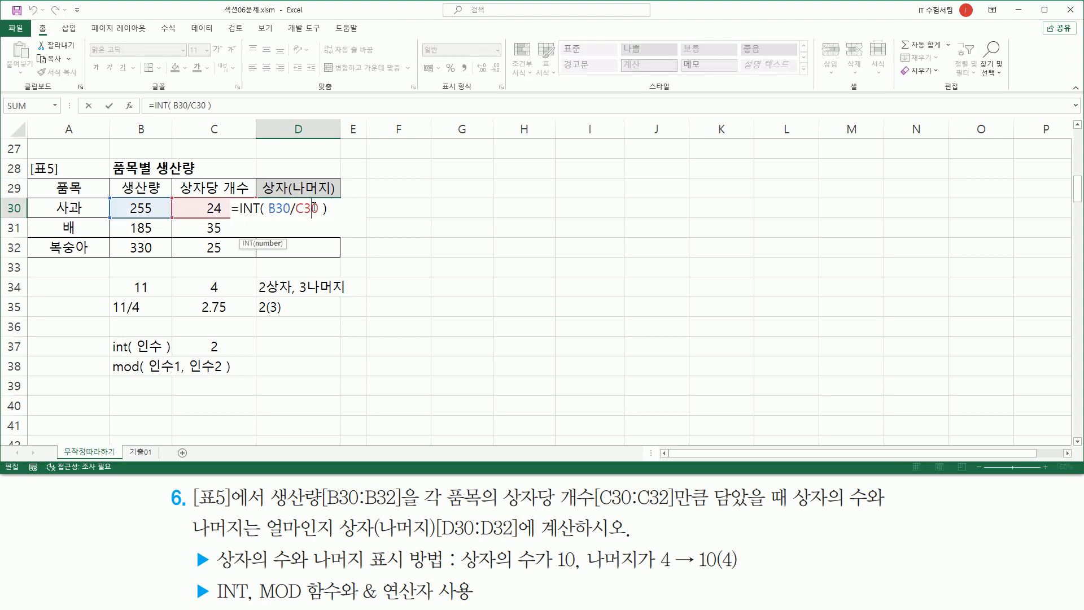
drag(238, 208, 398, 208)
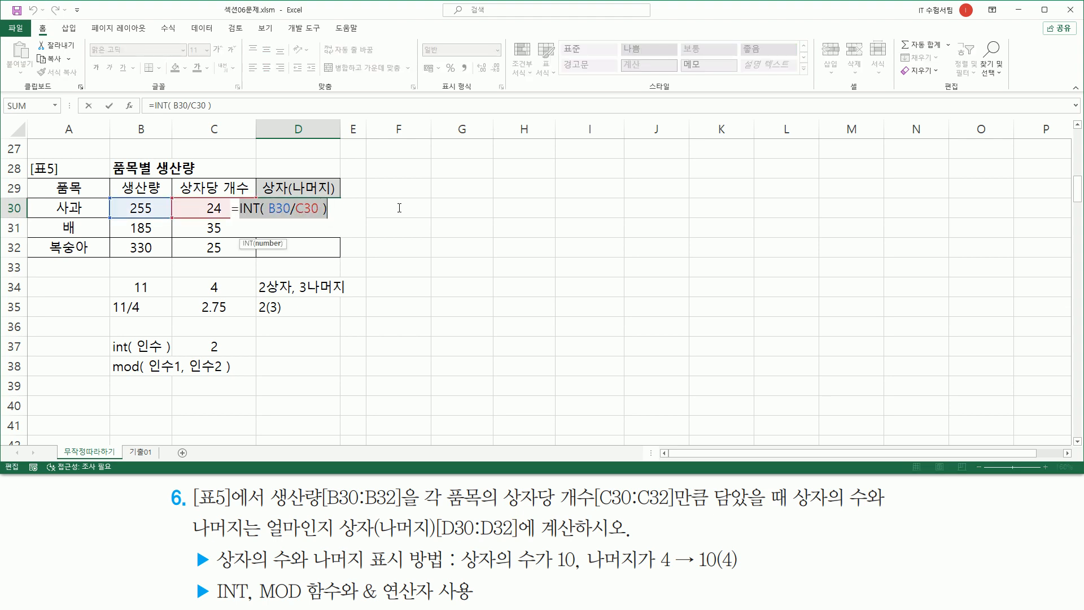
key(BackSpace)
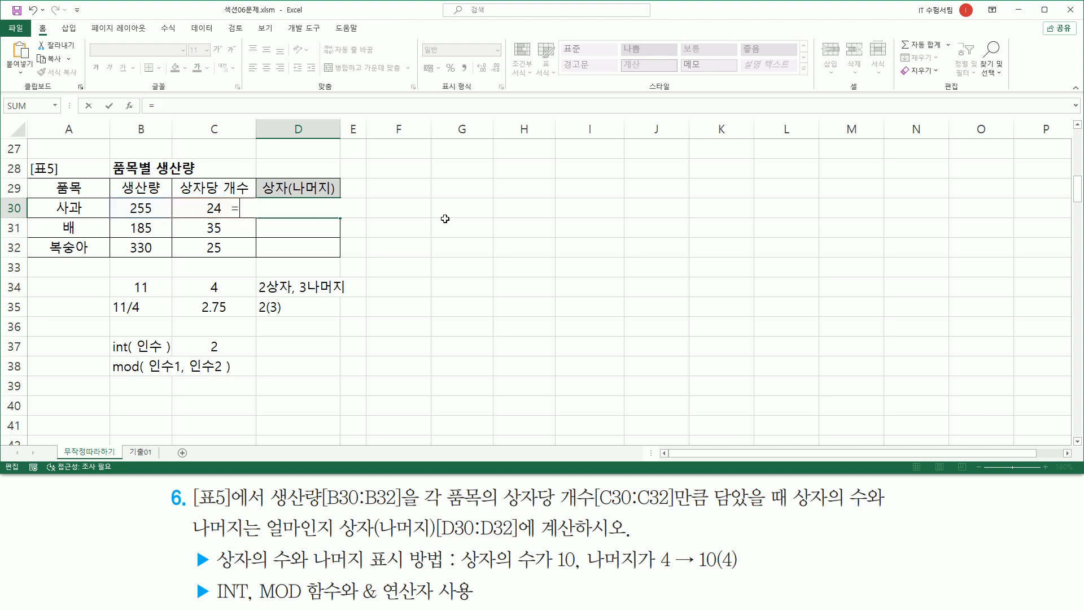
Step: Complete D30 with the remainder formula =MOD( B30, C30 ), pointing out the quantity and the count per box
text(mod()
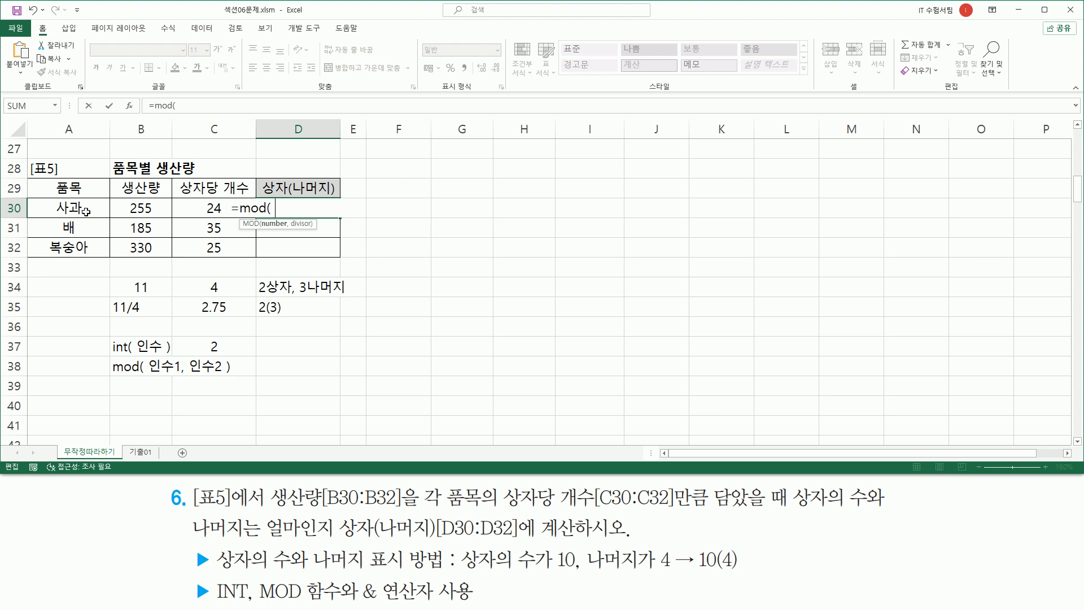
click(141, 208)
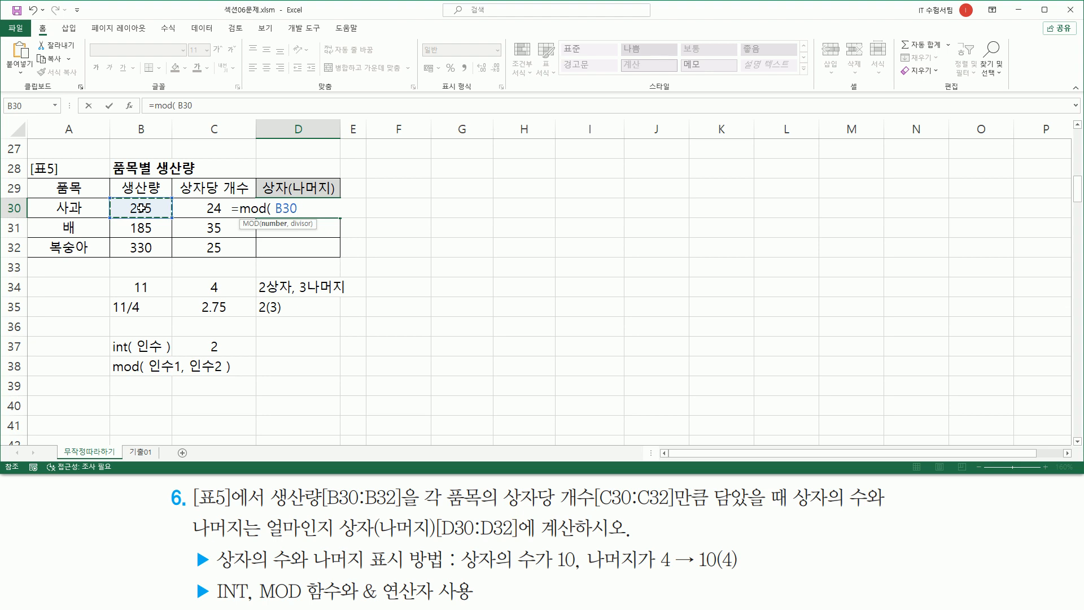
text(,)
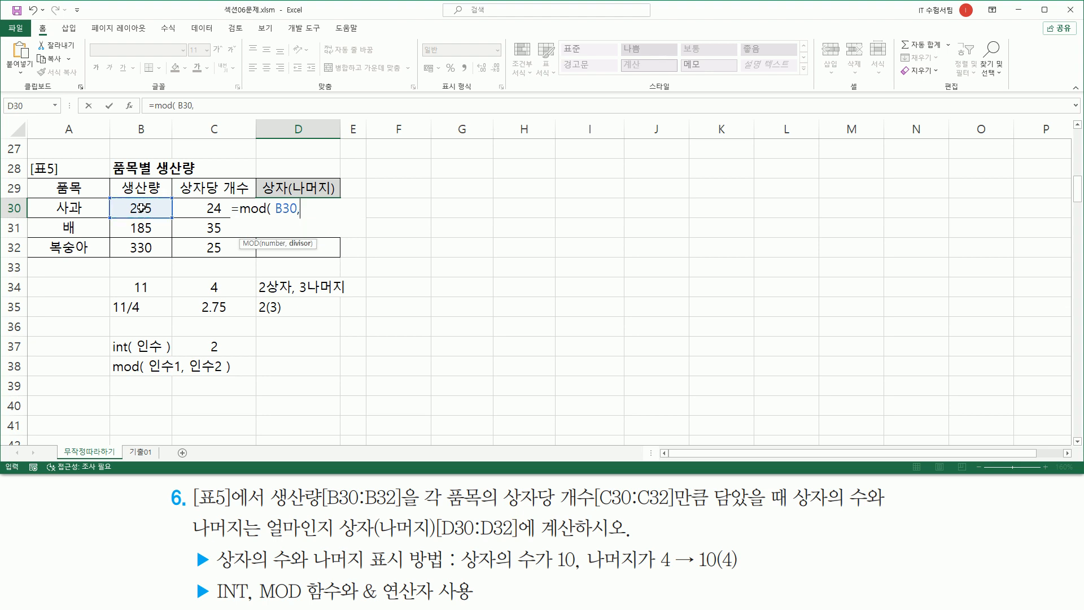
click(194, 208)
text())
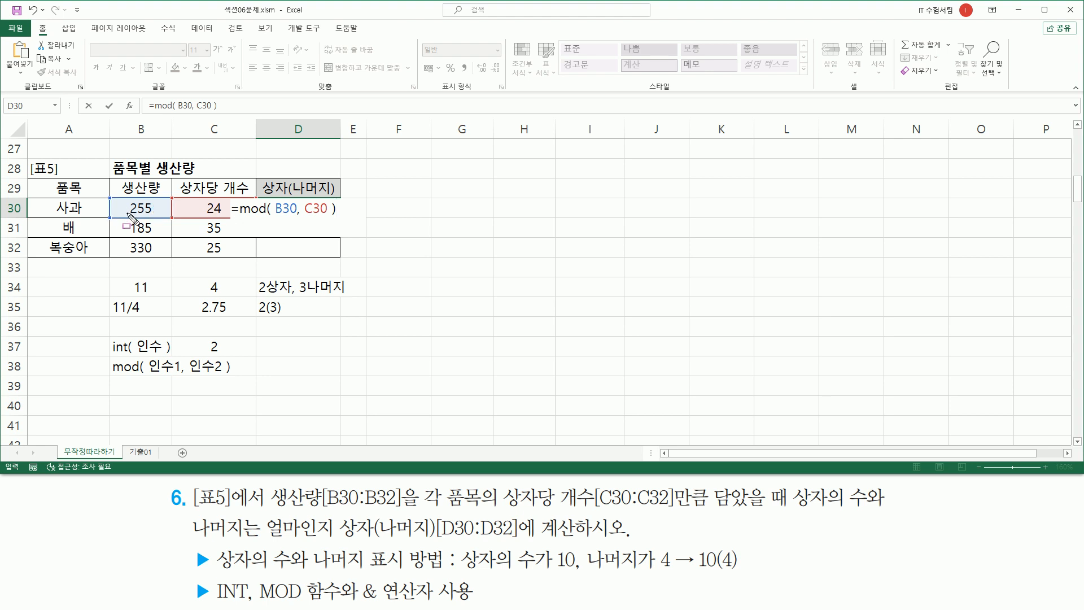
drag(127, 217, 151, 217)
mouse_move(205, 197)
mouse_down()
mouse_move(225, 218)
mouse_move(338, 218)
mouse_up()
key(Escape)
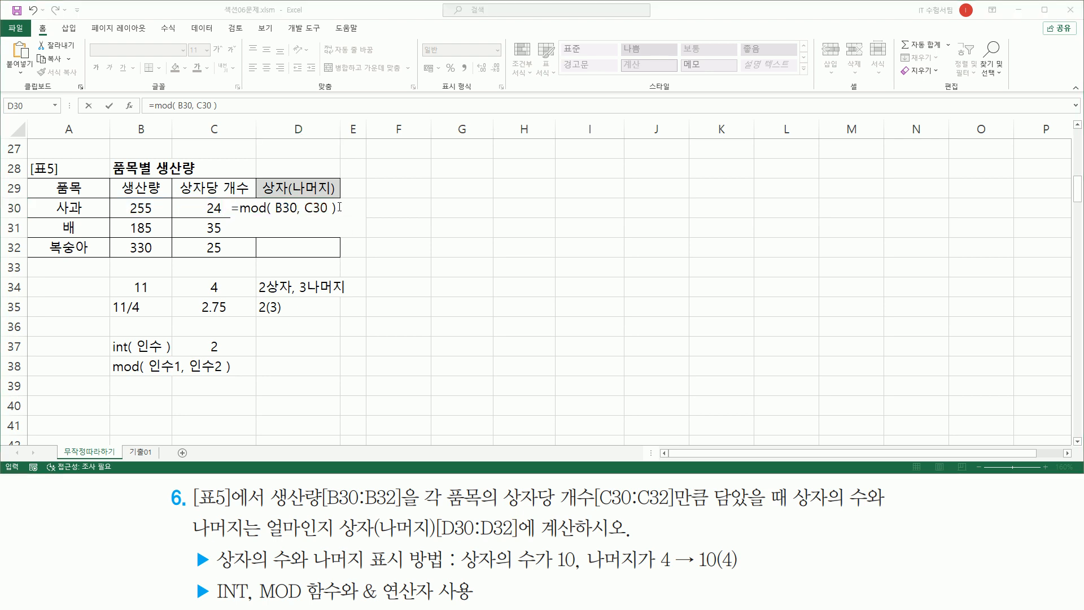
key(Return)
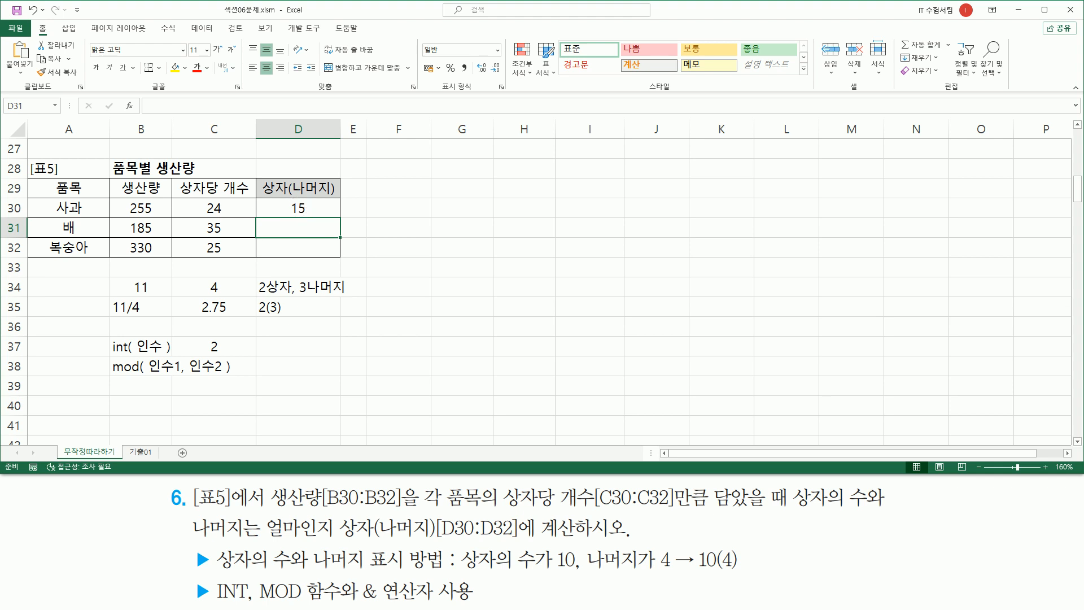
Step: Insert INT( B30/C30 ) & in front of the MOD expression in D30's formula
click(293, 208)
double_click(293, 208)
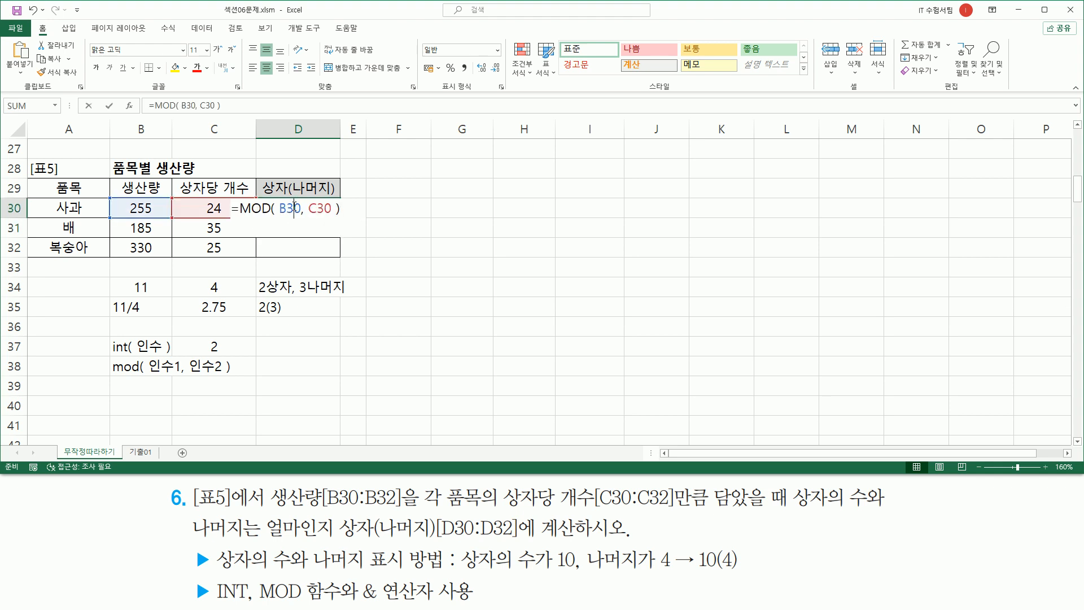
click(240, 208)
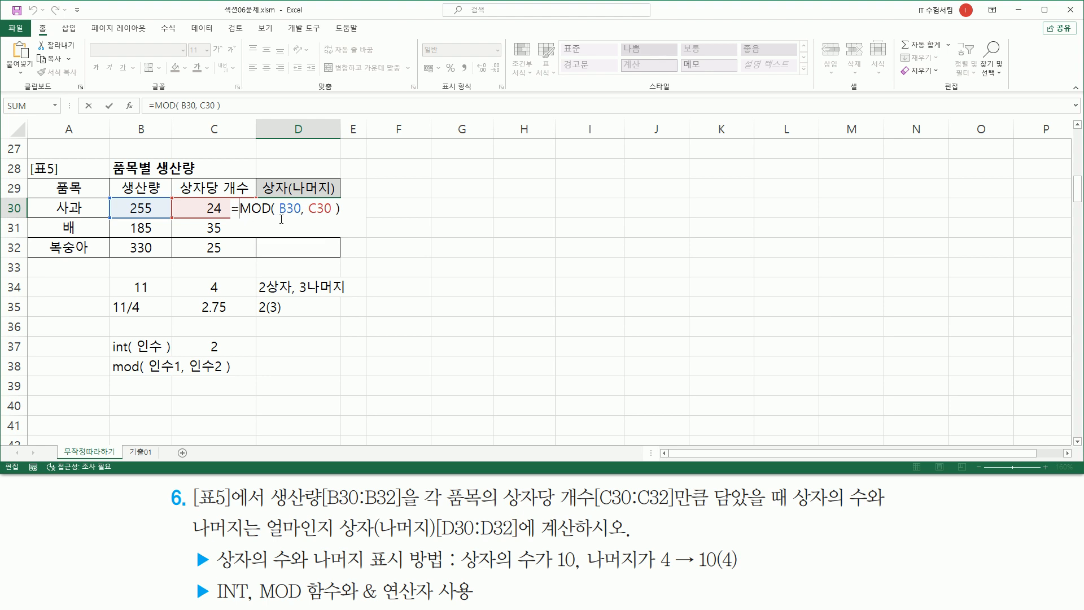
text(INT( B30/C30 ))
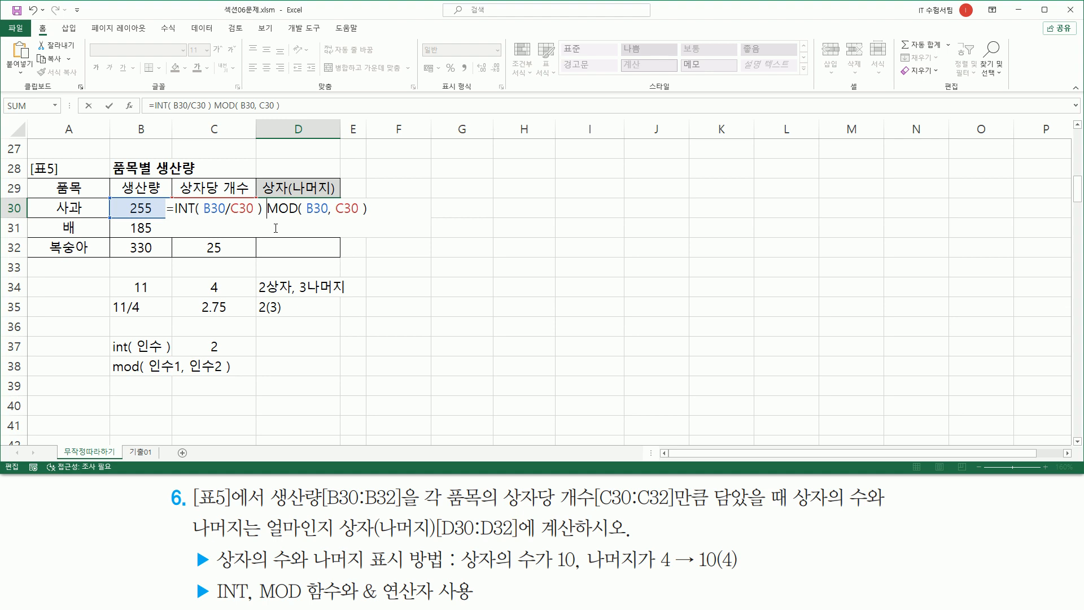
text(&)
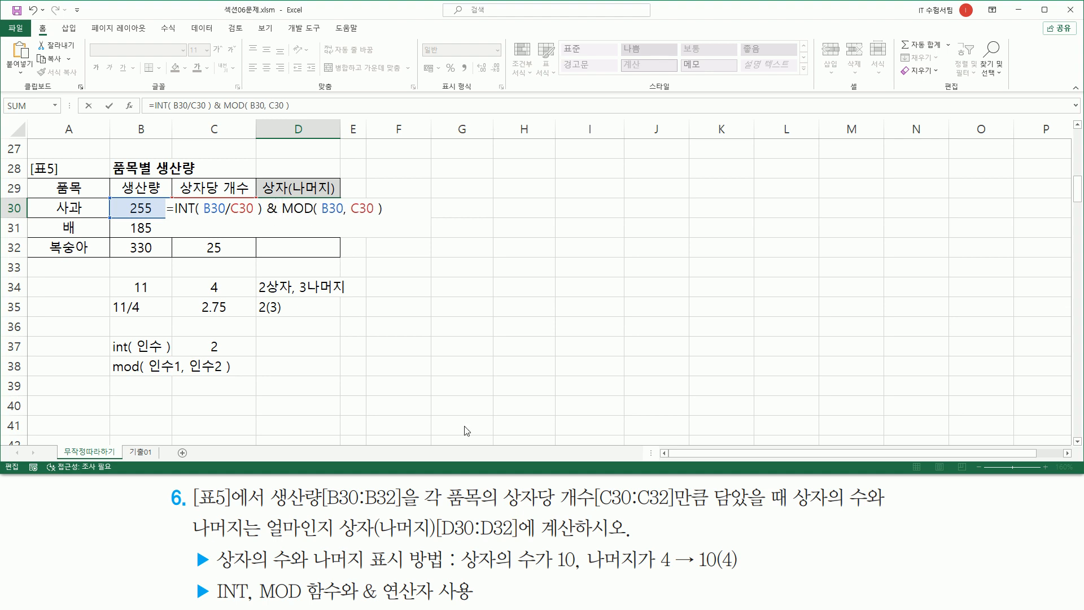
Step: Insert the opening-bracket text "(" & in front of the MOD expression in D30's formula
drag(719, 546, 720, 553)
drag(735, 545, 736, 553)
key(Escape)
text("()
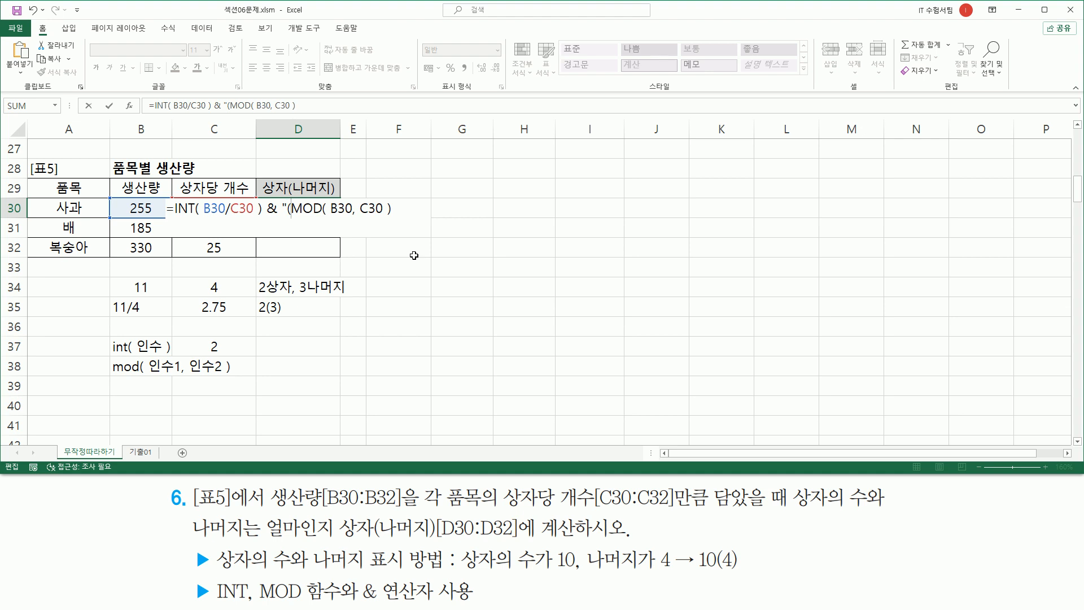
text(")
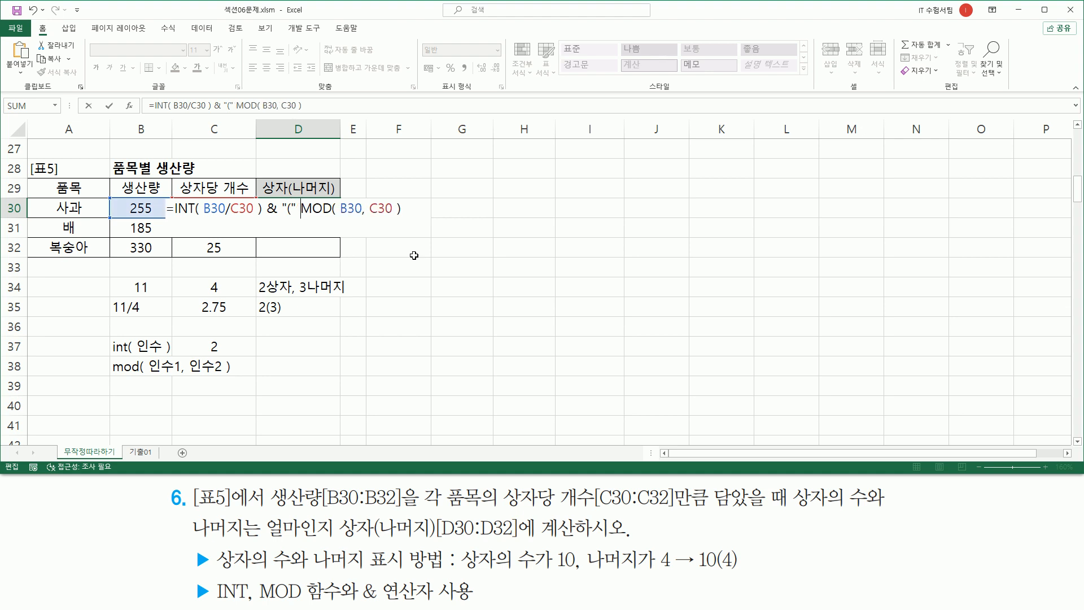
text( &)
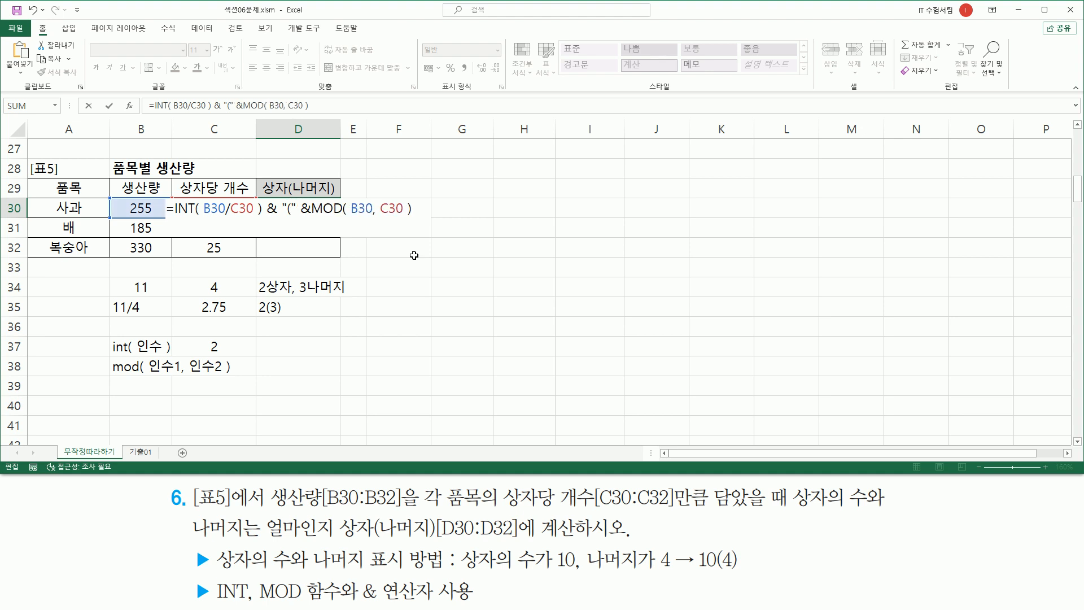
Step: Append & ")" to the end of D30's formula and fill the formula down through D32
key(shift+End)
key(End)
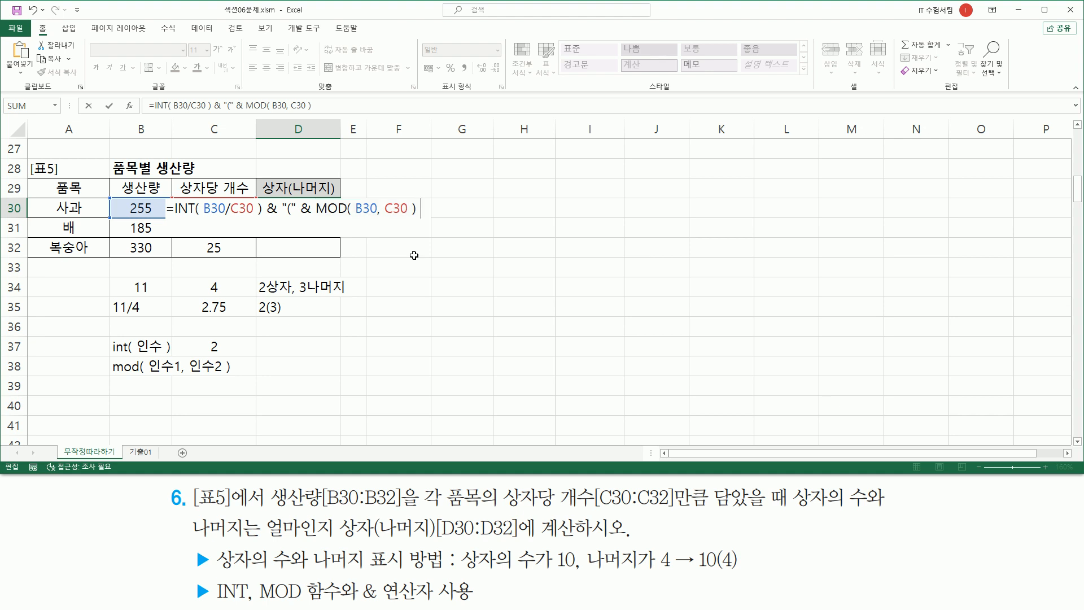
text(&)
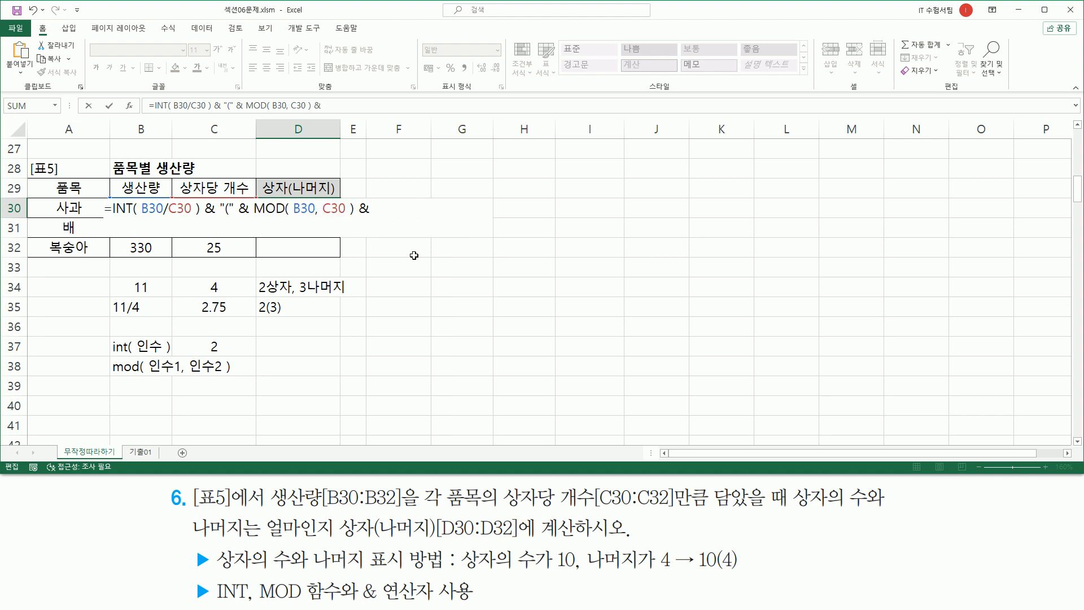
text( ")")
key(shift+Return)
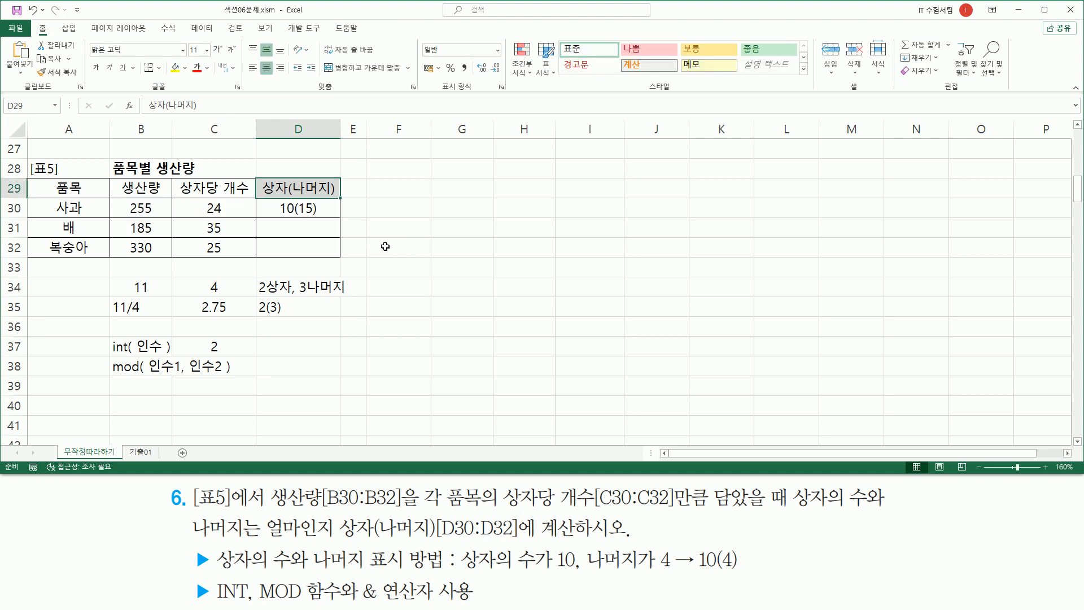
click(319, 210)
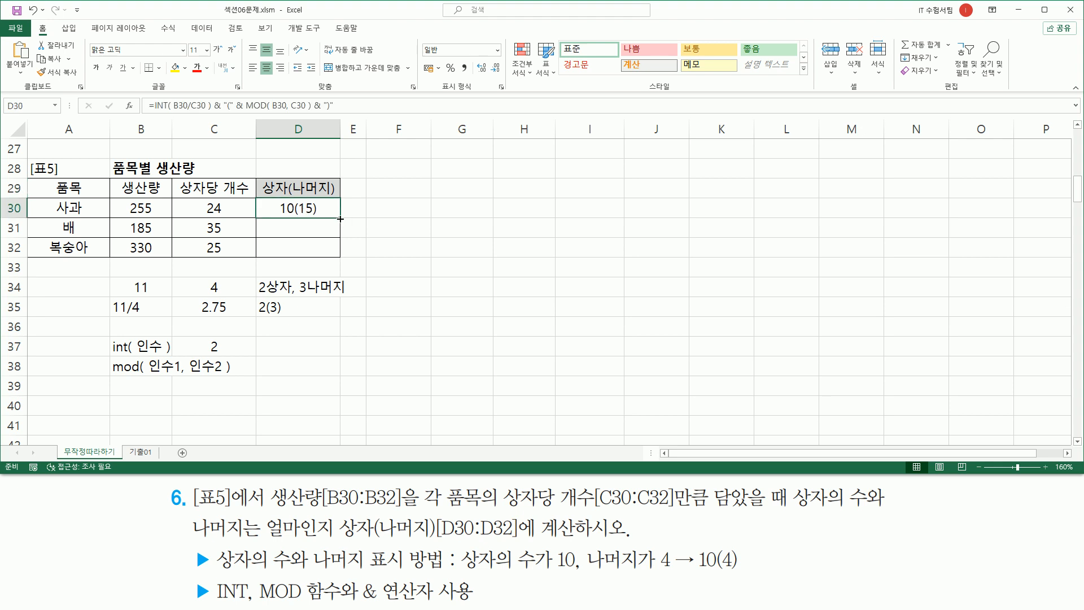
drag(341, 219, 340, 256)
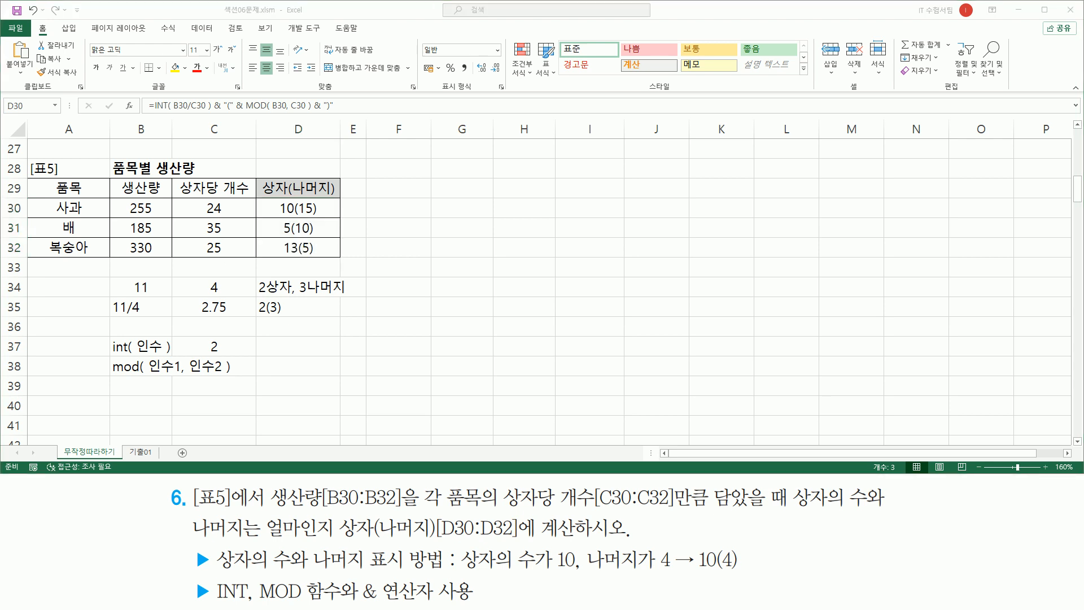
Step: Record the formula =INT( B30/C30 ) & "(" & MOD( B30, C30 ) & ")" as plain text in B40
click(150, 404)
text(')
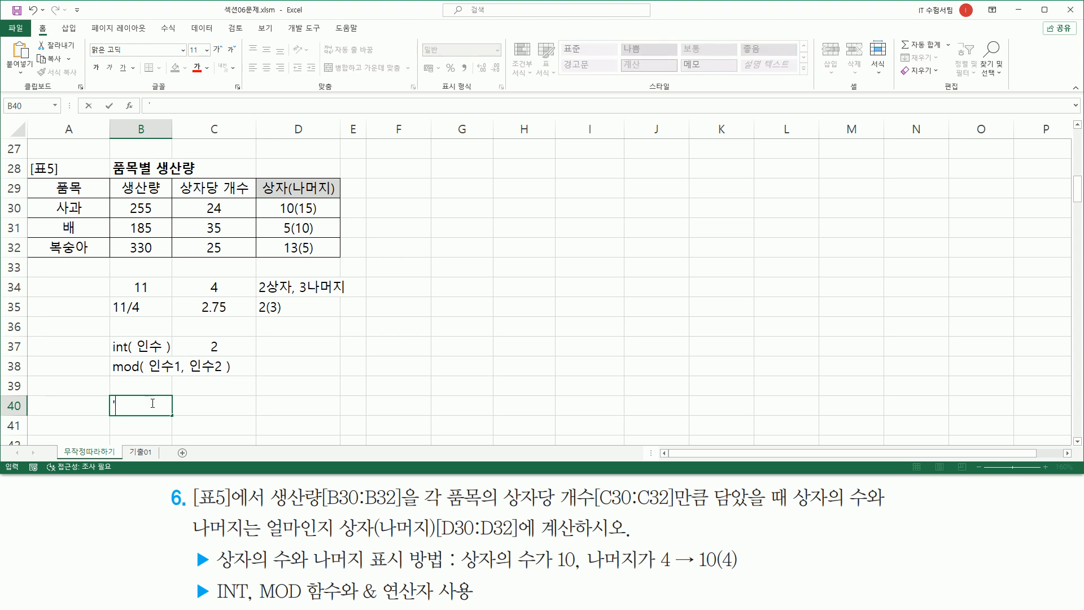
text(=INT( B30/C30 ) & "(" & MOD( B30, C30 ) & ")")
key(Return)
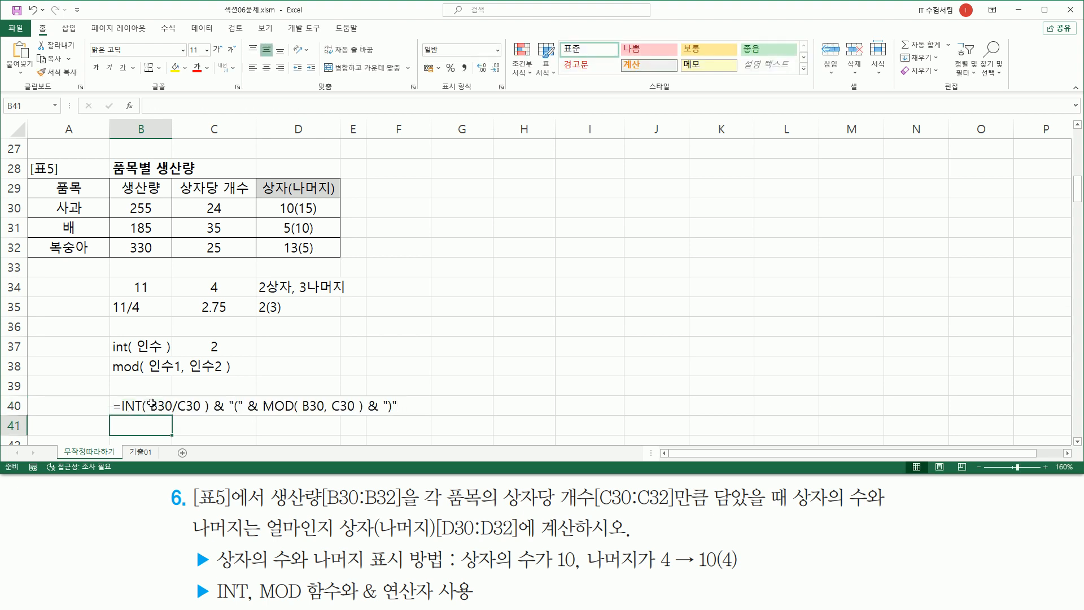
Step: Examine the INT and MOD arguments in B40's formula, matching them to the syntax notes and the 사과 quantity and per-box count
click(469, 324)
drag(119, 415, 208, 415)
drag(144, 341, 148, 352)
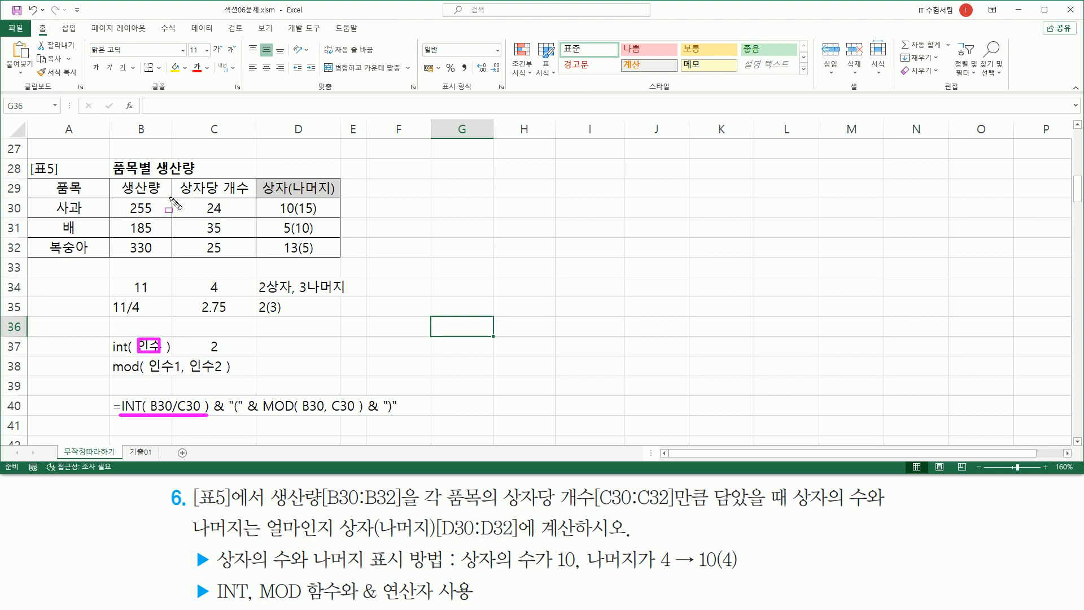
mouse_move(122, 199)
mouse_down()
mouse_move(157, 216)
mouse_move(226, 214)
mouse_up()
mouse_move(149, 394)
mouse_down()
mouse_move(157, 410)
mouse_move(202, 416)
mouse_up()
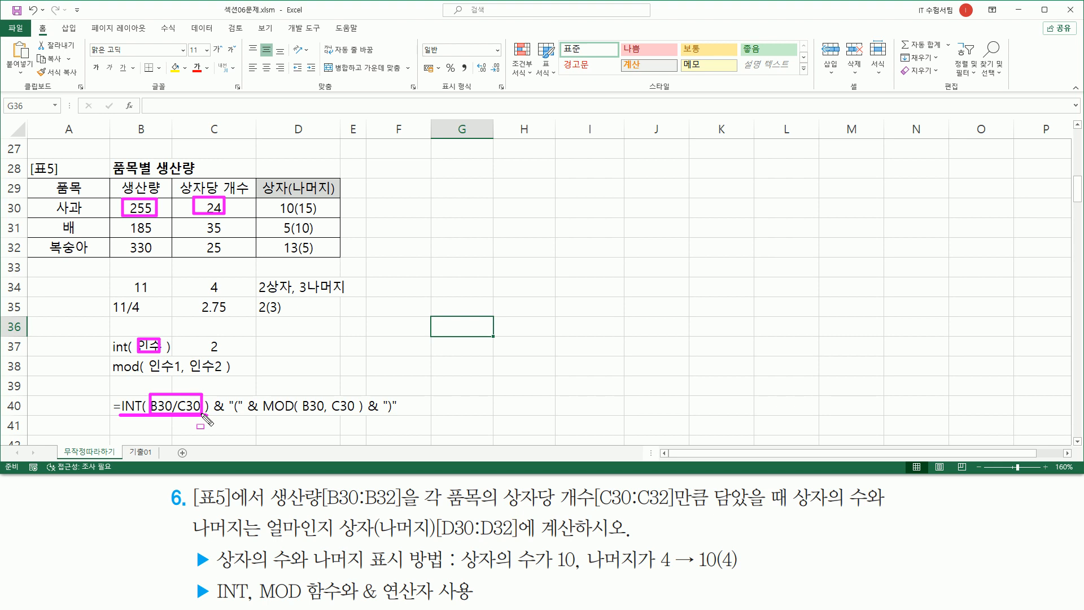
drag(263, 417, 363, 418)
drag(109, 375, 223, 375)
mouse_move(149, 357)
mouse_down()
mouse_move(178, 374)
mouse_move(225, 376)
mouse_up()
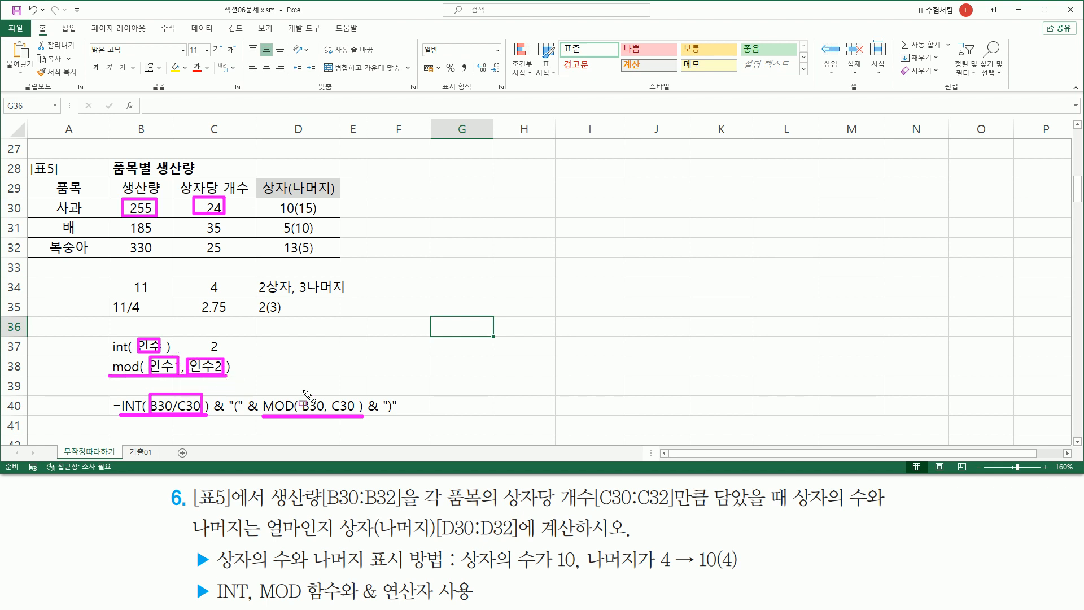
mouse_move(302, 394)
mouse_down()
mouse_move(321, 416)
mouse_move(356, 407)
mouse_move(342, 416)
mouse_up()
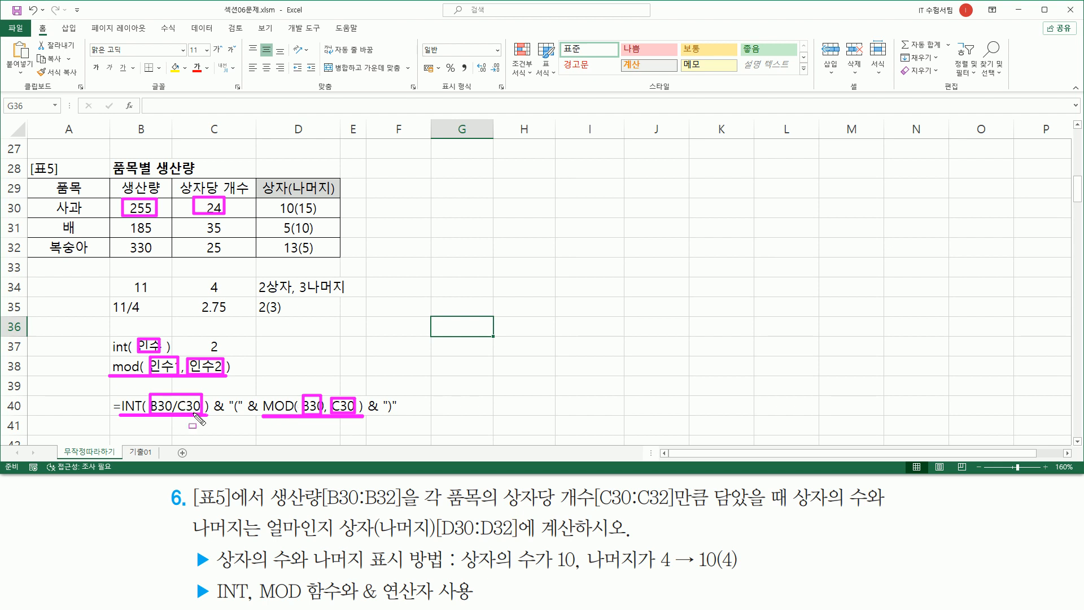
key(Escape)
Step: Compare each part of B40's formula, including the & operators and bracket texts, with the required 10(4) display format
key(ctrl+2)
mouse_move(695, 576)
mouse_down()
mouse_move(749, 577)
mouse_move(743, 546)
mouse_up()
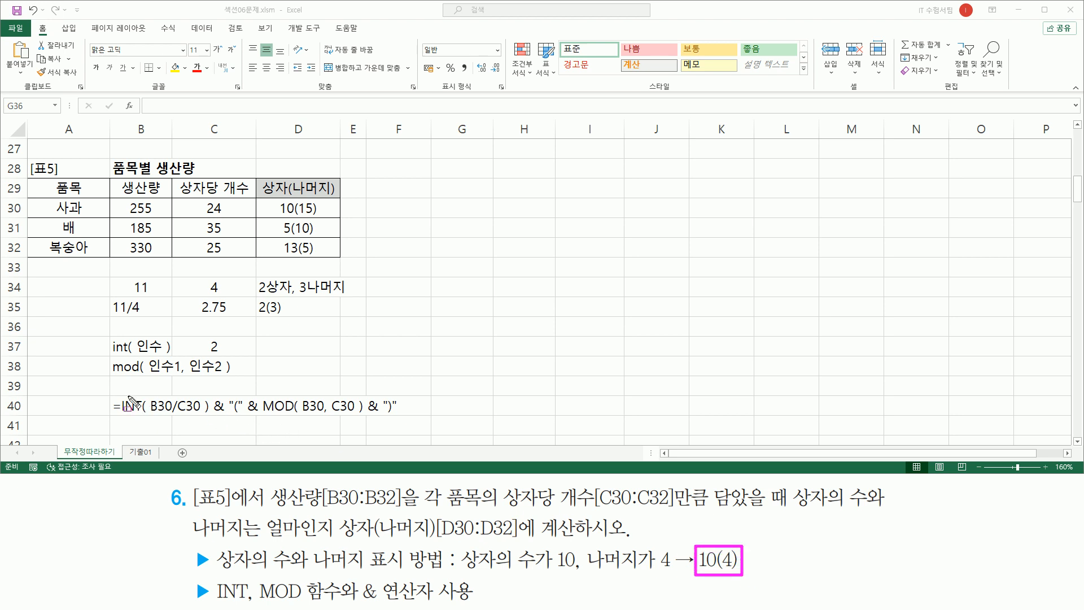
mouse_move(122, 391)
mouse_down()
mouse_move(210, 421)
mouse_move(227, 415)
mouse_move(230, 392)
mouse_move(244, 421)
mouse_move(377, 427)
mouse_move(397, 416)
mouse_up()
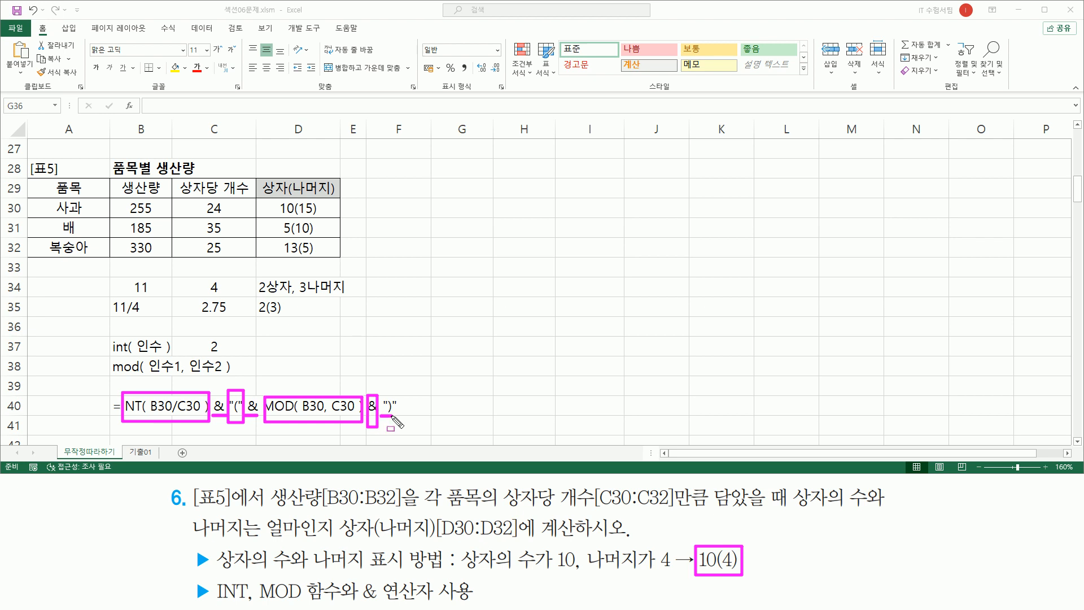
key(Escape)
click(378, 330)
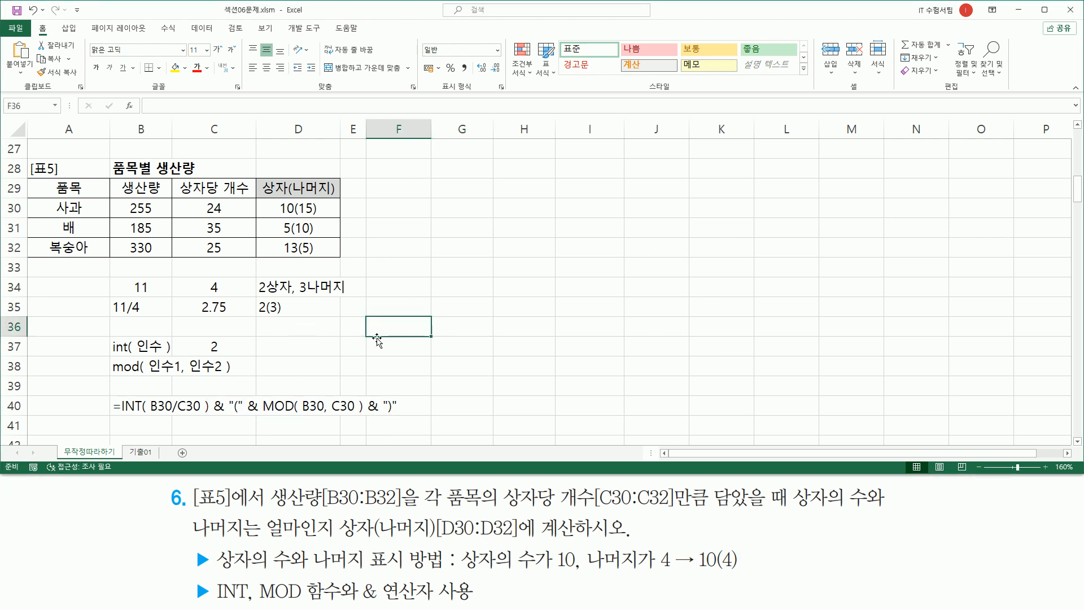